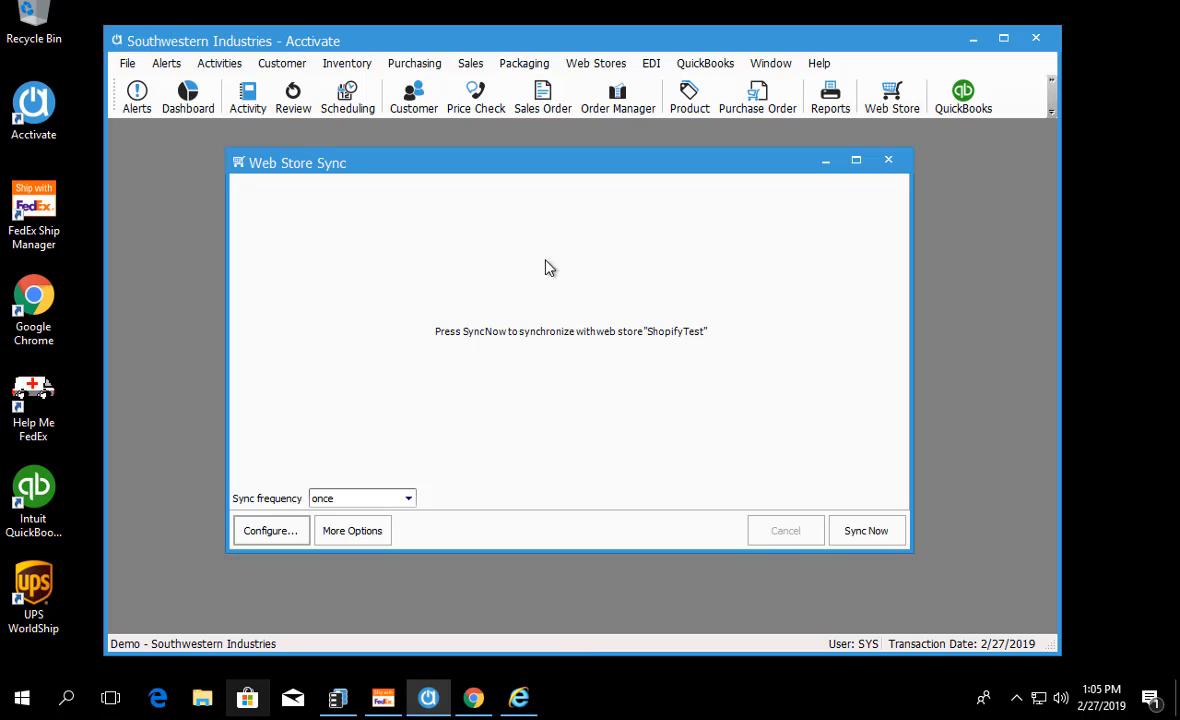
Step: Open the web store configuration and edit the ShopifyTest template, keeping its name and proceeding to the source settings
left_click(605, 63)
left_click(607, 88)
left_click(267, 532)
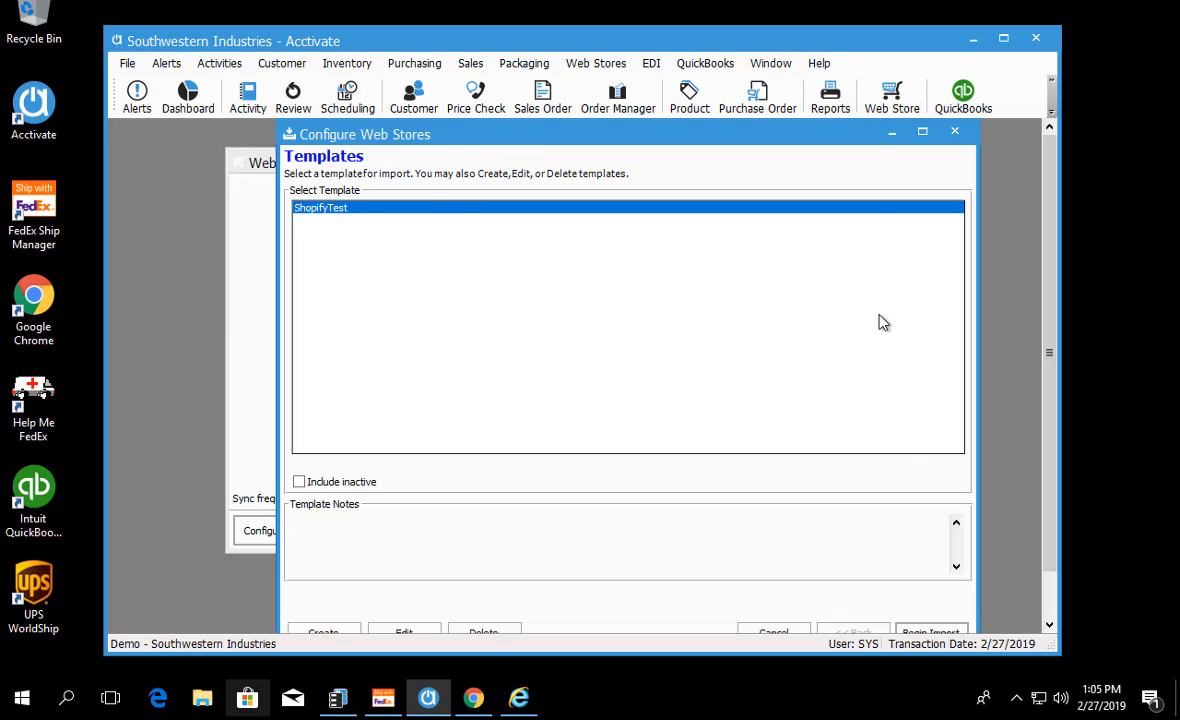
left_click_drag(1050, 643, 1062, 672)
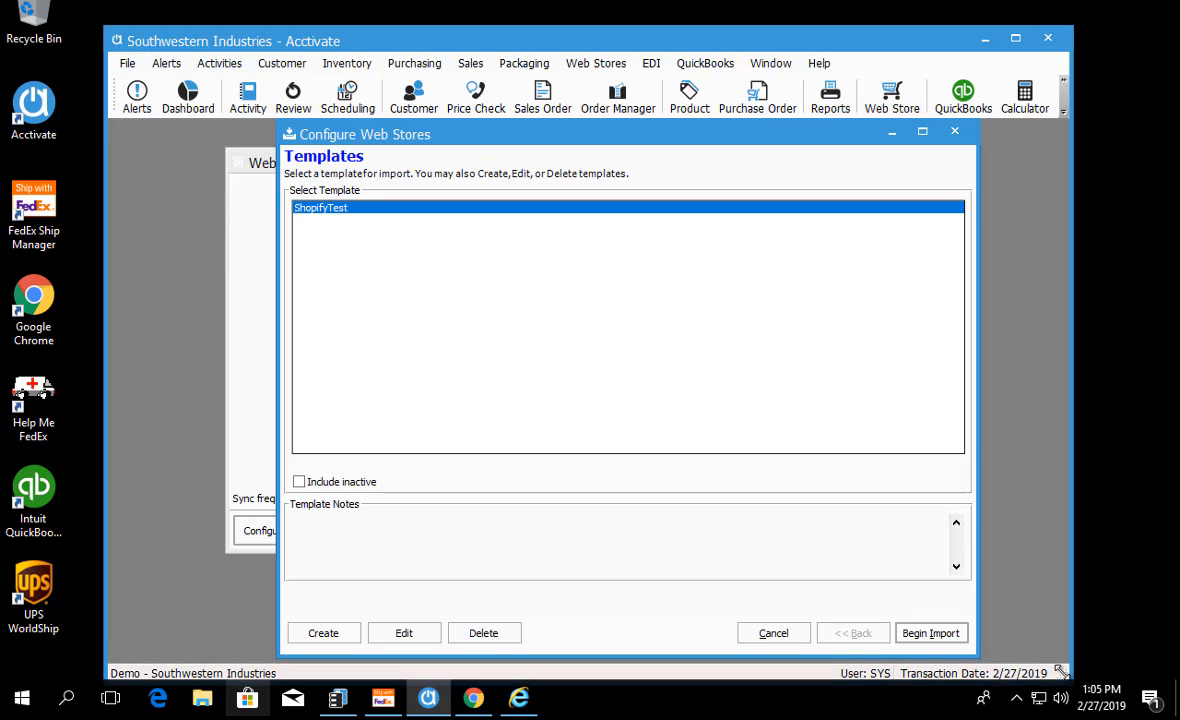
left_click(403, 638)
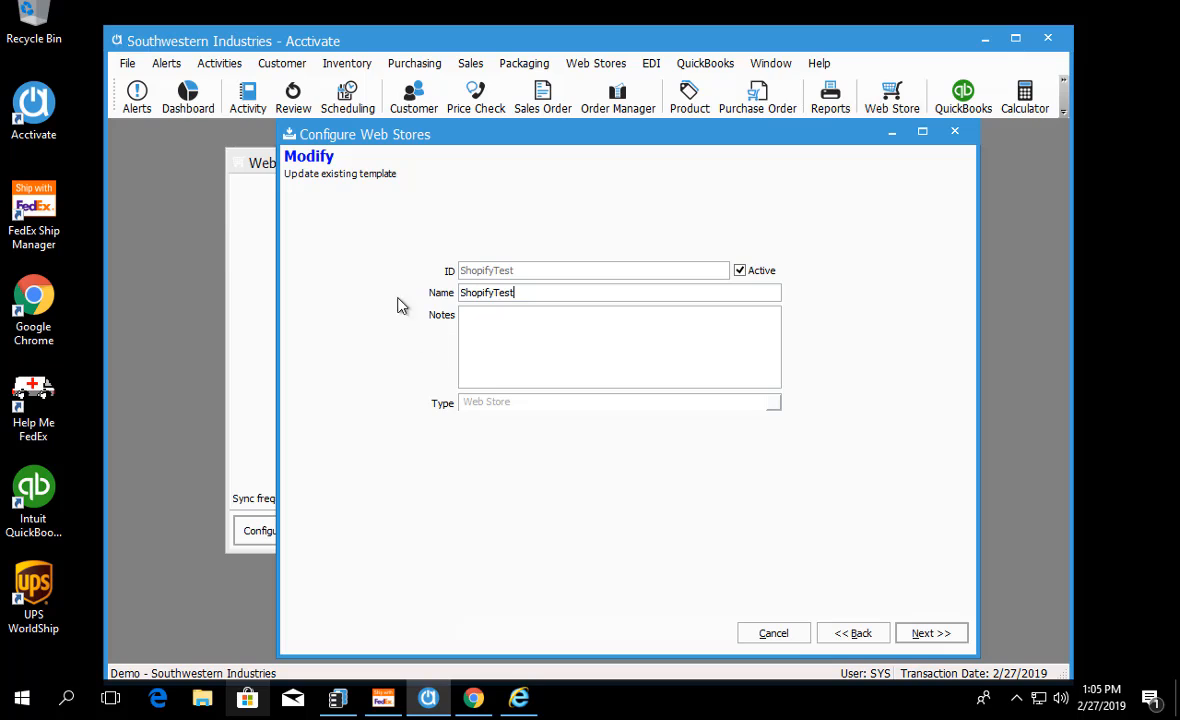
left_click(930, 636)
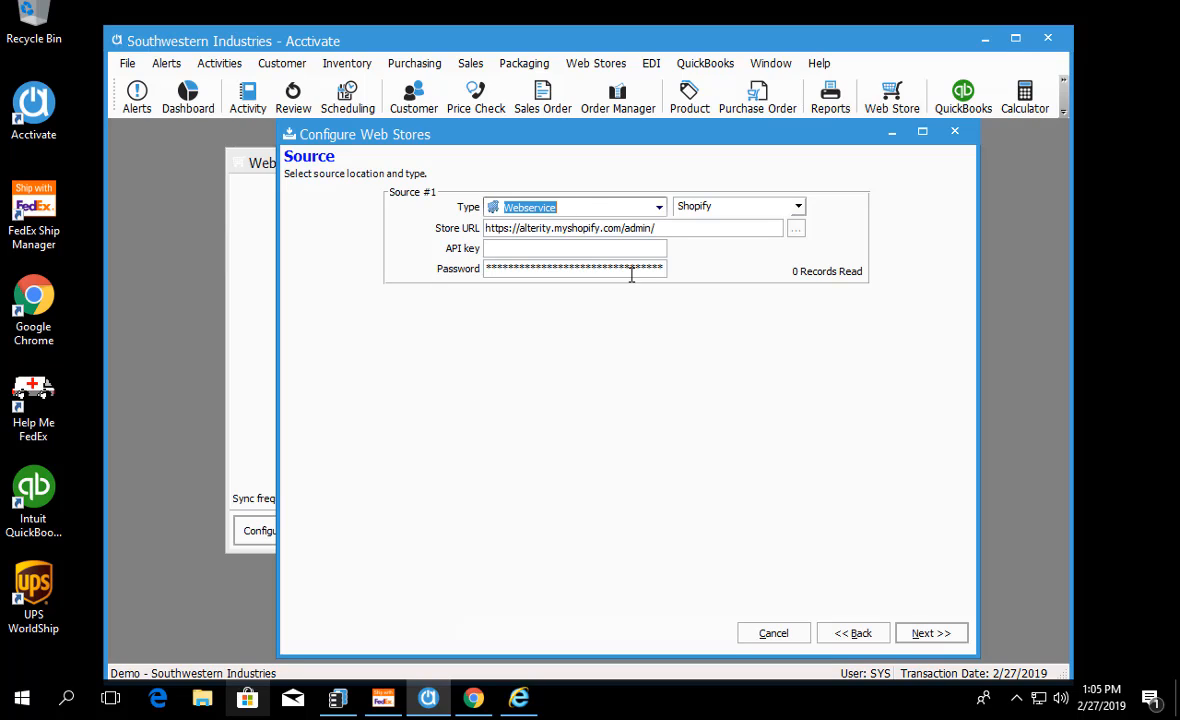
Step: Check the API key and password fields of the Shopify webservice source, then continue to the template options
left_click(492, 249)
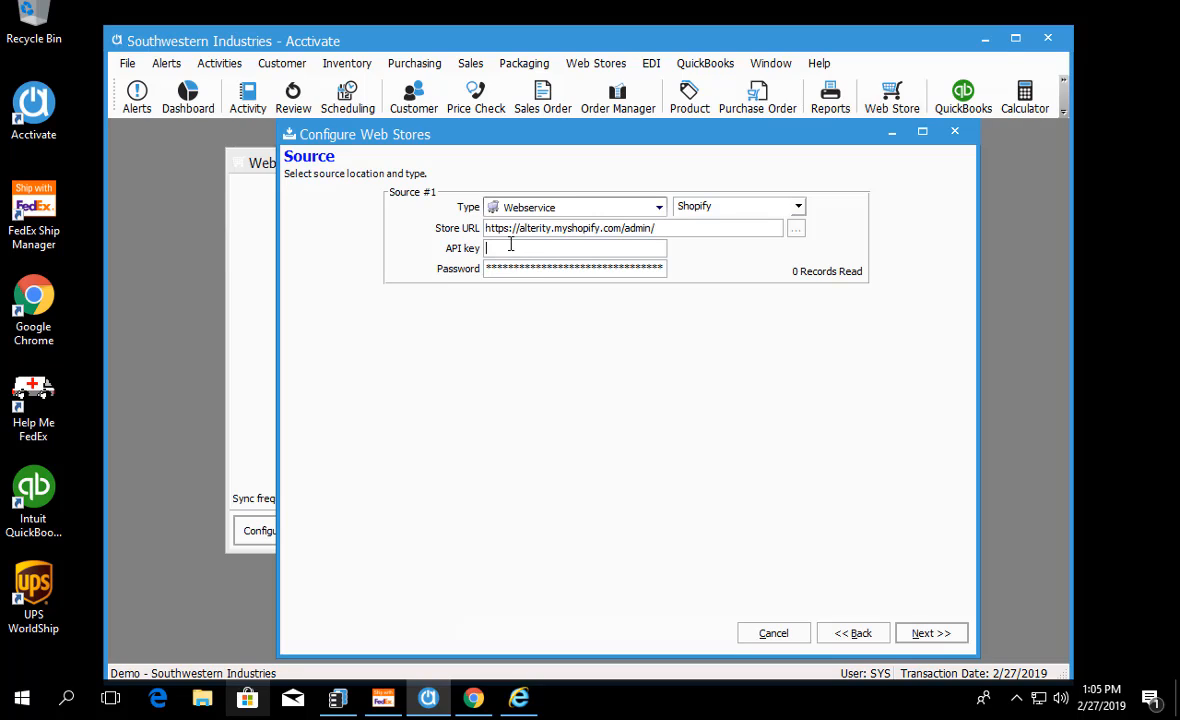
left_click(519, 268)
left_click(928, 633)
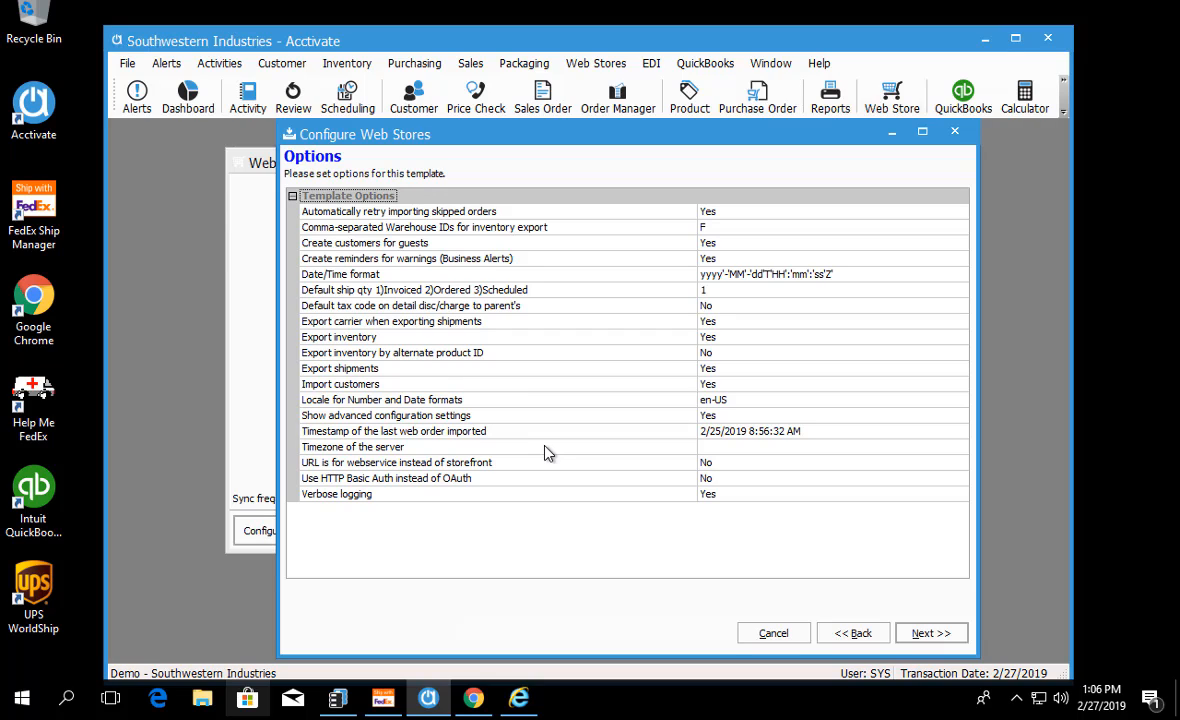
Step: Examine the template options for retrying skipped orders, warehouse IDs, inventory export and export by alternate product ID
left_click(350, 206)
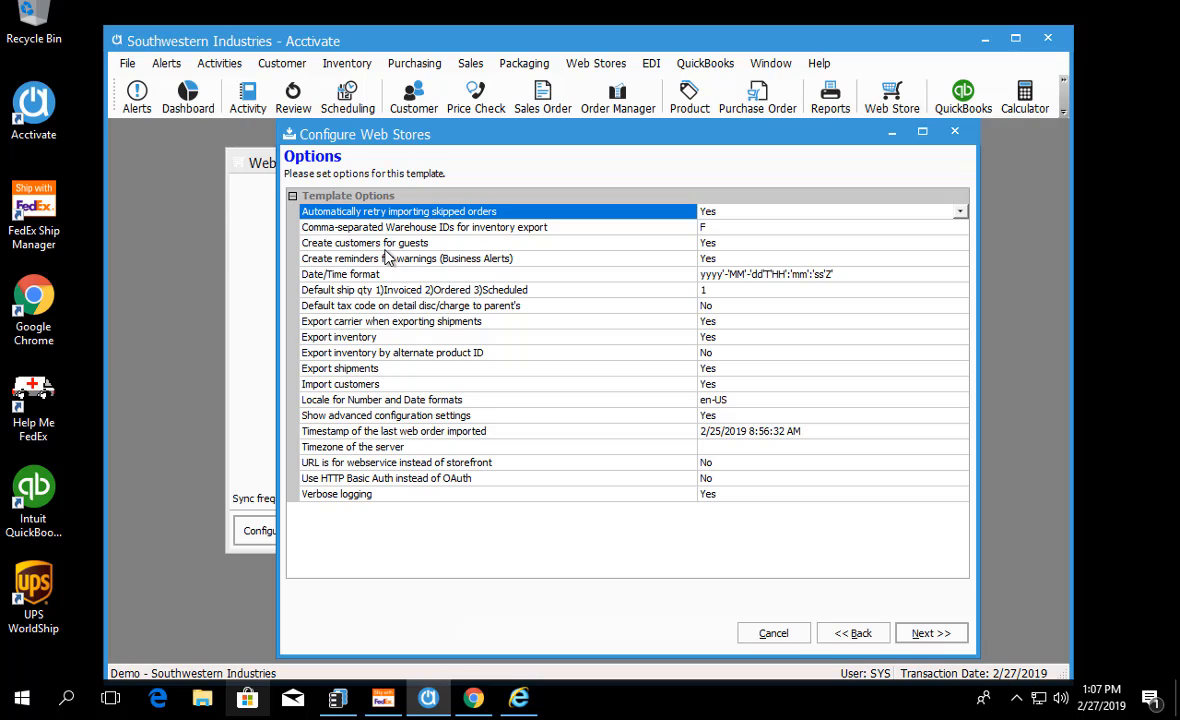
left_click(340, 229)
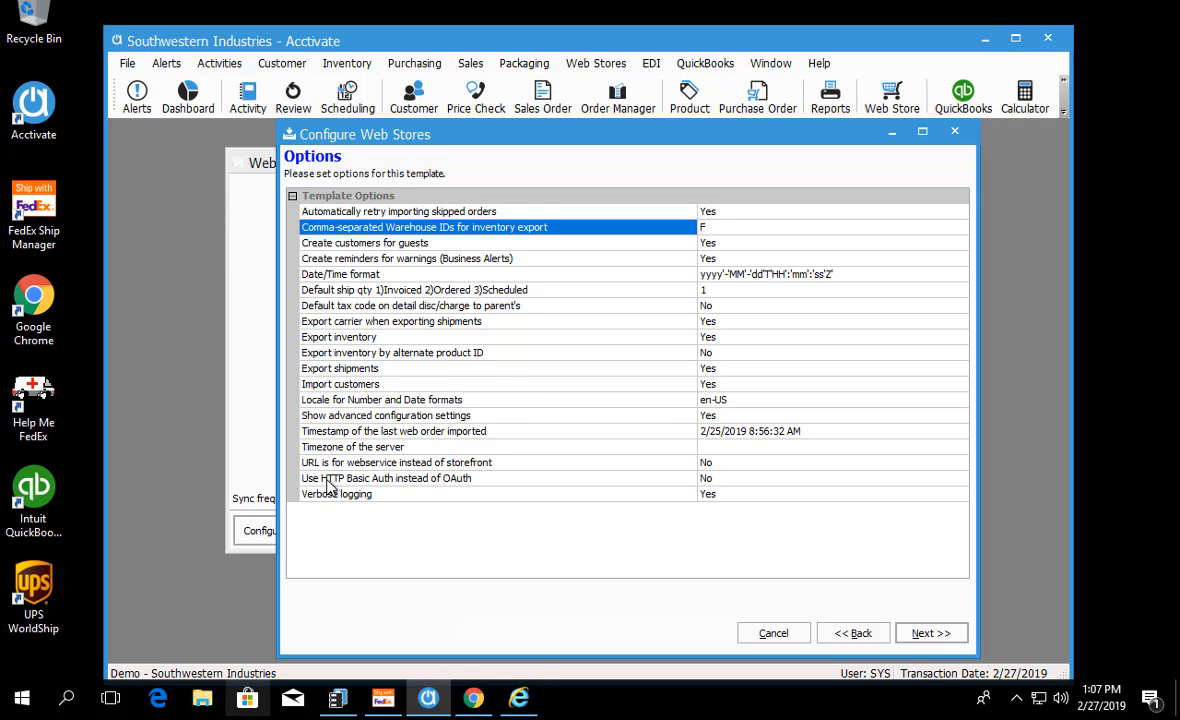
left_click(350, 340)
left_click(368, 232)
left_click(396, 356)
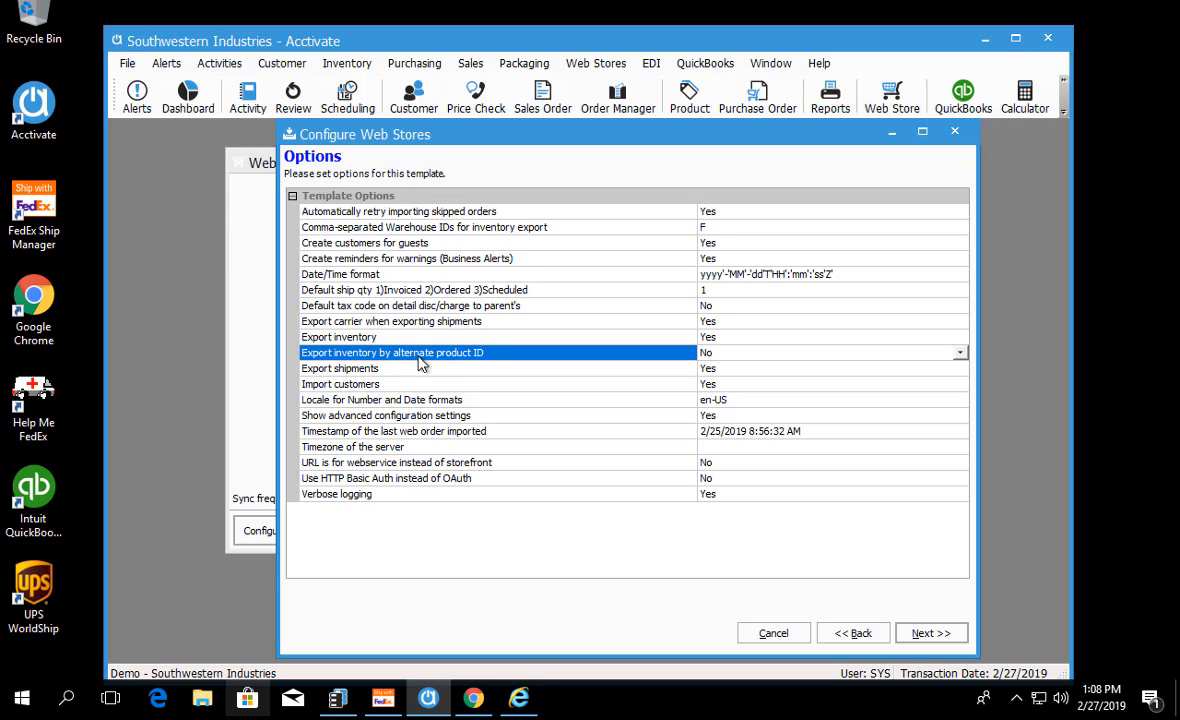
left_click(372, 338)
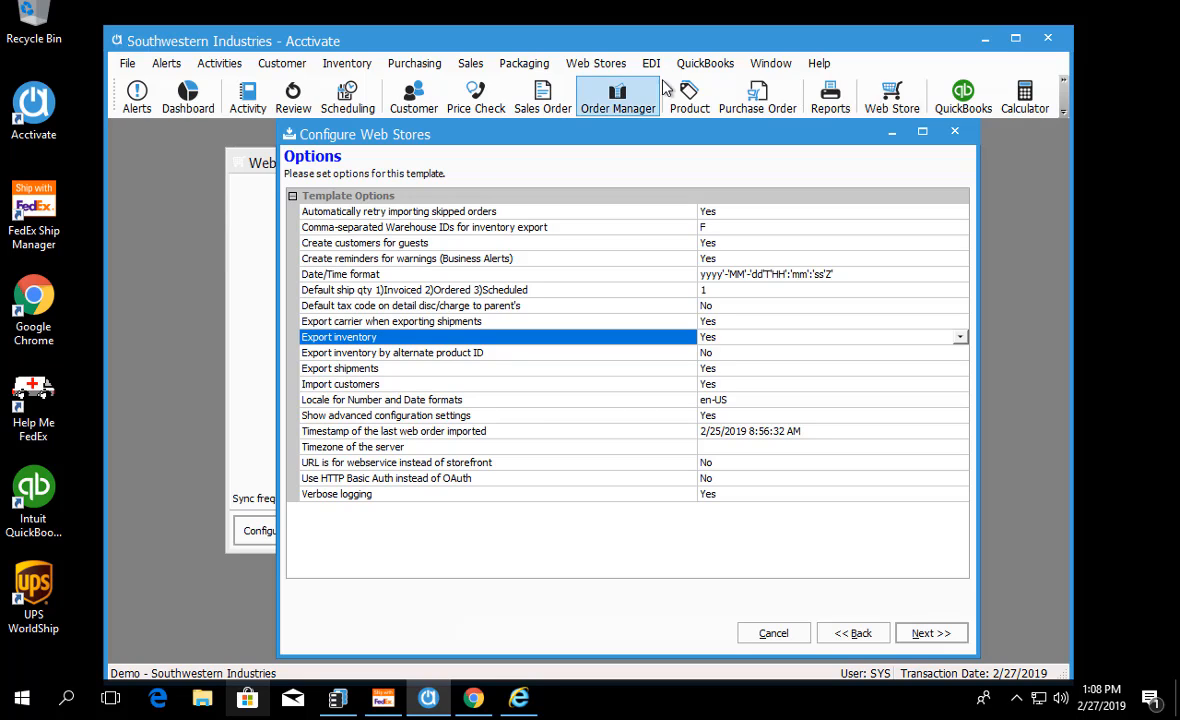
Step: Open the product record for B20, Pressboard Binder With Fastener
left_click(689, 97)
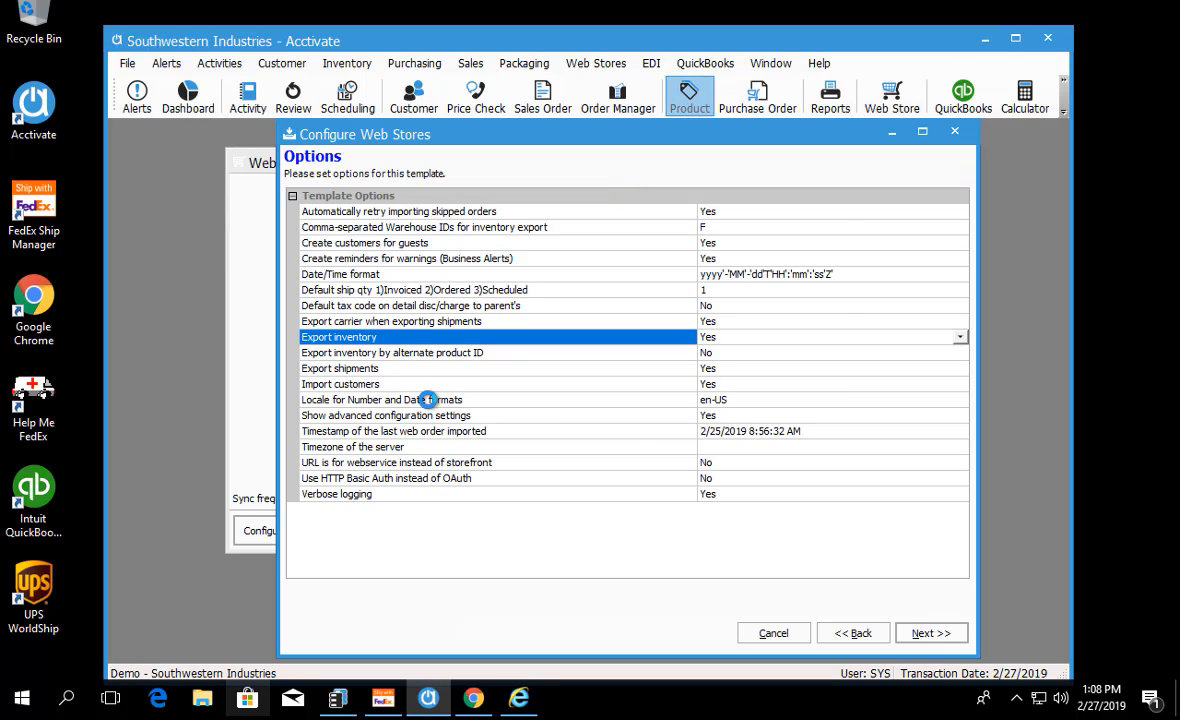
left_click(444, 181)
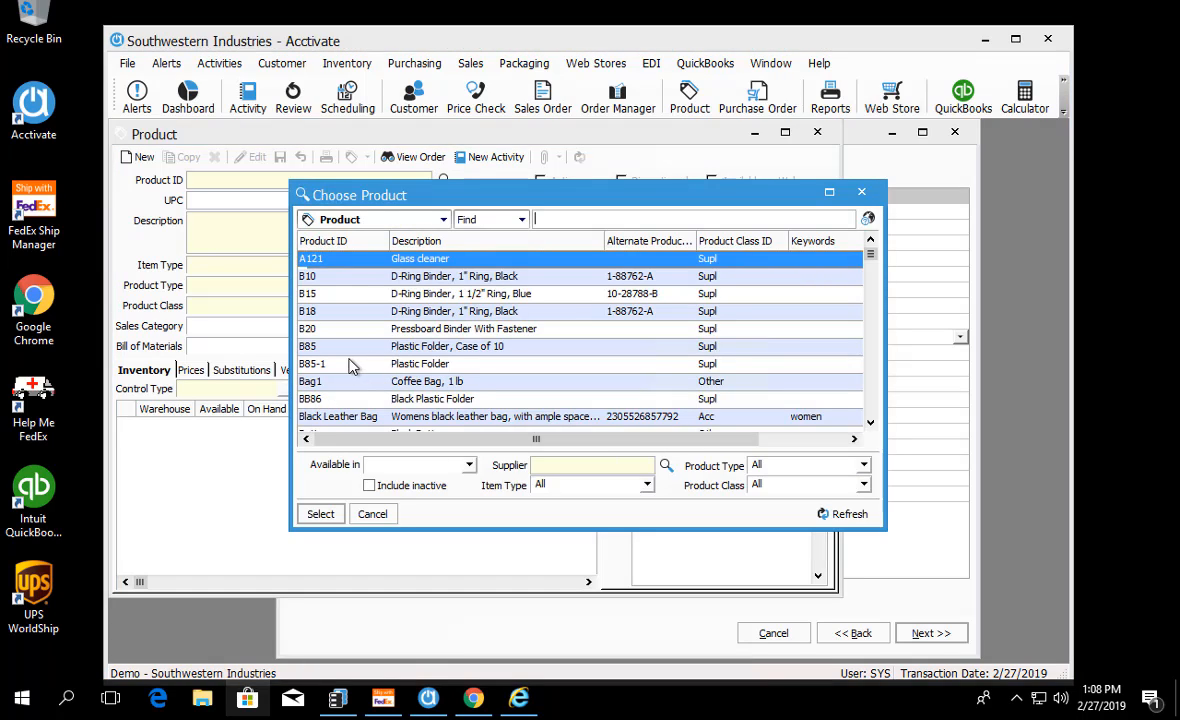
double_click(316, 328)
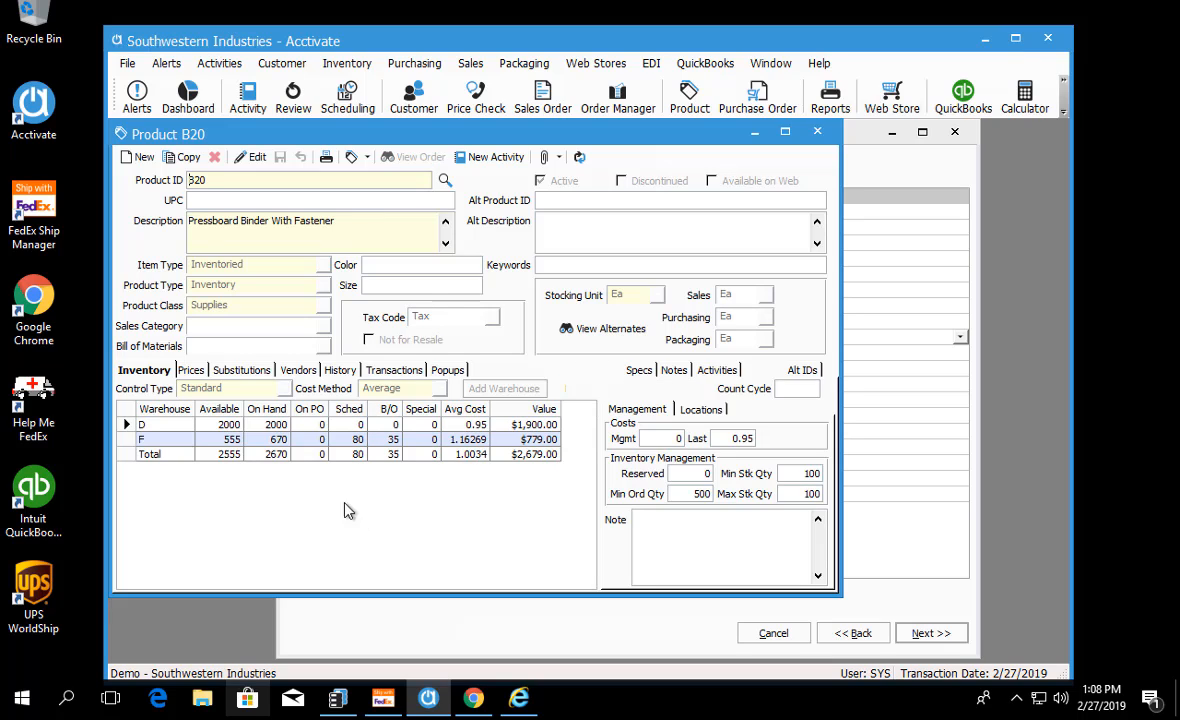
Step: Examine warehouse F's stock quantities and the product ID on the B20 record, comparing them with the template's export options
left_click(126, 438)
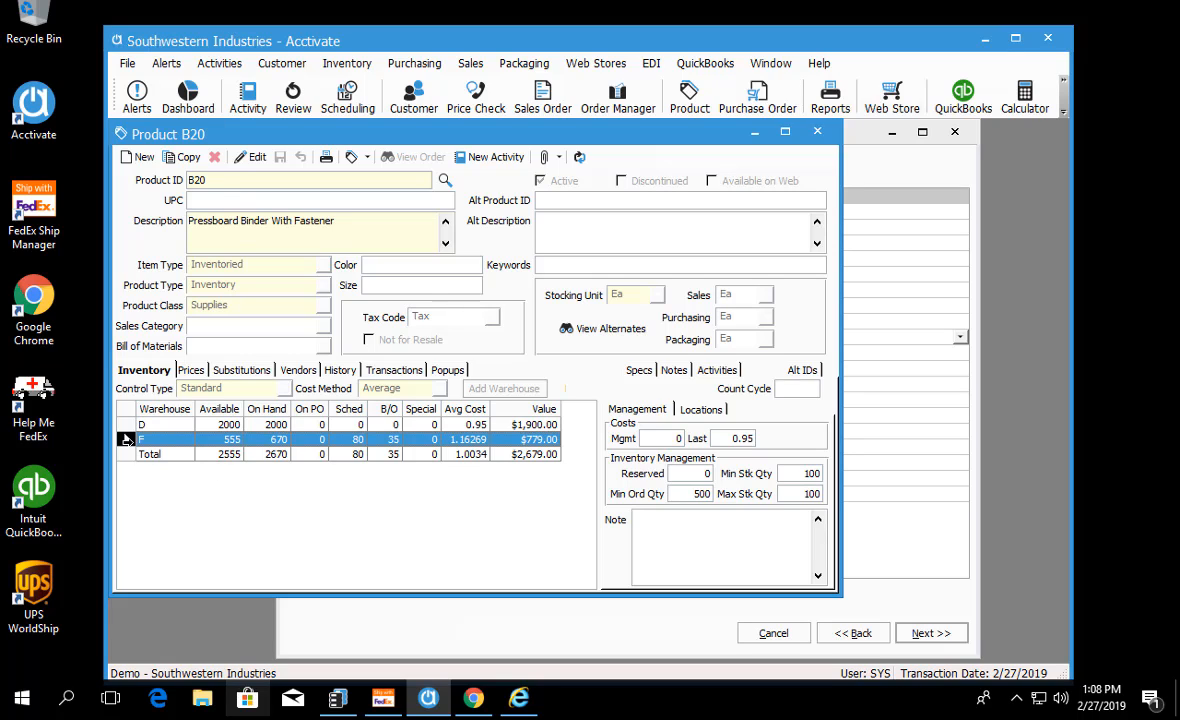
left_click(265, 442)
left_click(380, 605)
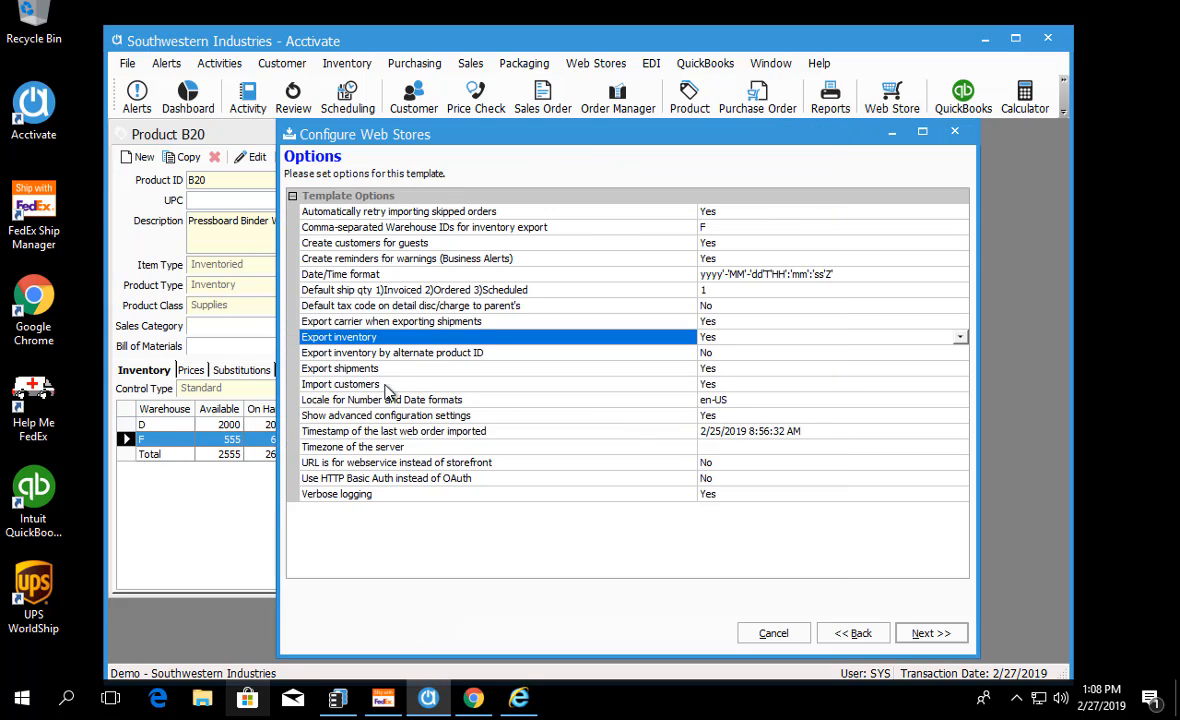
left_click(175, 510)
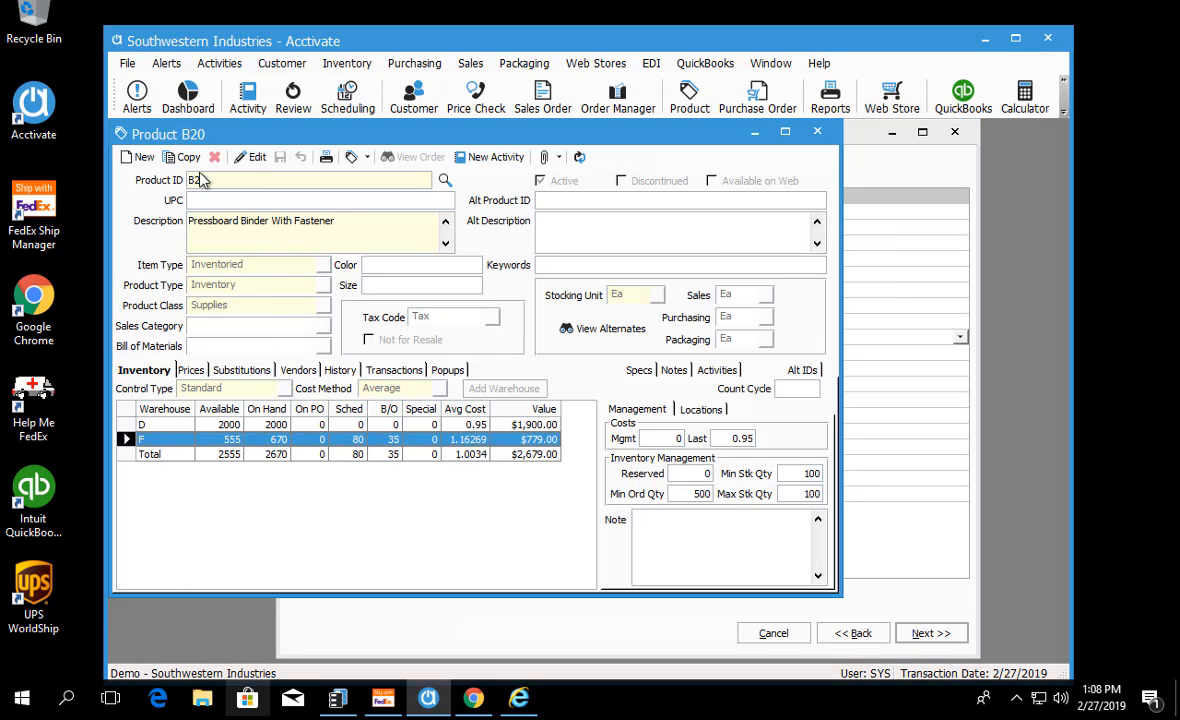
double_click(212, 179)
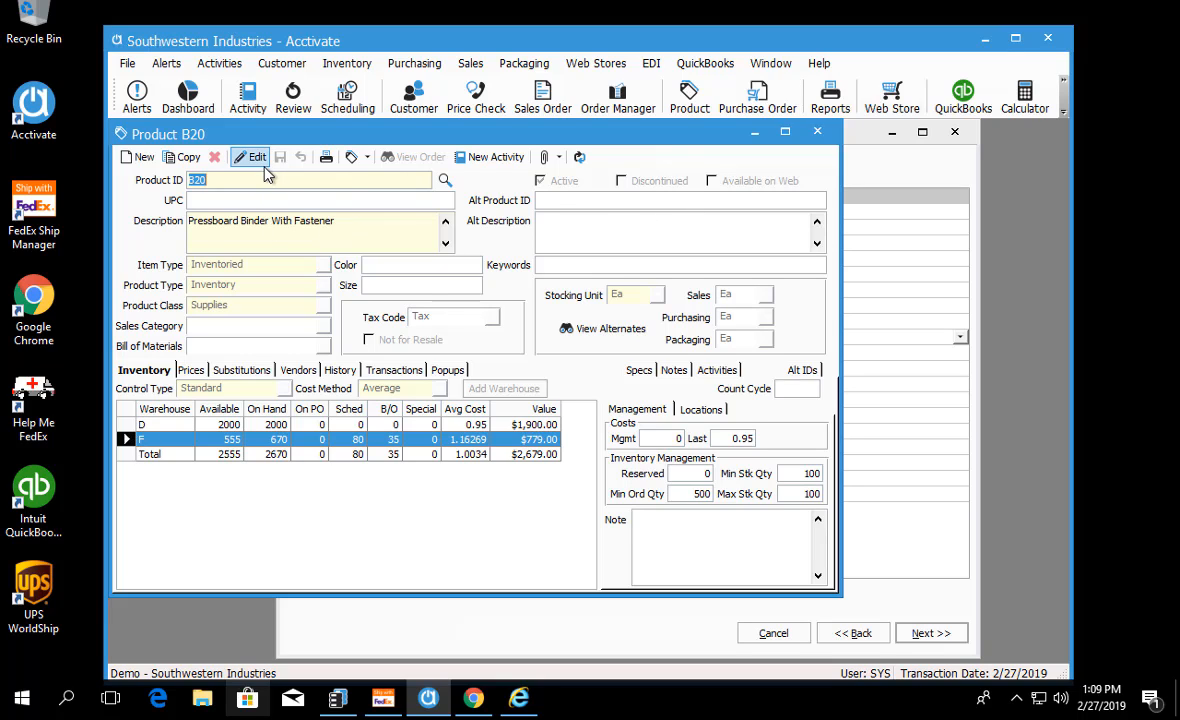
Step: Mark product B20 as Available on Web and save the record
left_click(249, 157)
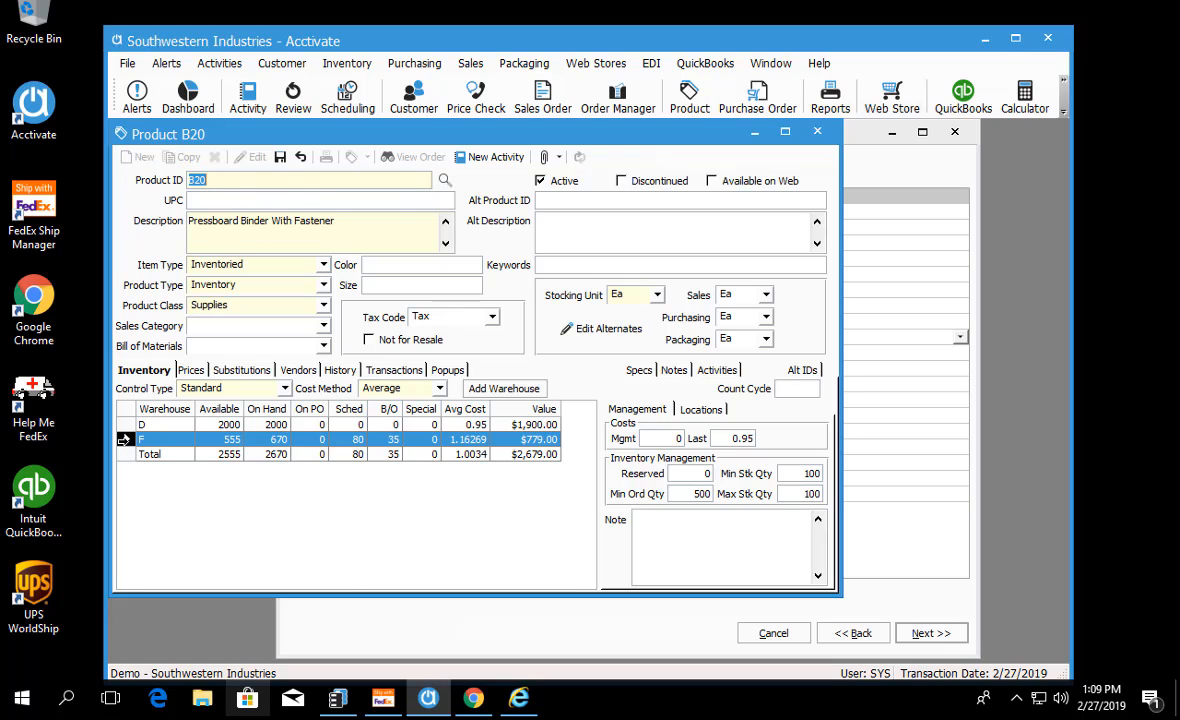
left_click(126, 439)
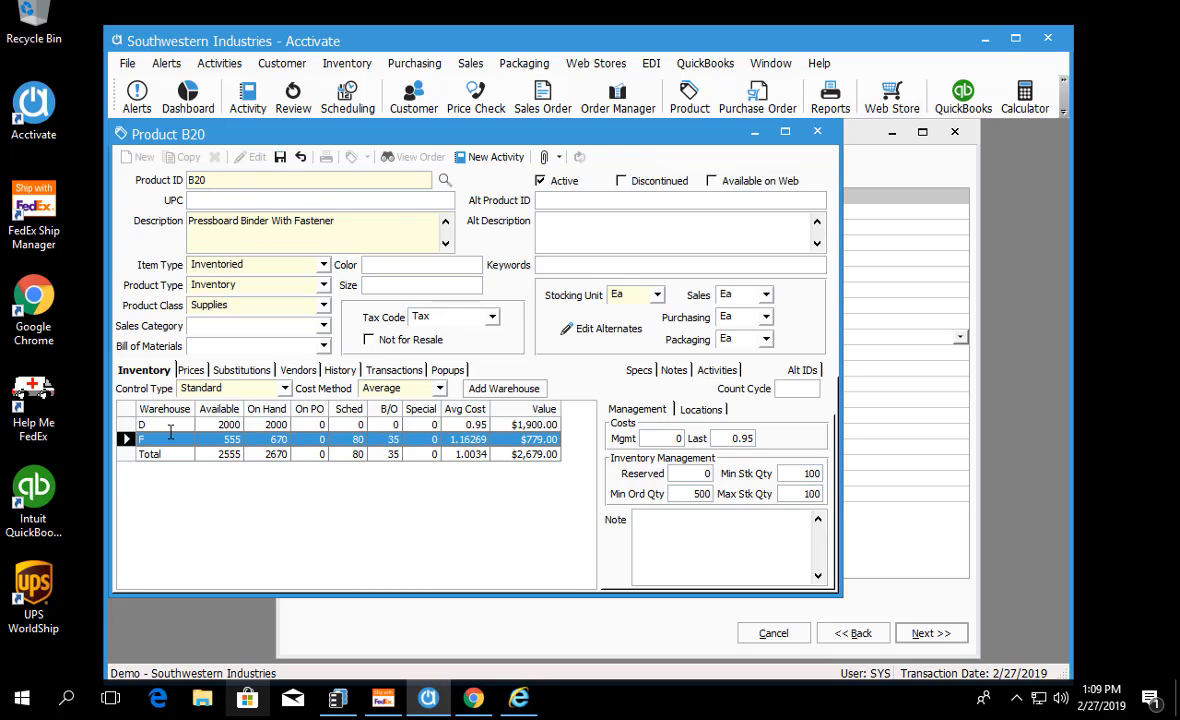
left_click(711, 182)
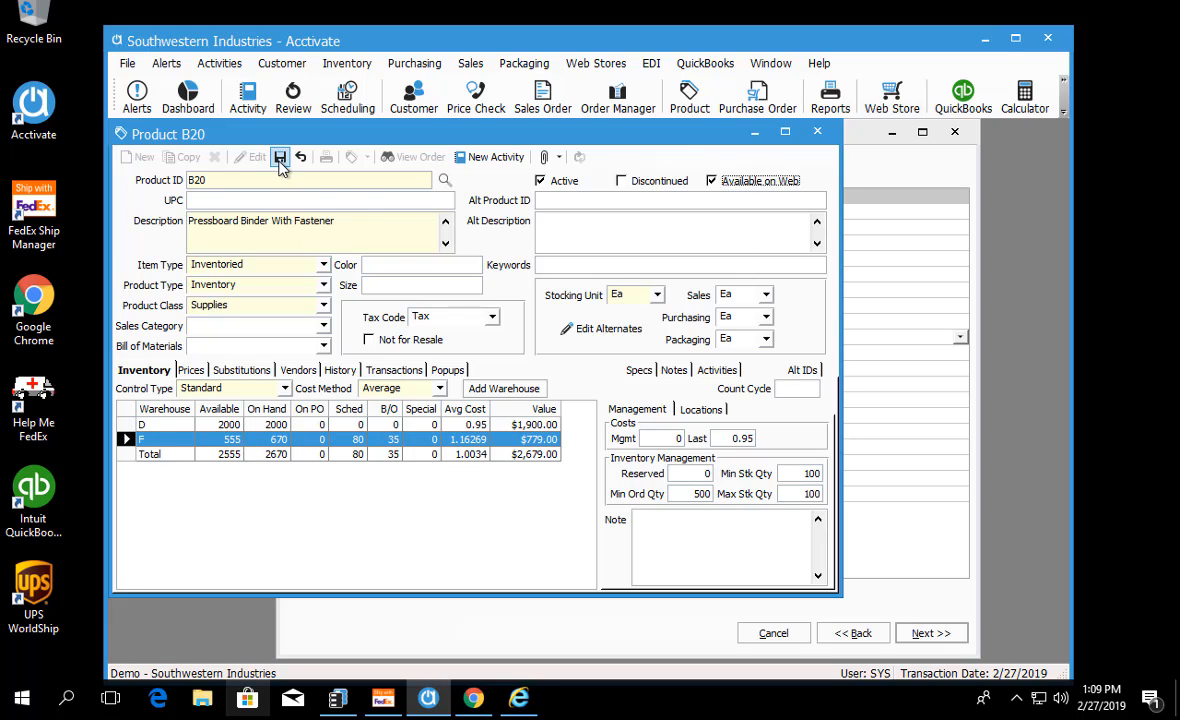
left_click(280, 160)
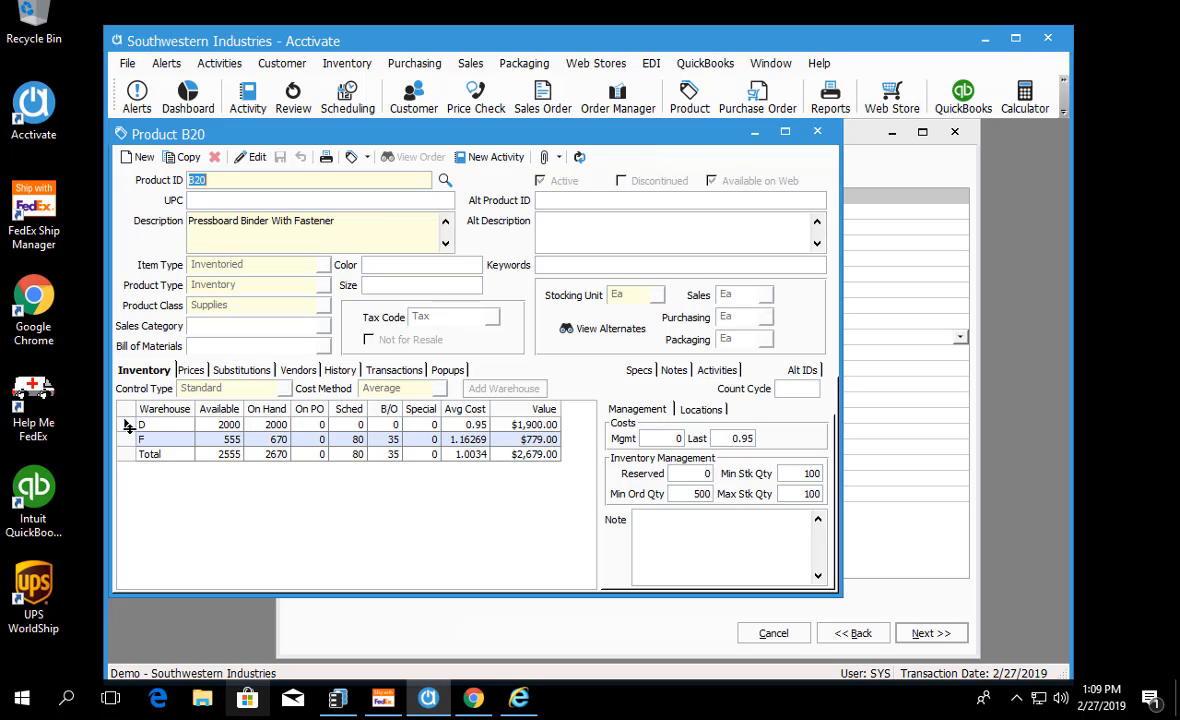
Step: Review product B20's transactions for the Fort Worth warehouse (F), including the 6/22/2018 receipt, and minimize the product record
left_click(145, 440)
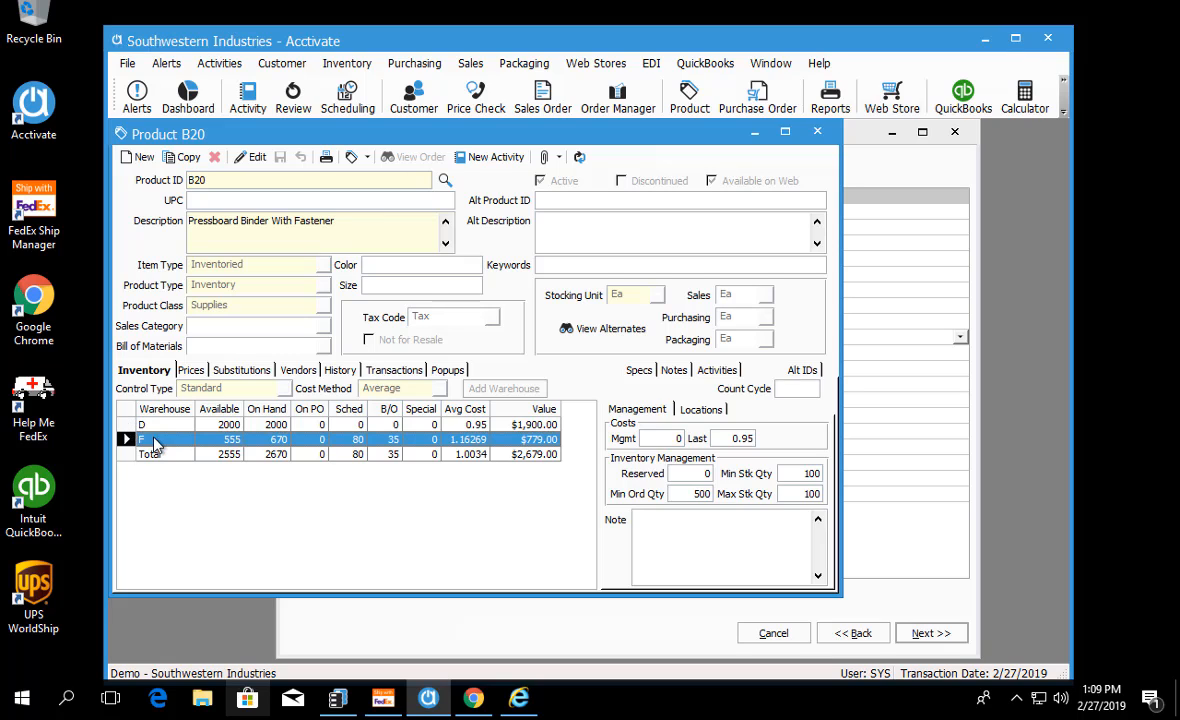
left_click(396, 370)
left_click(240, 388)
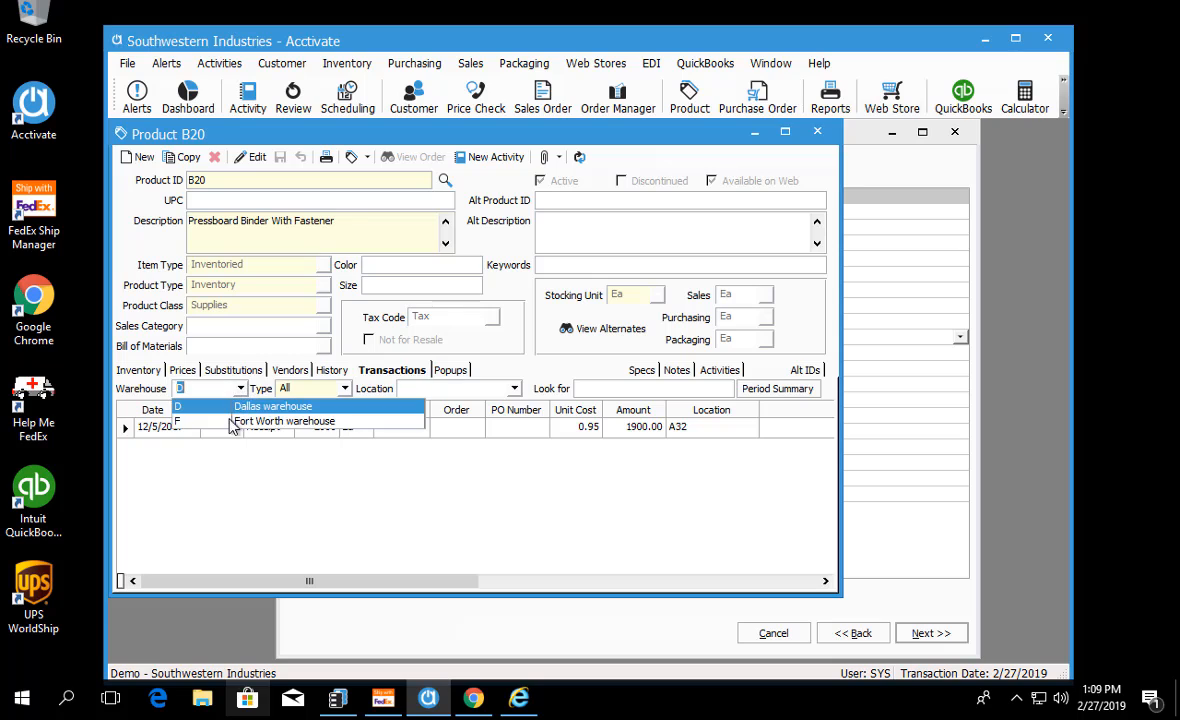
left_click(232, 421)
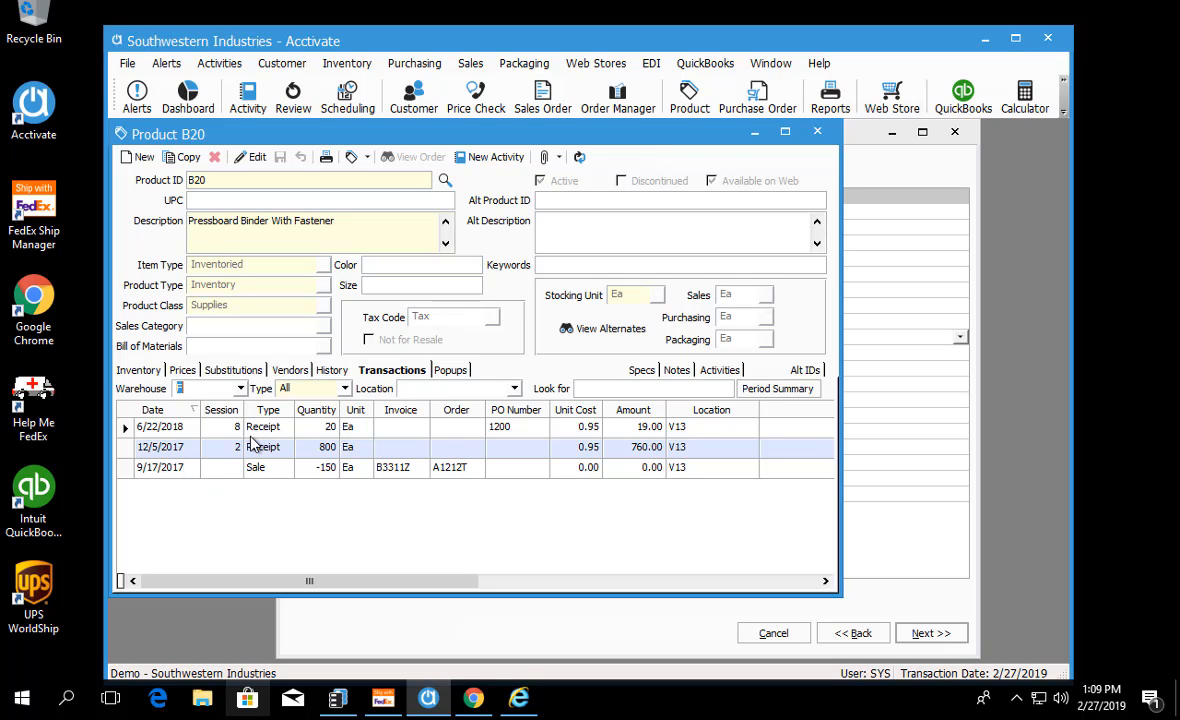
left_click(125, 428)
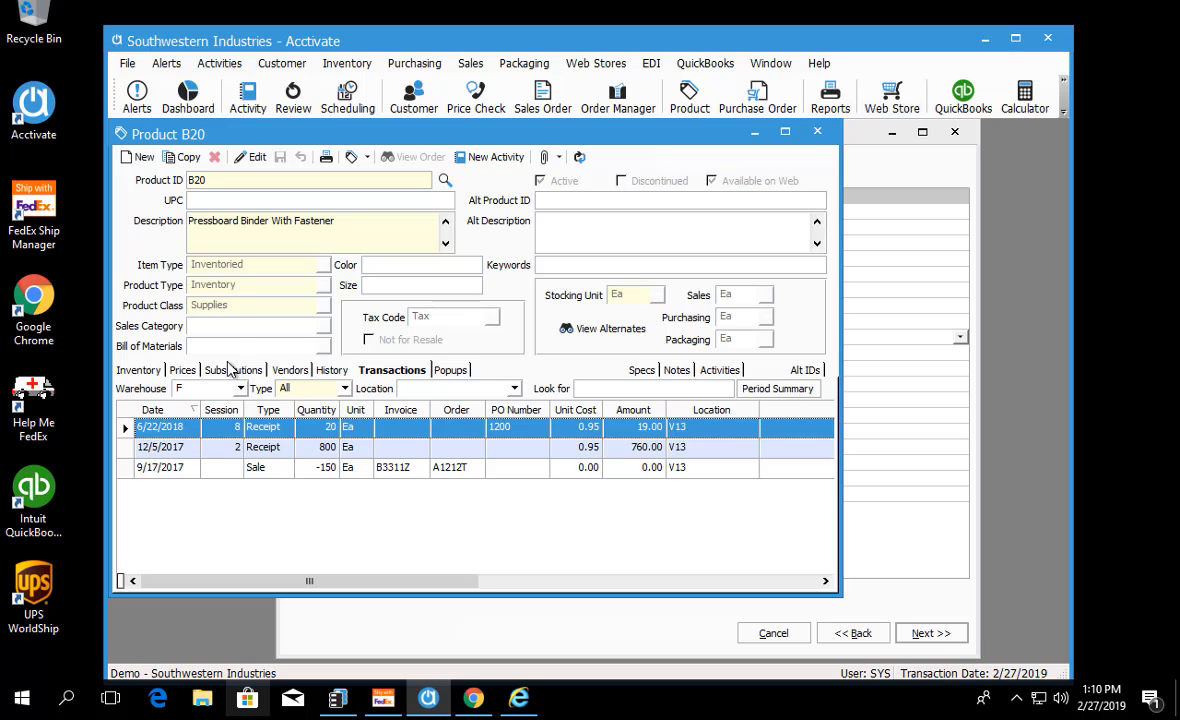
left_click(754, 132)
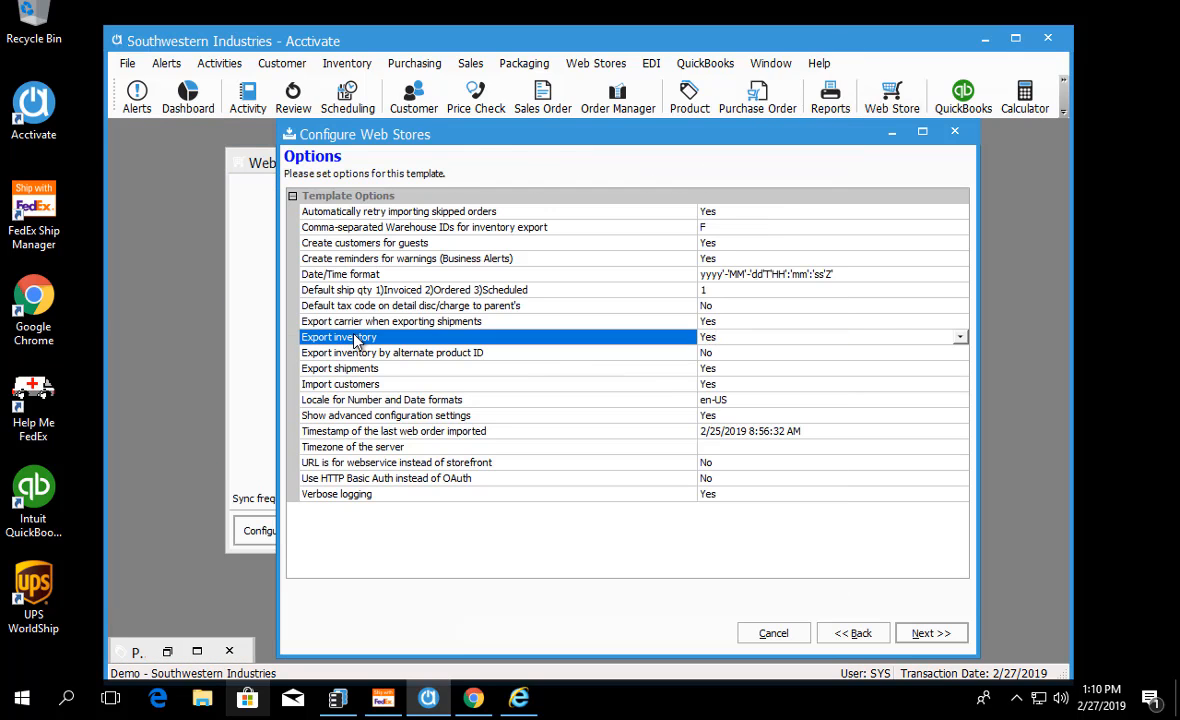
Step: Compare the comma-separated warehouse IDs option with the option to export inventory by alternate product ID
left_click(397, 229)
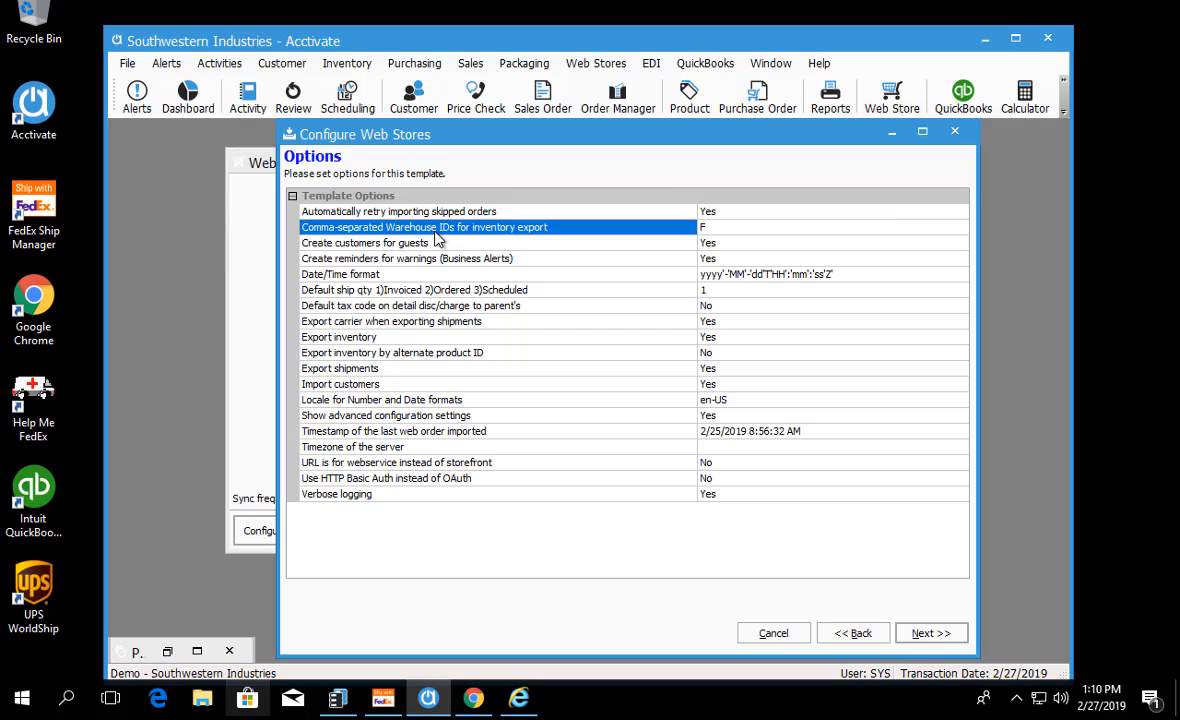
left_click(348, 358)
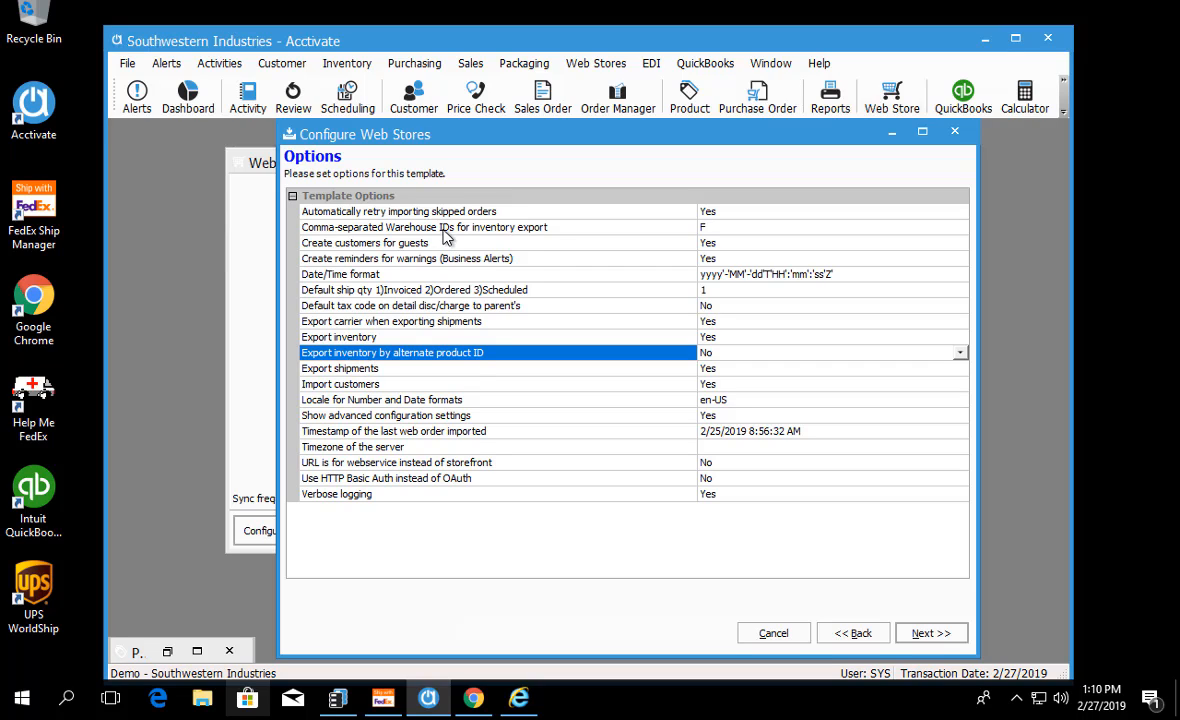
left_click(441, 228)
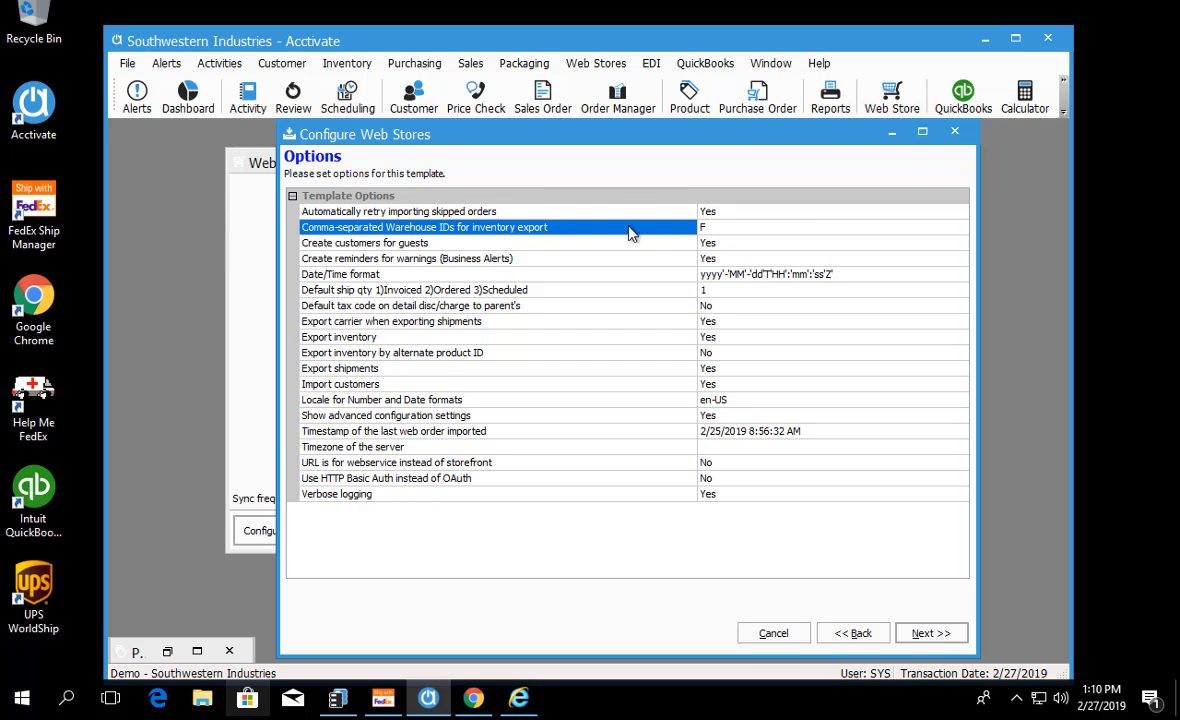
left_click(722, 224)
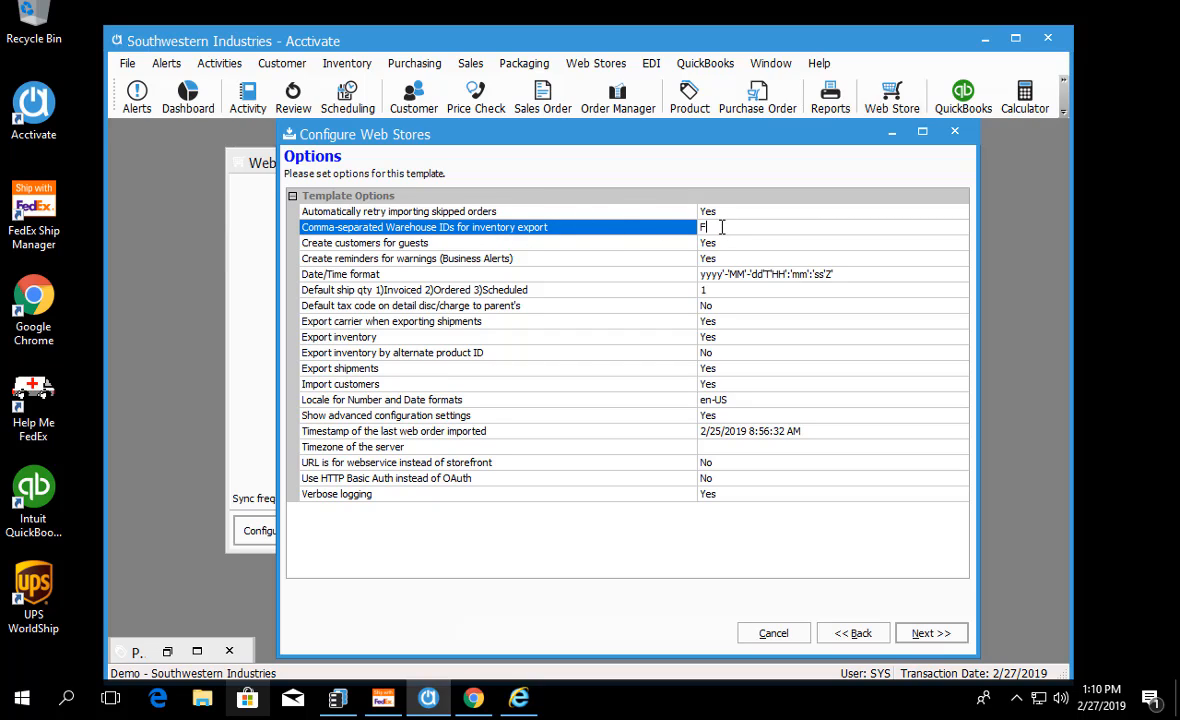
left_click(396, 356)
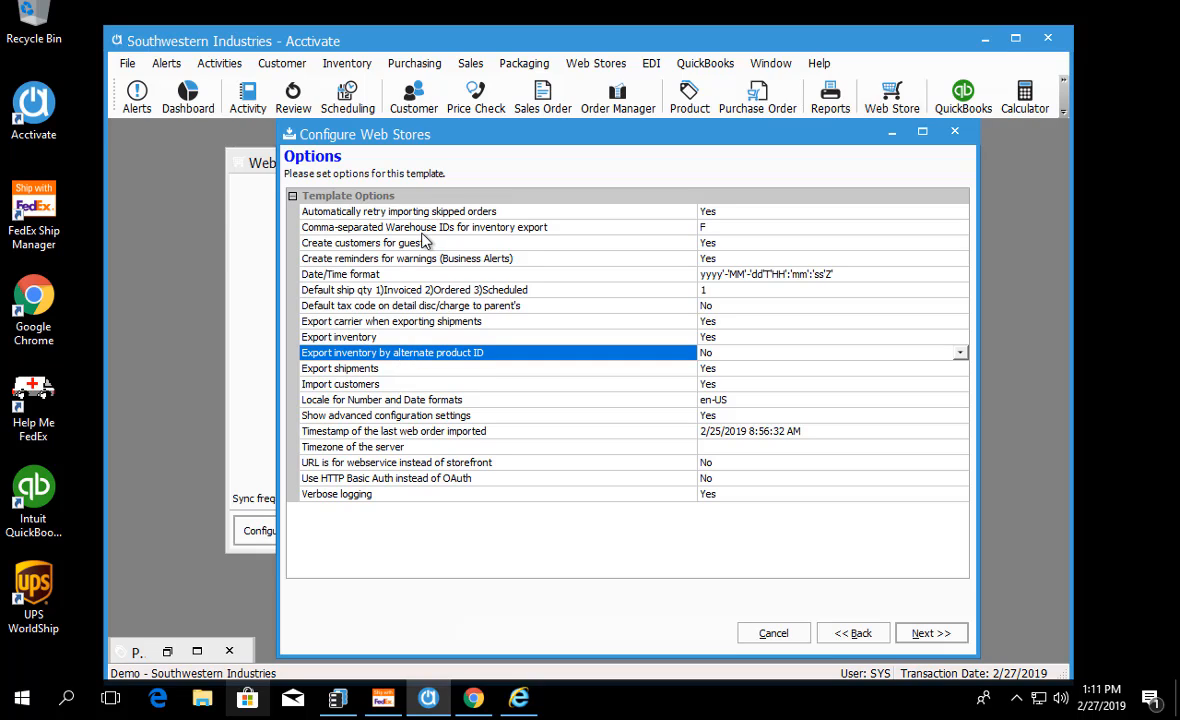
Step: Examine the options for creating guest customers and importing customers, briefly viewing a blank customer record for reference
left_click(375, 241)
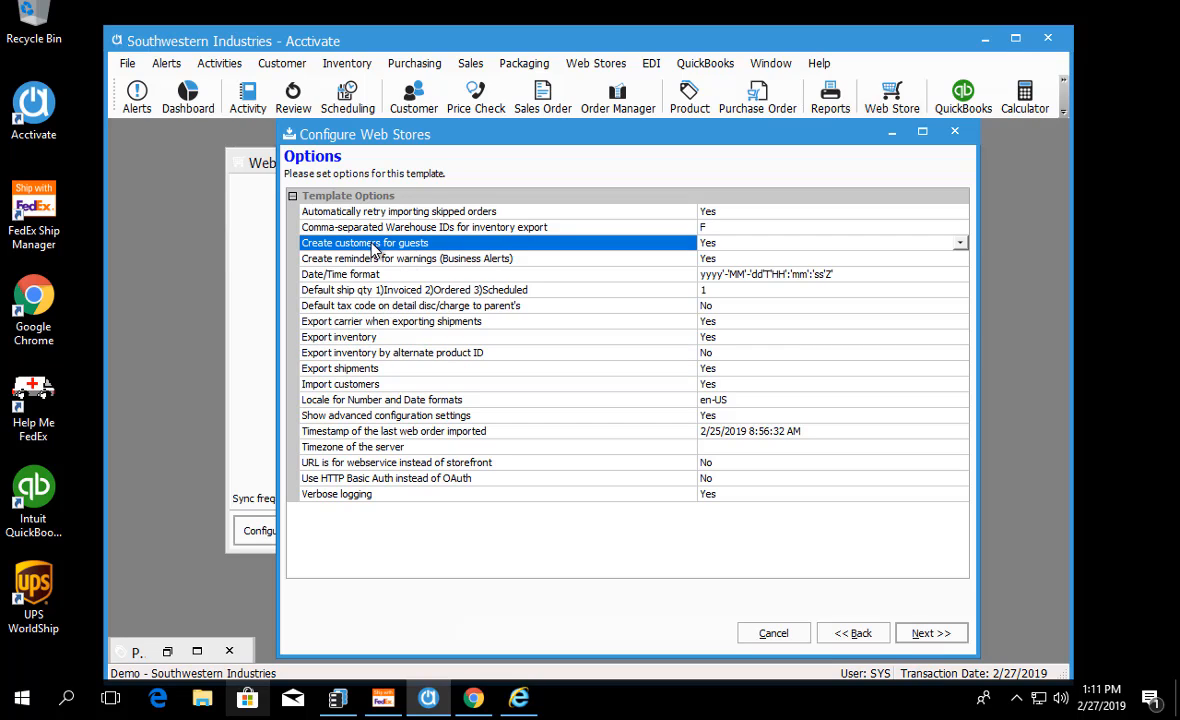
left_click(352, 387)
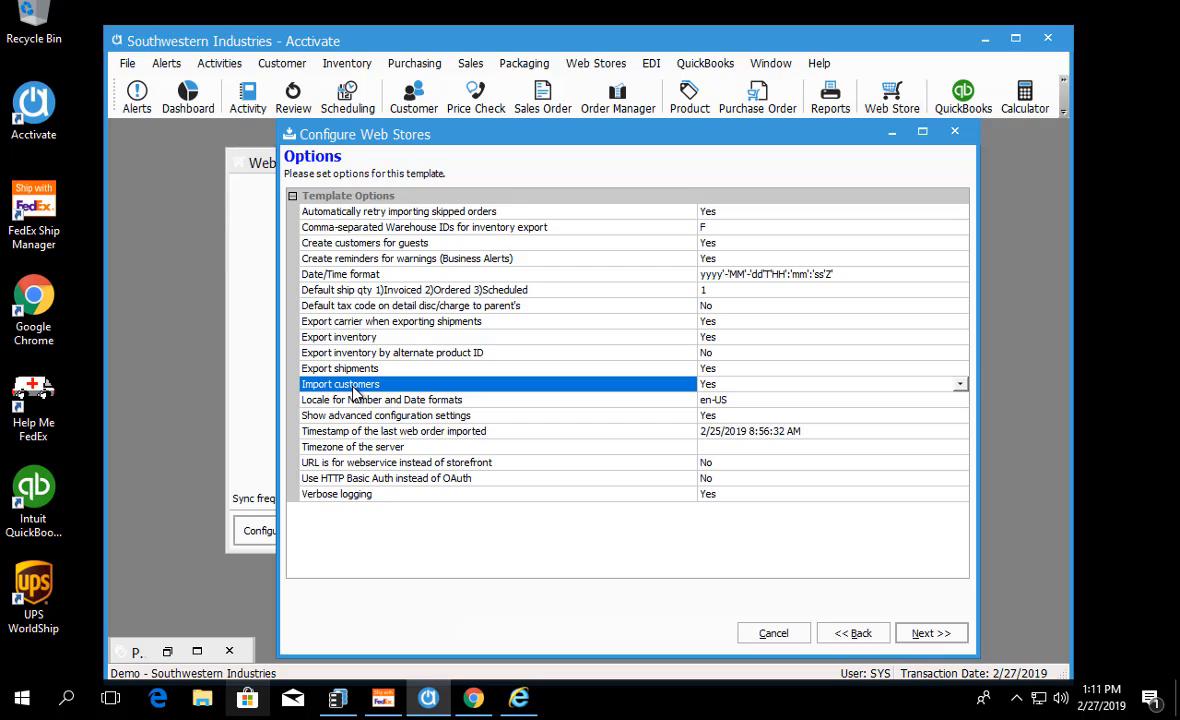
left_click(362, 245)
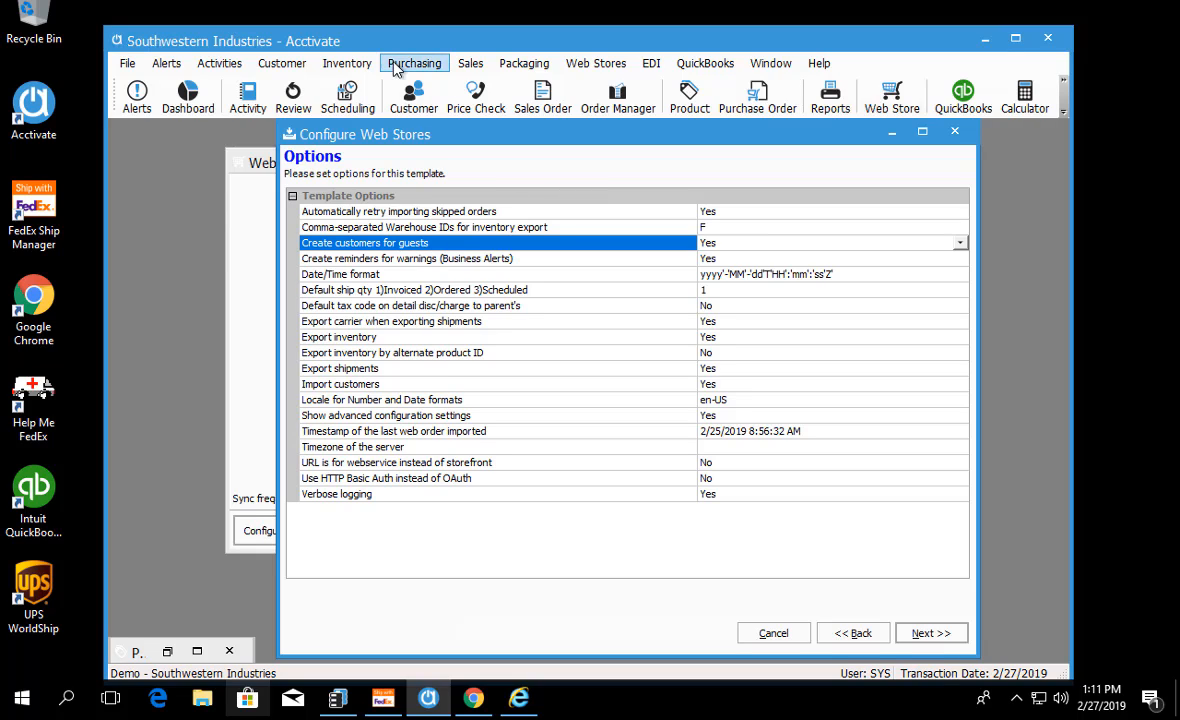
left_click(398, 99)
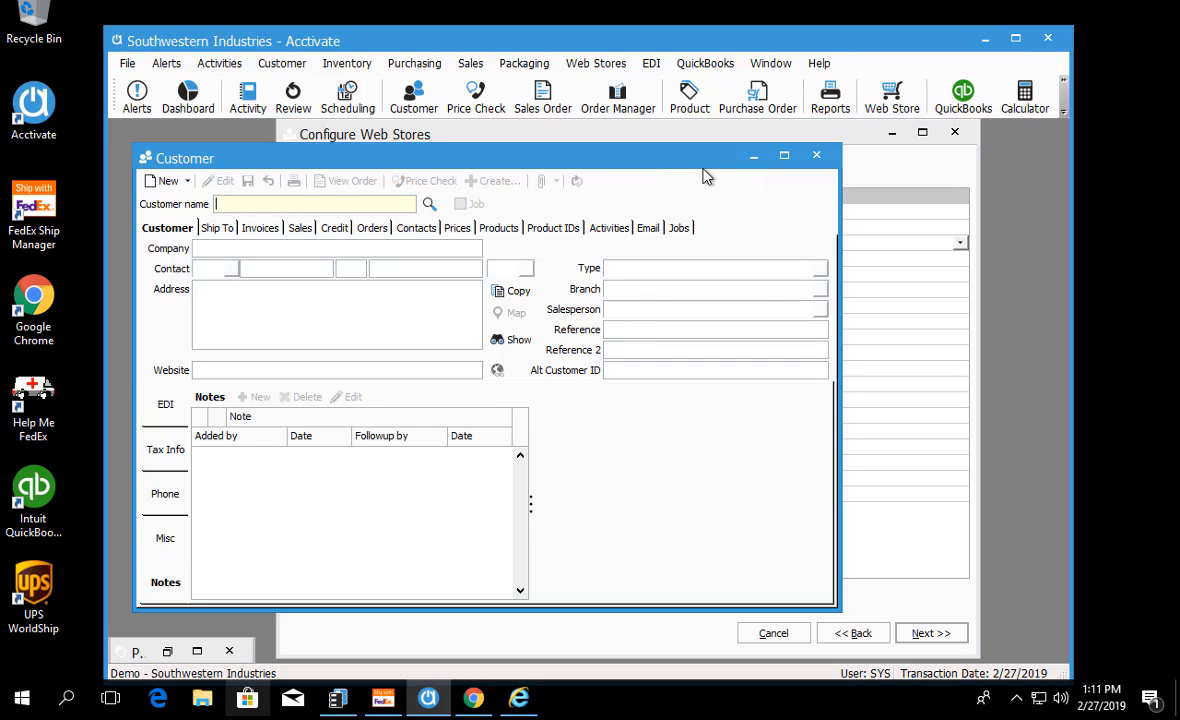
left_click(755, 157)
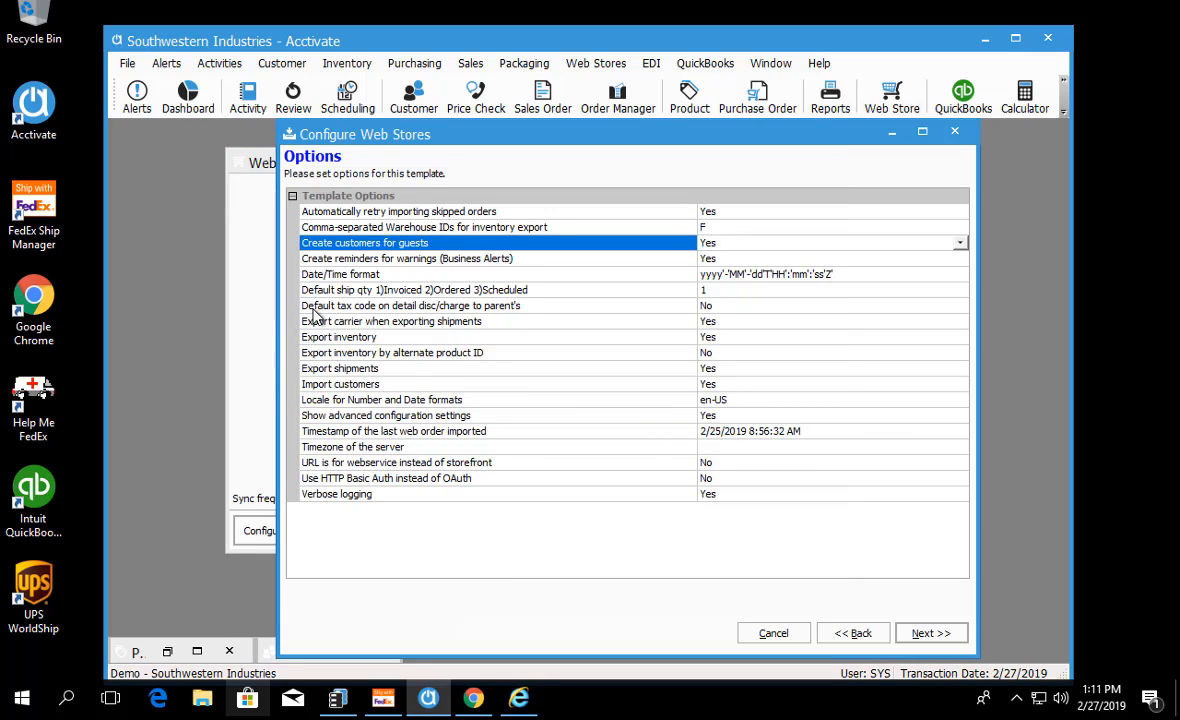
left_click(315, 384)
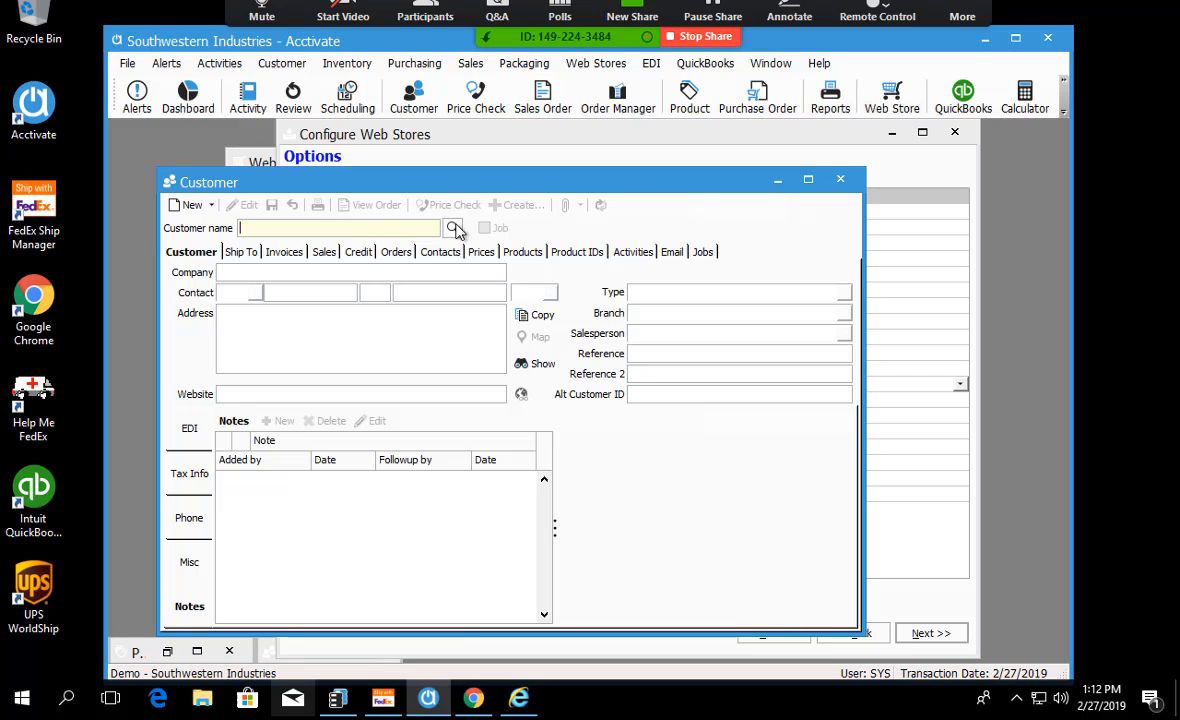
Step: Look up the customer listed directly above Burgers and Such, open its record and examine the Customer name field
left_click(453, 228)
scroll(320, 350, "down", 5)
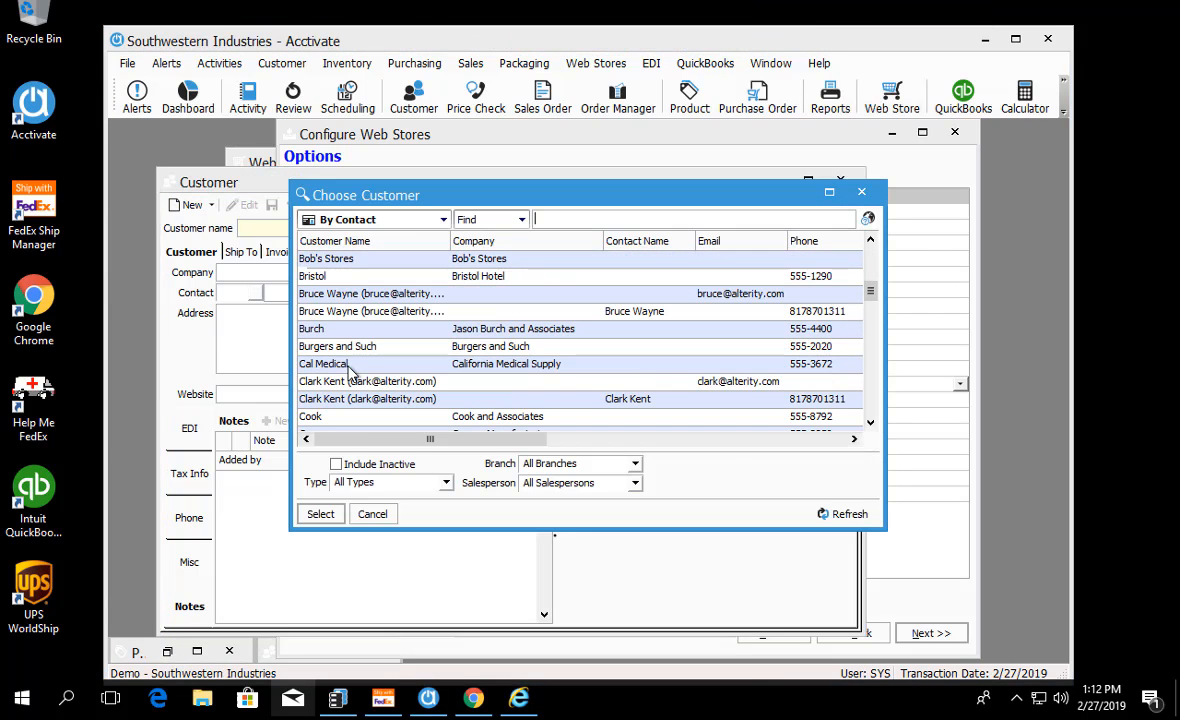
double_click(318, 328)
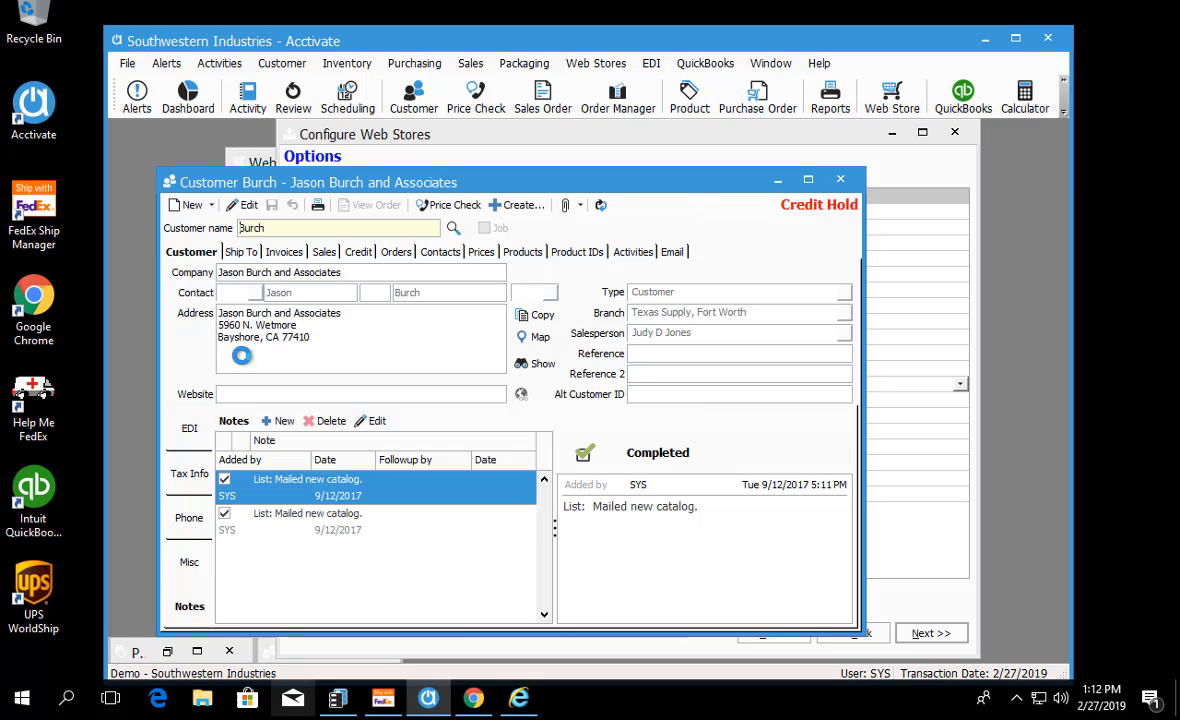
left_click(296, 227)
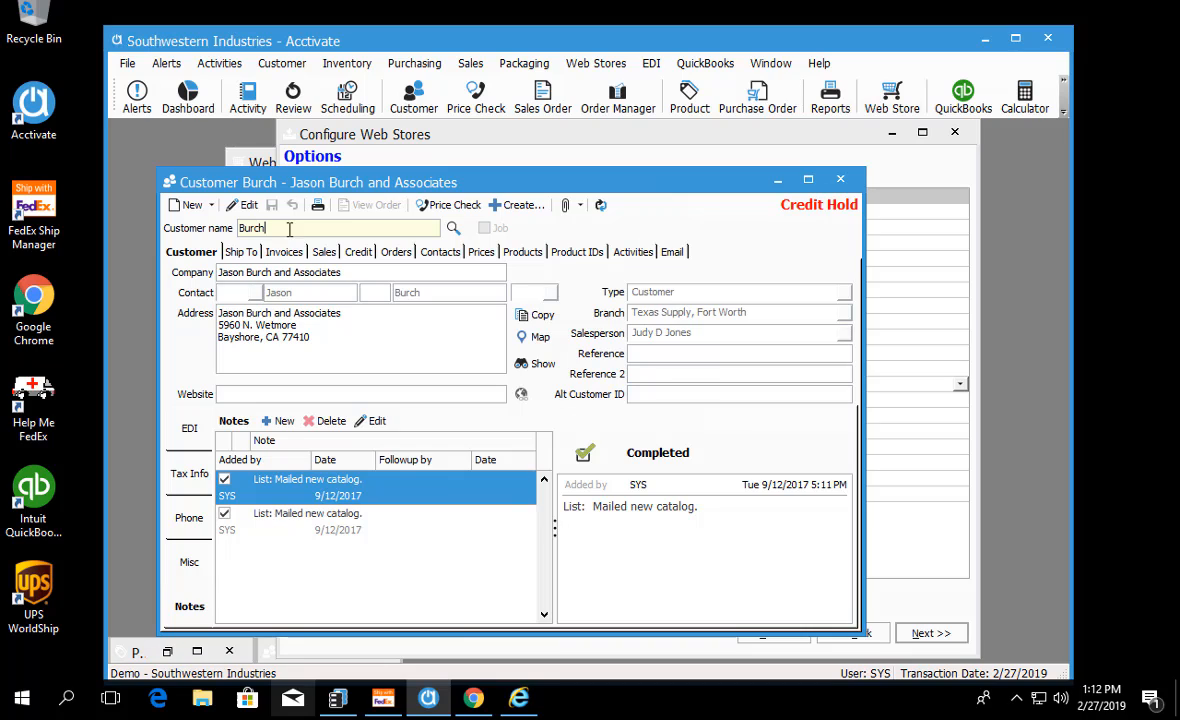
left_click_drag(268, 228, 214, 231)
left_click(277, 230)
left_click_drag(274, 229, 235, 226)
left_click(273, 230)
Step: Compare the Web Cust ID field in the customer's sales details with the Customer name, and return to the template options
left_click(325, 252)
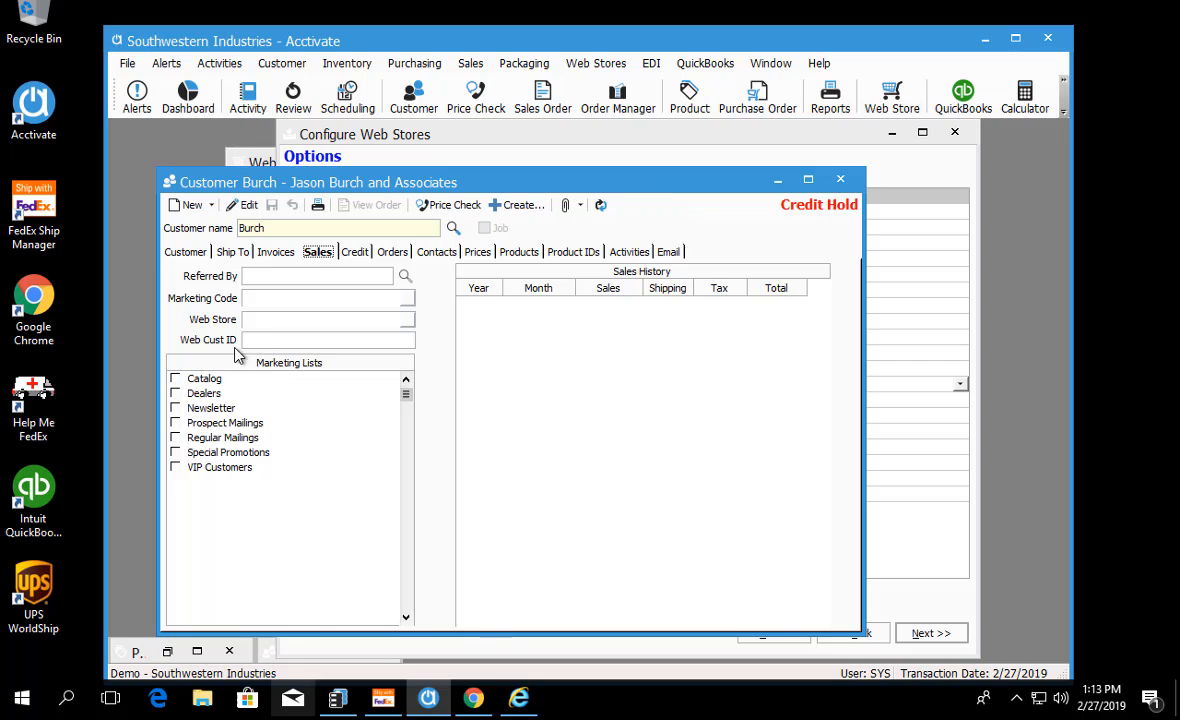
left_click(259, 341)
left_click(297, 227)
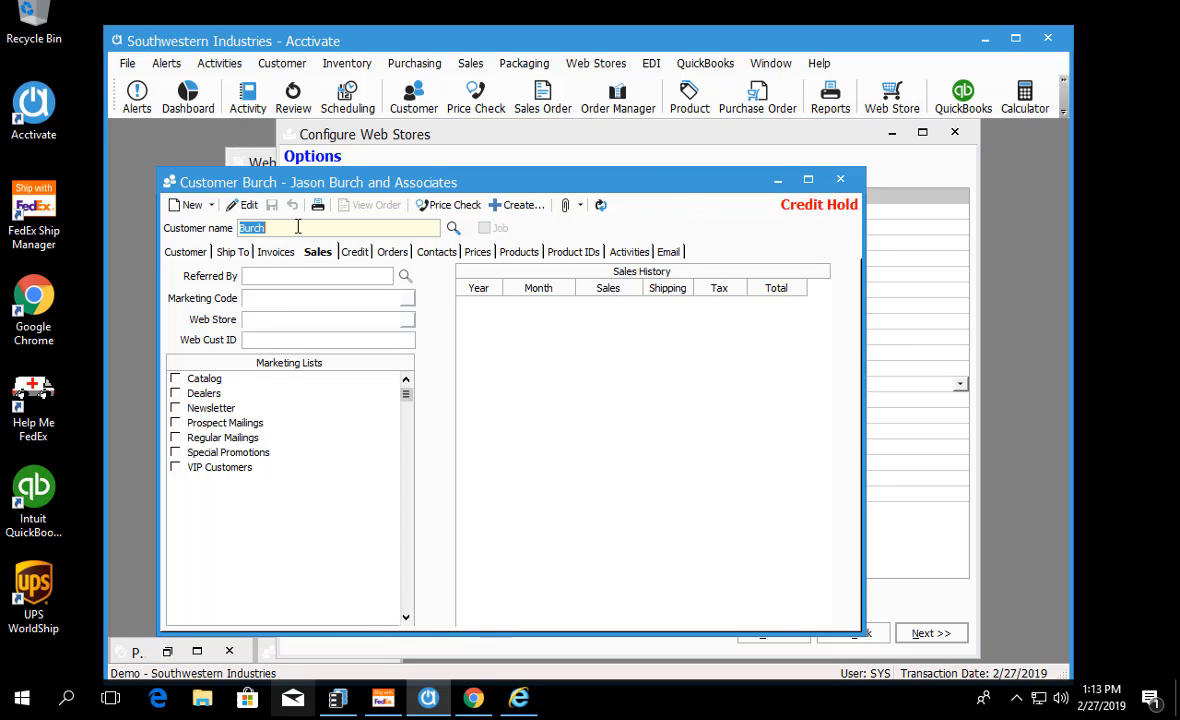
left_click(297, 227)
double_click(297, 228)
left_click(263, 340)
left_click(297, 229)
left_click(253, 339)
left_click(323, 229)
left_click(776, 179)
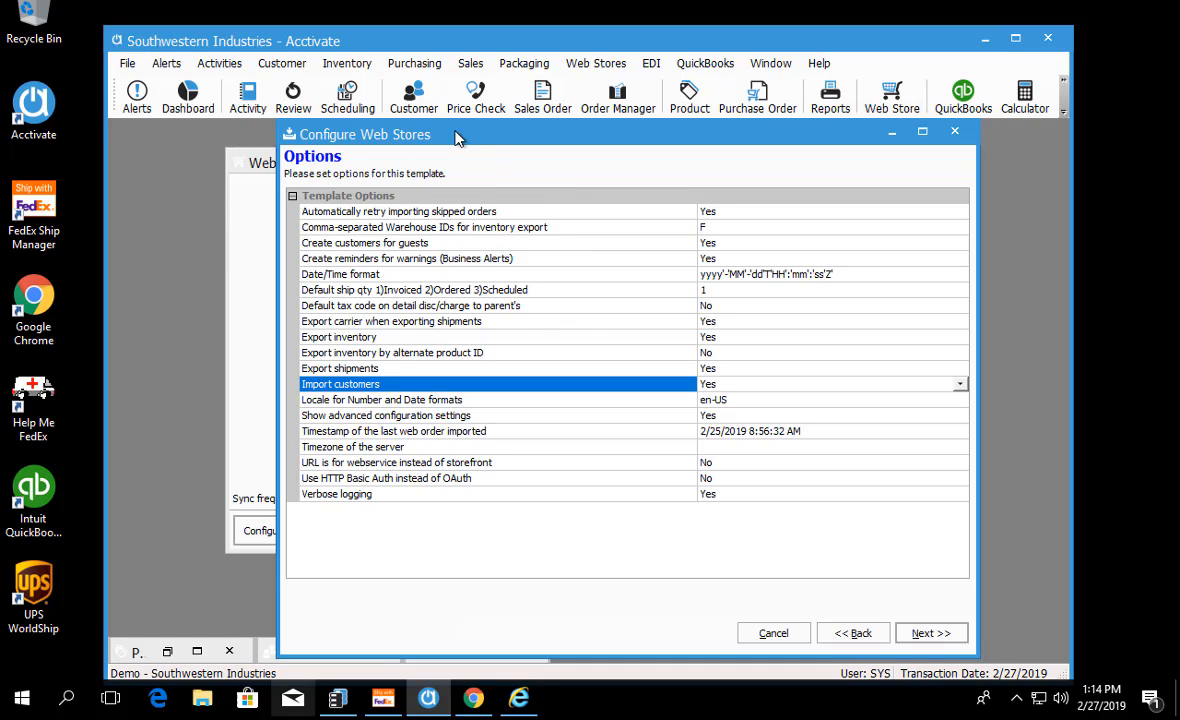
left_click(400, 100)
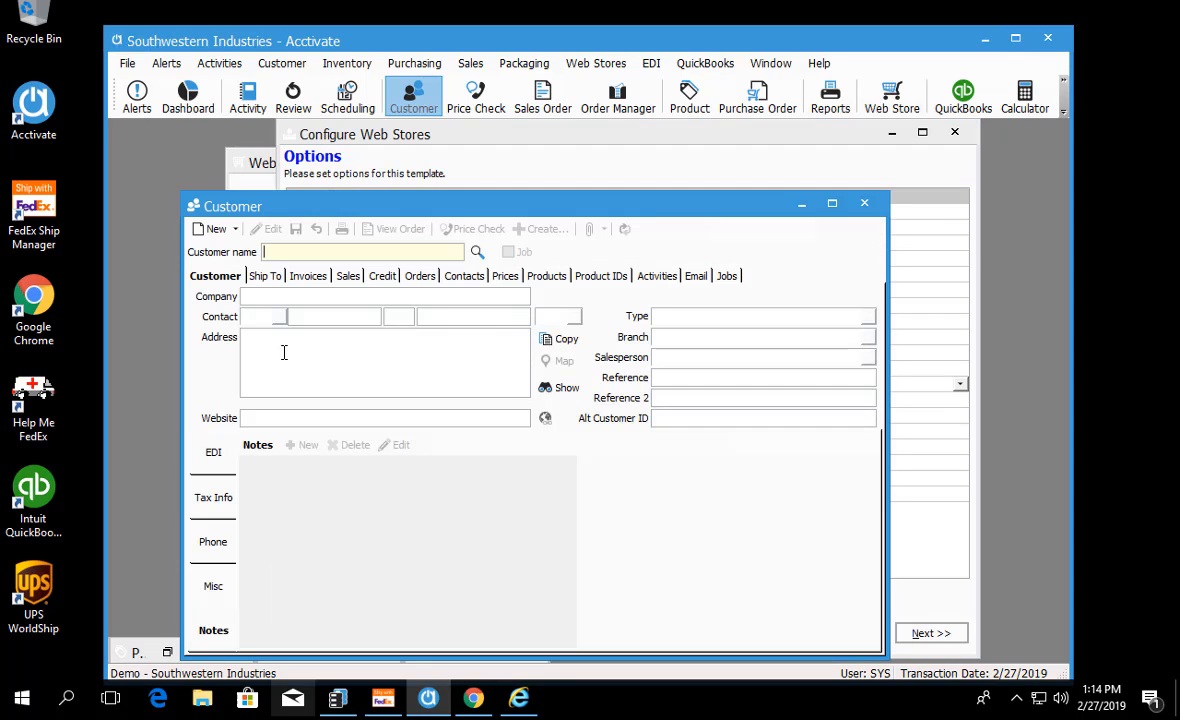
left_click(866, 204)
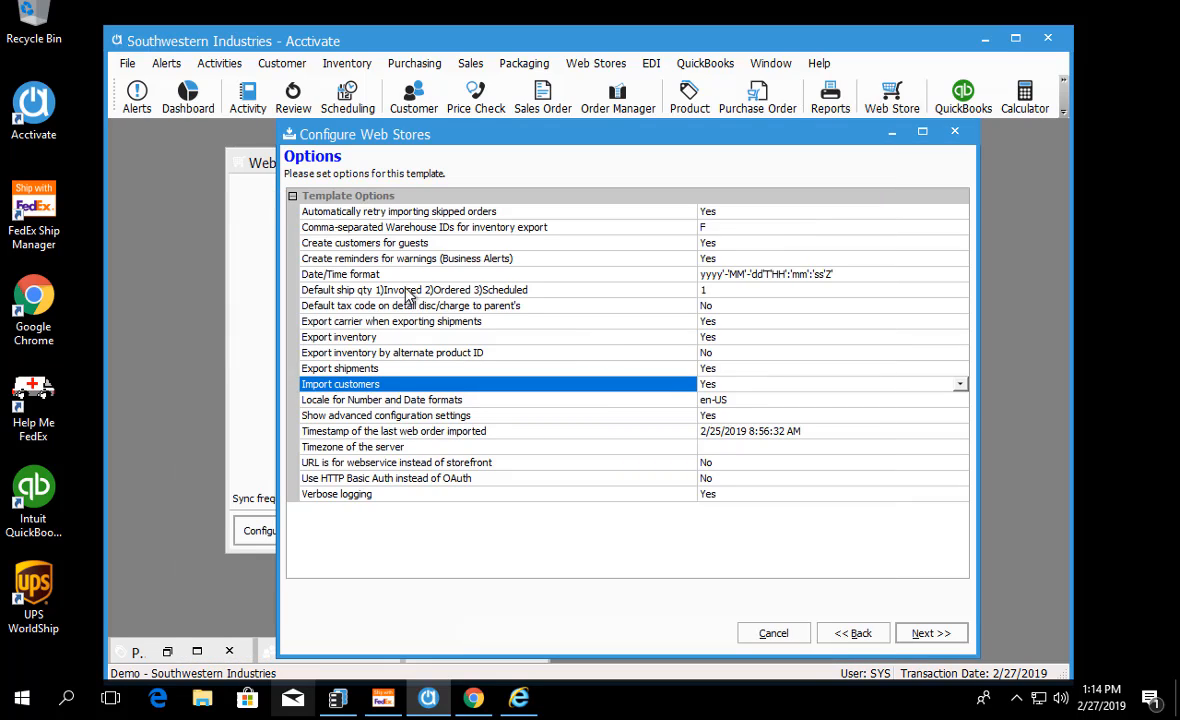
Step: Examine the options for warning reminders, last imported order timestamp, shipment export, carrier export and default ship quantity
left_click(324, 259)
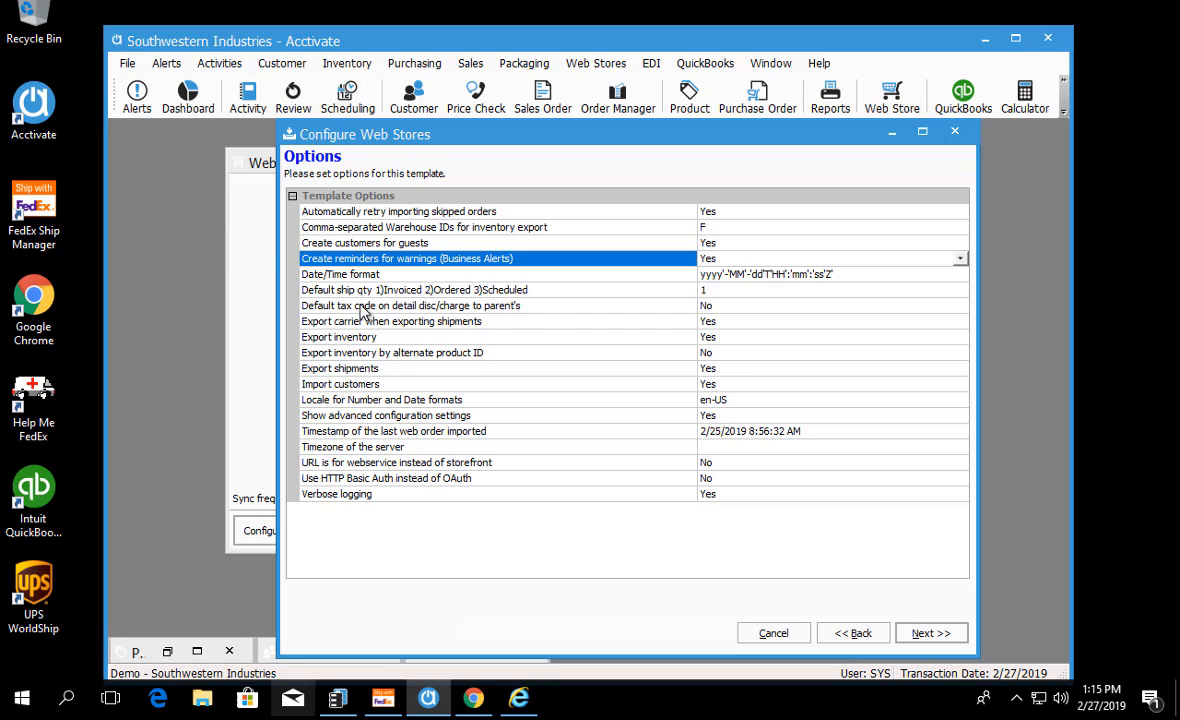
left_click(359, 437)
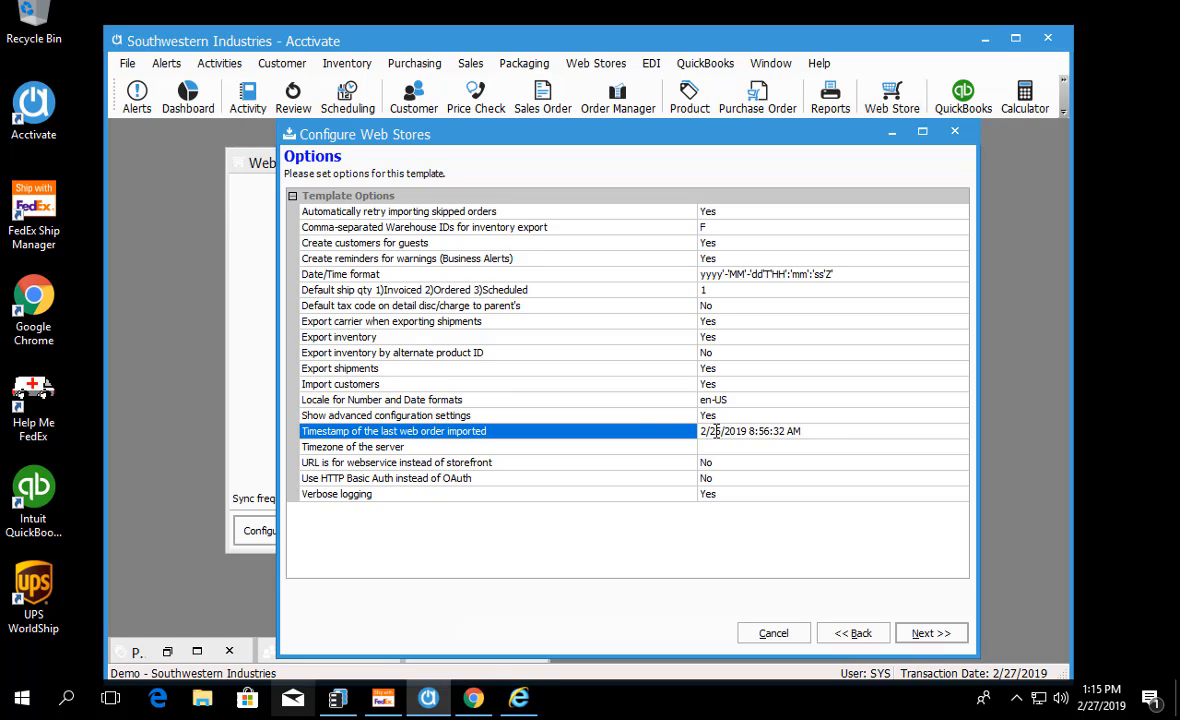
left_click(369, 370)
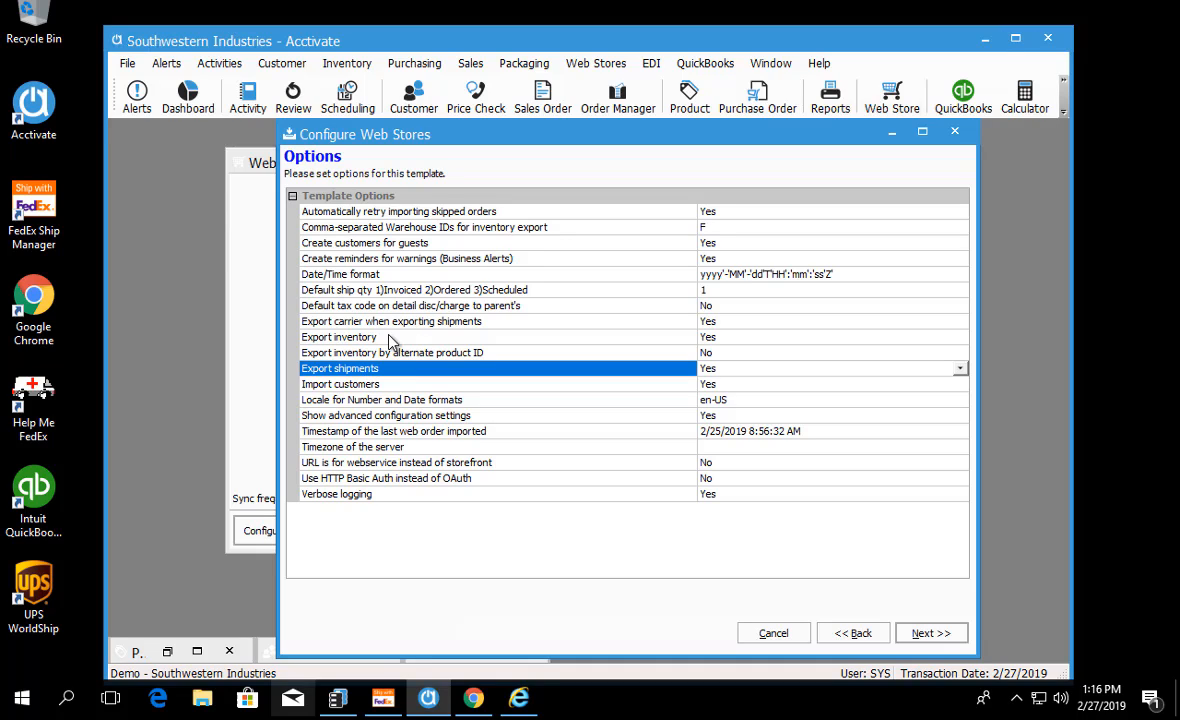
left_click(395, 323)
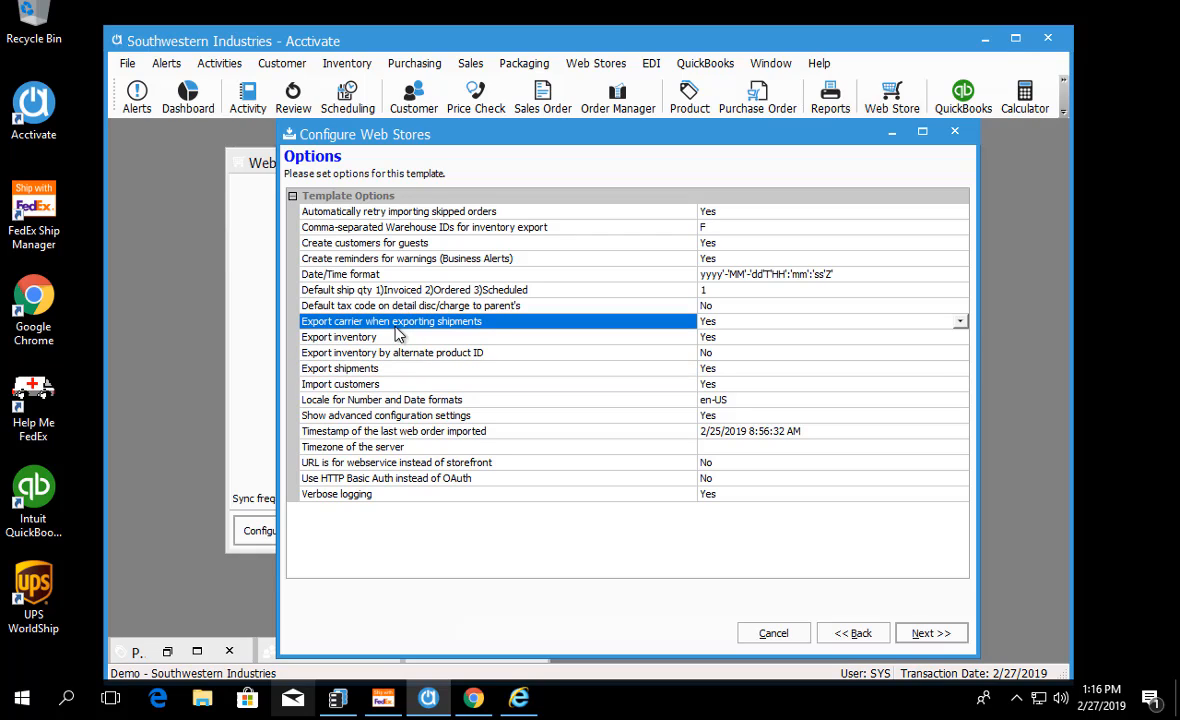
left_click(380, 287)
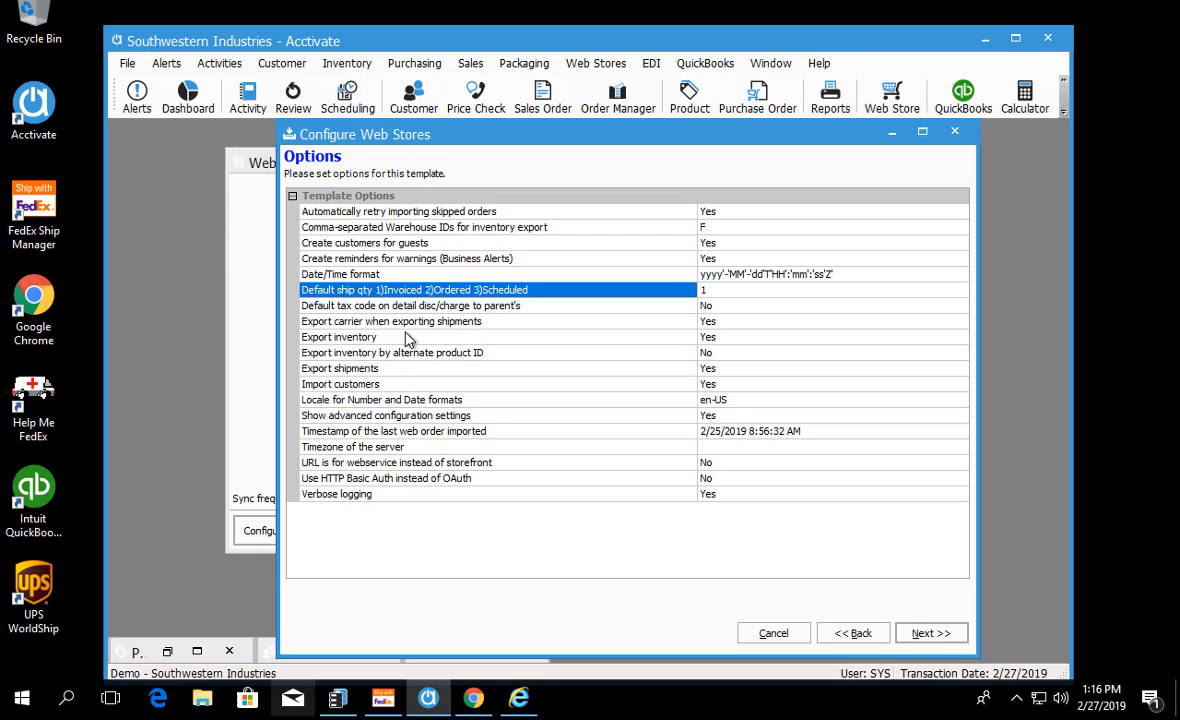
left_click(365, 370)
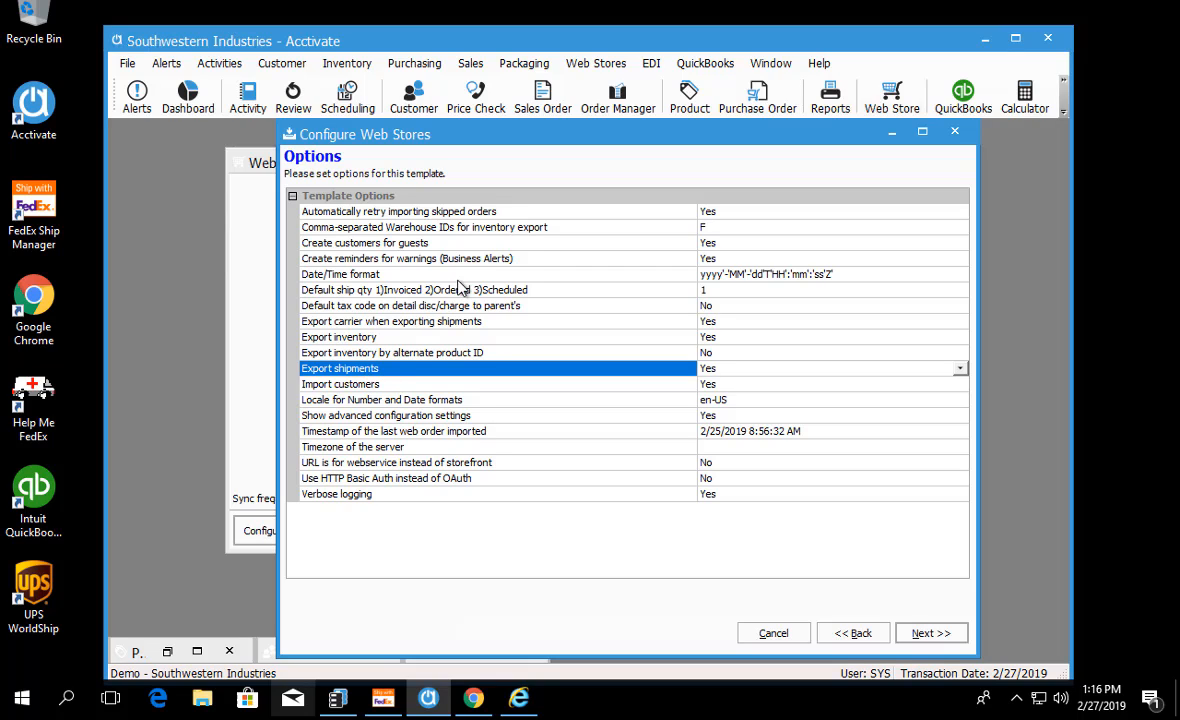
left_click(416, 289)
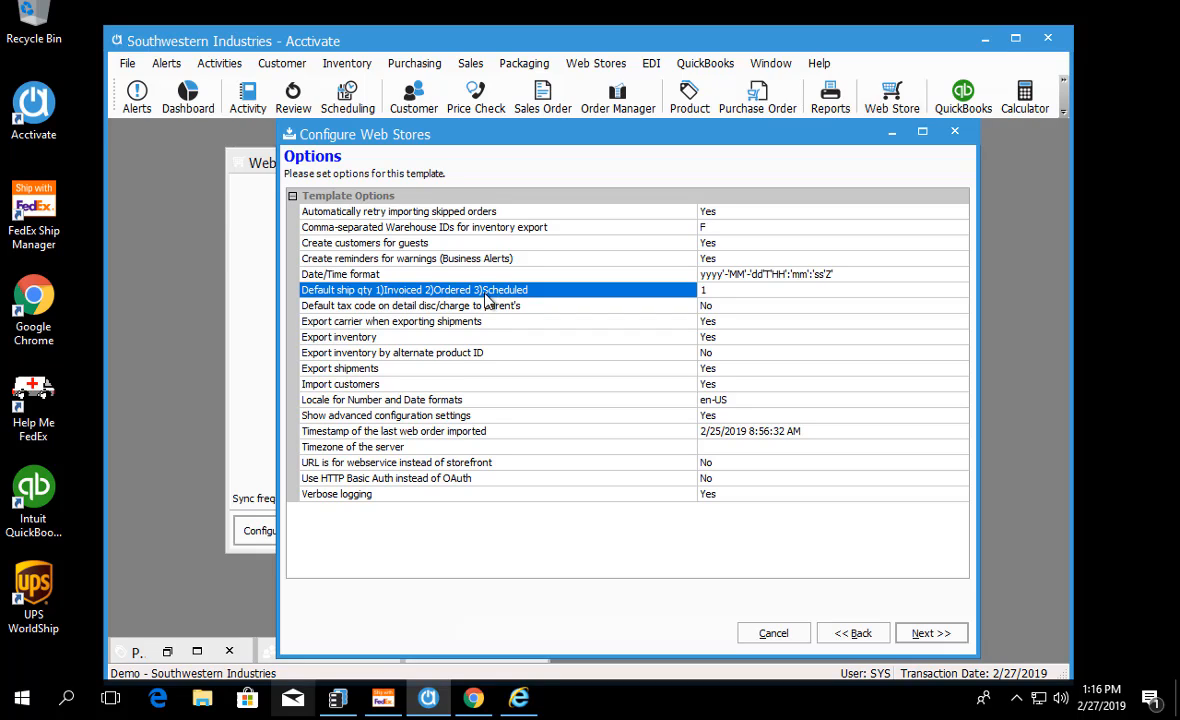
left_click(339, 372)
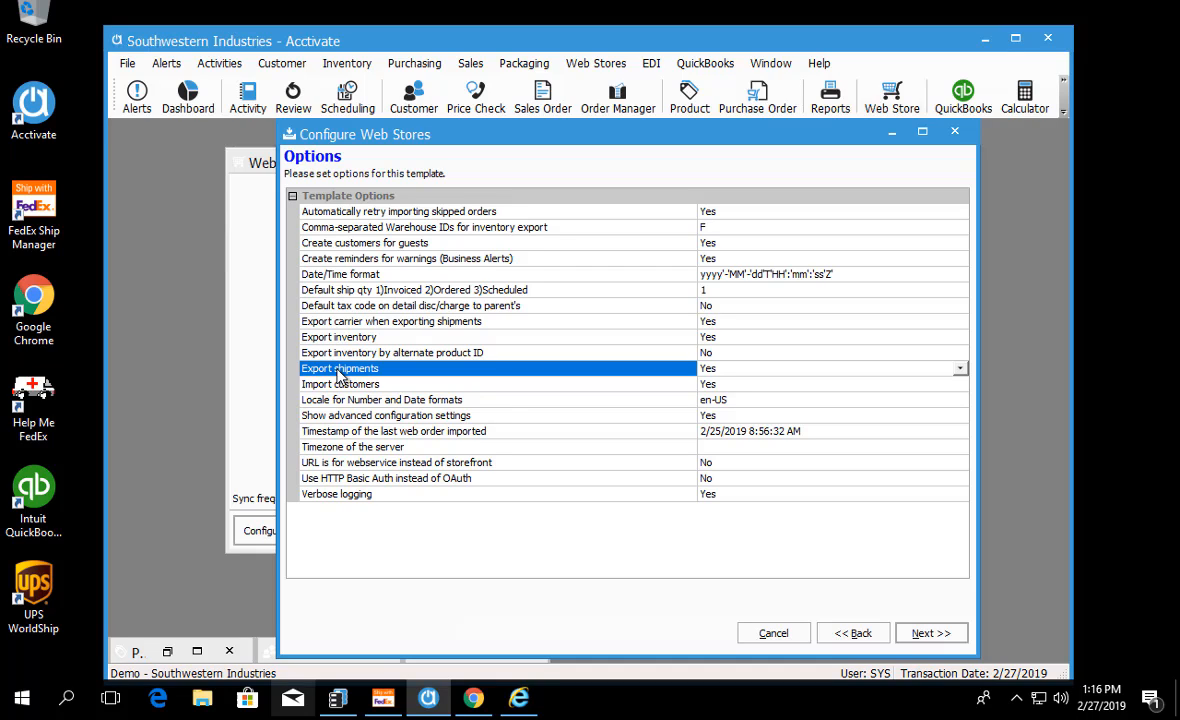
Step: Examine the options for HTTP Basic Auth, webservice URL, server timezone and verbose logging
left_click(356, 477)
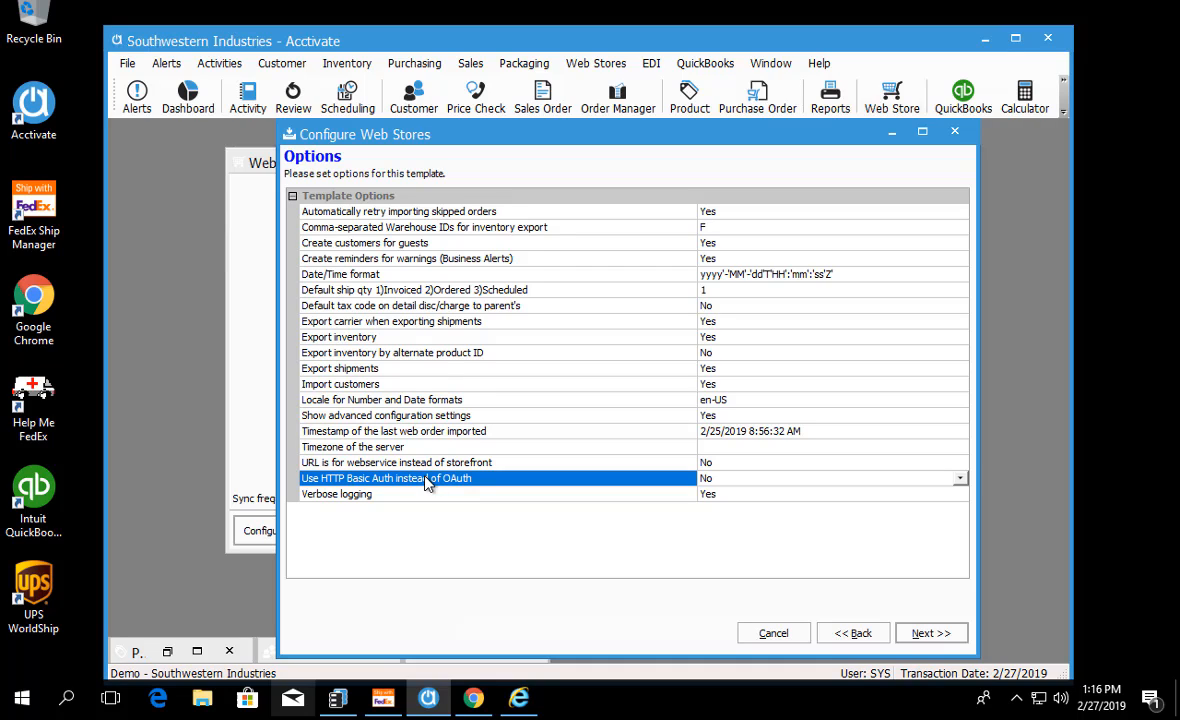
left_click(379, 465)
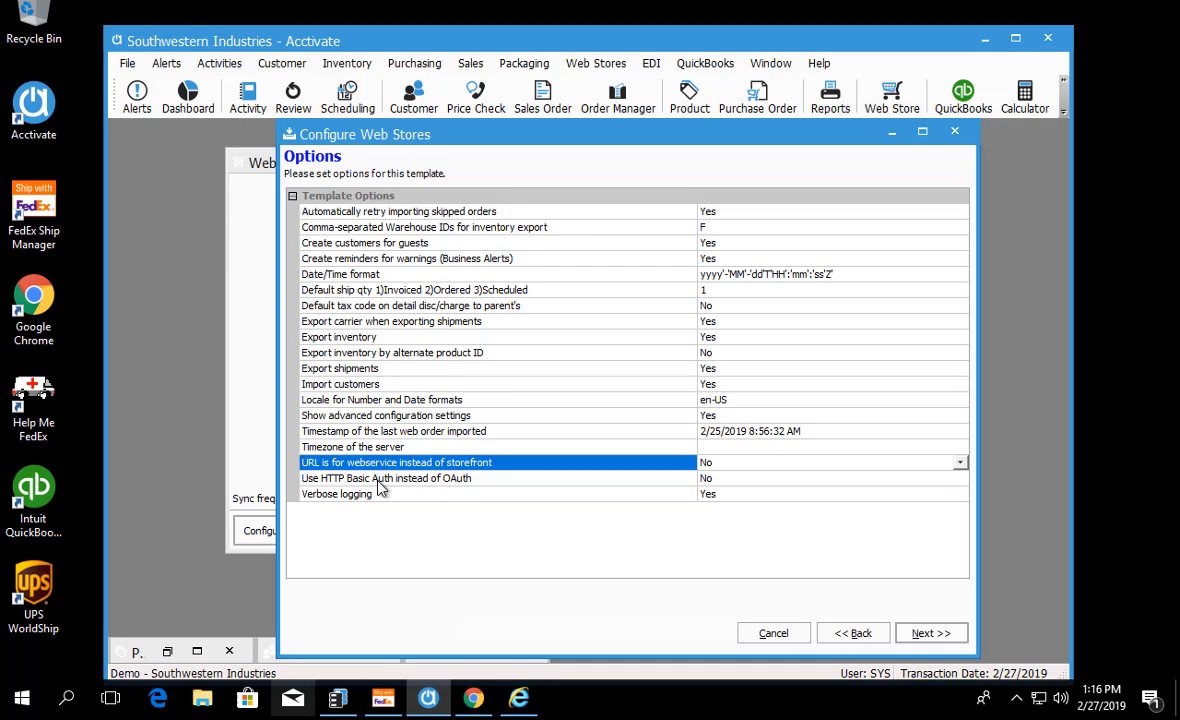
left_click(398, 449)
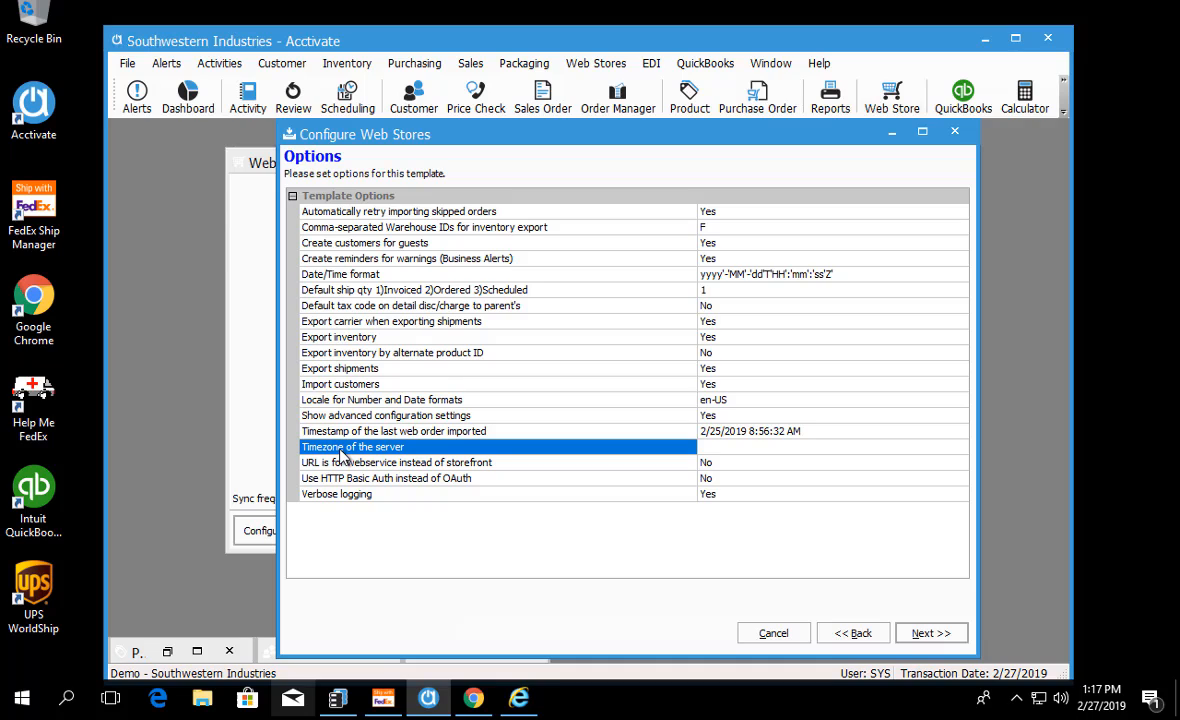
left_click(345, 497)
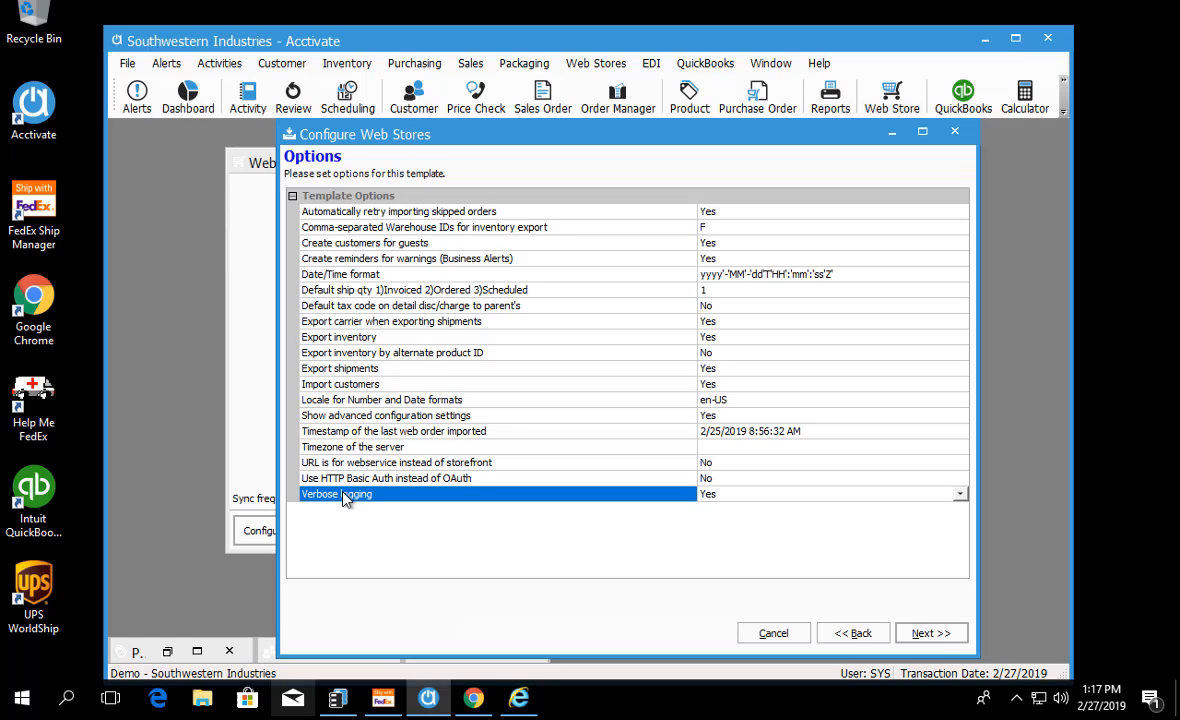
Step: Advance past Source Values to the Mapping page and expand the Customer Document, Order Document and its Order fields
left_click(925, 640)
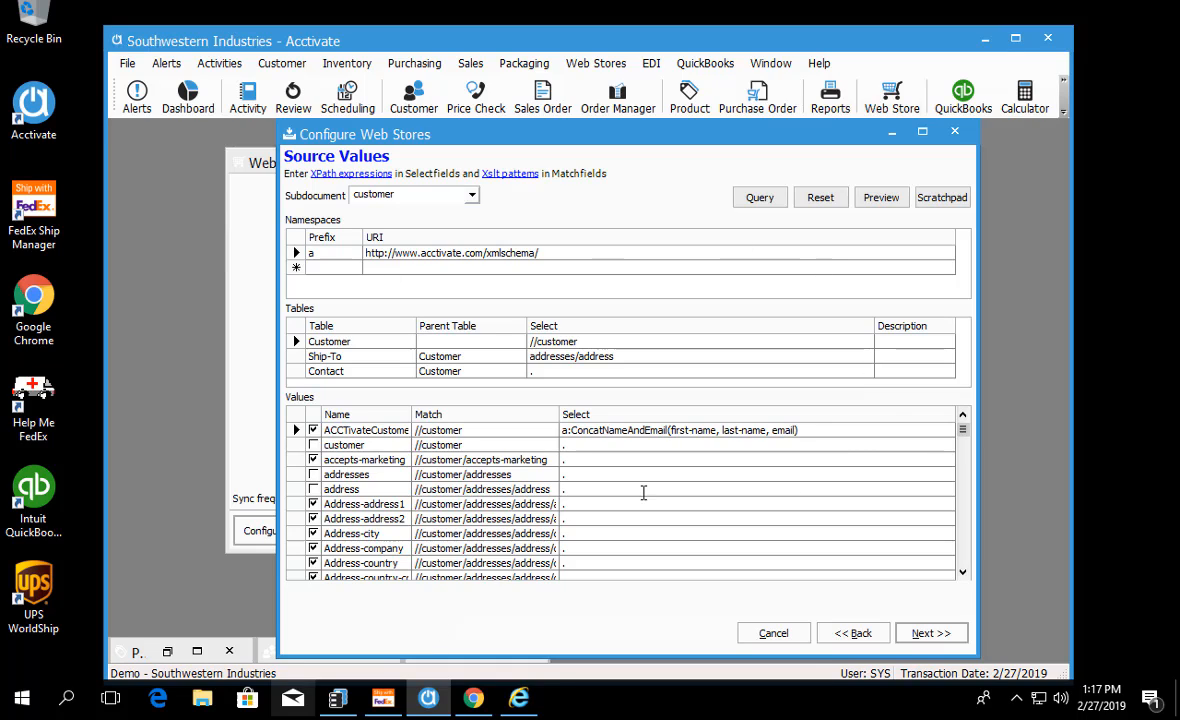
left_click(940, 637)
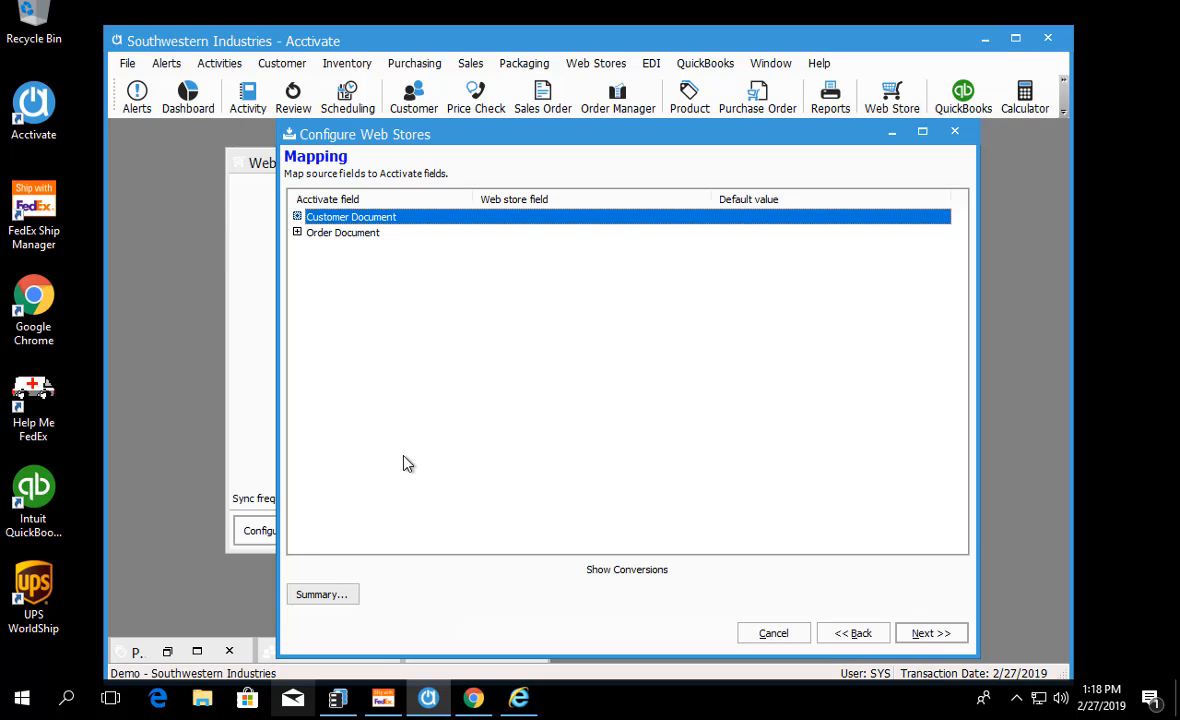
left_click(297, 232)
left_click(297, 217)
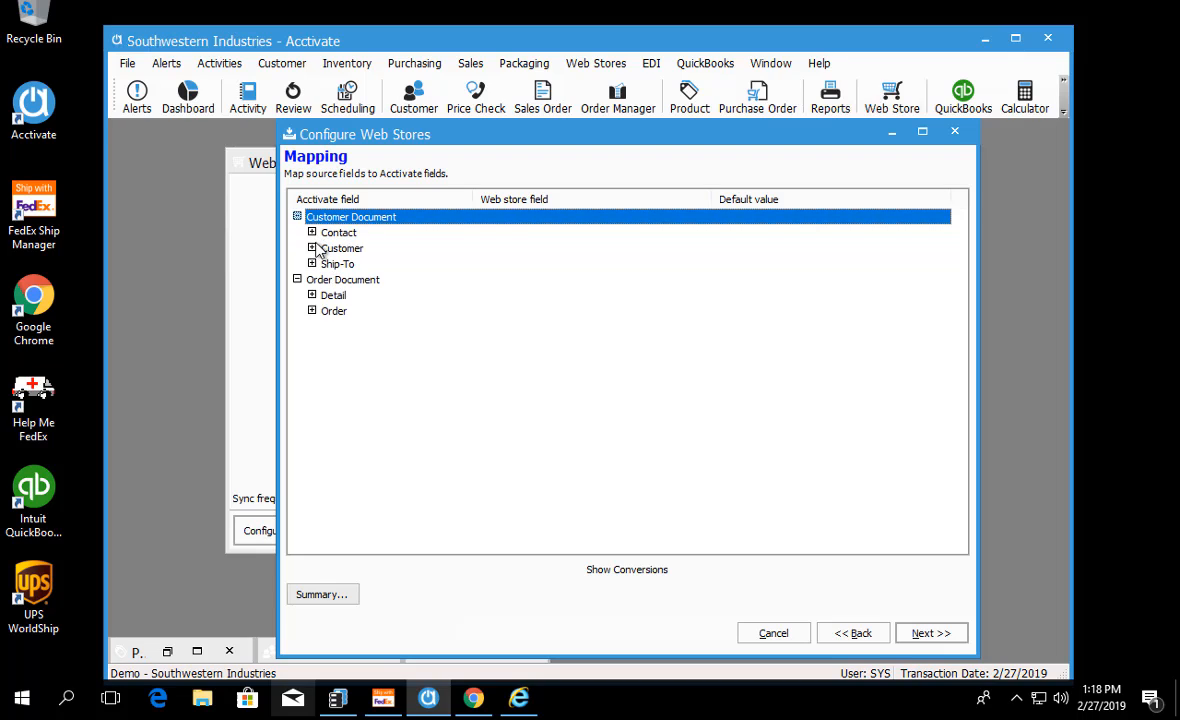
left_click(312, 311)
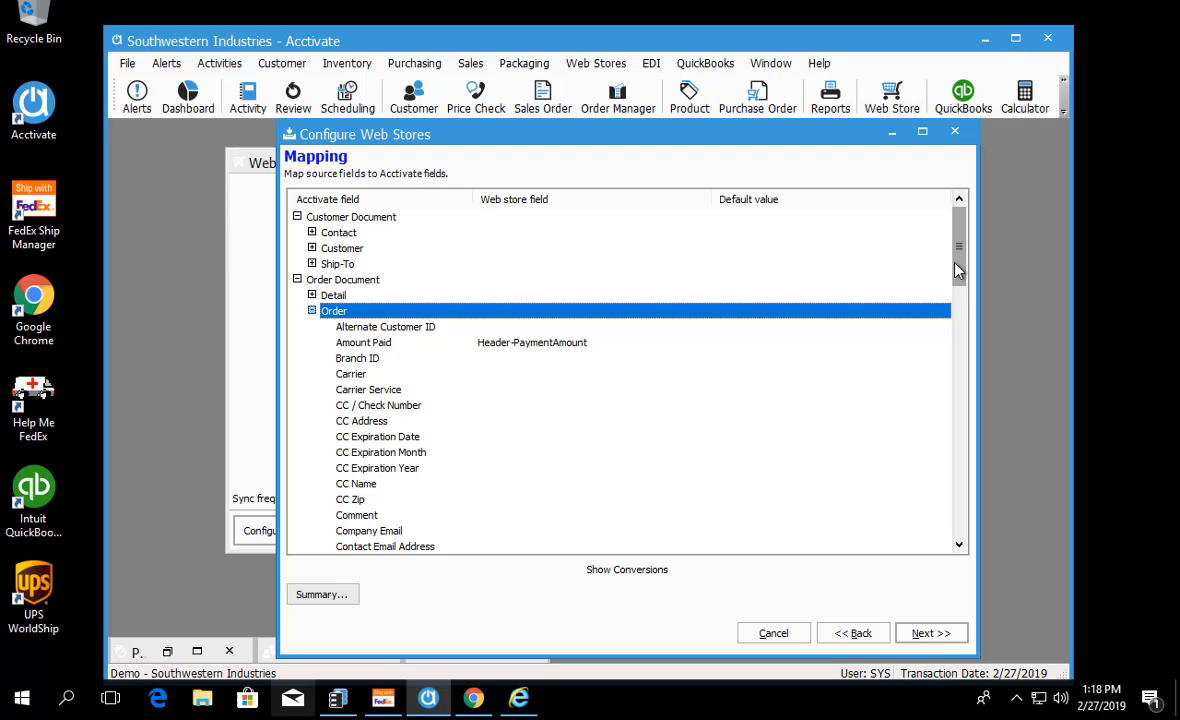
Step: Review the Order field mappings, including Carrier and Order Date
left_click_drag(954, 263, 958, 290)
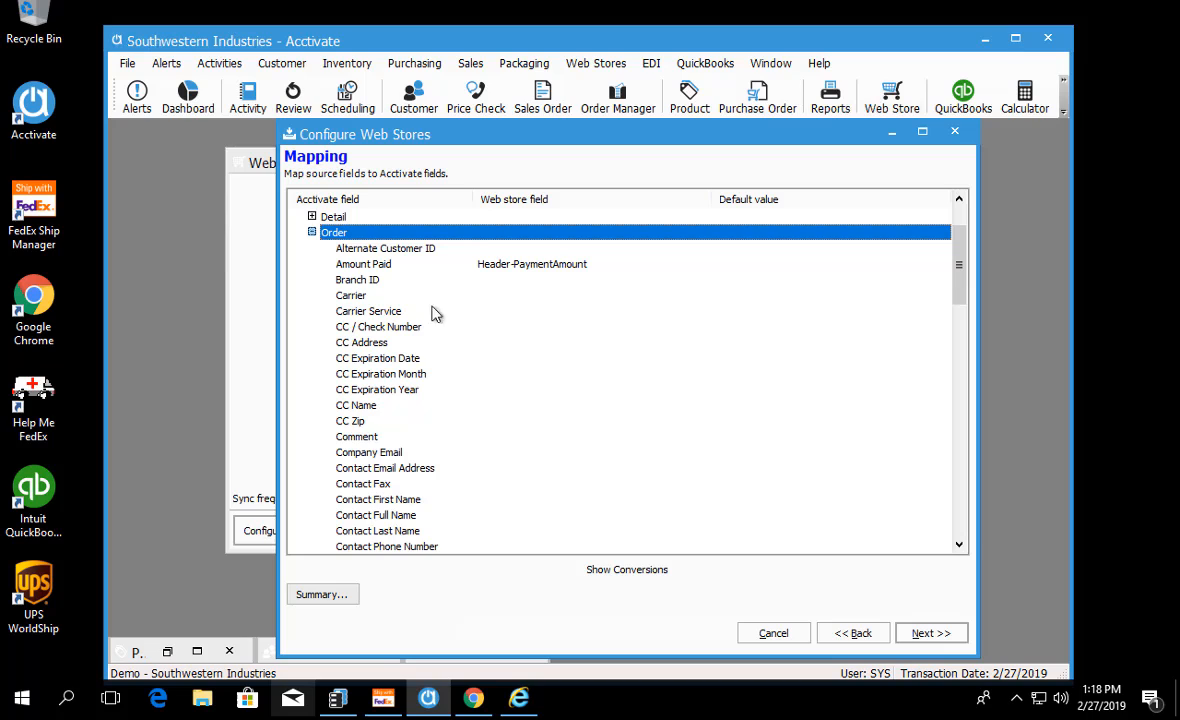
left_click(356, 298)
scroll(382, 425, "down", 6)
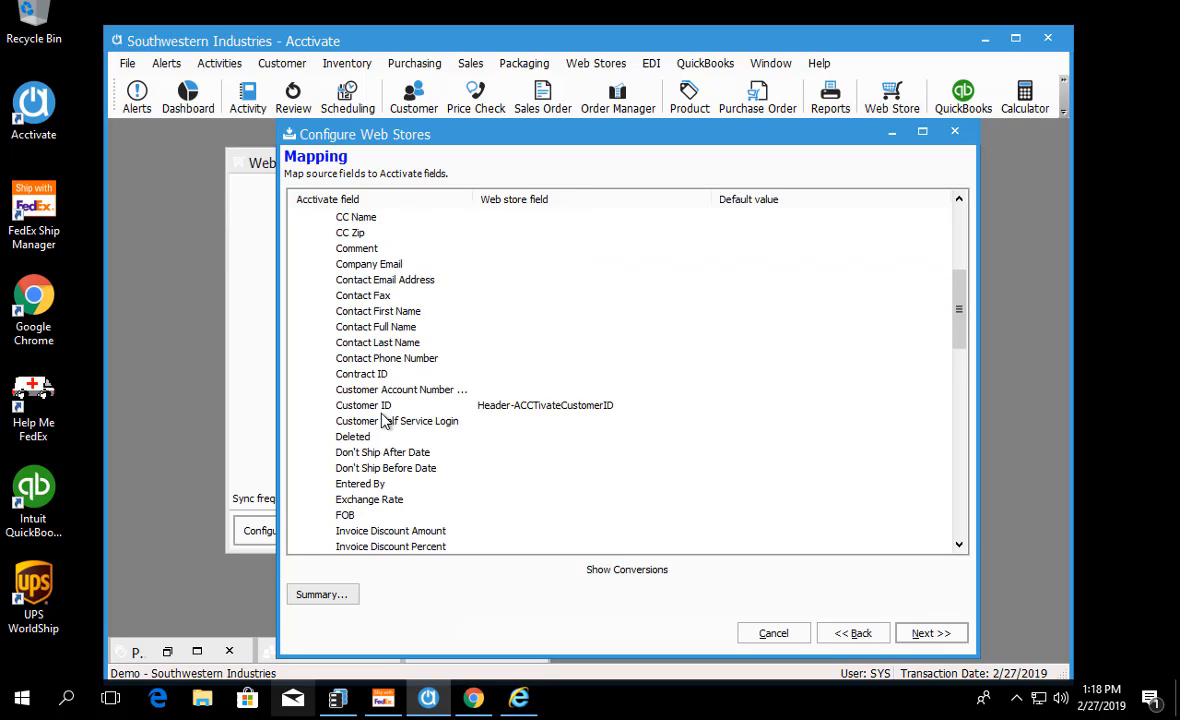
scroll(368, 440, "down", 3)
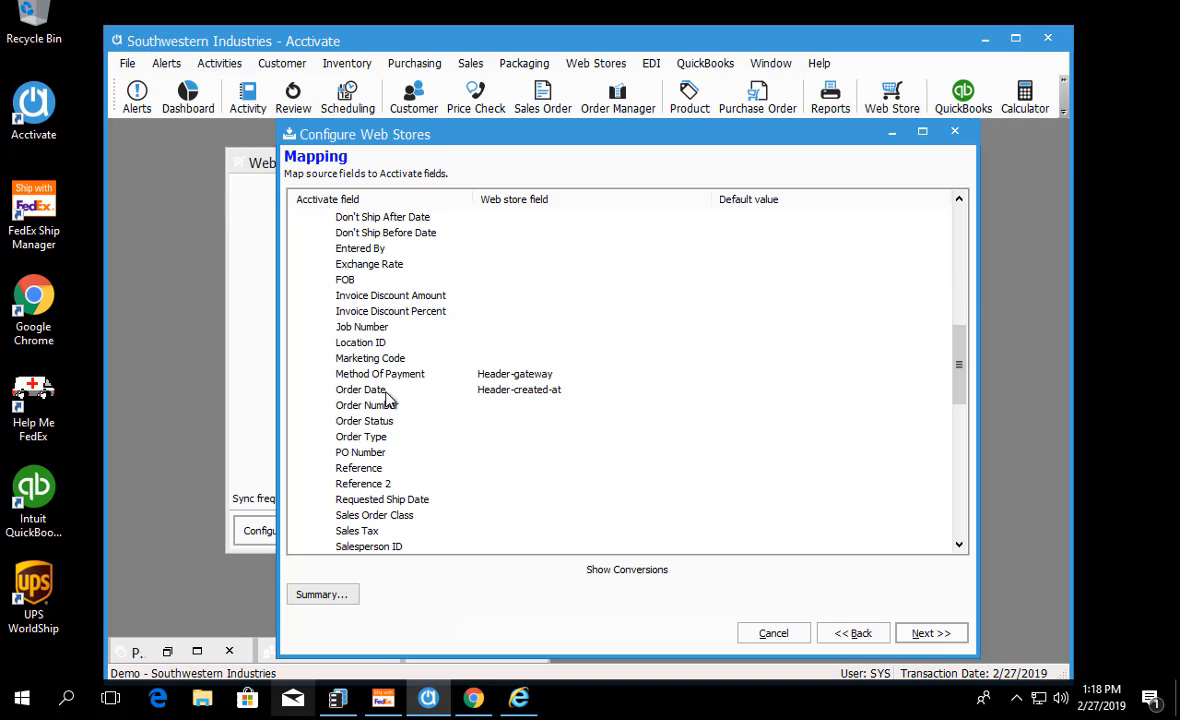
left_click(365, 389)
scroll(422, 470, "up", 3)
scroll(422, 470, "up", 8)
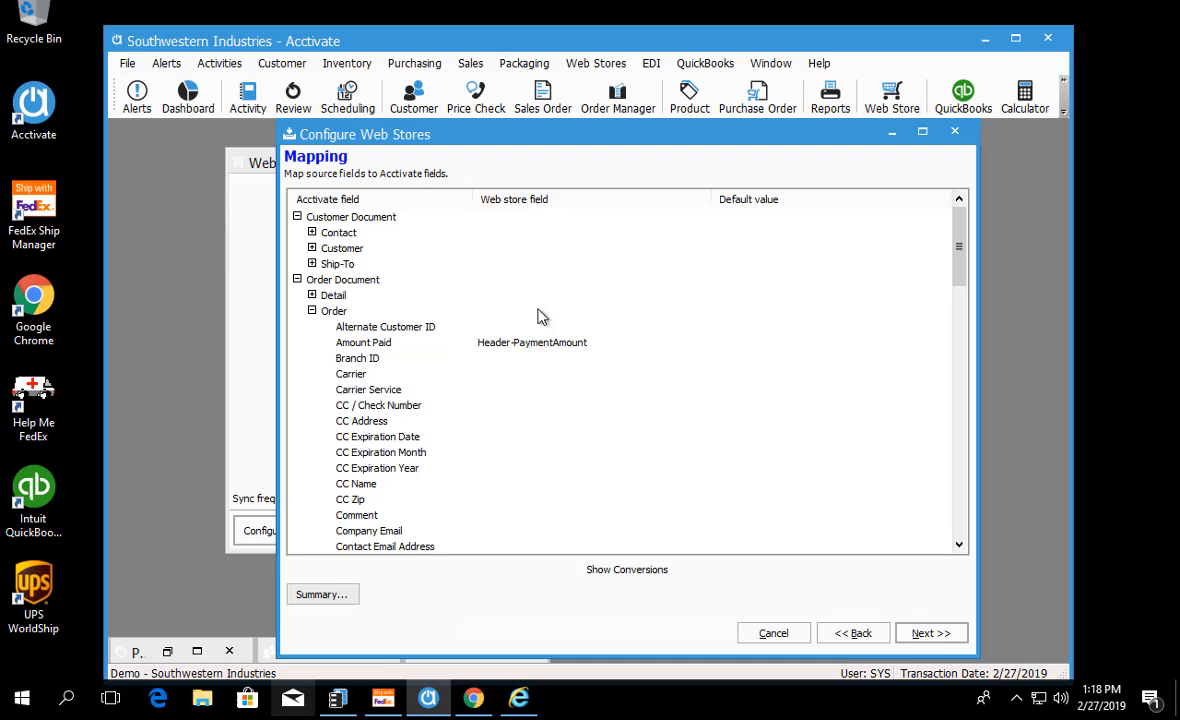
Step: Set the default value of the Order's Branch ID field to F
scroll(478, 356, "down", 2)
scroll(481, 342, "up", 1)
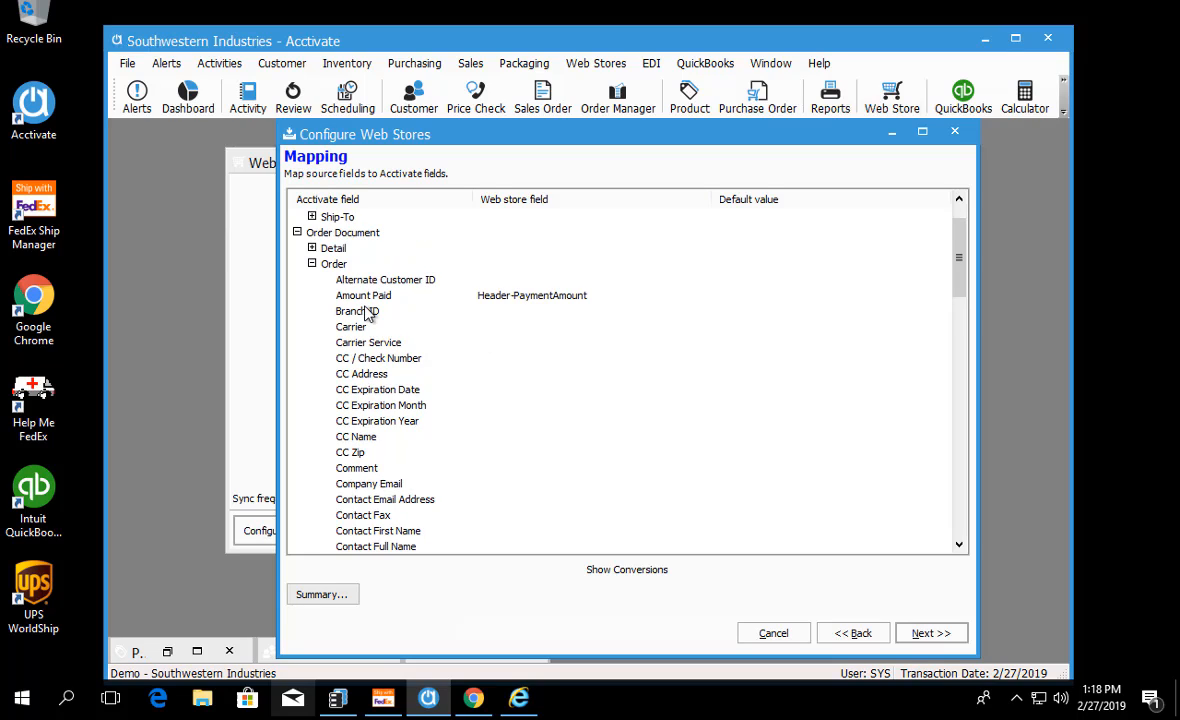
left_click(377, 314)
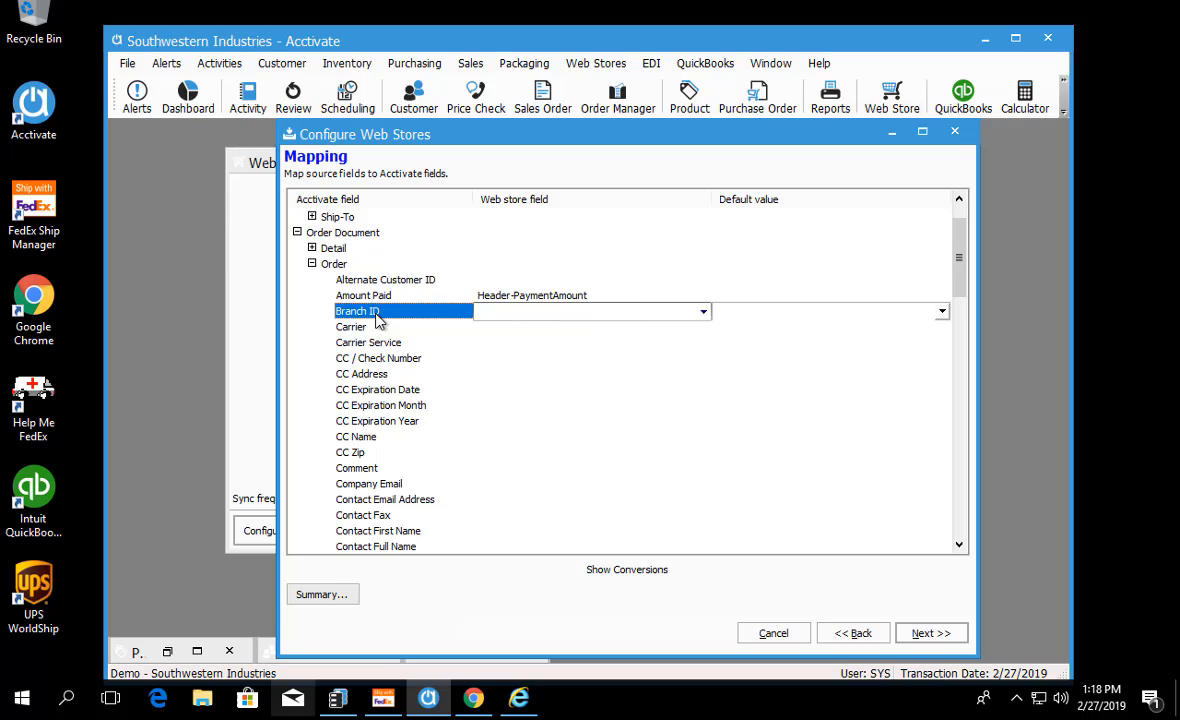
left_click(942, 311)
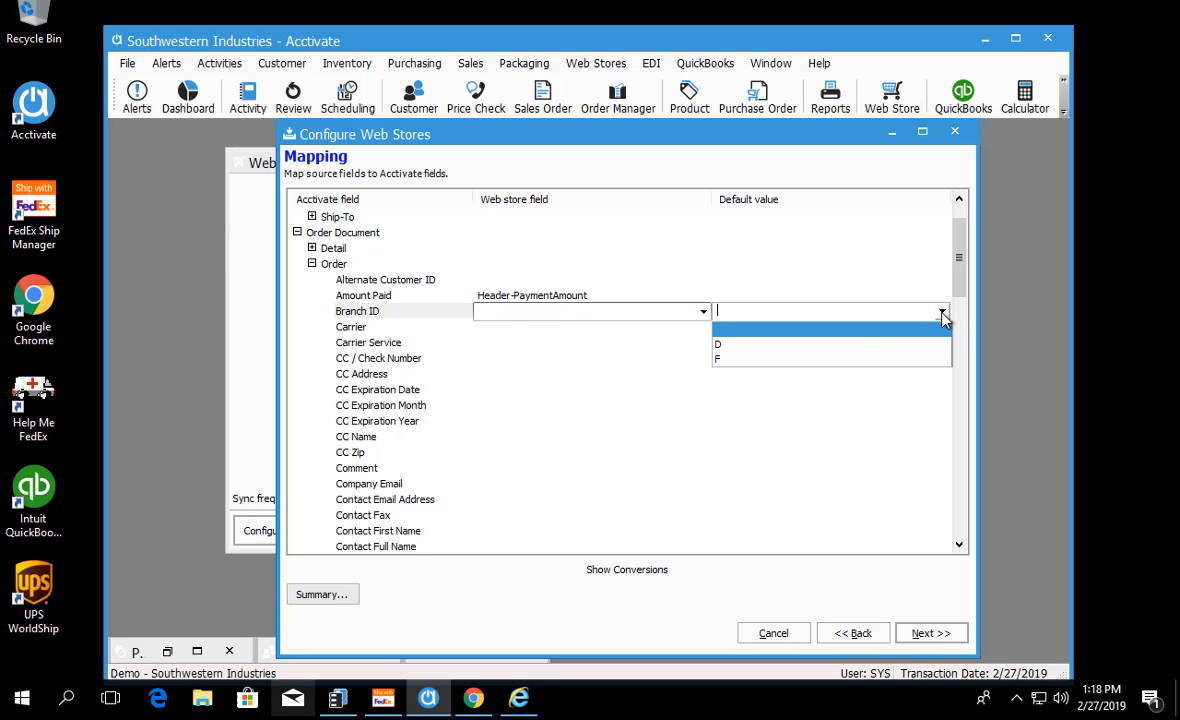
left_click(730, 359)
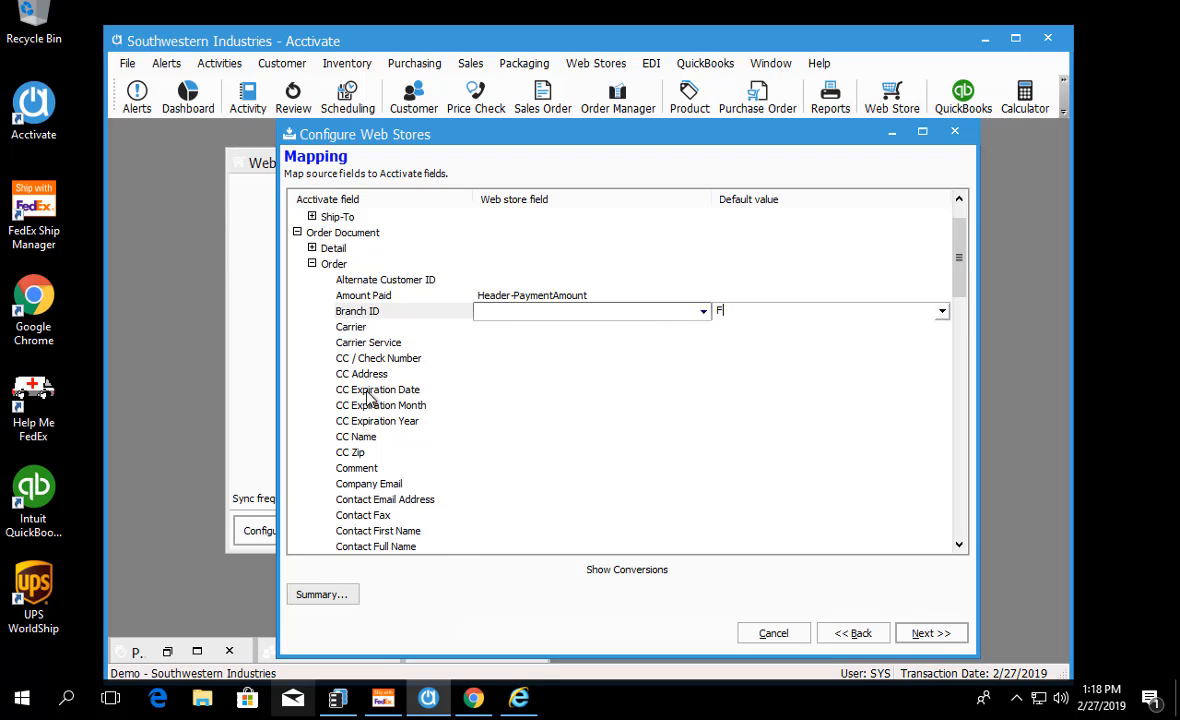
Step: Map the Order's Company Email field to the Customer-email web store field
scroll(360, 366, "down", 3)
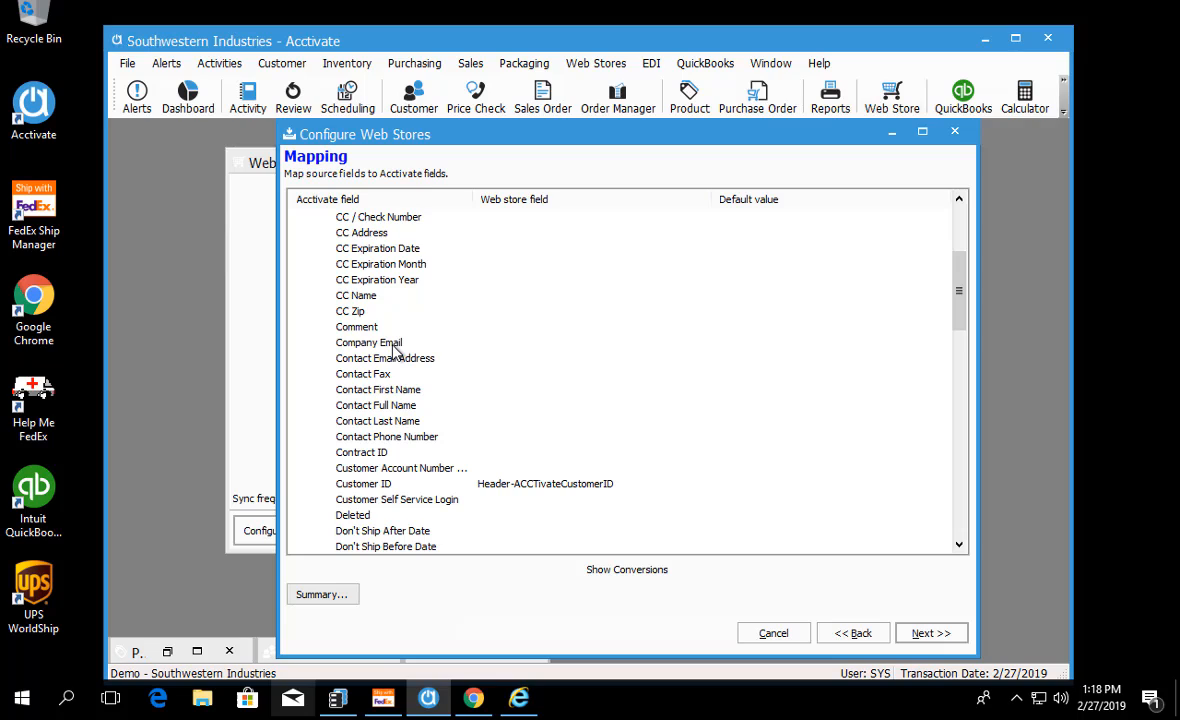
left_click(396, 346)
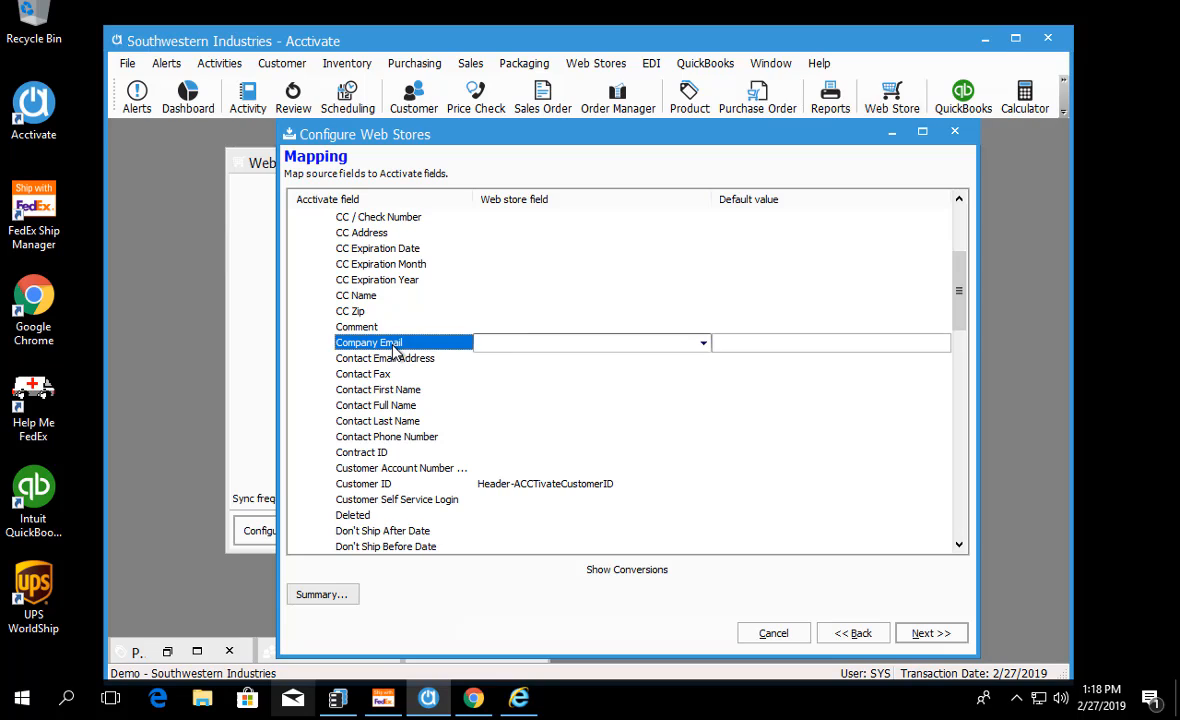
left_click(704, 344)
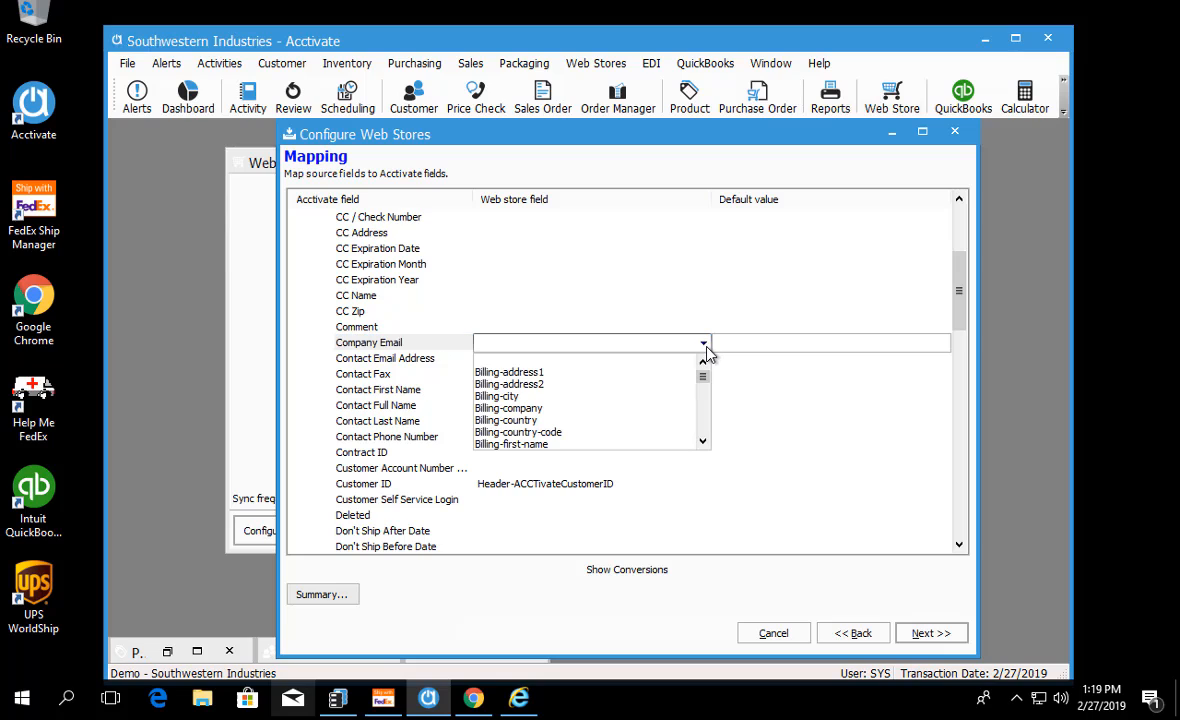
left_click(703, 441)
left_click(703, 441)
left_click(703, 441)
left_click(703, 441)
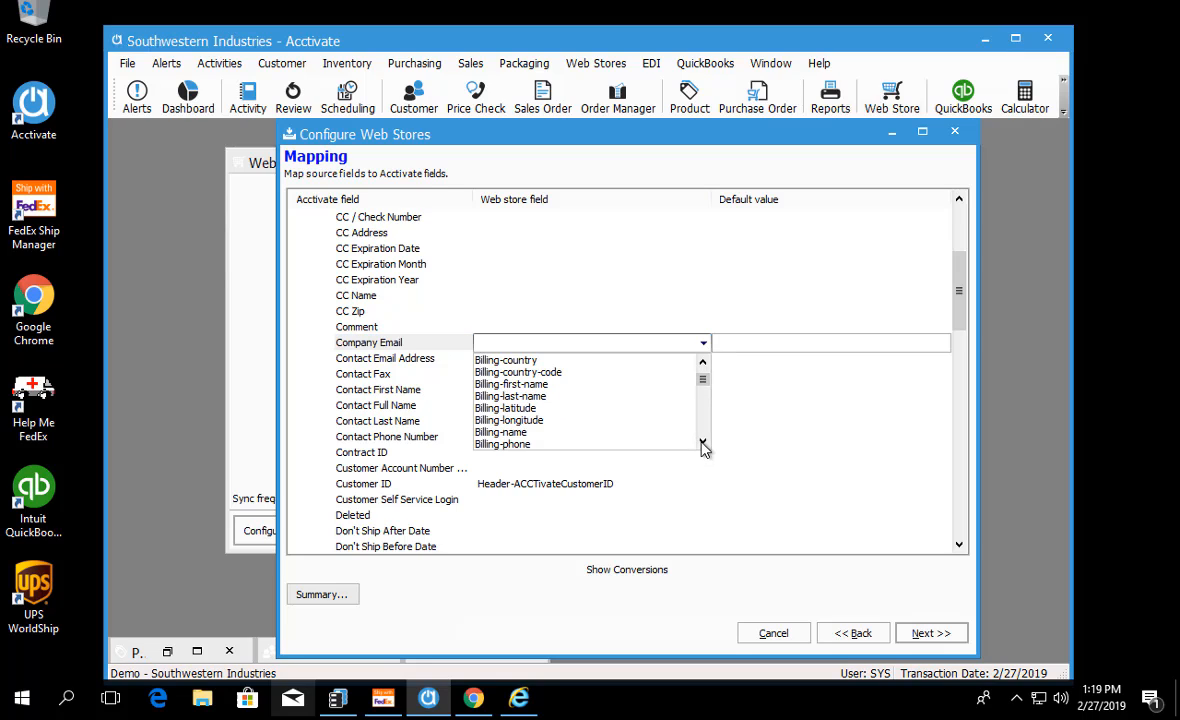
left_click(703, 441)
left_click(703, 441)
left_click(703, 441)
left_click(703, 441)
left_click(703, 441)
left_click(703, 441)
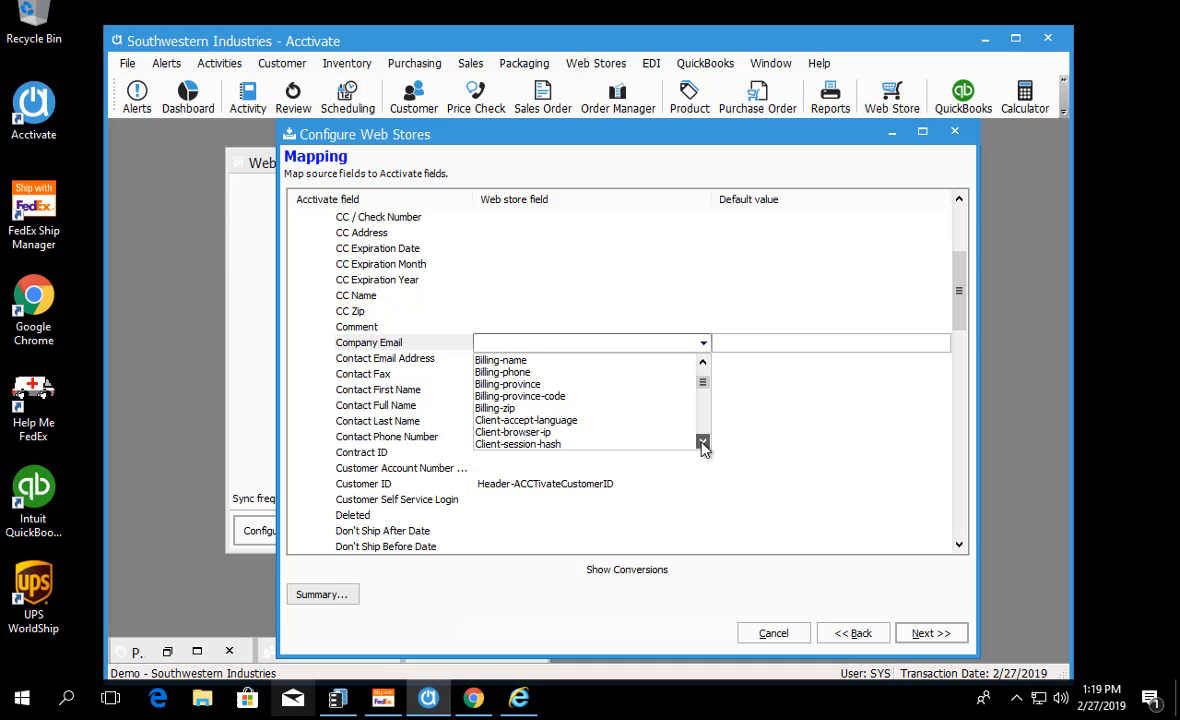
left_click(703, 441)
left_click(703, 441)
left_click(703, 441)
left_click(703, 441)
left_click(703, 441)
left_click(703, 441)
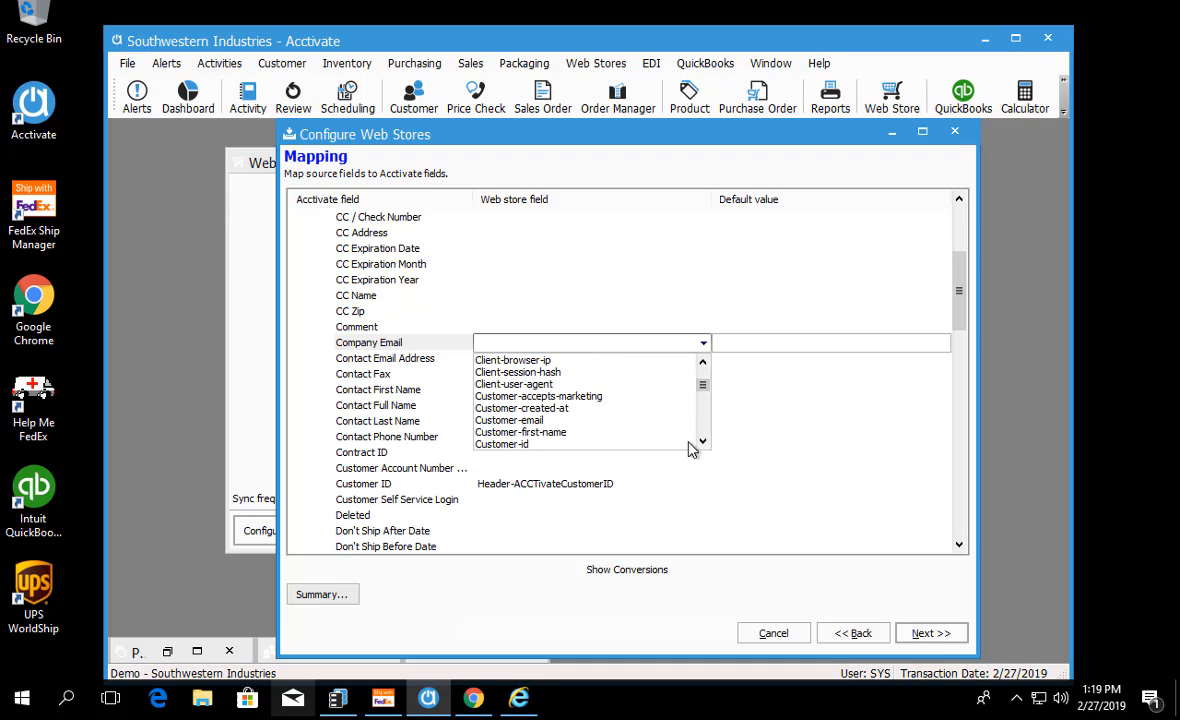
left_click(537, 420)
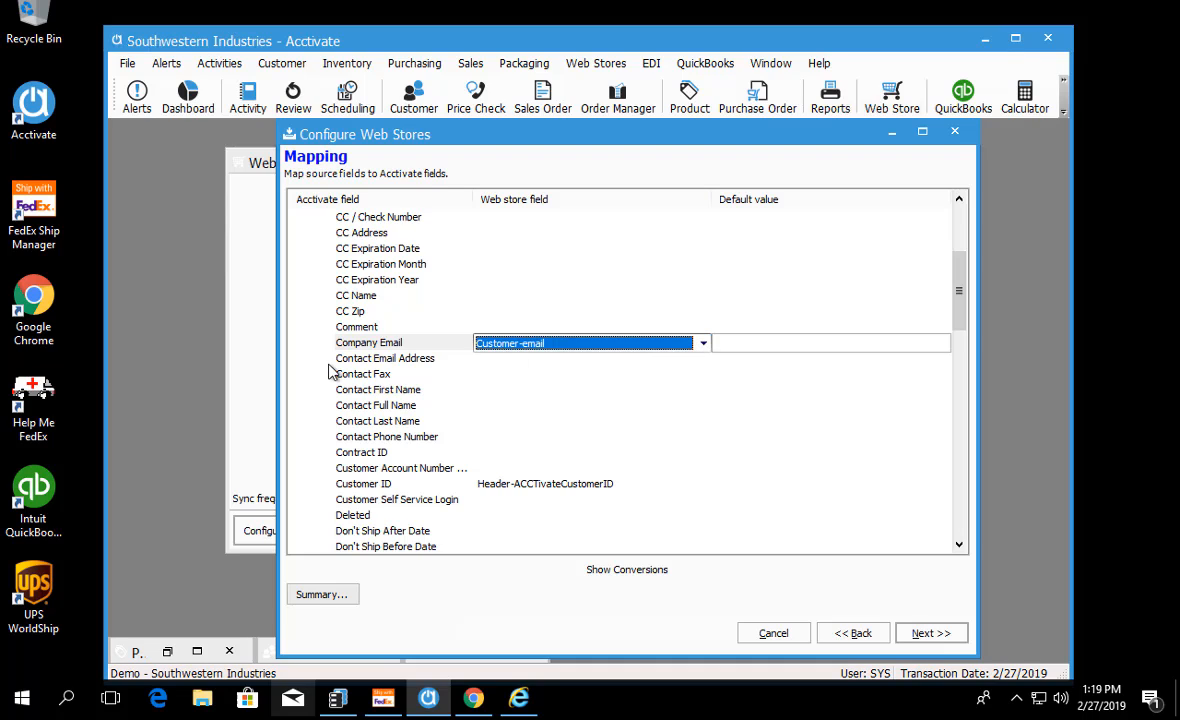
left_click(373, 356)
left_click(376, 343)
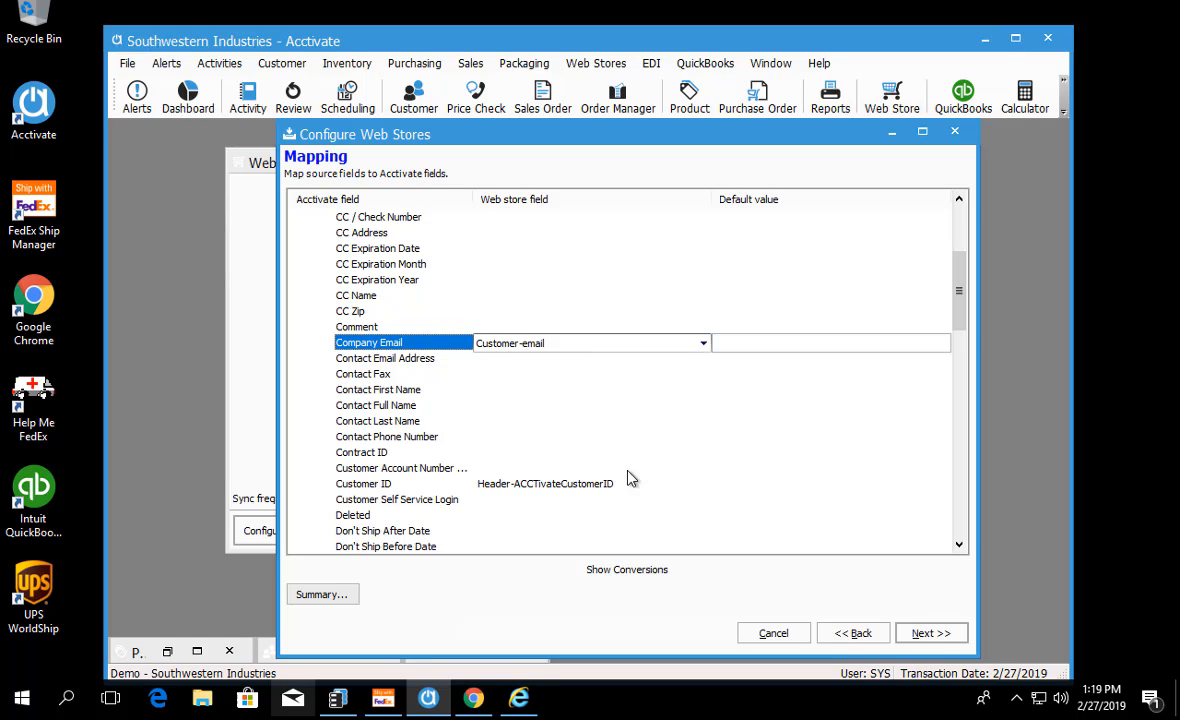
Step: Return to the Source Values page and examine the first order's fields in the web store XML log in Internet Explorer
left_click(858, 636)
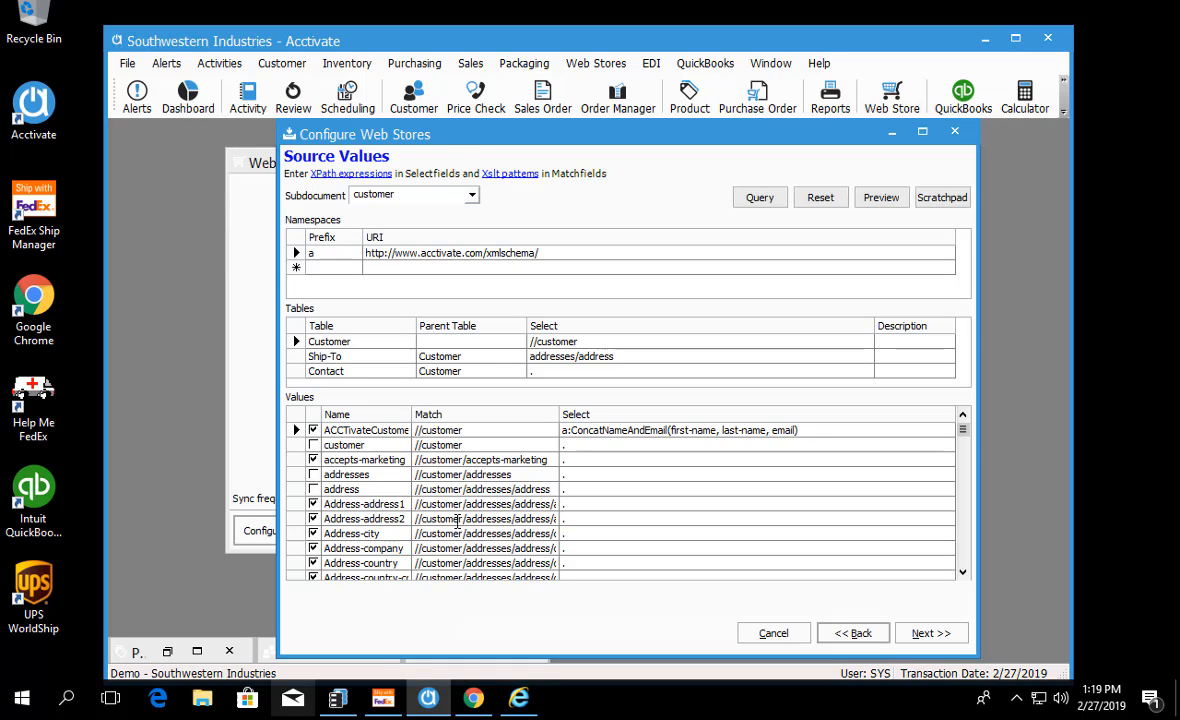
left_click_drag(472, 137, 310, 145)
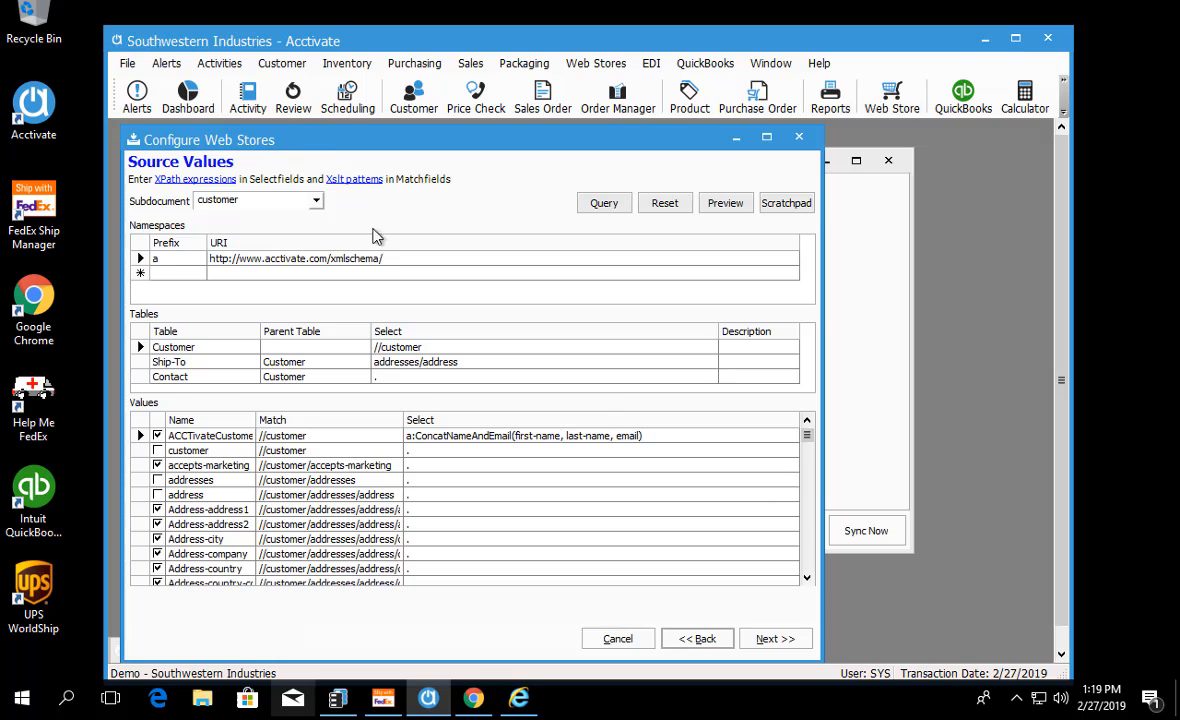
left_click(519, 697)
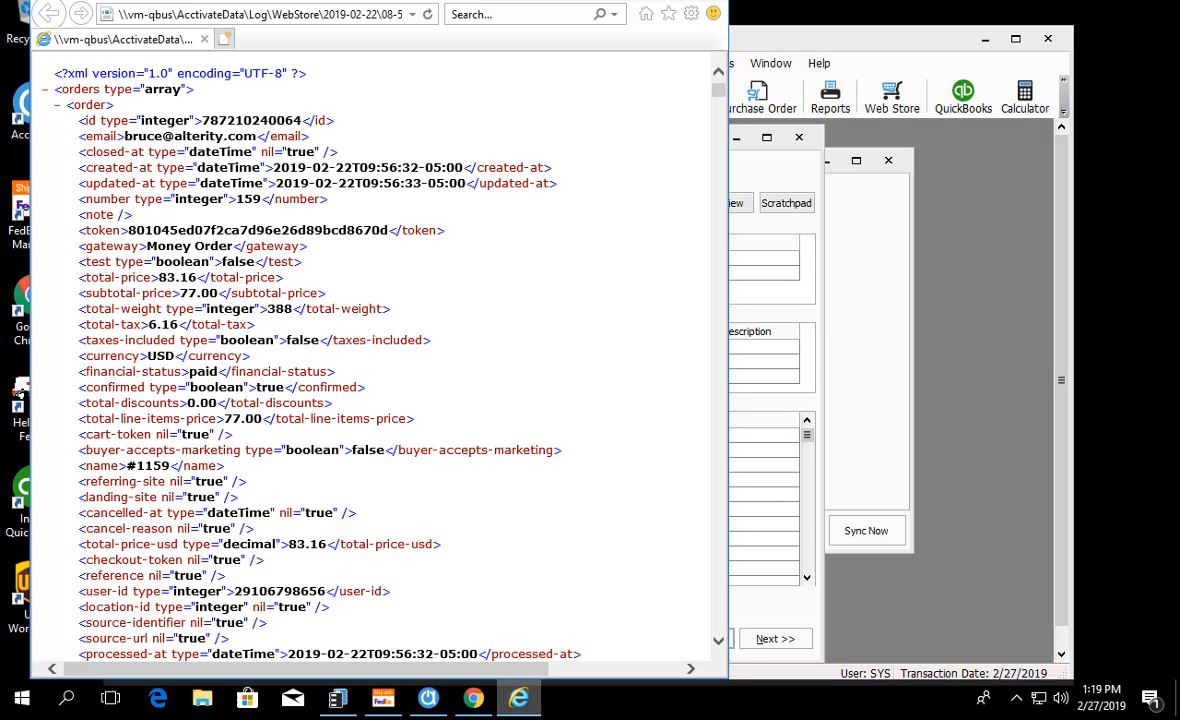
left_click_drag(108, 2, 140, 100)
left_click_drag(265, 100, 668, 38)
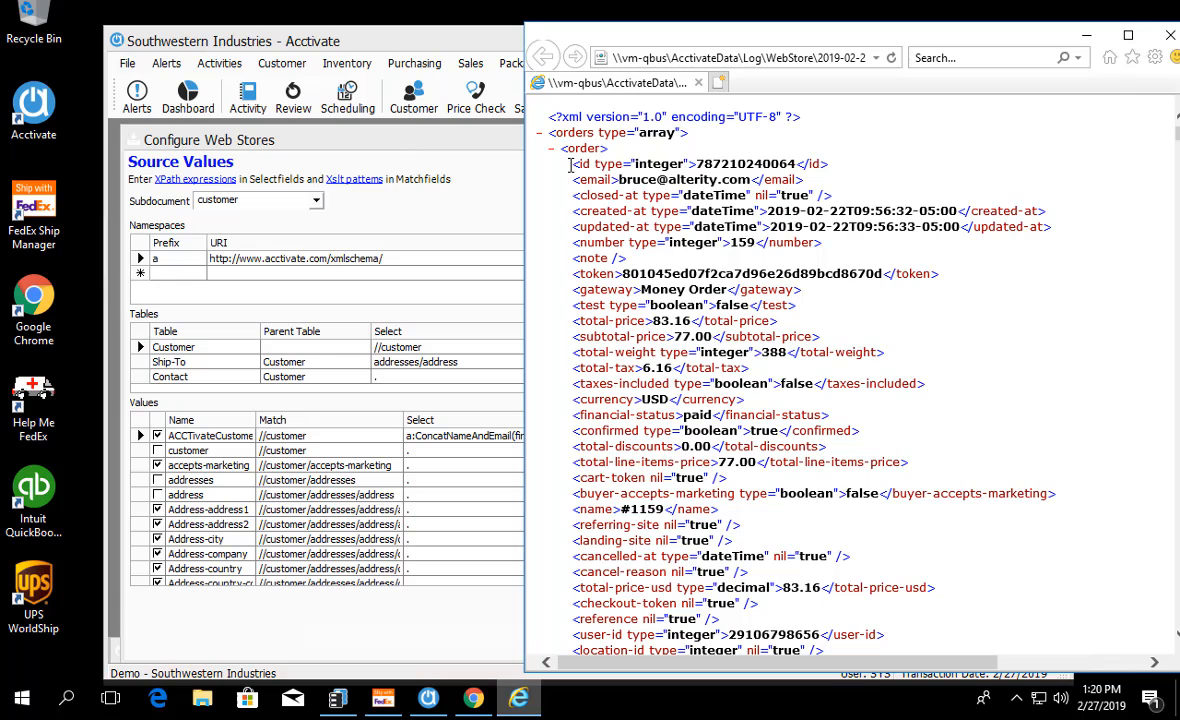
left_click_drag(573, 163, 660, 525)
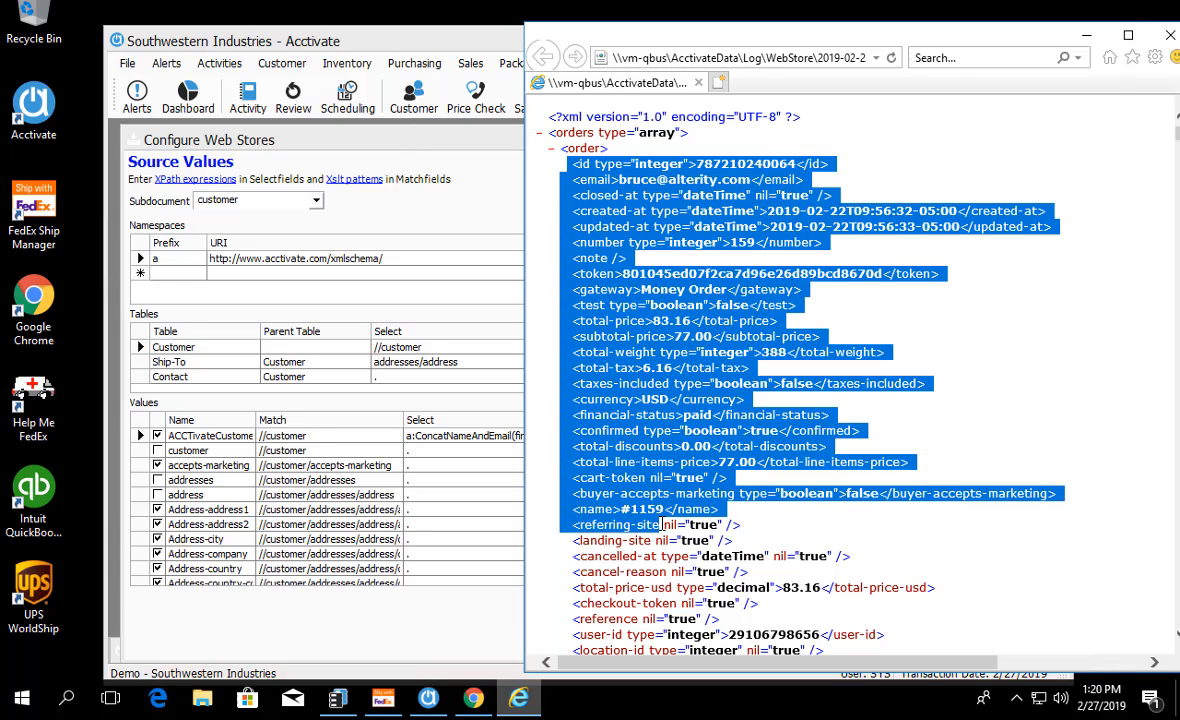
left_click(541, 396)
Step: Switch back to Acctivate and compare the customer and order subdocuments, leaving the Source Values page set to order
left_click(348, 144)
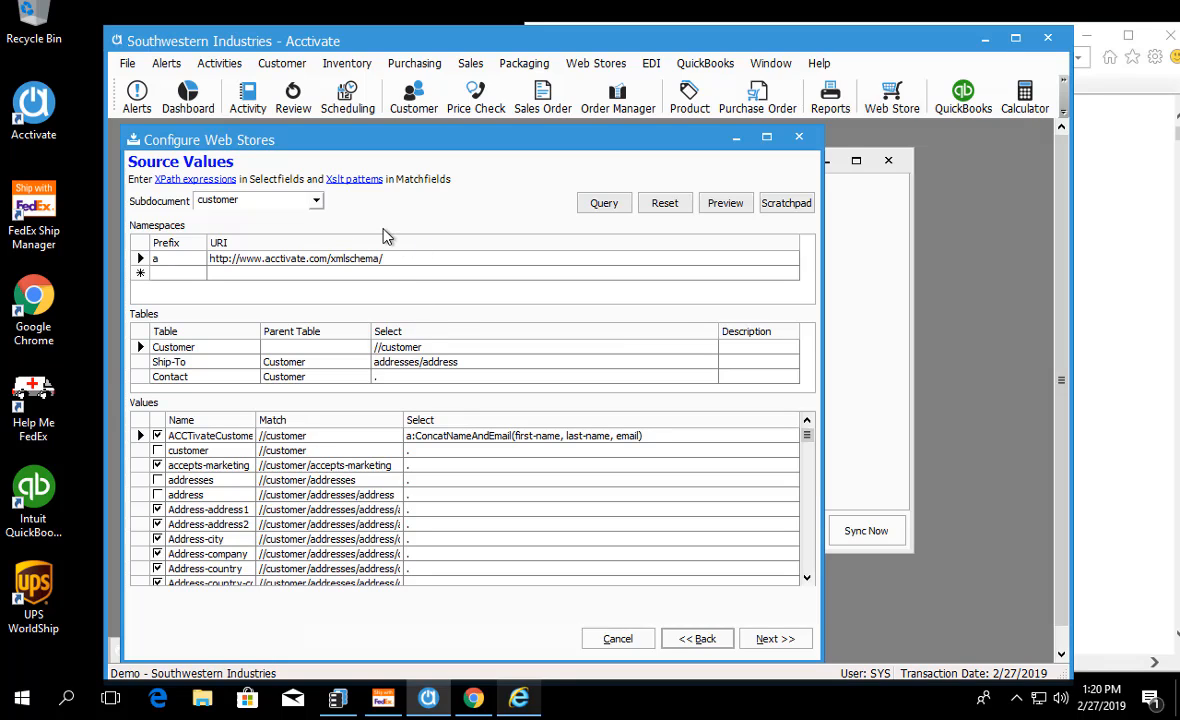
left_click(316, 200)
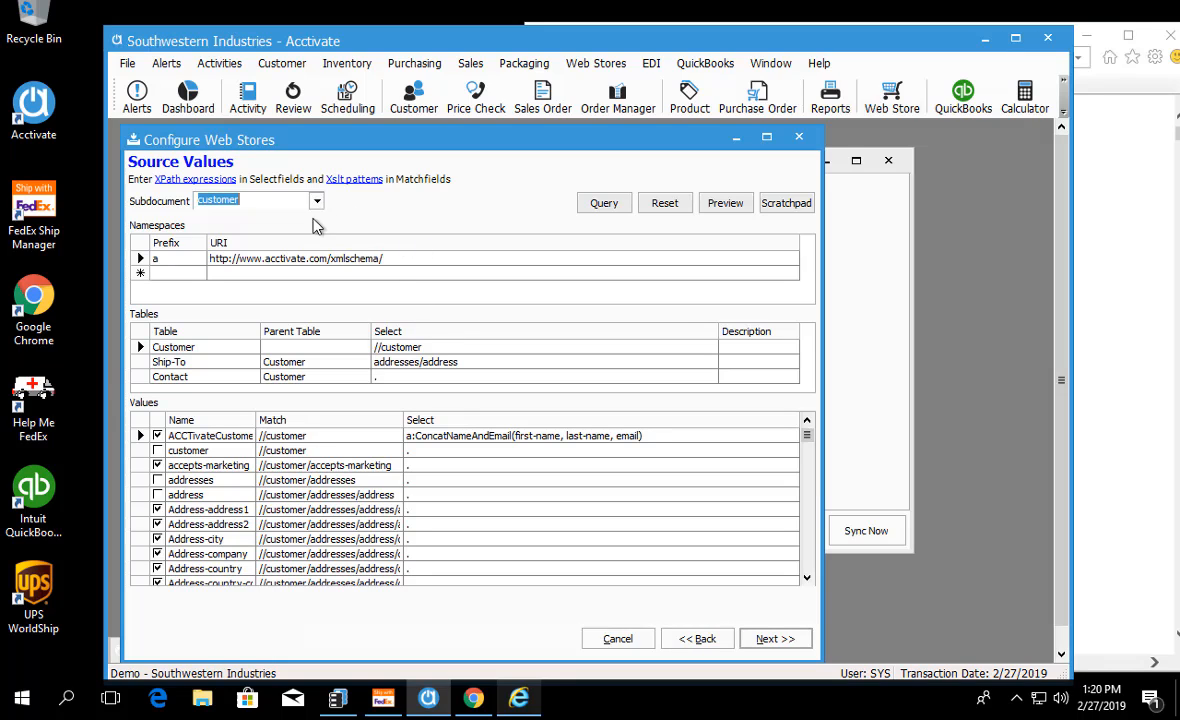
left_click(262, 226)
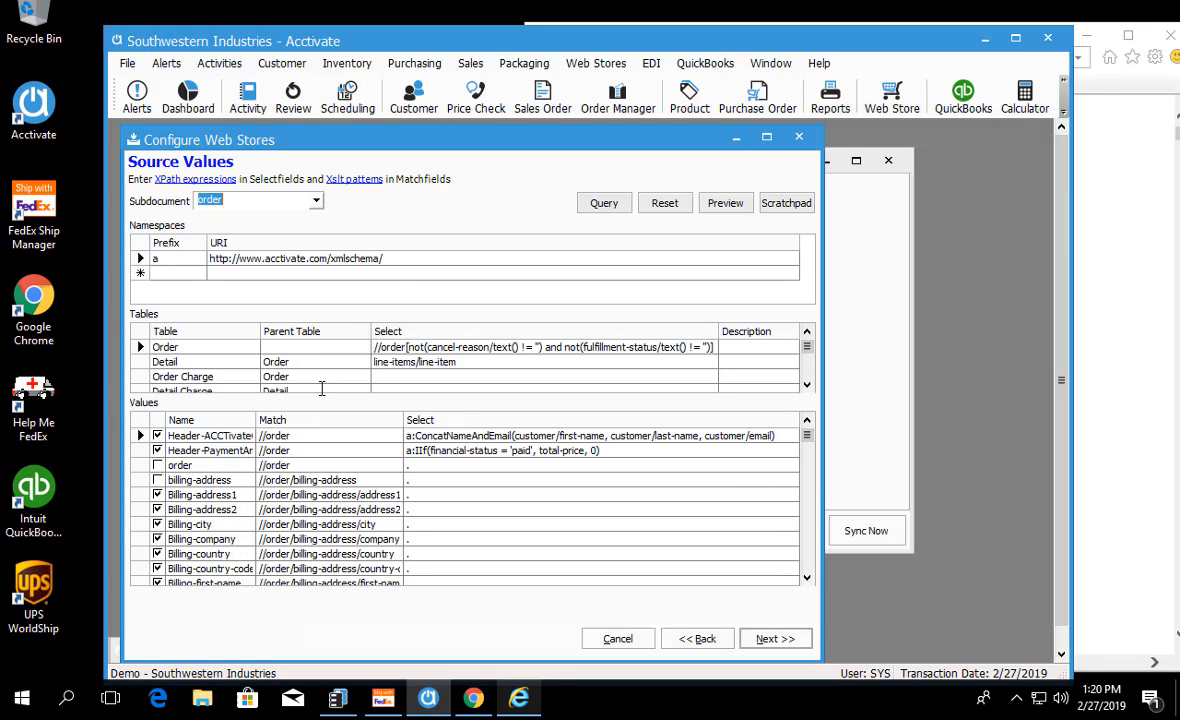
left_click(314, 200)
left_click(262, 219)
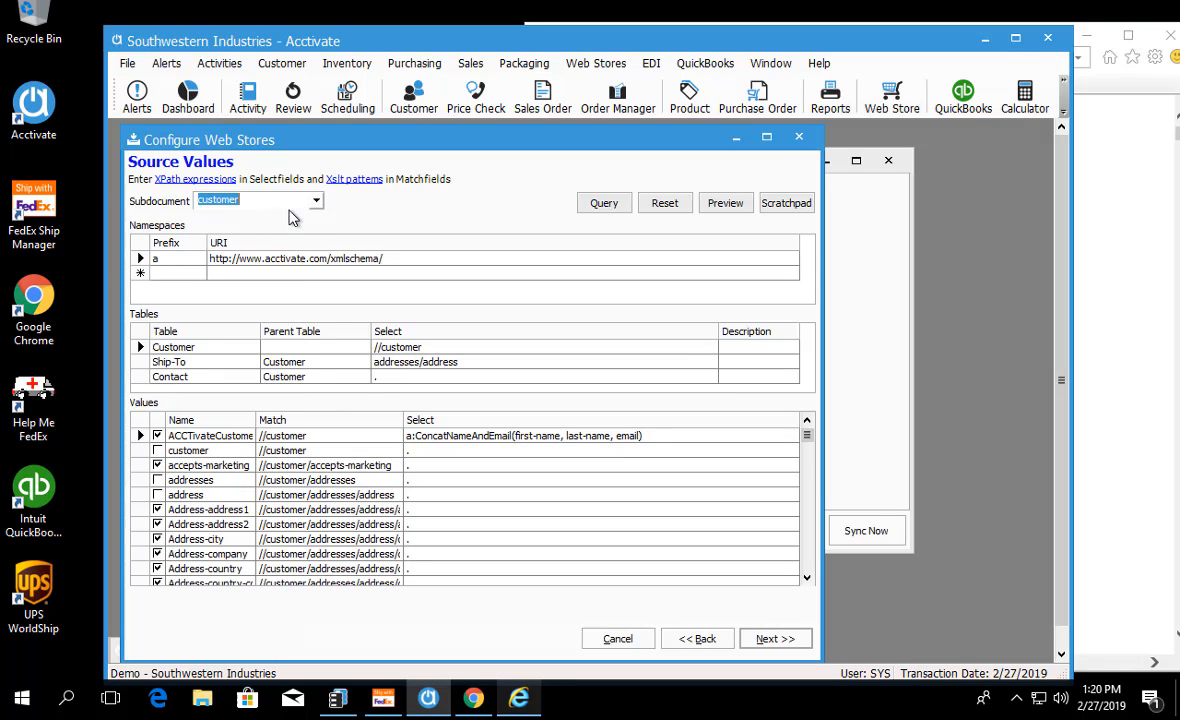
left_click(317, 203)
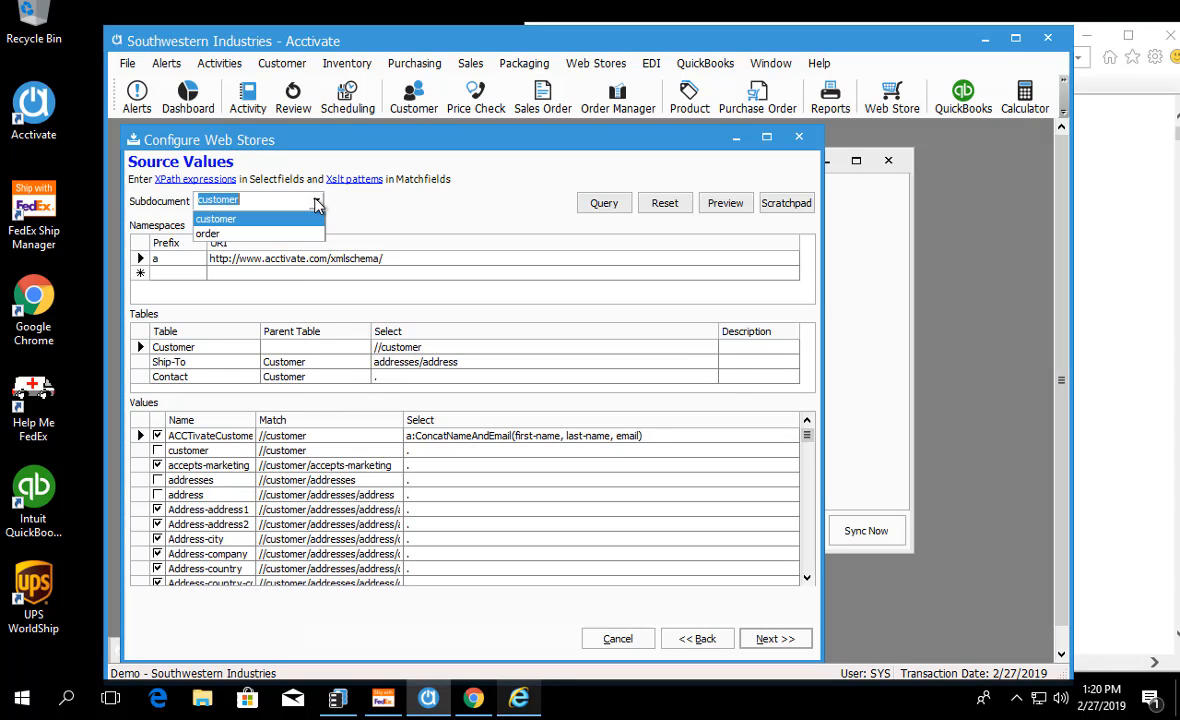
left_click(262, 234)
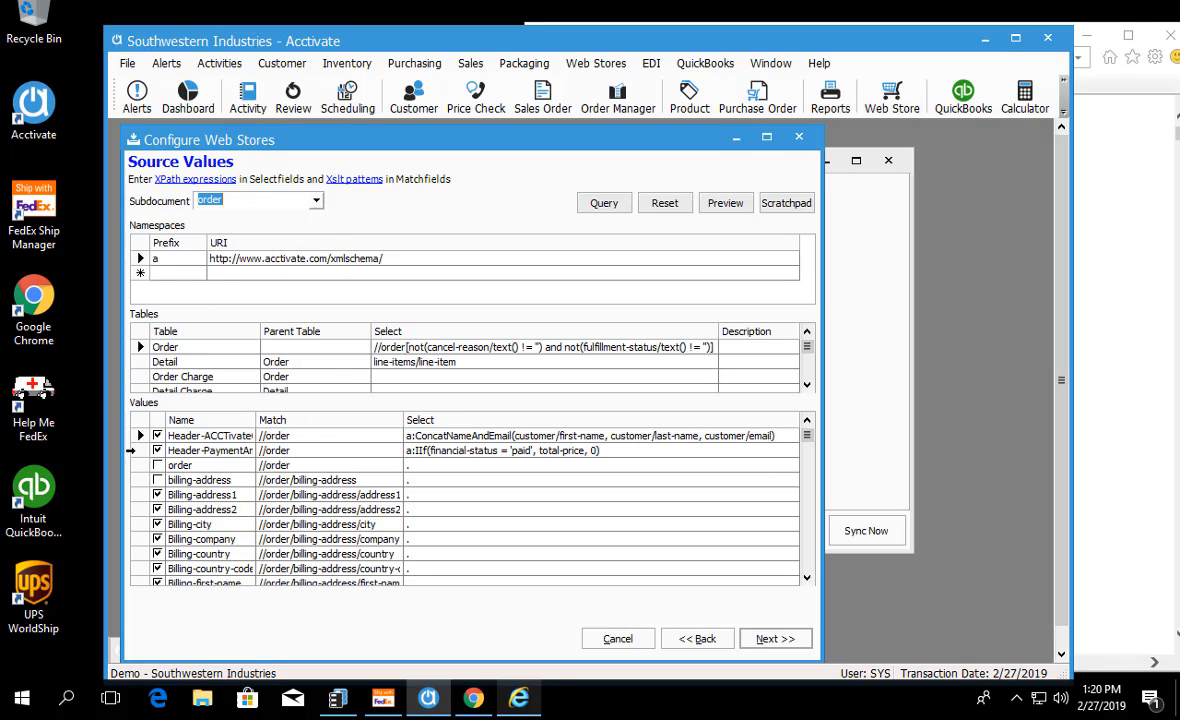
Step: Locate the Customer-email source value in the order subdocument and examine its match path, //order/customer/email
left_click(141, 421)
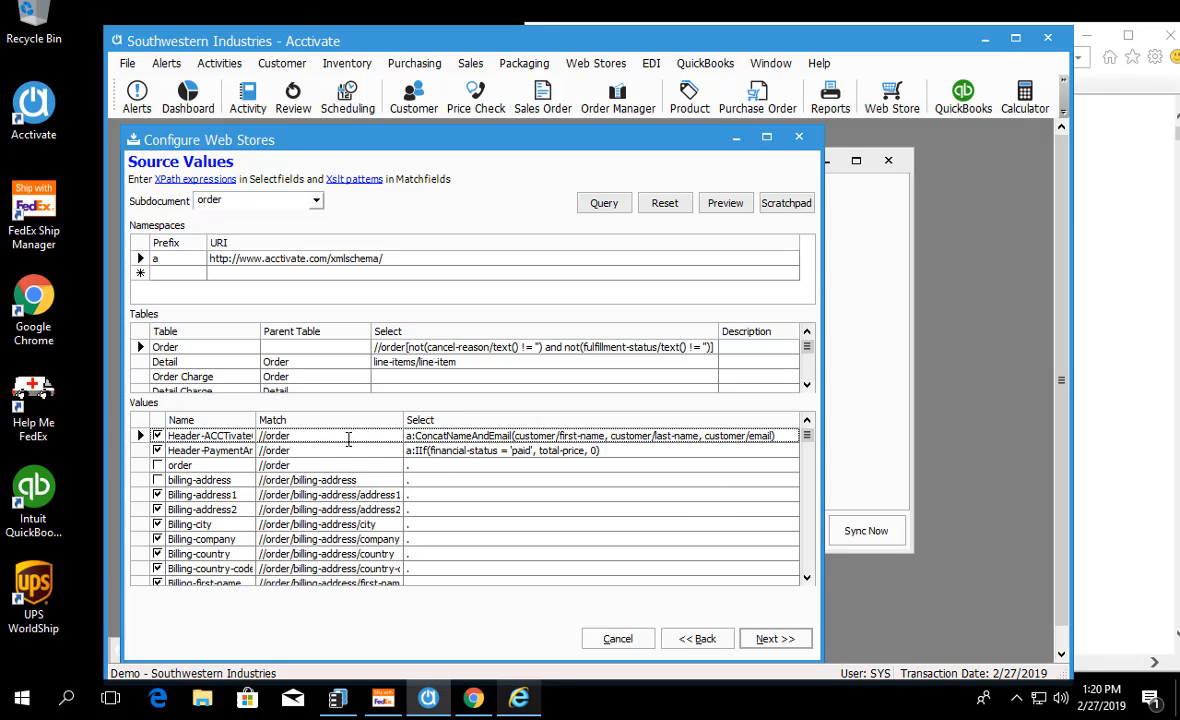
left_click(488, 509)
left_click_drag(810, 577, 811, 579)
left_click(141, 524)
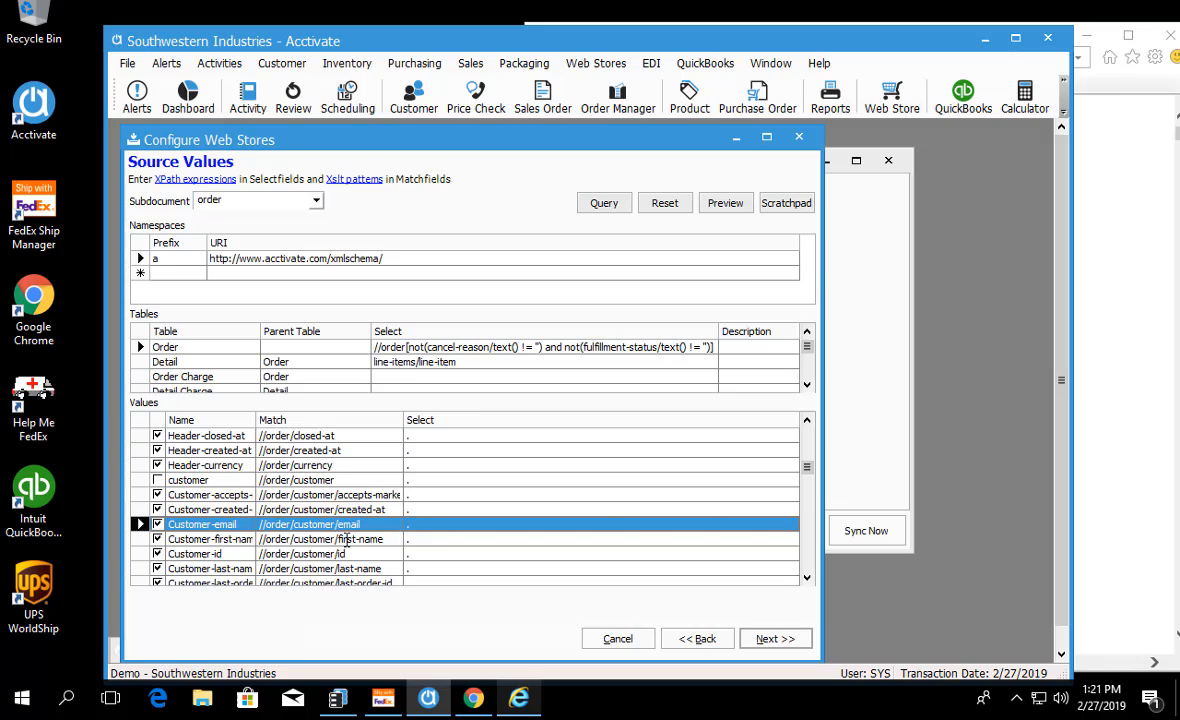
left_click(378, 527)
left_click_drag(356, 524, 262, 524)
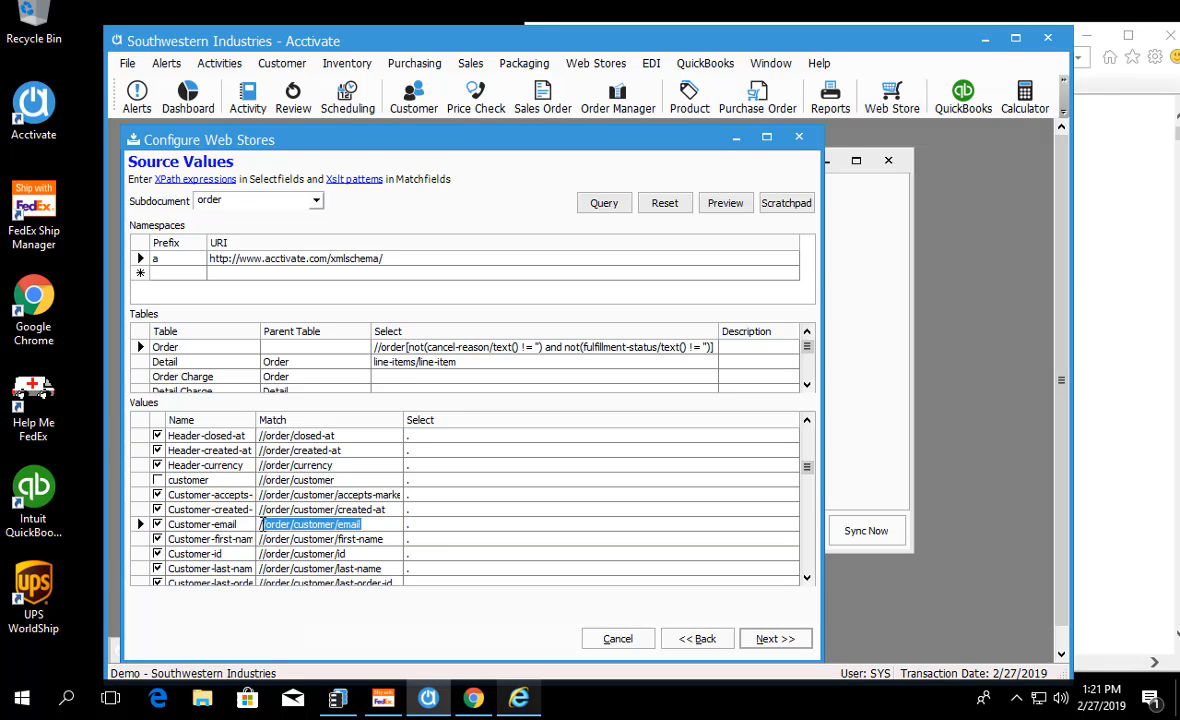
left_click(330, 525)
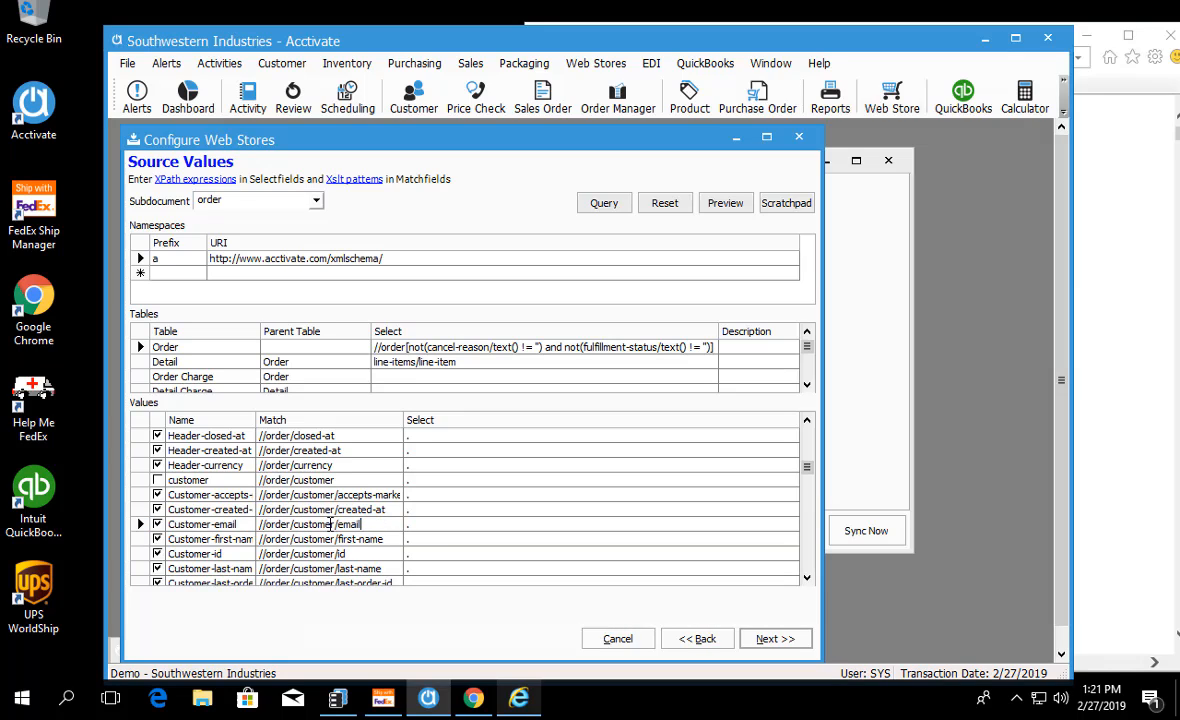
Step: Switch to Internet Explorer and look through the first order's XML down to its customer element
left_click(519, 698)
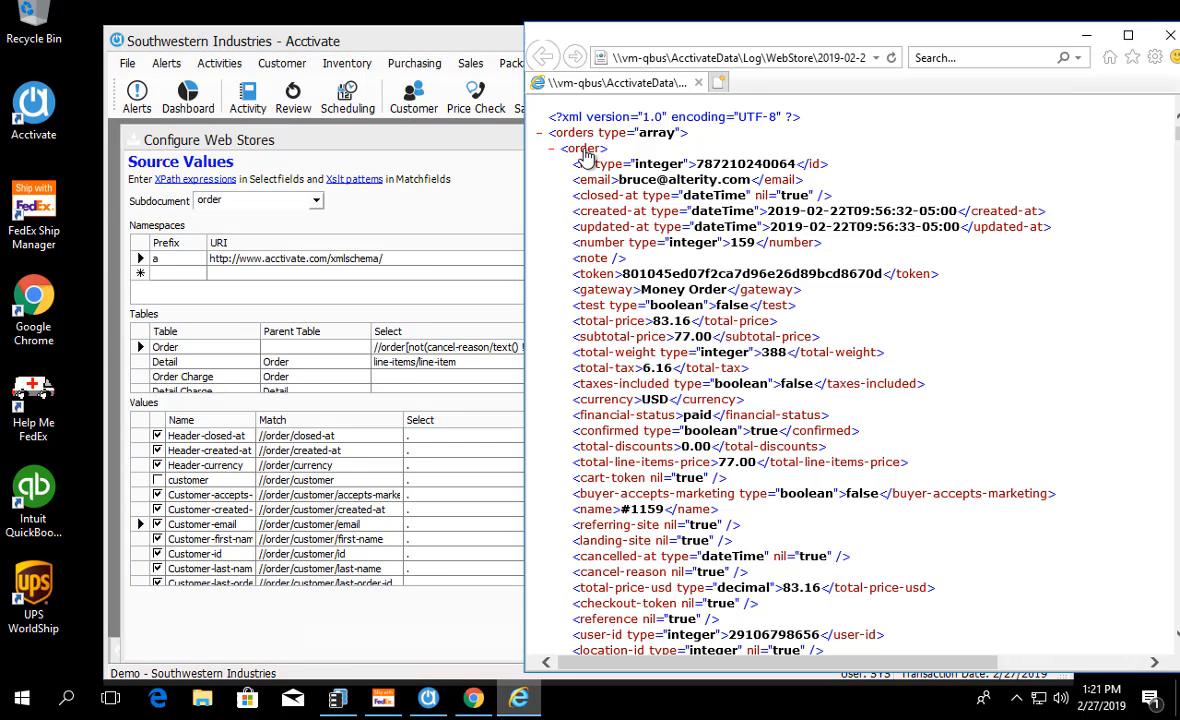
scroll(581, 344, "down", 12)
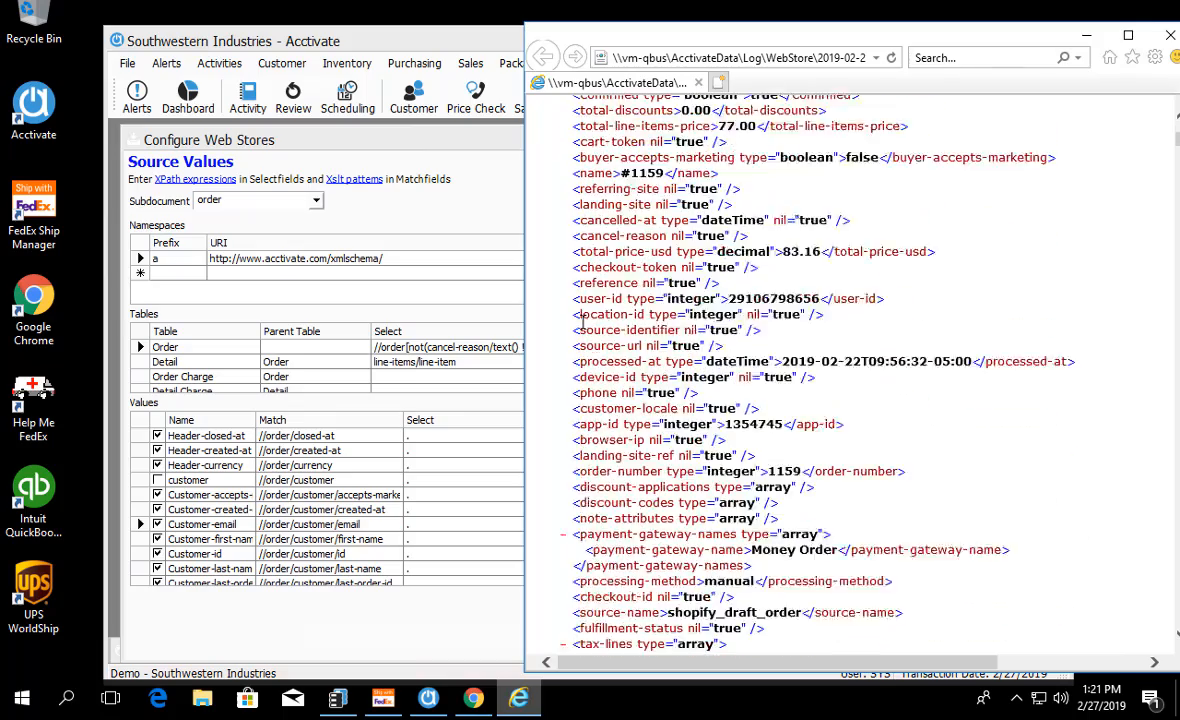
scroll(575, 385, "down", 7)
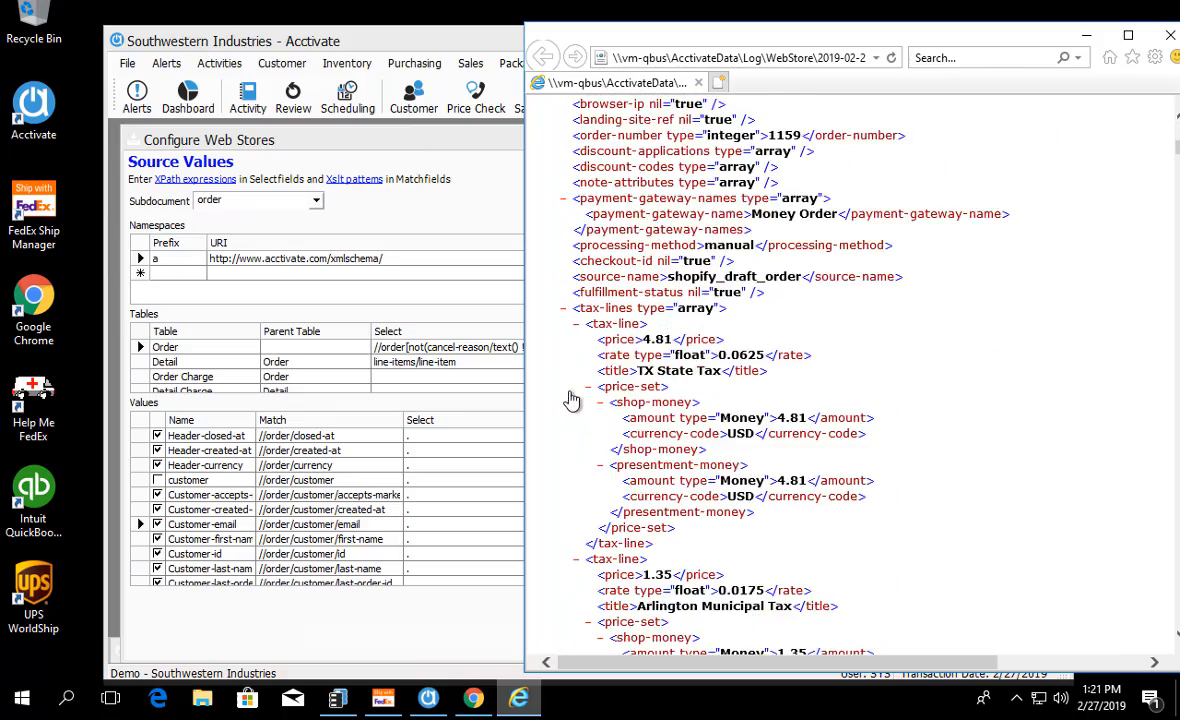
scroll(575, 402, "down", 14)
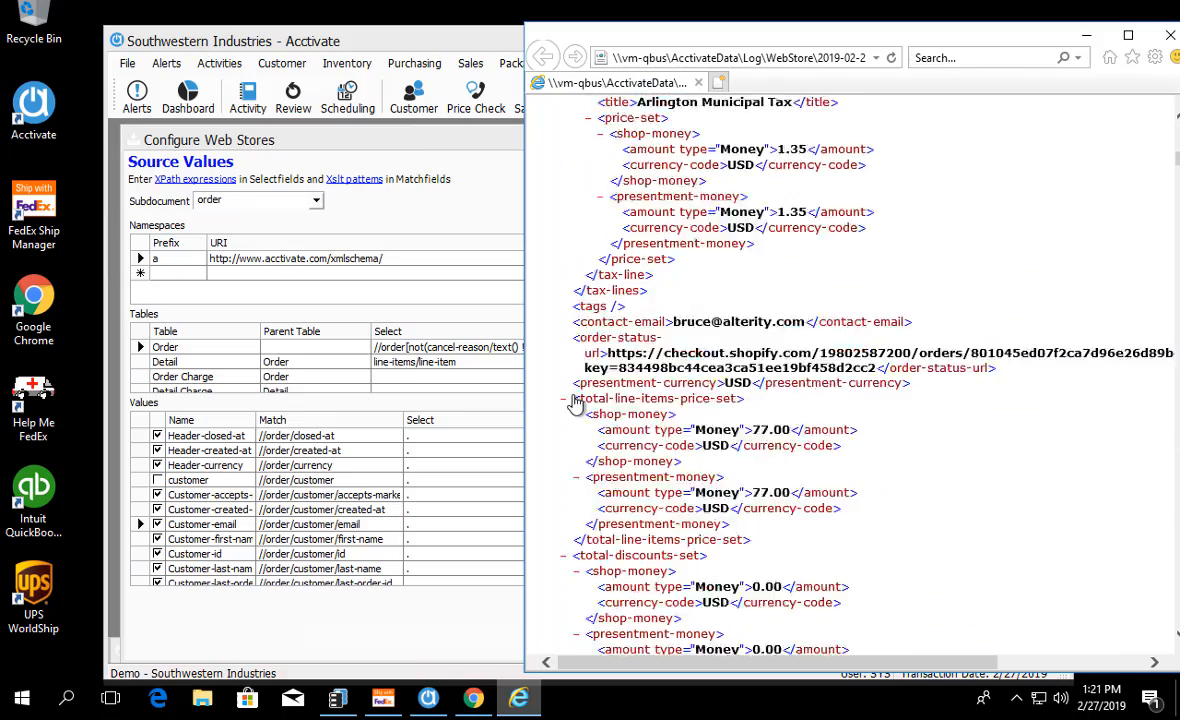
scroll(575, 402, "down", 11)
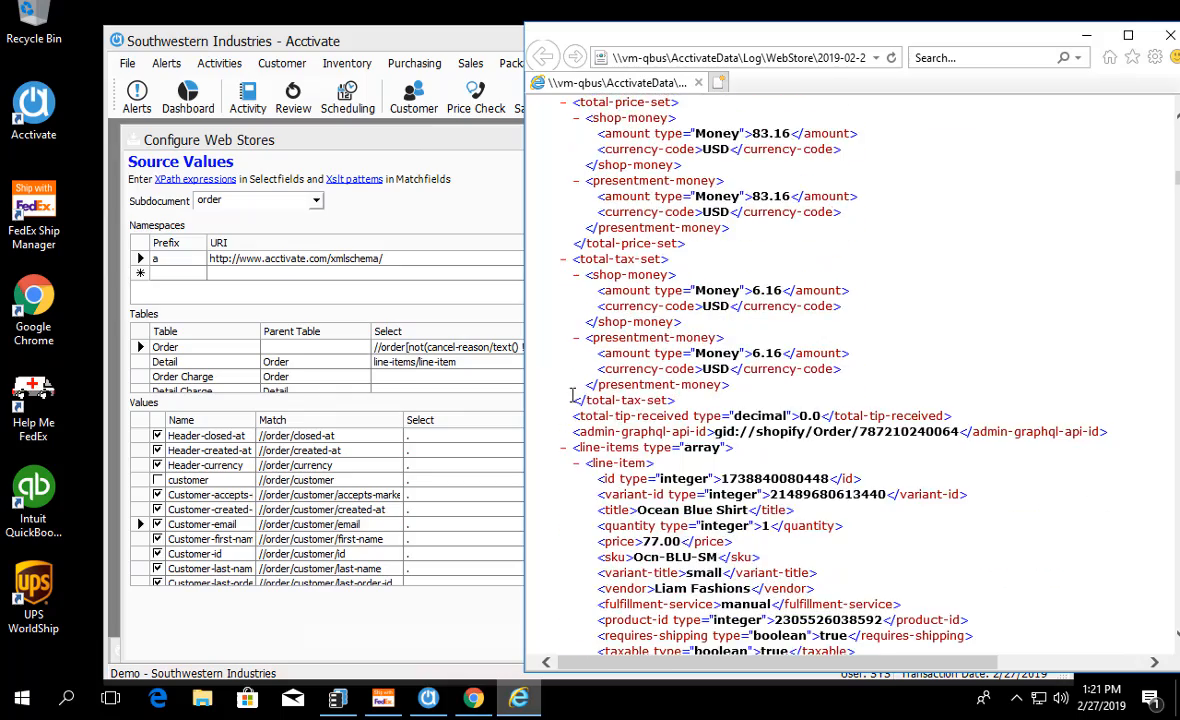
scroll(572, 400, "down", 20)
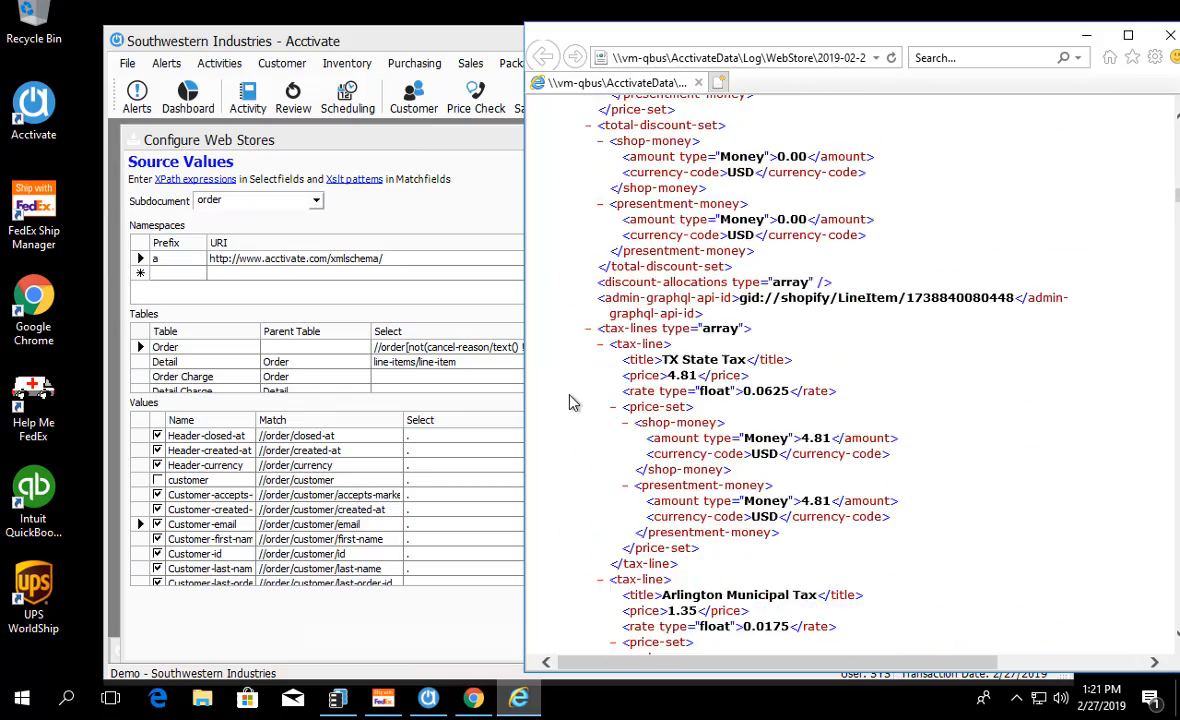
scroll(572, 402, "down", 11)
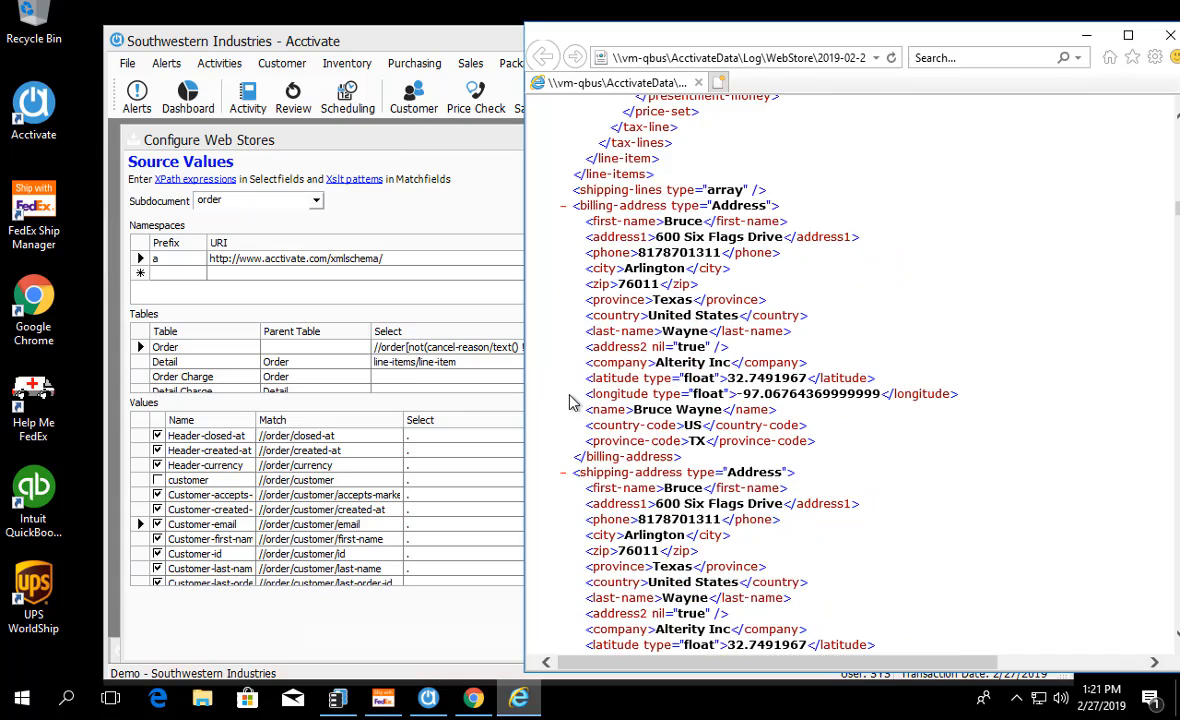
scroll(570, 402, "down", 5)
scroll(570, 402, "down", 3)
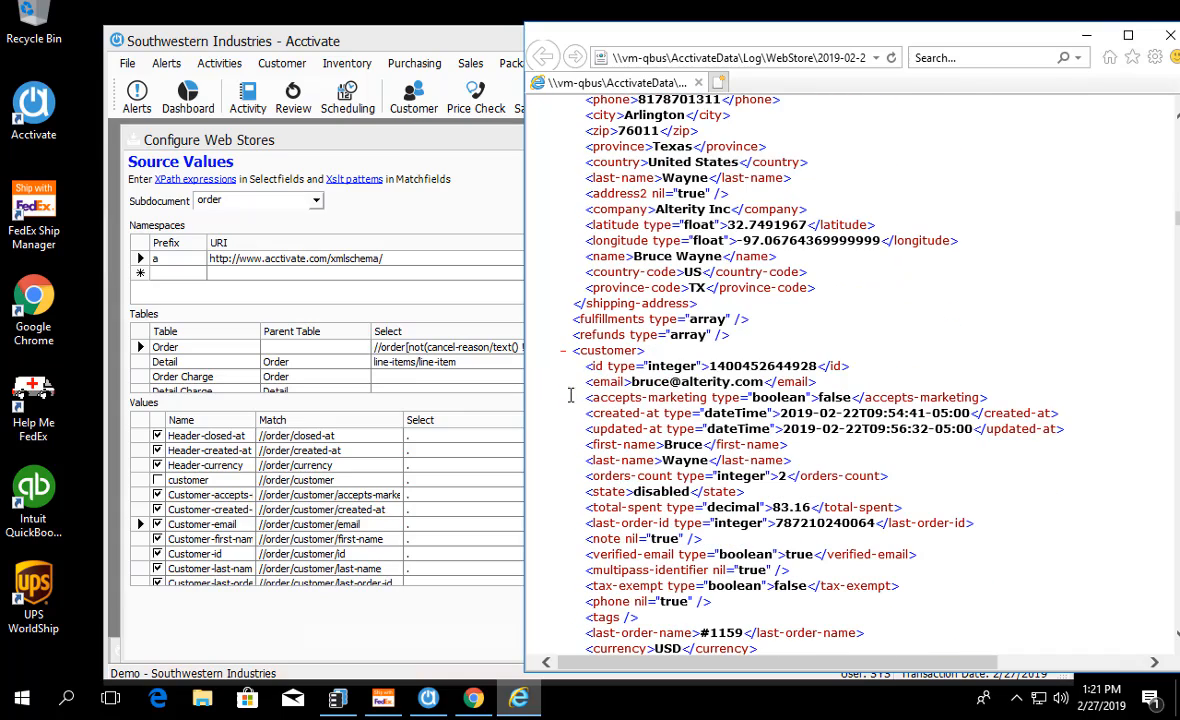
Step: Examine the email element nested inside the customer element, and return to the Customer-email match path in Acctivate
left_click_drag(645, 351, 580, 352)
left_click(563, 350)
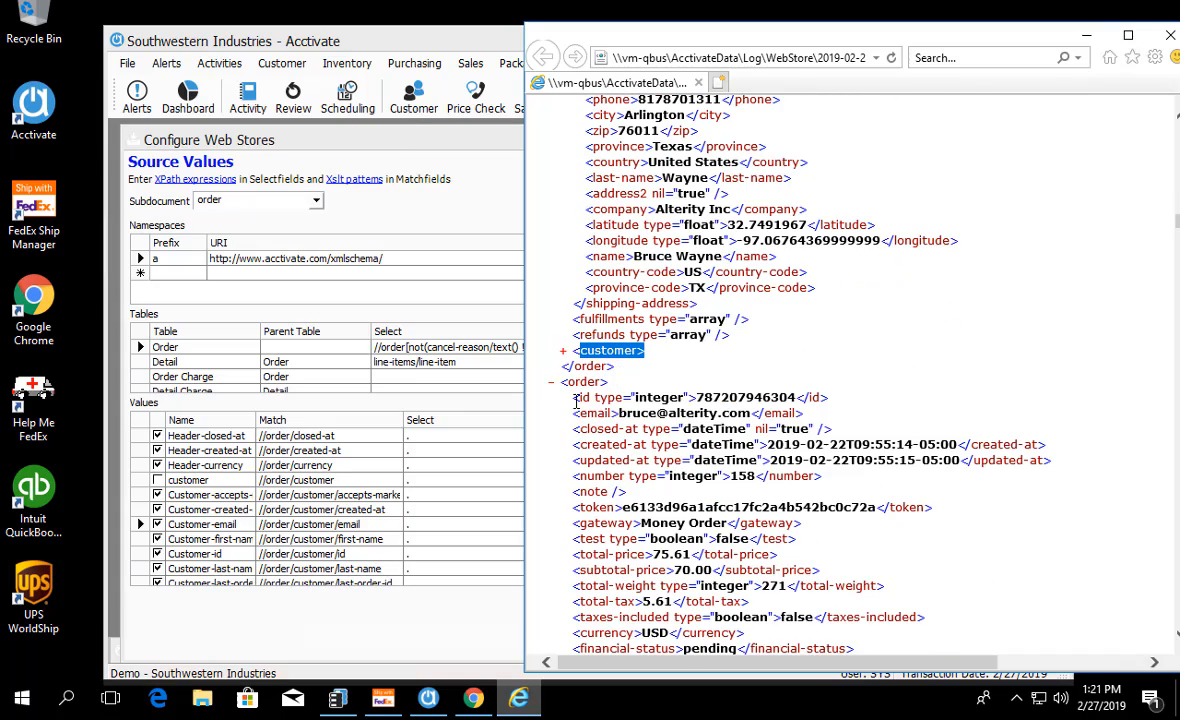
left_click(565, 351)
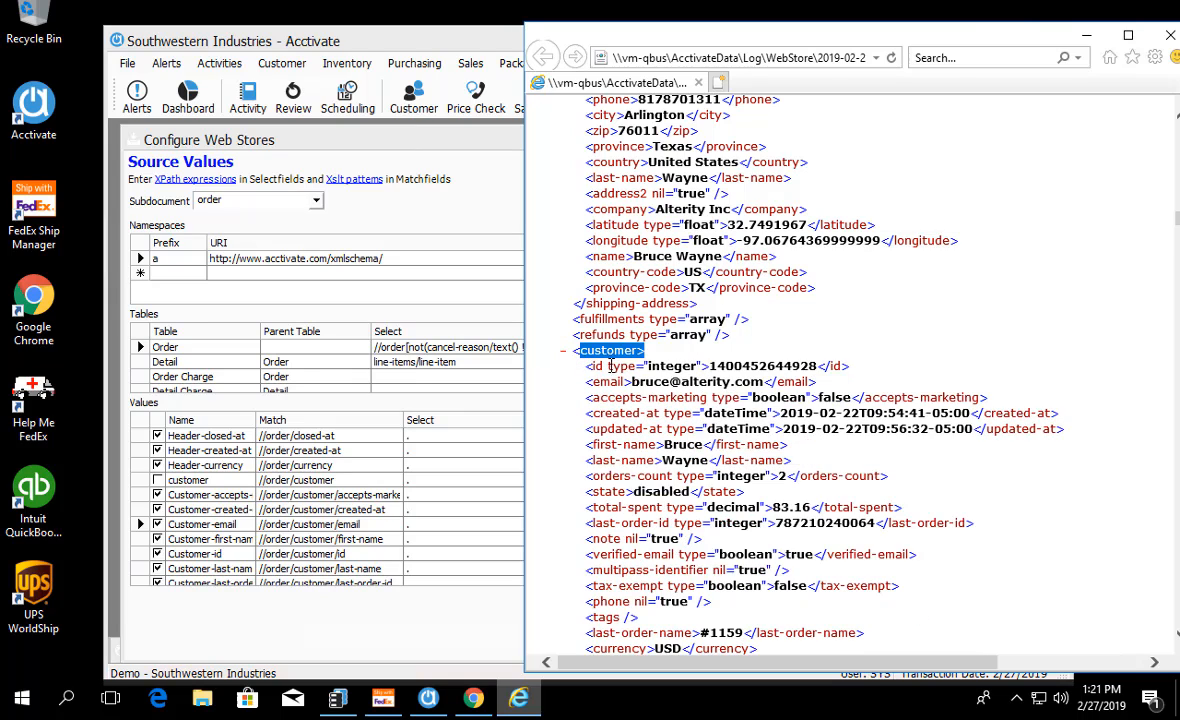
left_click_drag(581, 388, 820, 384)
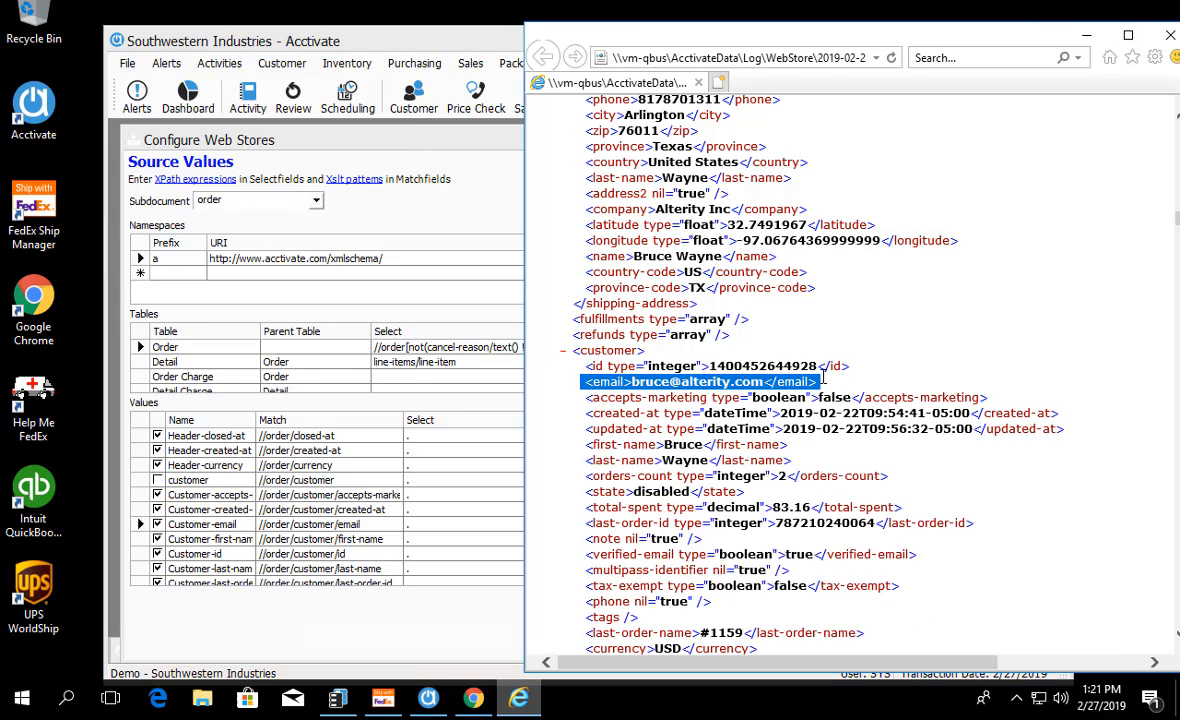
left_click(358, 524)
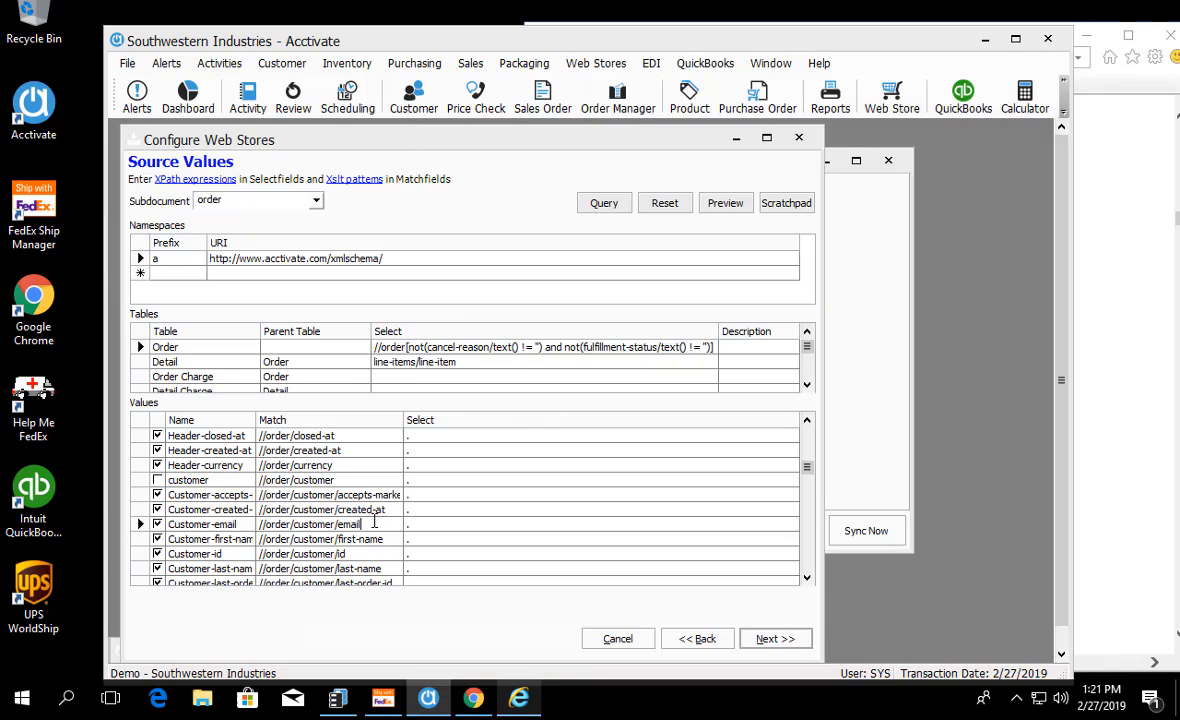
Step: Examine the Customer-email source value's row, including its match path //order/customer/email and its select expression
left_click_drag(358, 524, 262, 524)
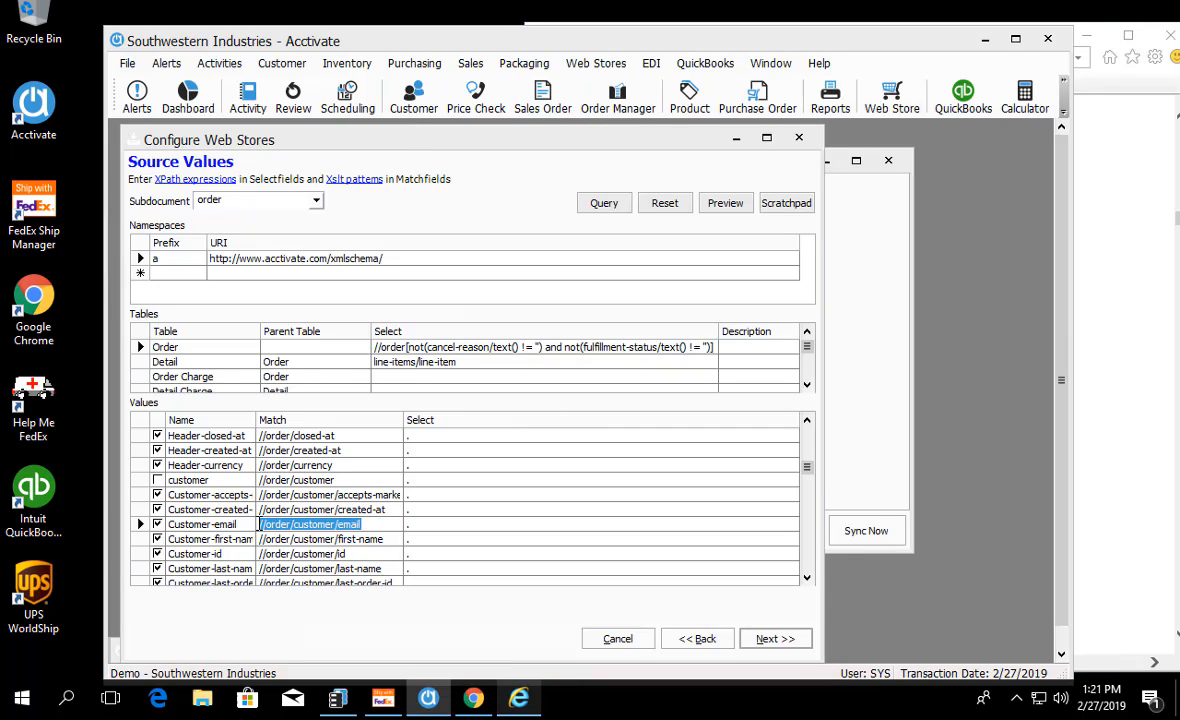
left_click(388, 525)
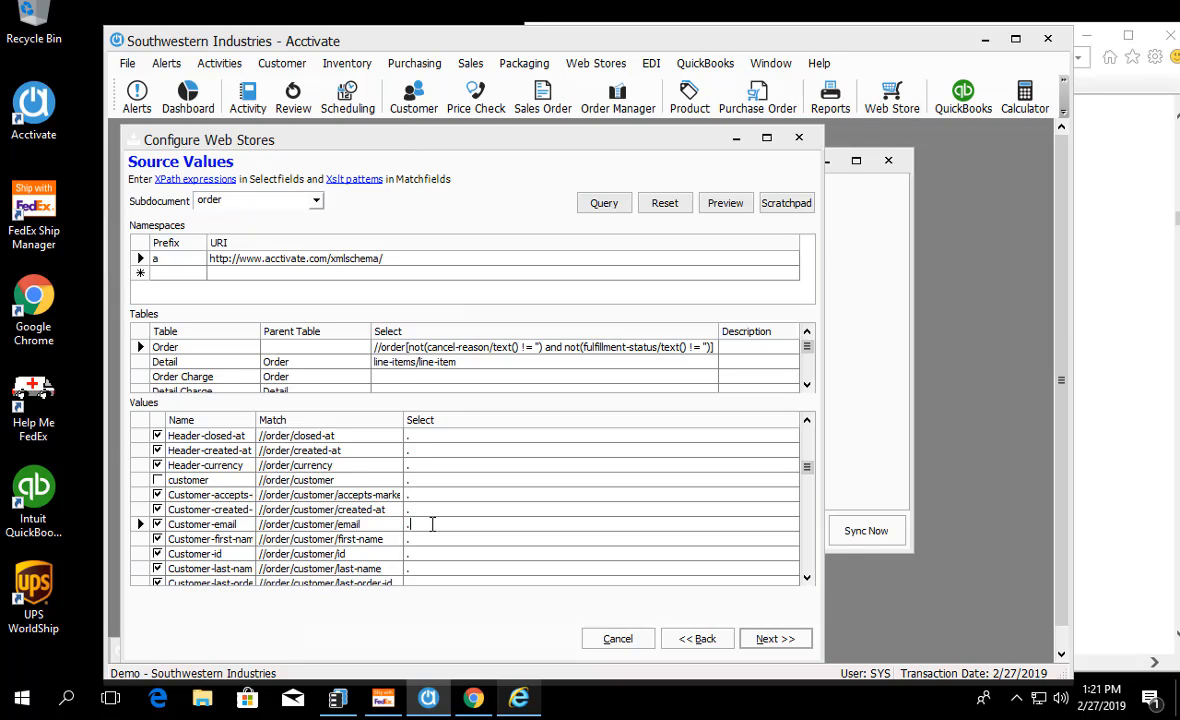
left_click(207, 427)
left_click(141, 524)
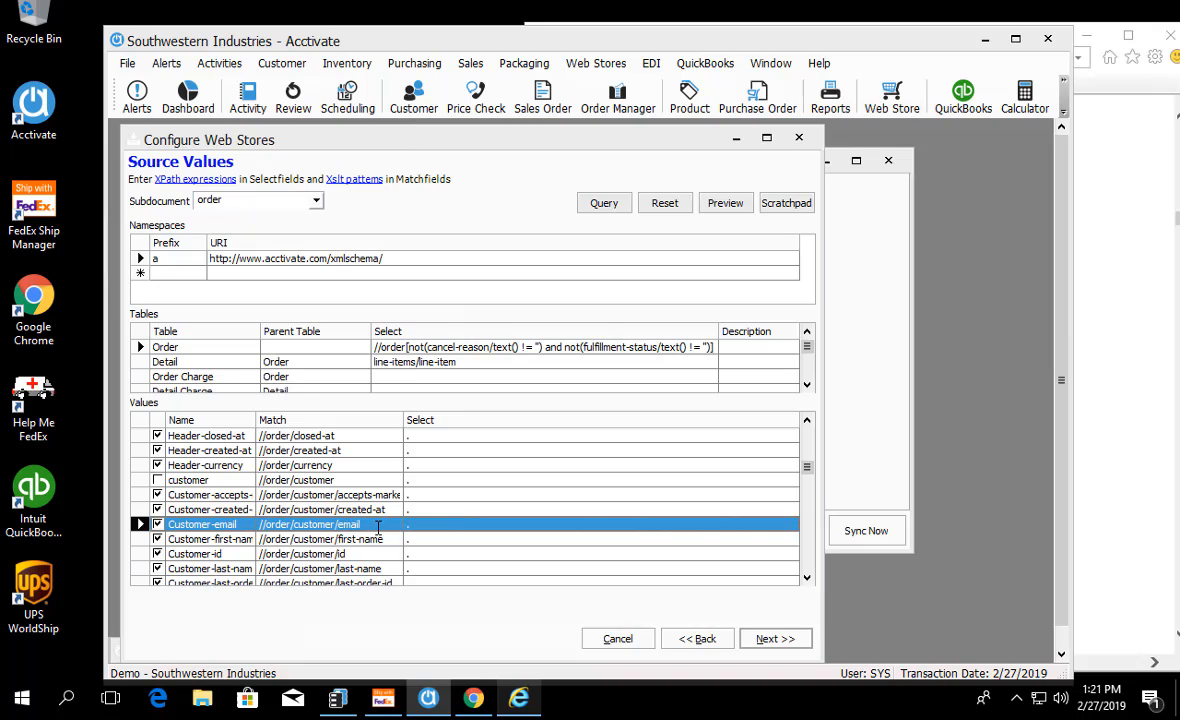
left_click(348, 524)
left_click_drag(350, 524, 257, 530)
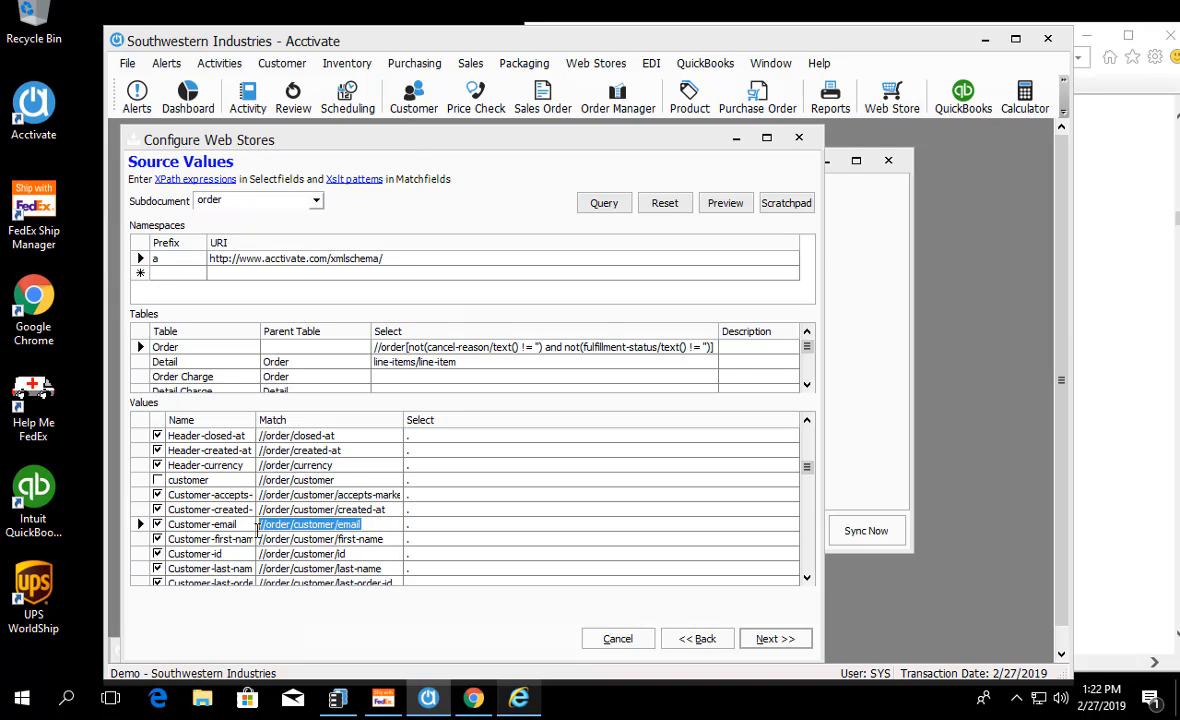
left_click(442, 527)
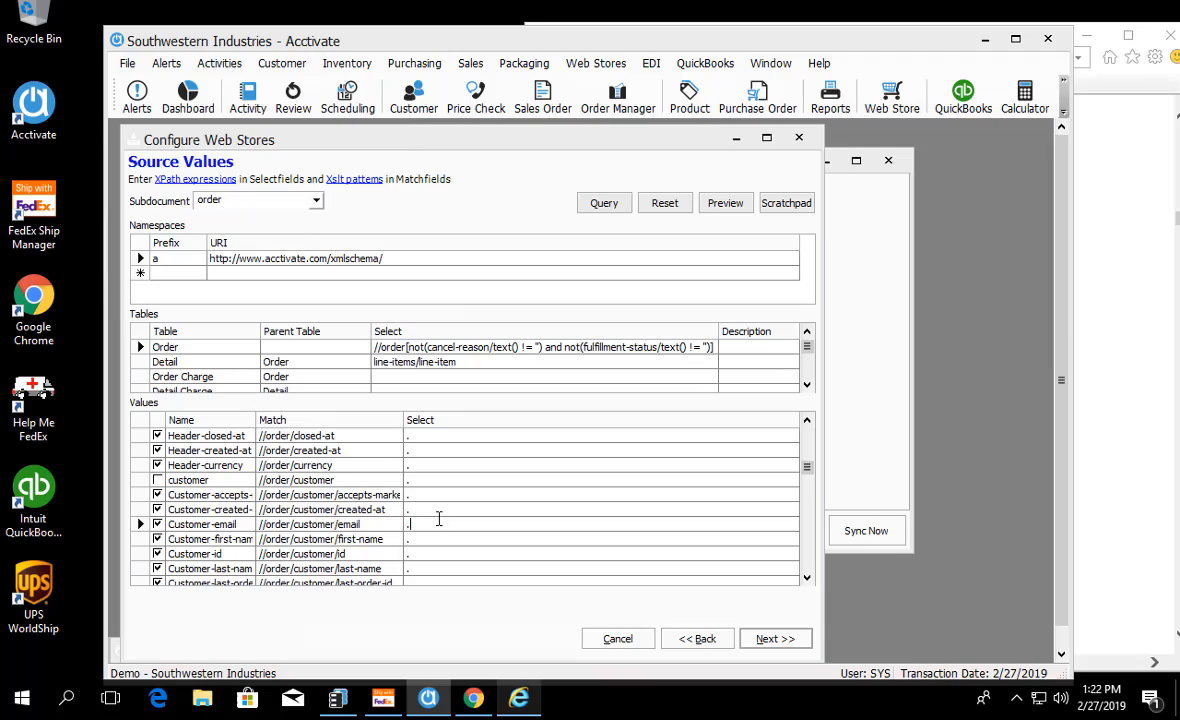
Step: Switch to Internet Explorer and locate the id element at the start of the first order in the XML
left_click(517, 699)
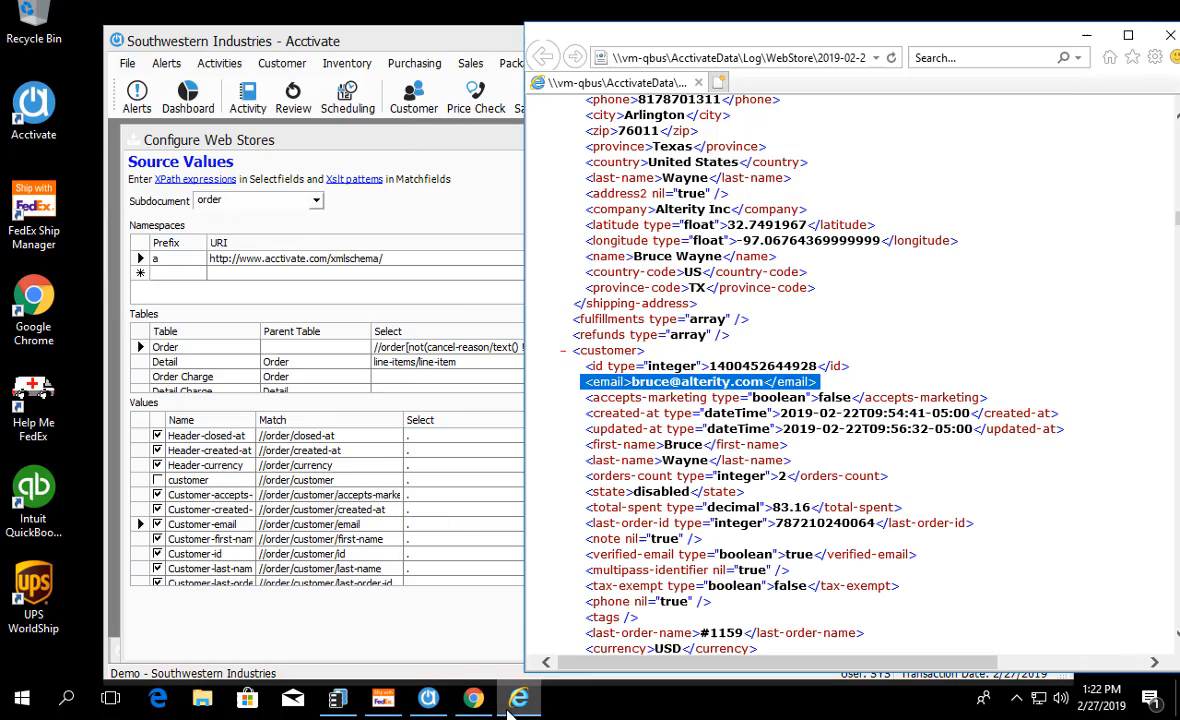
scroll(617, 541, "down", 20)
scroll(641, 530, "up", 15)
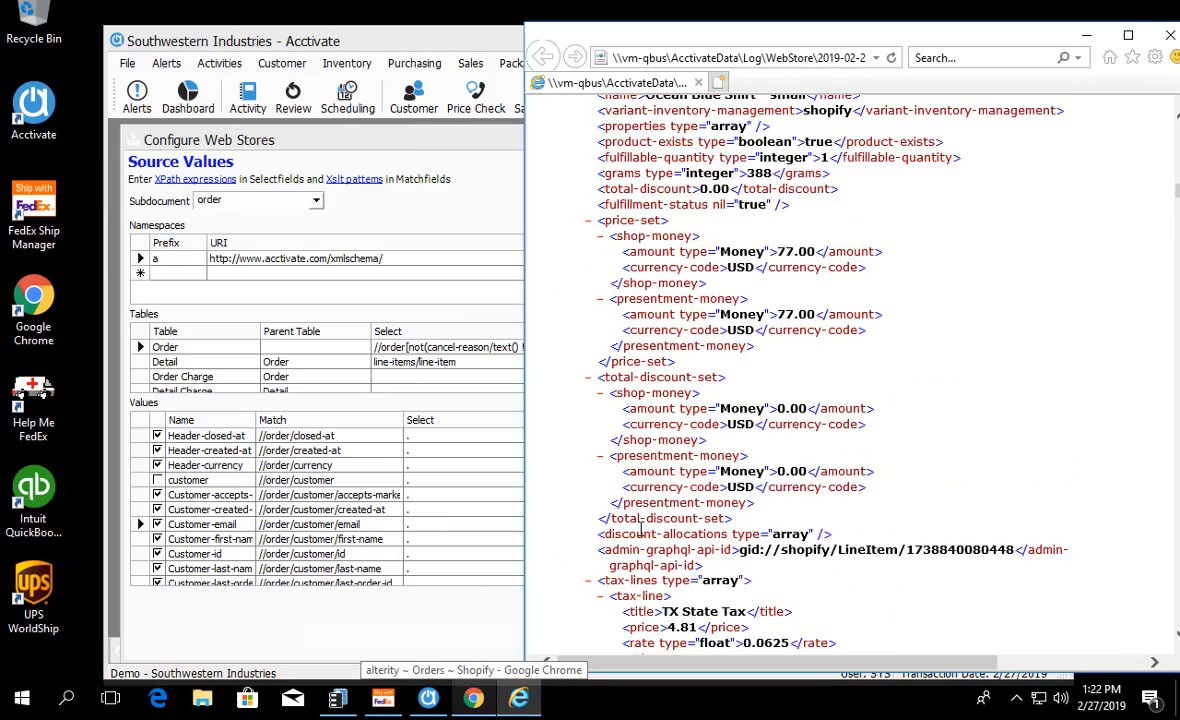
scroll(641, 530, "up", 15)
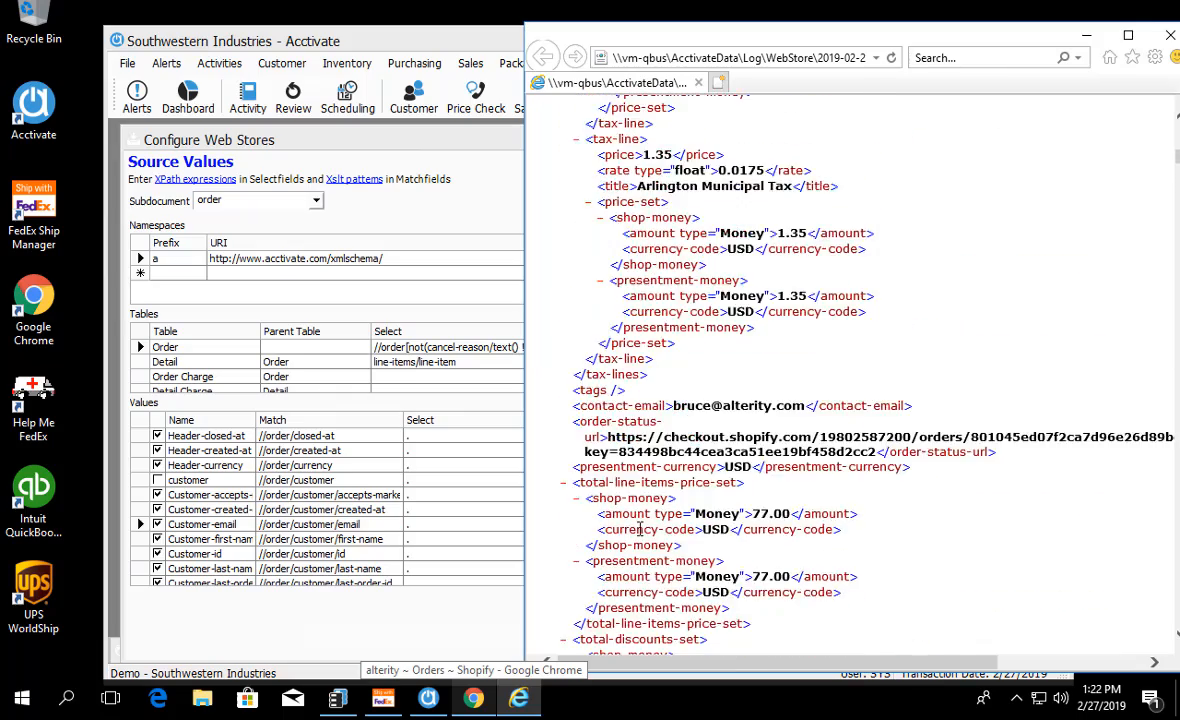
scroll(641, 530, "up", 10)
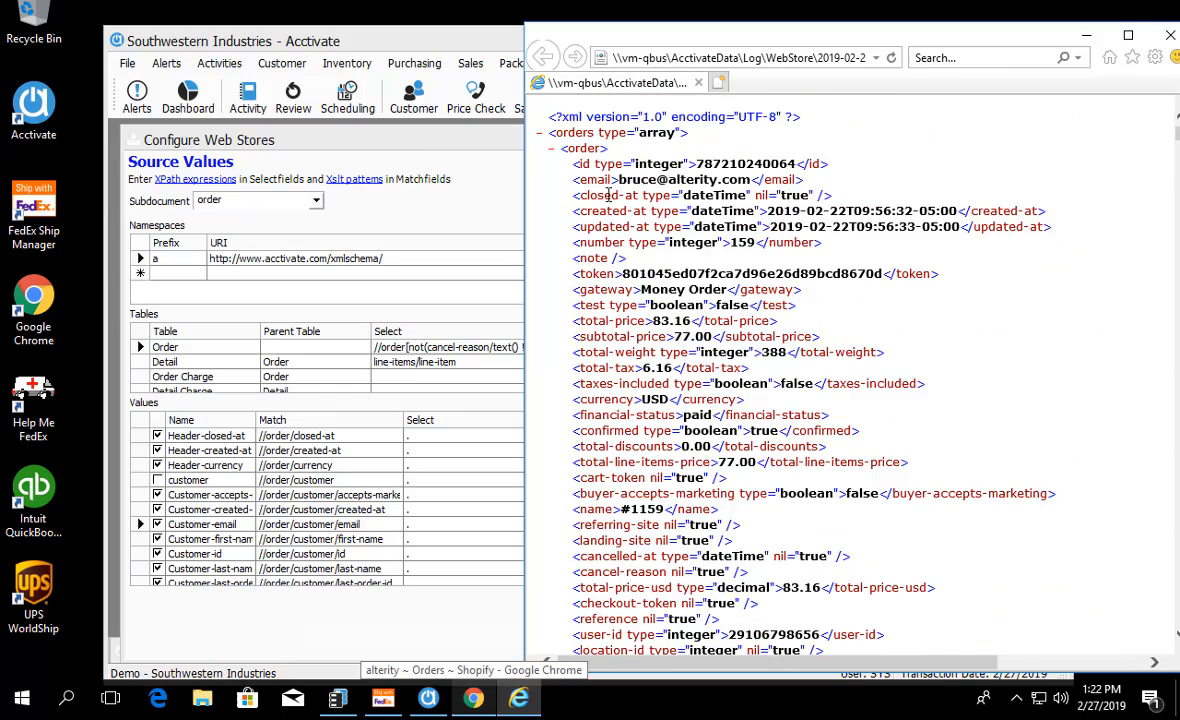
left_click_drag(847, 172, 526, 163)
left_click(856, 172)
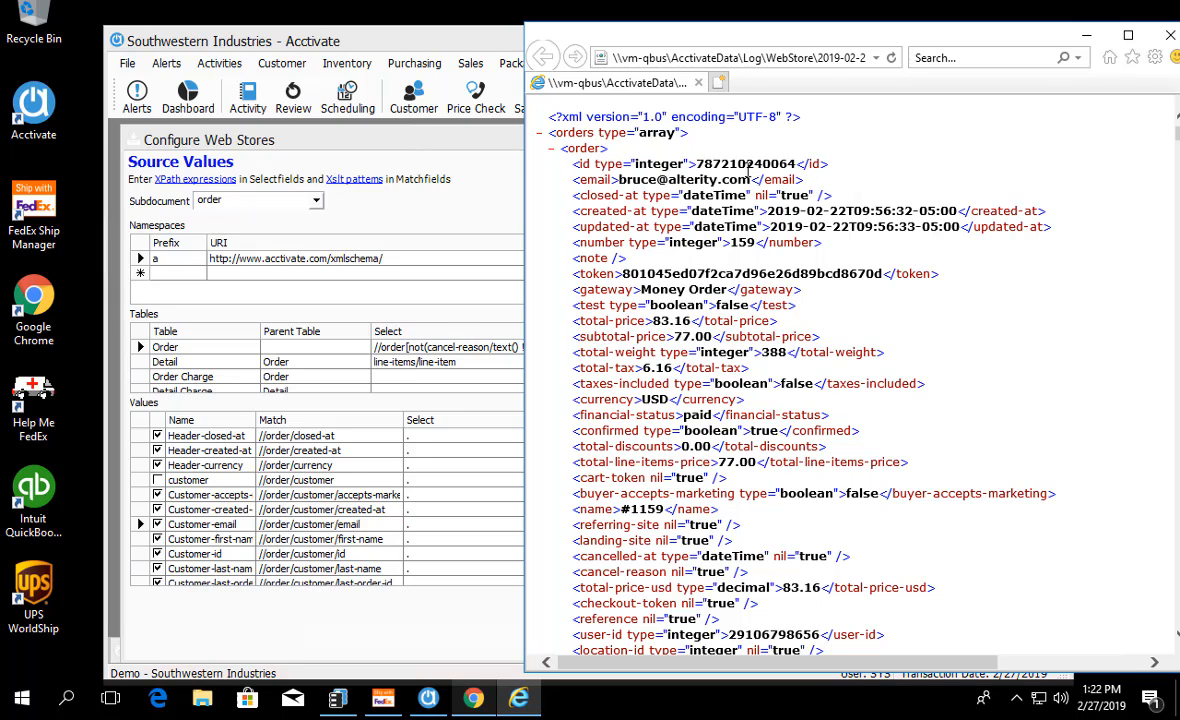
Step: Return to Acctivate and add a new source value named WebOrderID at the end of the order subdocument's values
left_click(420, 410)
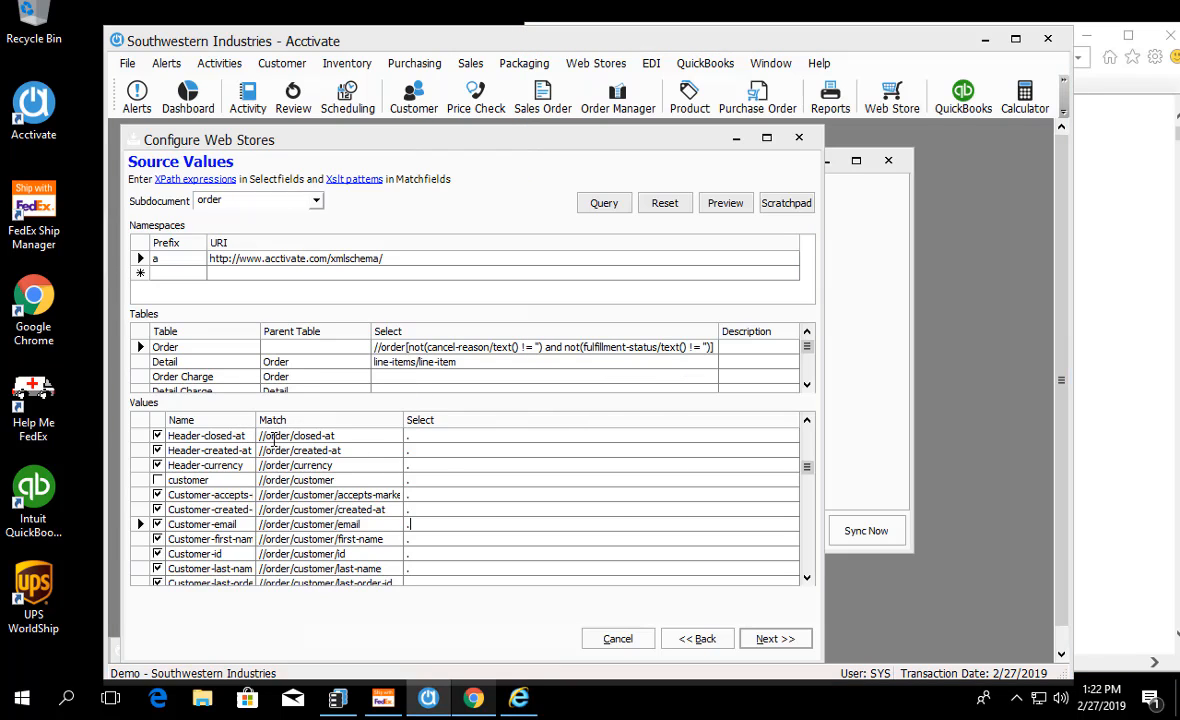
scroll(273, 438, "down", 5)
scroll(240, 482, "up", 2)
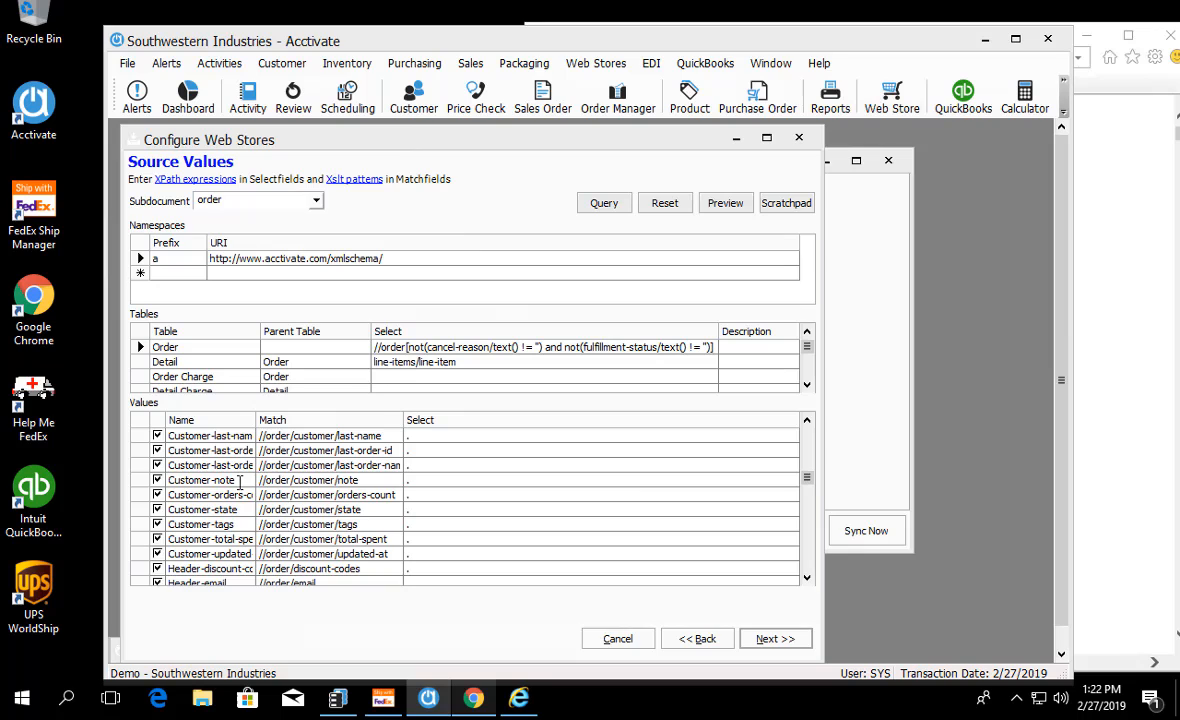
scroll(378, 462, "down", 3)
left_click(315, 207)
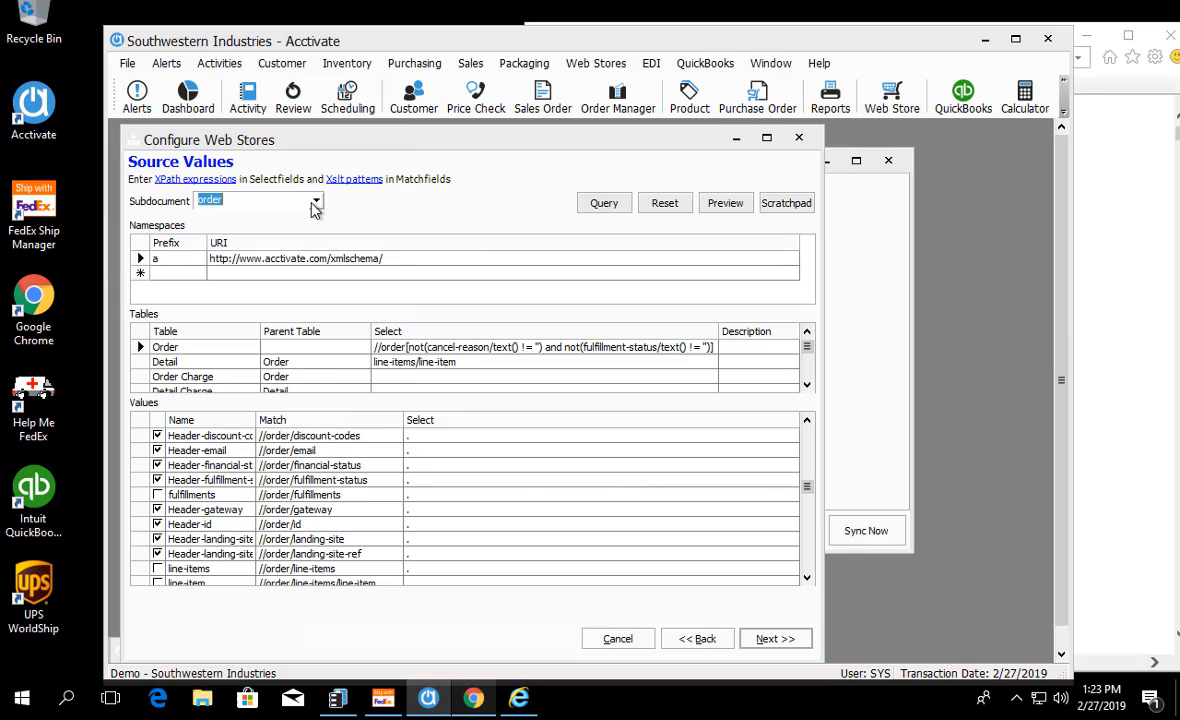
left_click(315, 201)
left_click(315, 201)
scroll(303, 560, "down", 2)
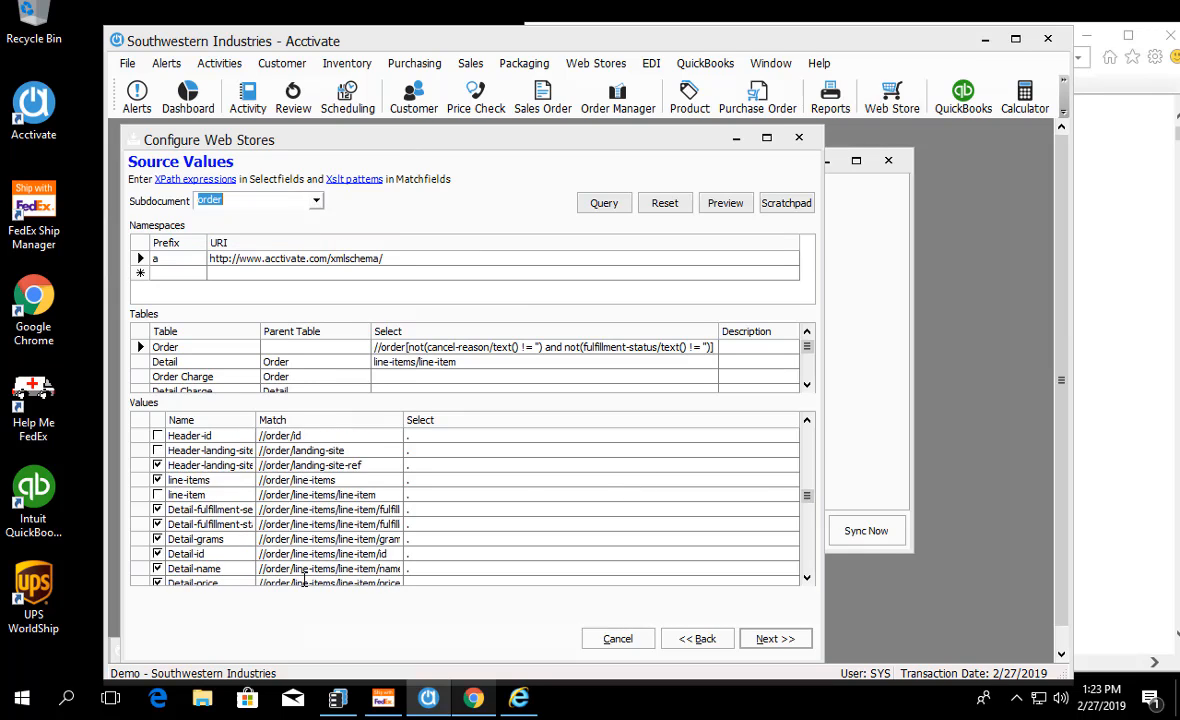
scroll(303, 560, "down", 12)
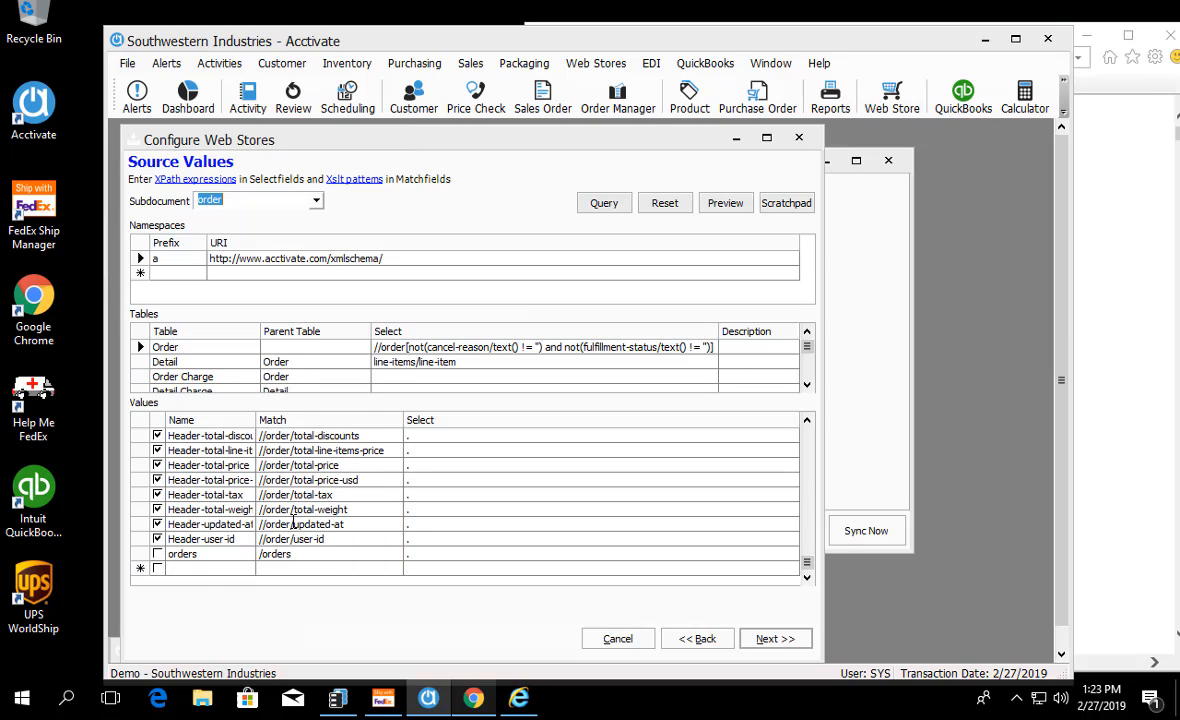
left_click(190, 568)
type("WebOrderID")
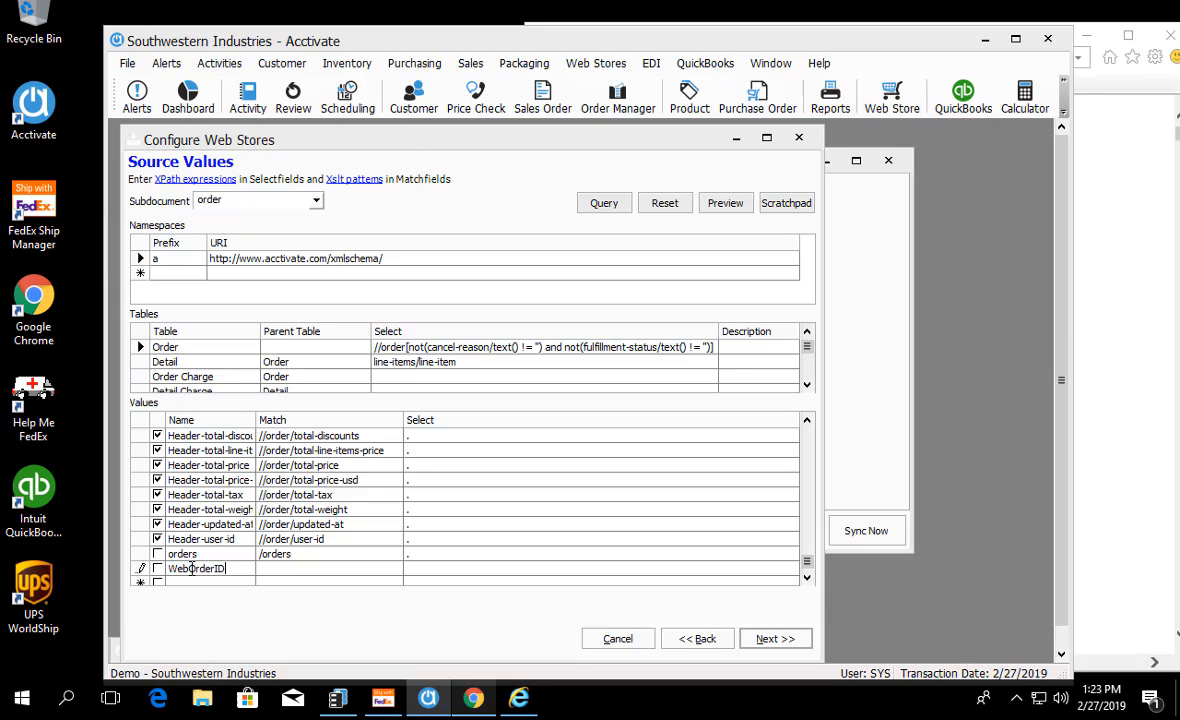
Step: Set the WebOrderID value's match path to //order/id, checking the order XML, and its select expression to a period
left_click(267, 567)
type("//order/")
left_click(519, 700)
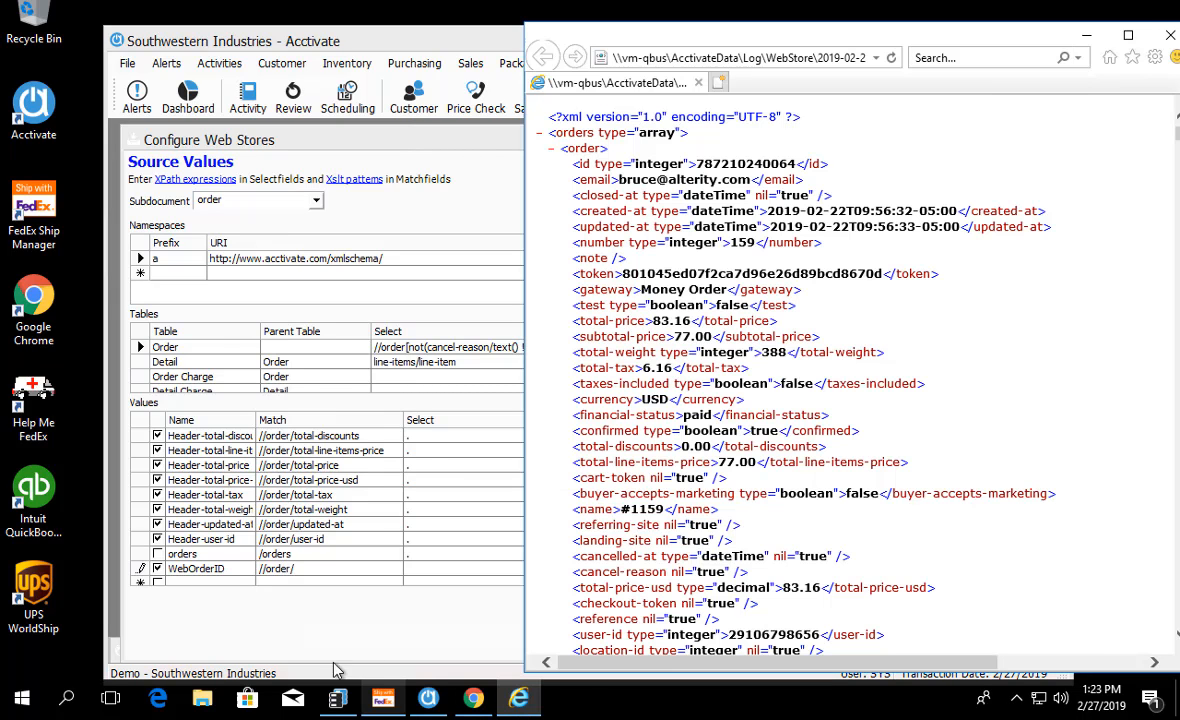
left_click(331, 567)
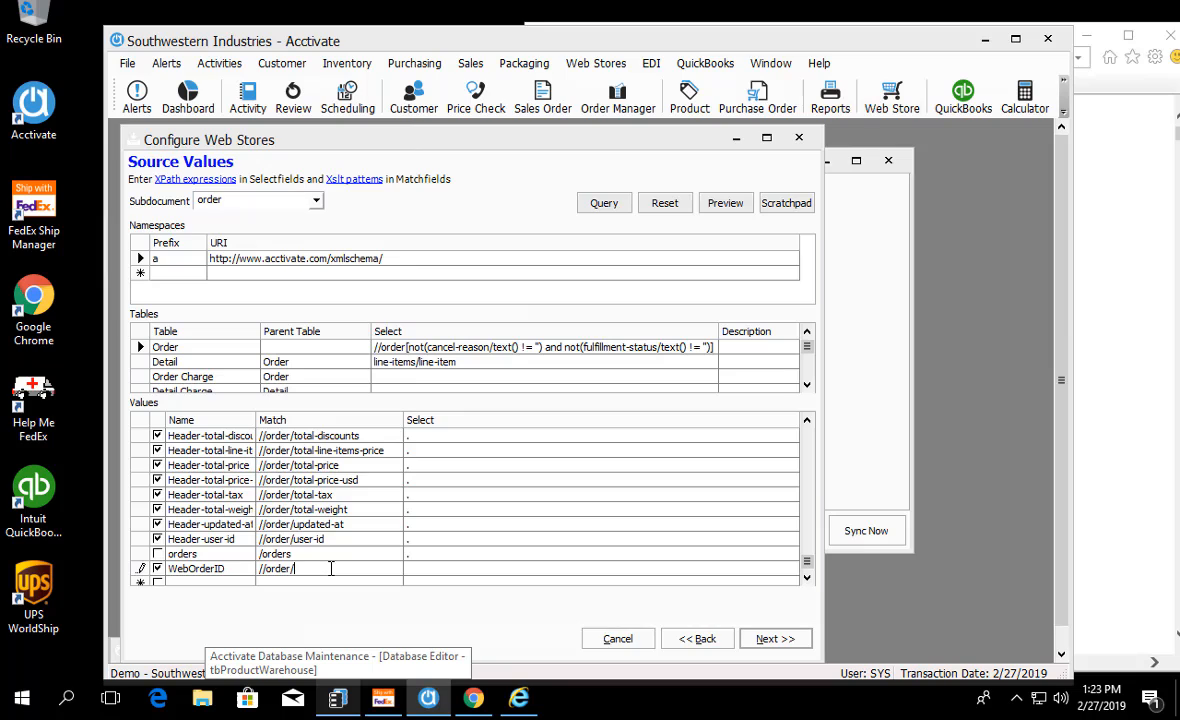
type("//order/id")
left_click(424, 568)
type(".")
left_click(428, 540)
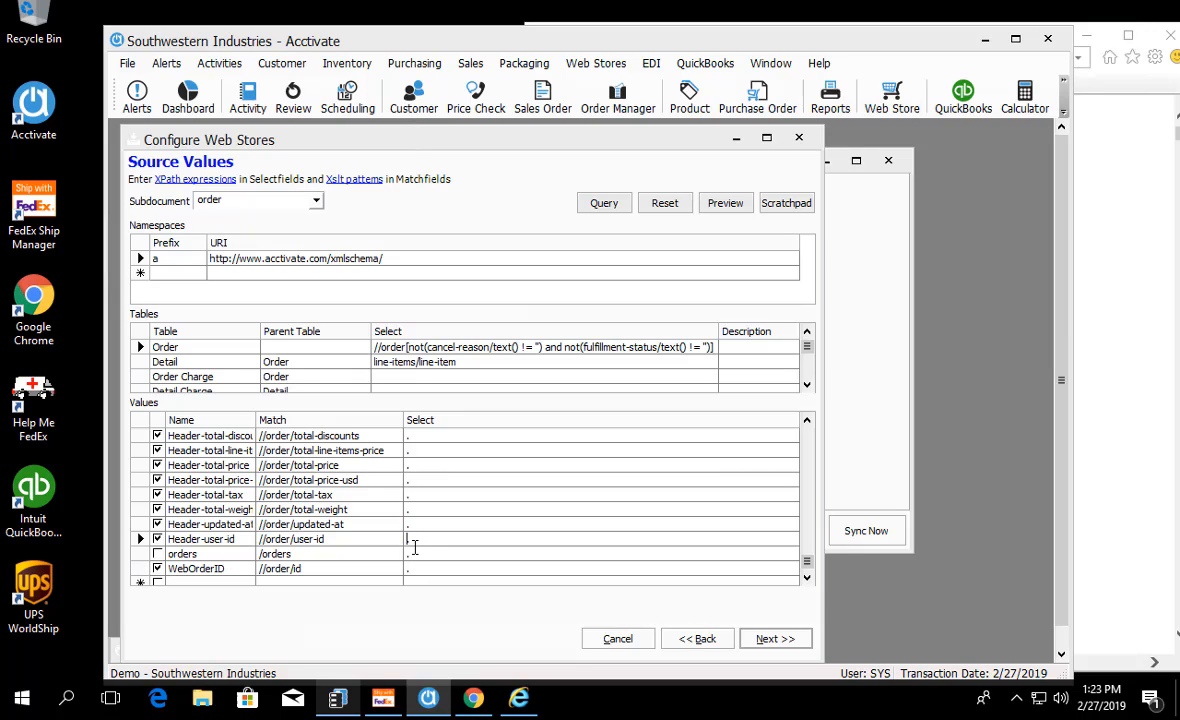
Step: Proceed to the Mapping page and expand the Order fields of the Order Document as far as Reference
left_click(800, 640)
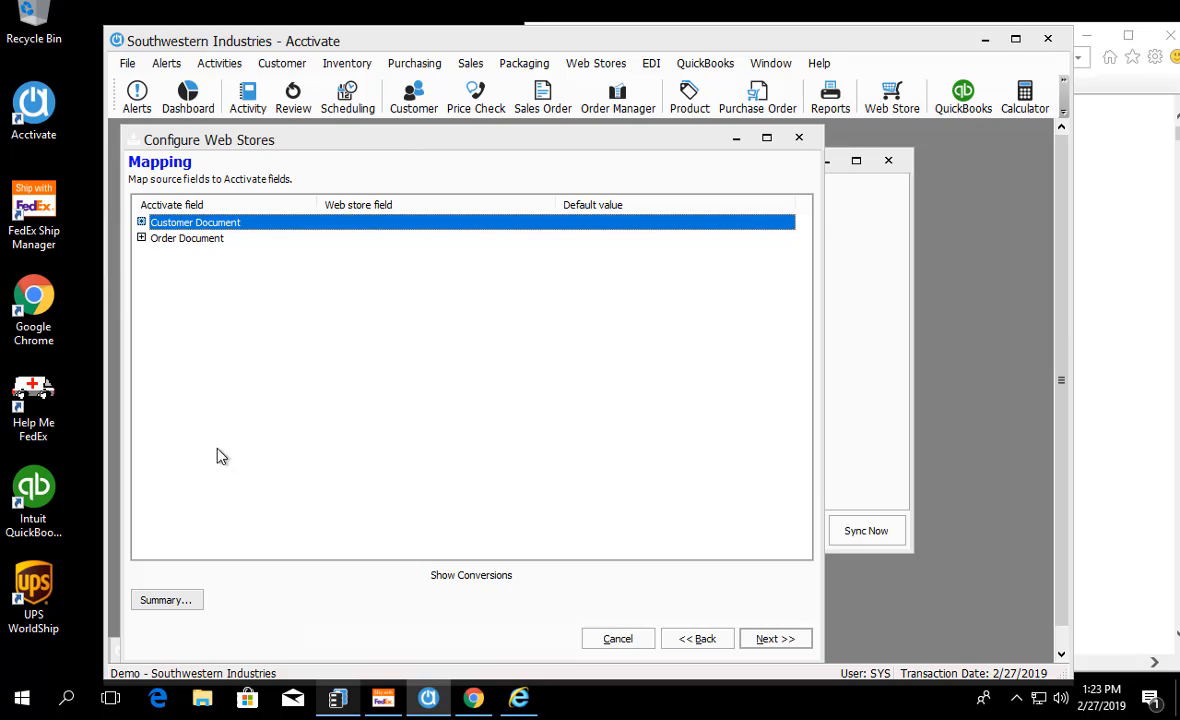
left_click(141, 238)
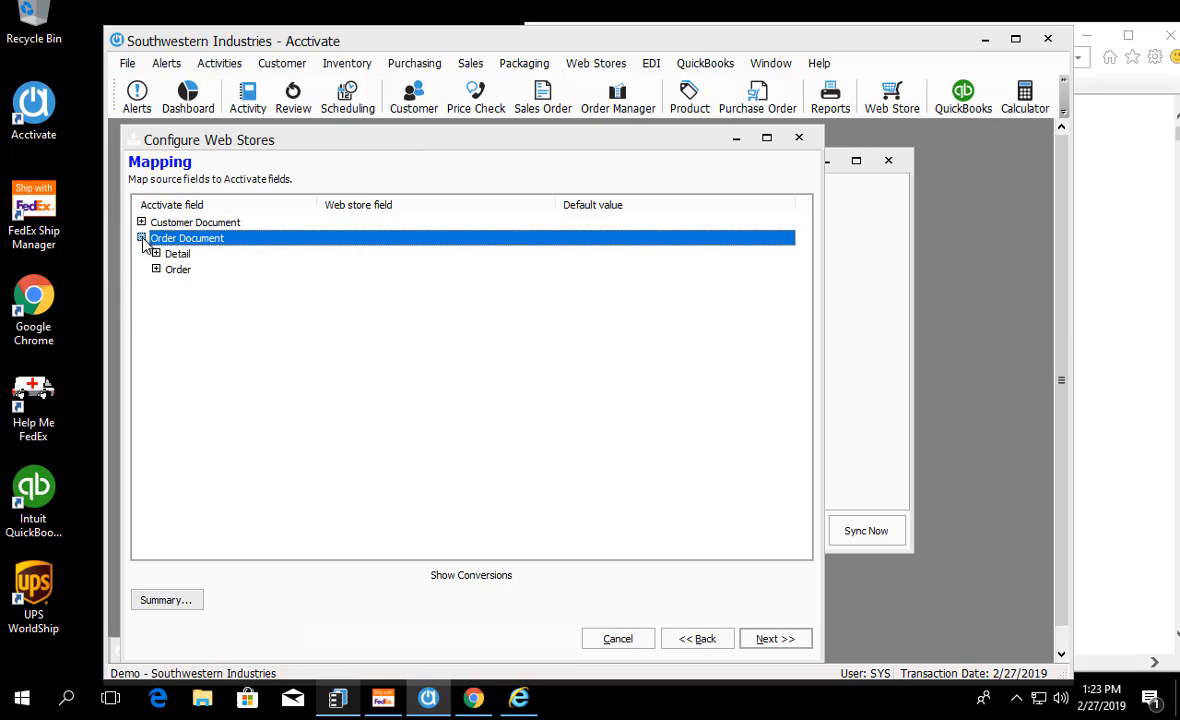
left_click(156, 269)
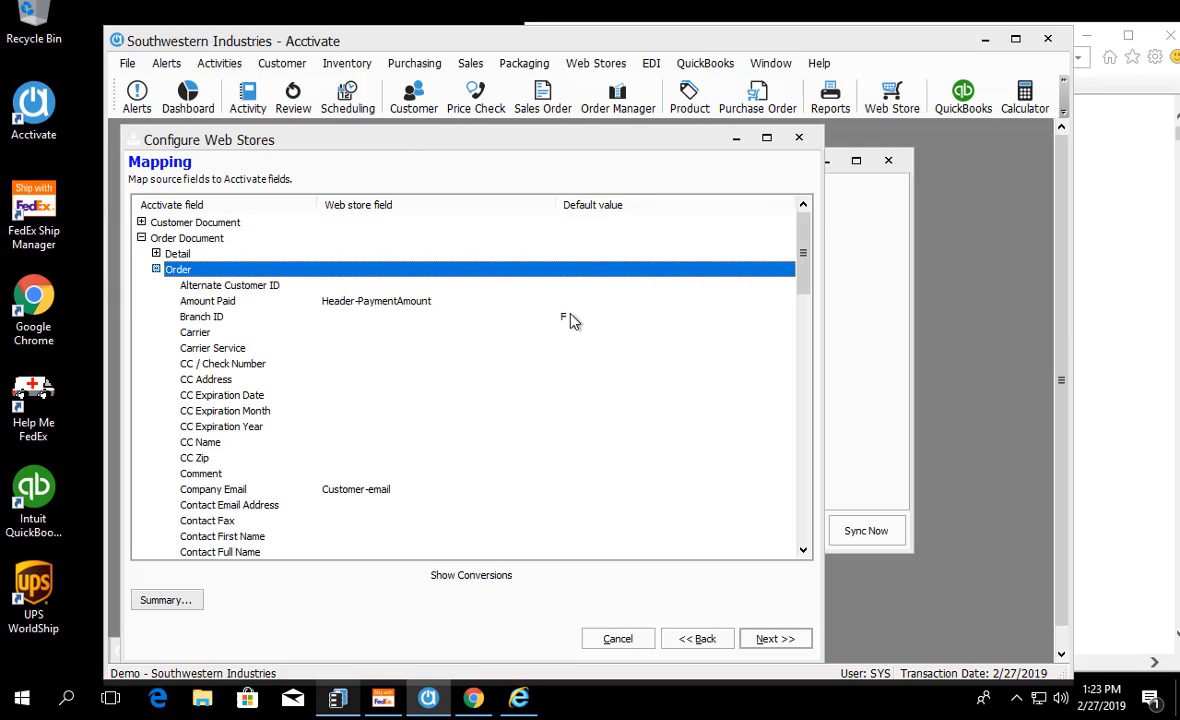
left_click_drag(806, 263, 803, 378)
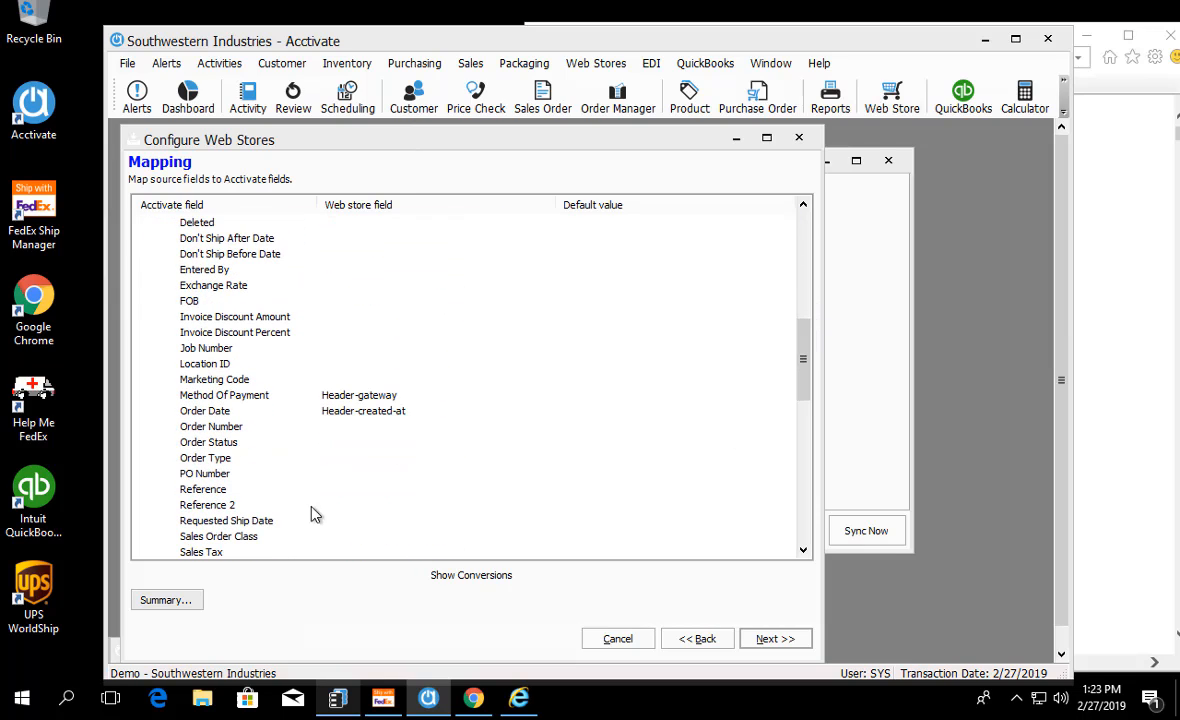
Step: Map the order's Reference field to the WebOrderID web store field
left_click(395, 490)
left_click(549, 490)
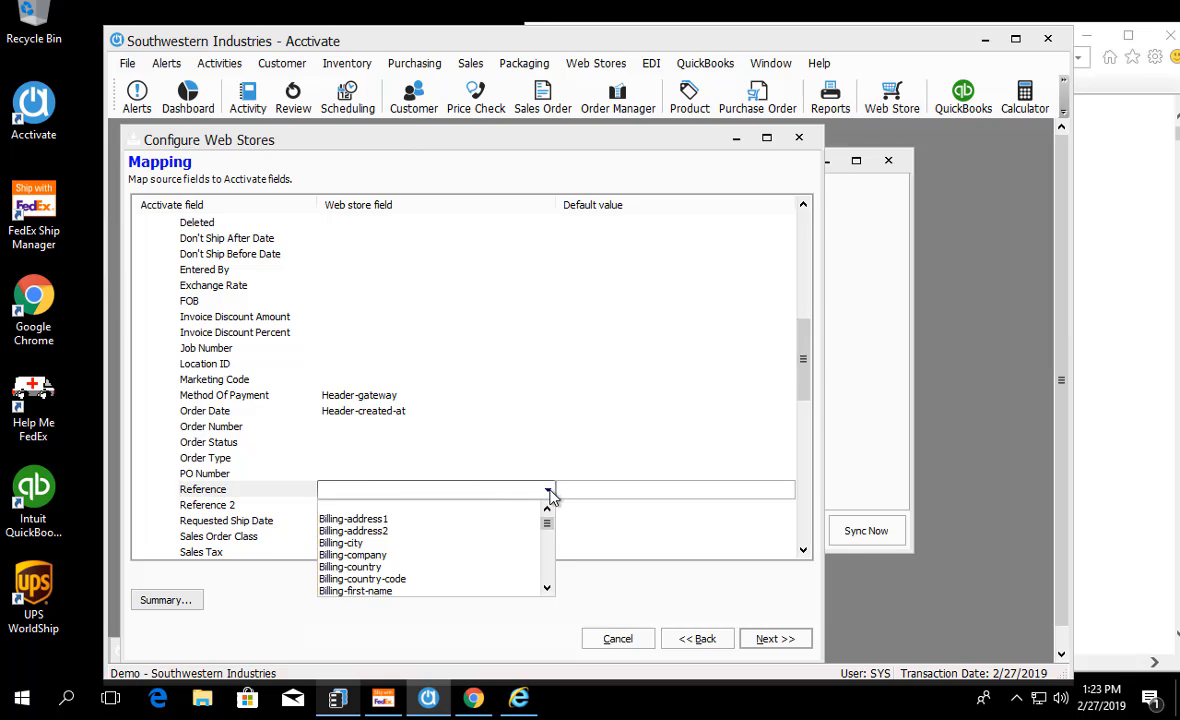
left_click_drag(550, 527, 545, 585)
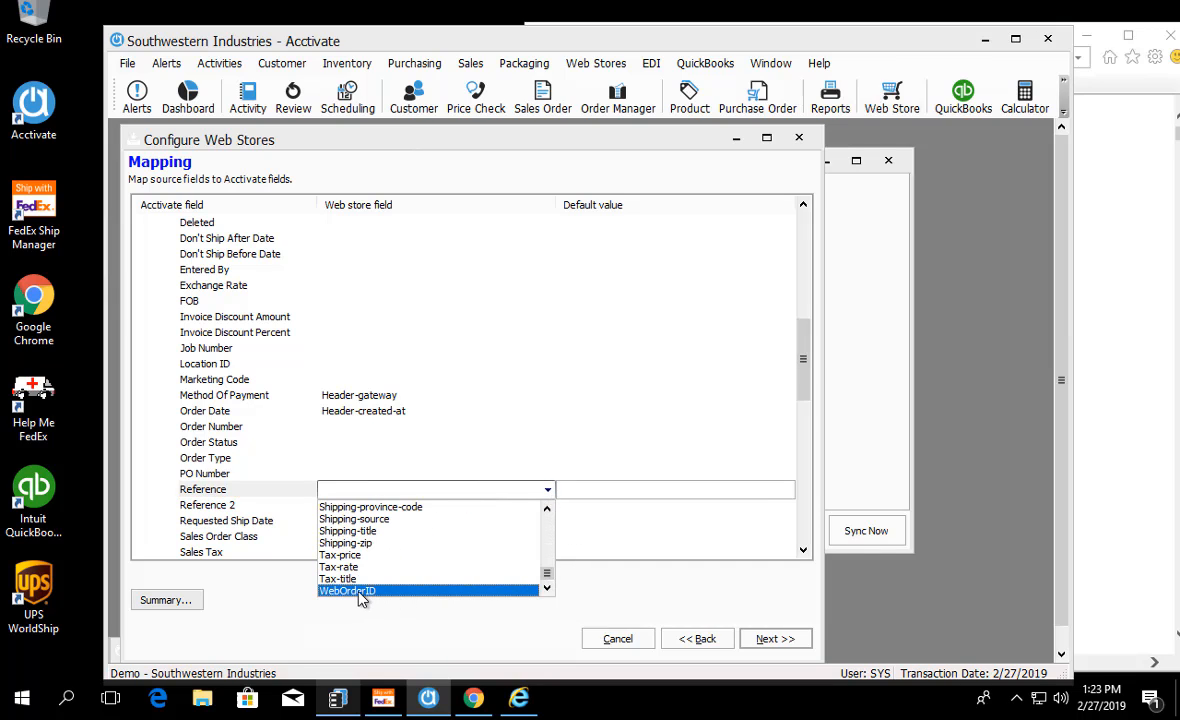
left_click(360, 592)
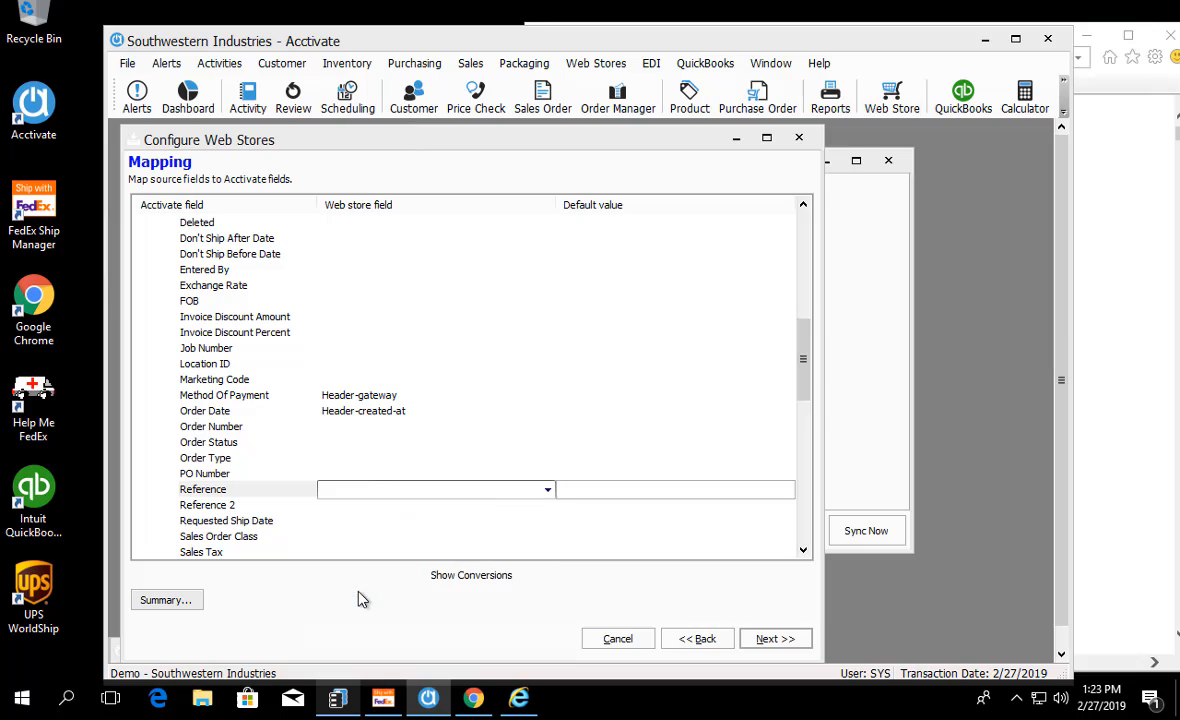
left_click(200, 482)
left_click(200, 474)
left_click(205, 490)
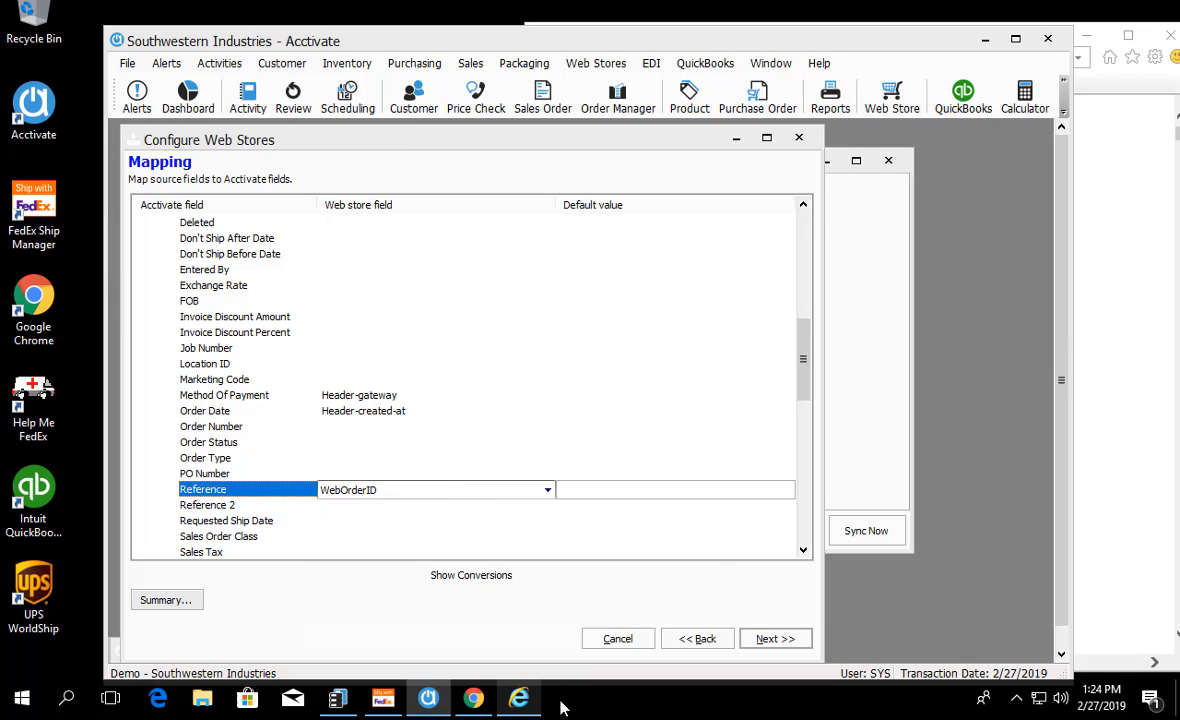
Step: Examine the first order's id element in the Internet Explorer XML, and return to the Mapping page in Acctivate
left_click(518, 698)
left_click_drag(830, 164, 540, 155)
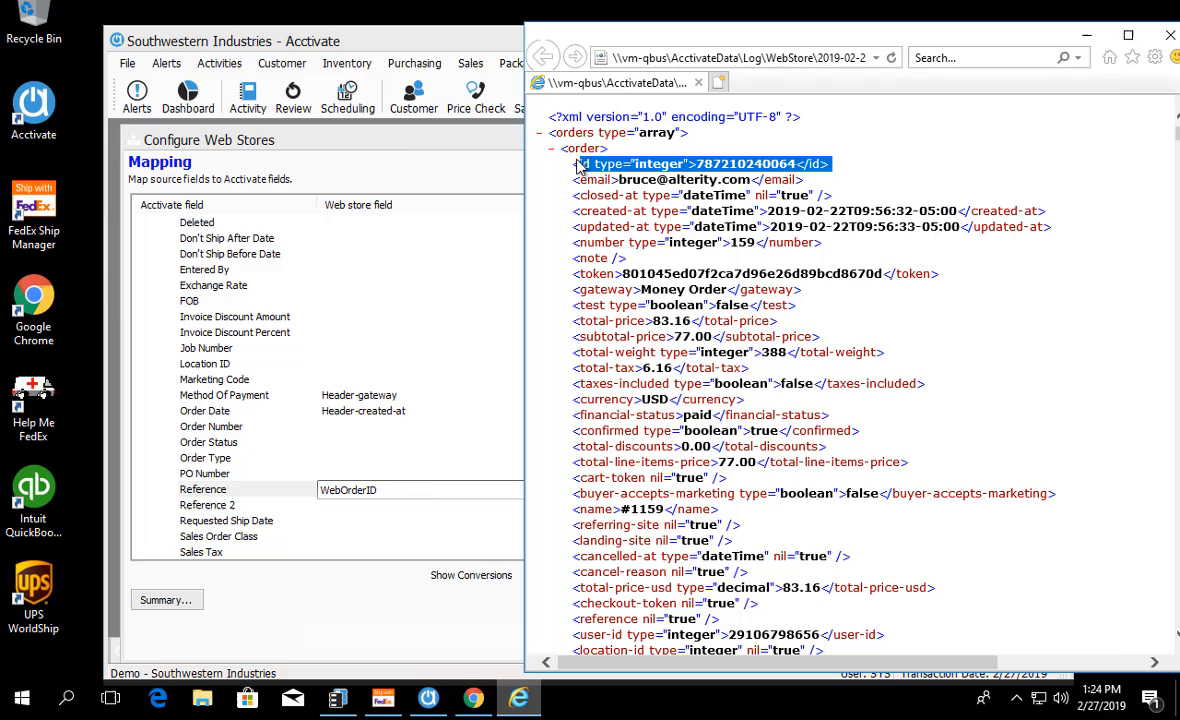
left_click(281, 137)
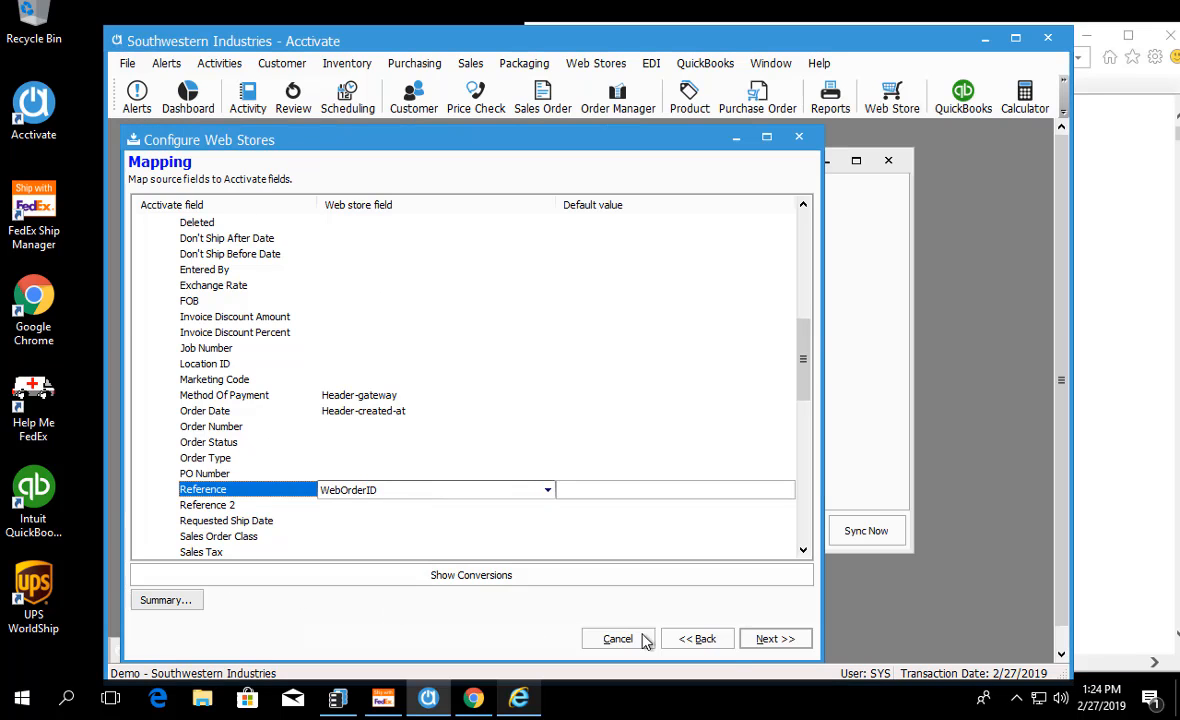
Step: Return to the Source Values page and locate the line item's vendor element in the order XML in Internet Explorer
left_click(692, 638)
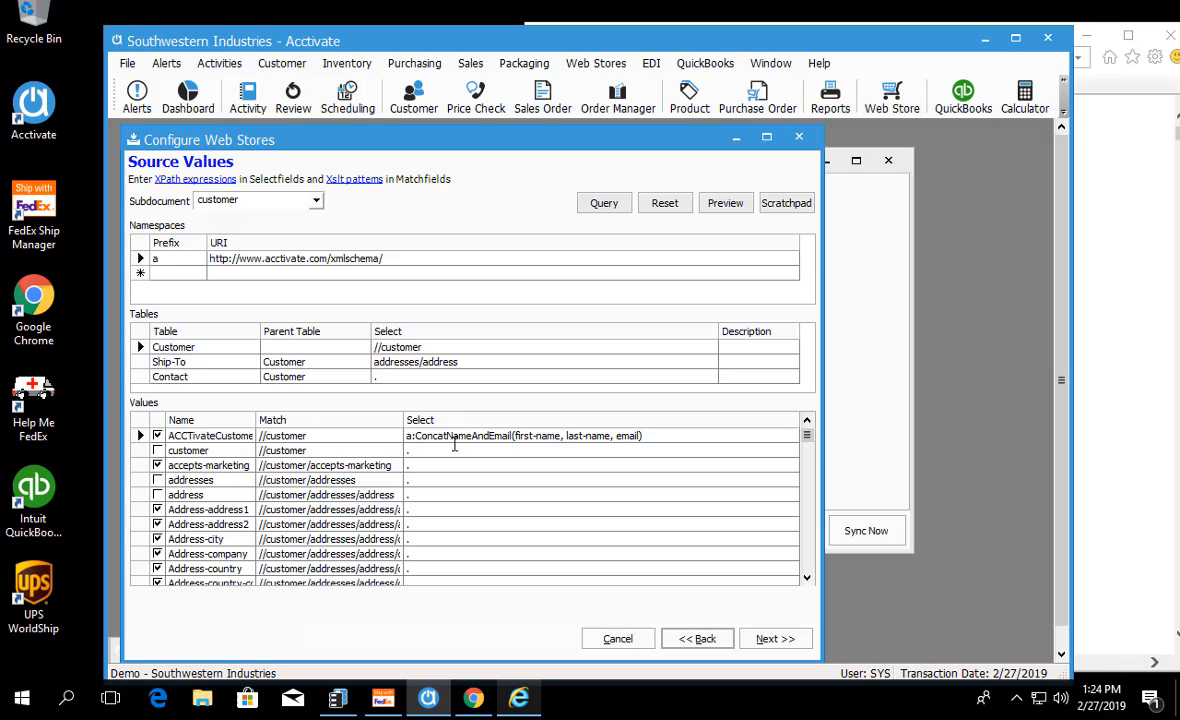
left_click_drag(808, 436, 806, 577)
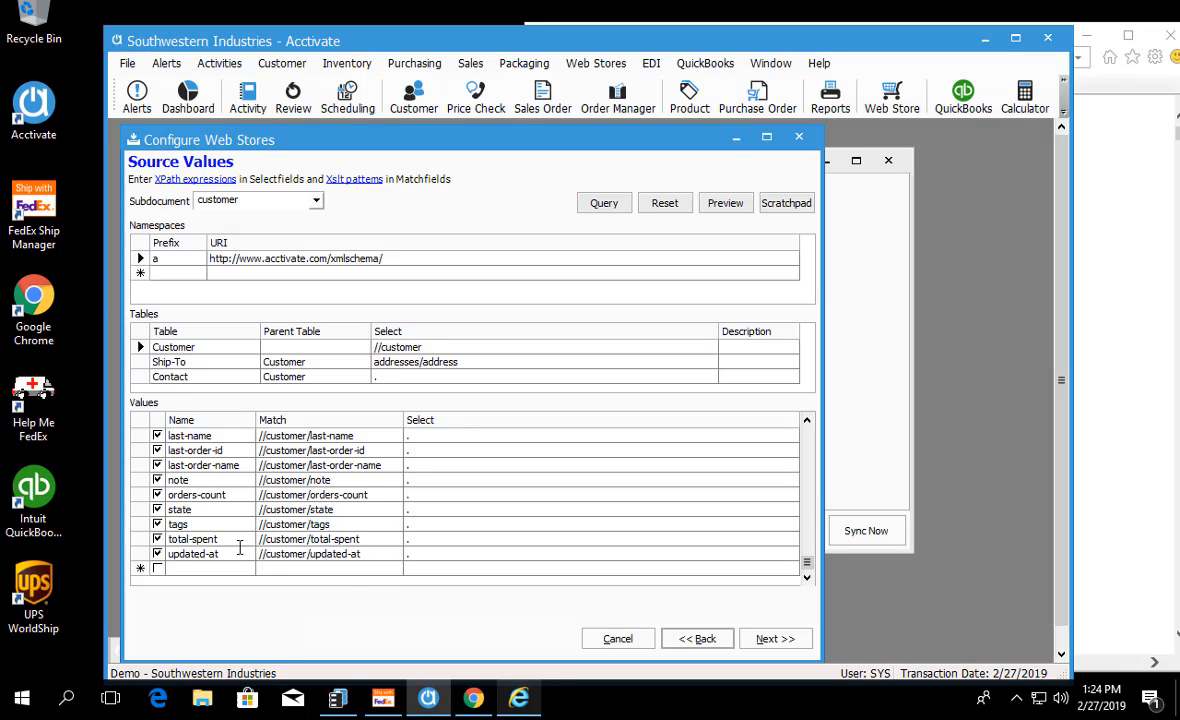
left_click(519, 698)
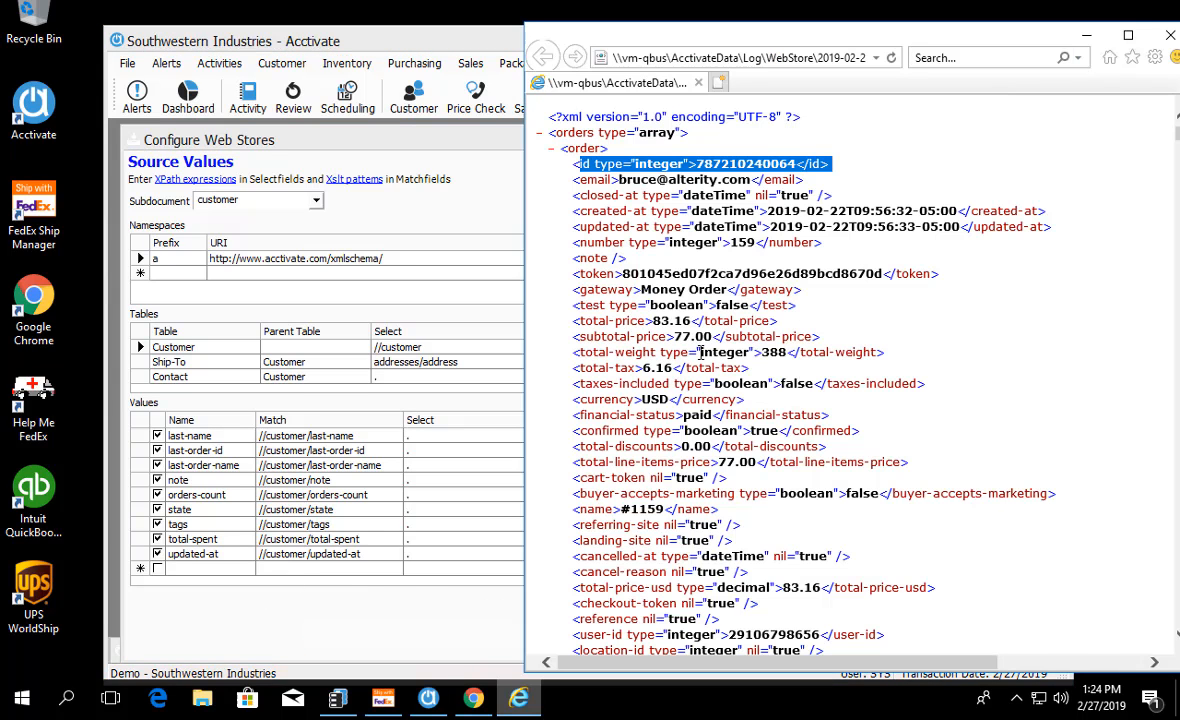
scroll(630, 238, "down", 15)
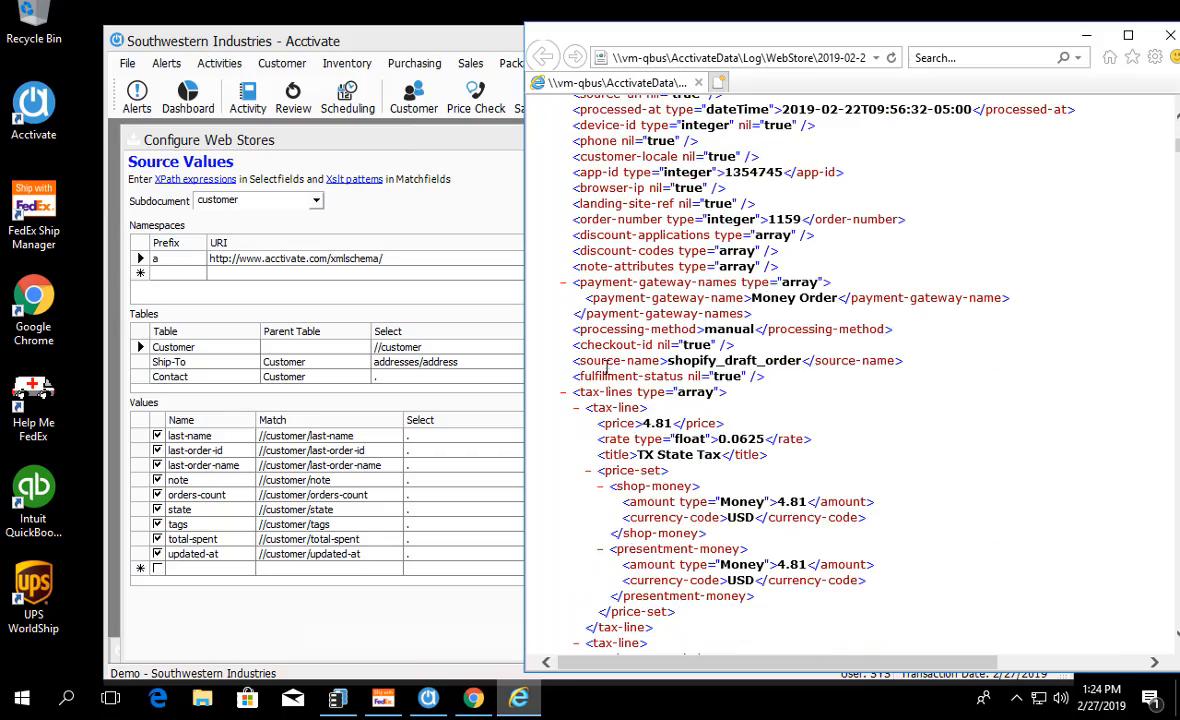
scroll(626, 318, "down", 20)
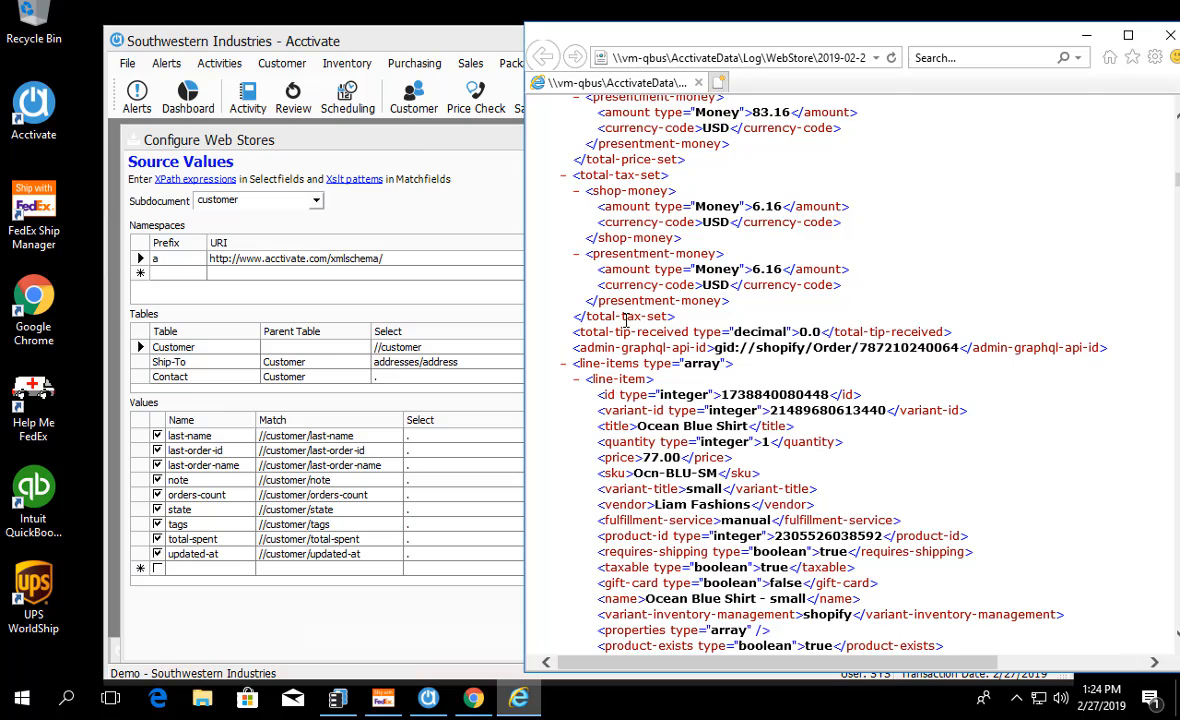
scroll(626, 318, "down", 2)
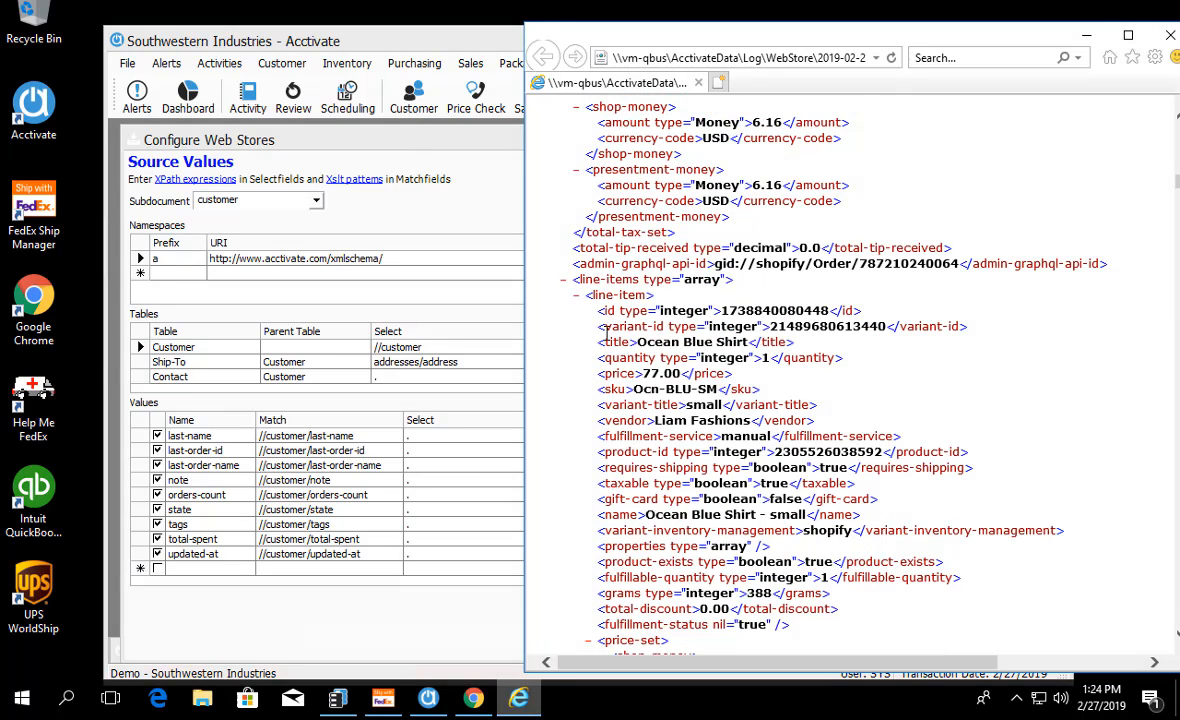
left_click_drag(595, 423, 772, 422)
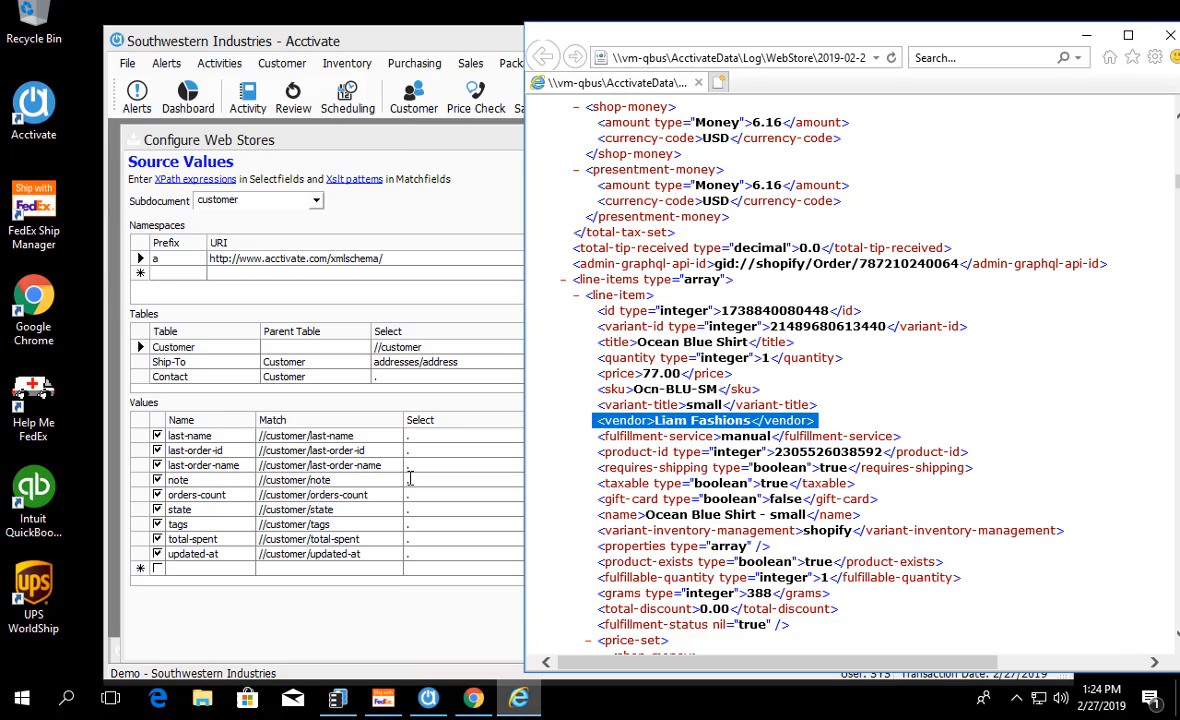
Step: Switch back to Acctivate, load the order subdocument and select the Detail-grams, Detail-id and Detail-name source values
left_click(428, 410)
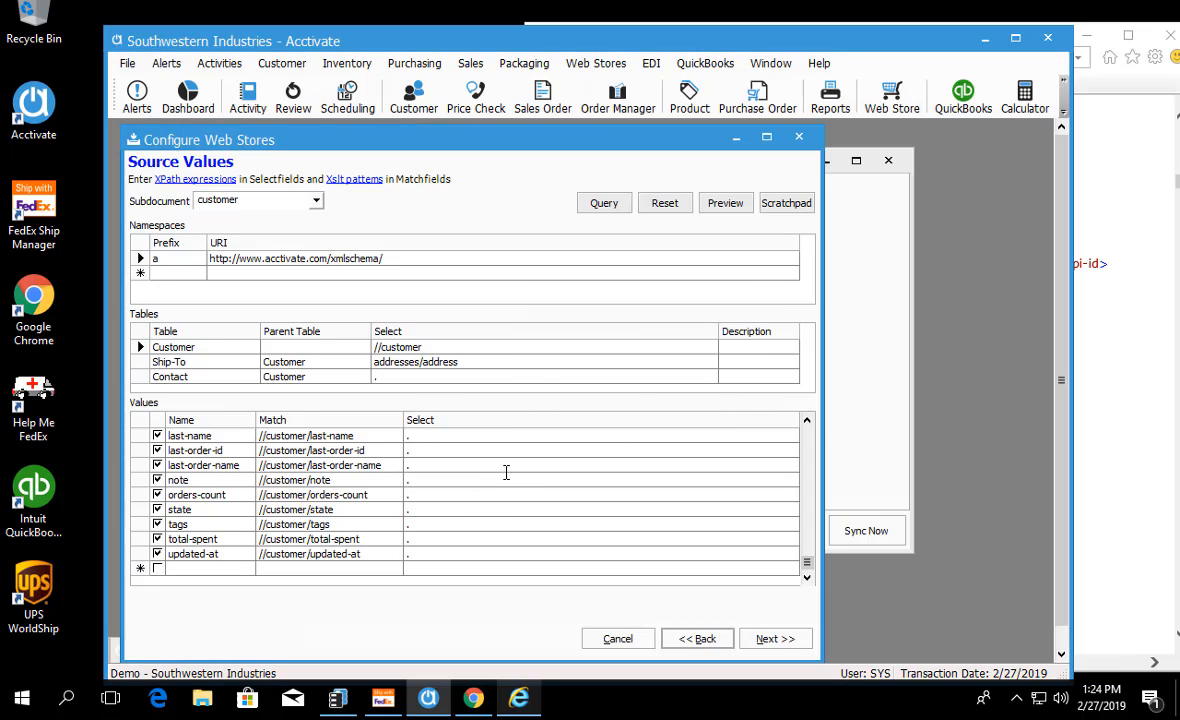
left_click(255, 200)
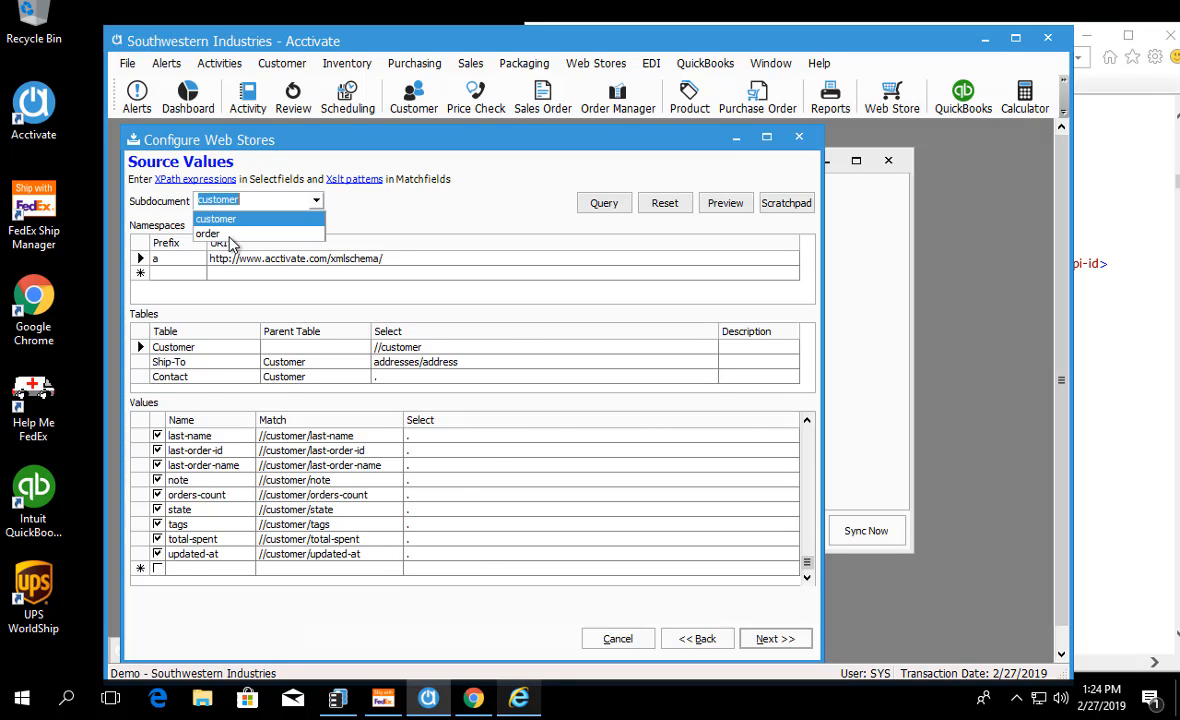
left_click(218, 235)
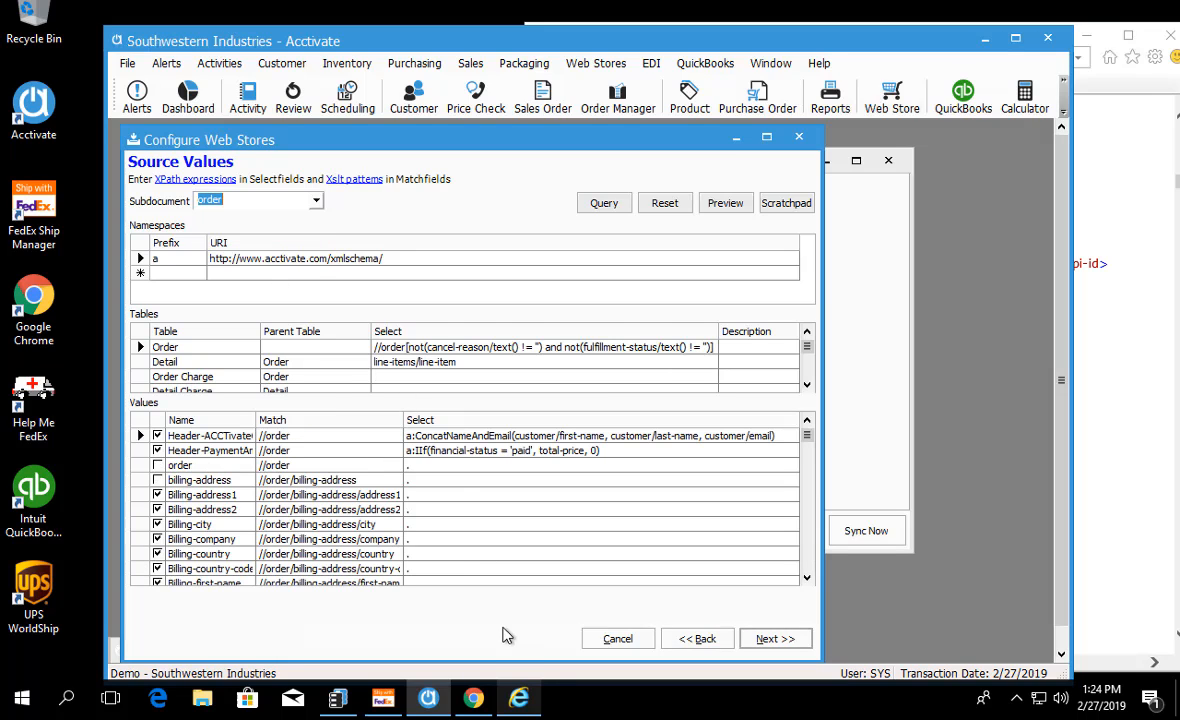
left_click(808, 580)
left_click_drag(808, 580, 808, 580)
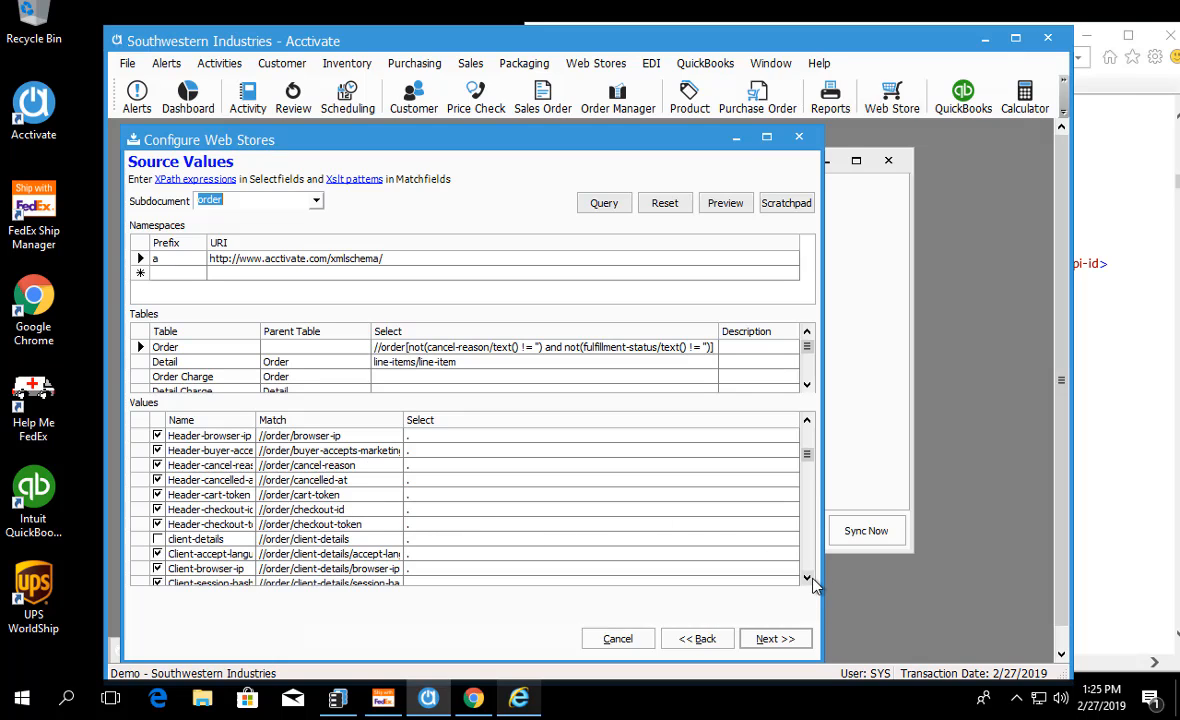
left_click_drag(808, 579, 808, 579)
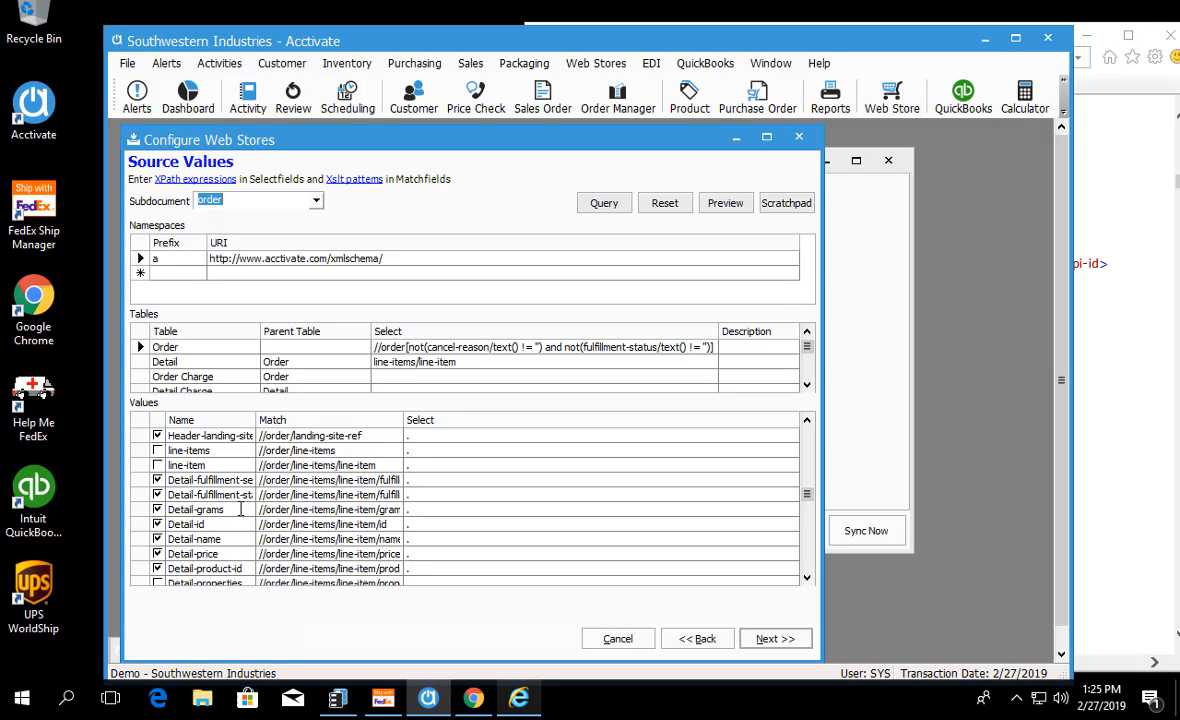
left_click(138, 508)
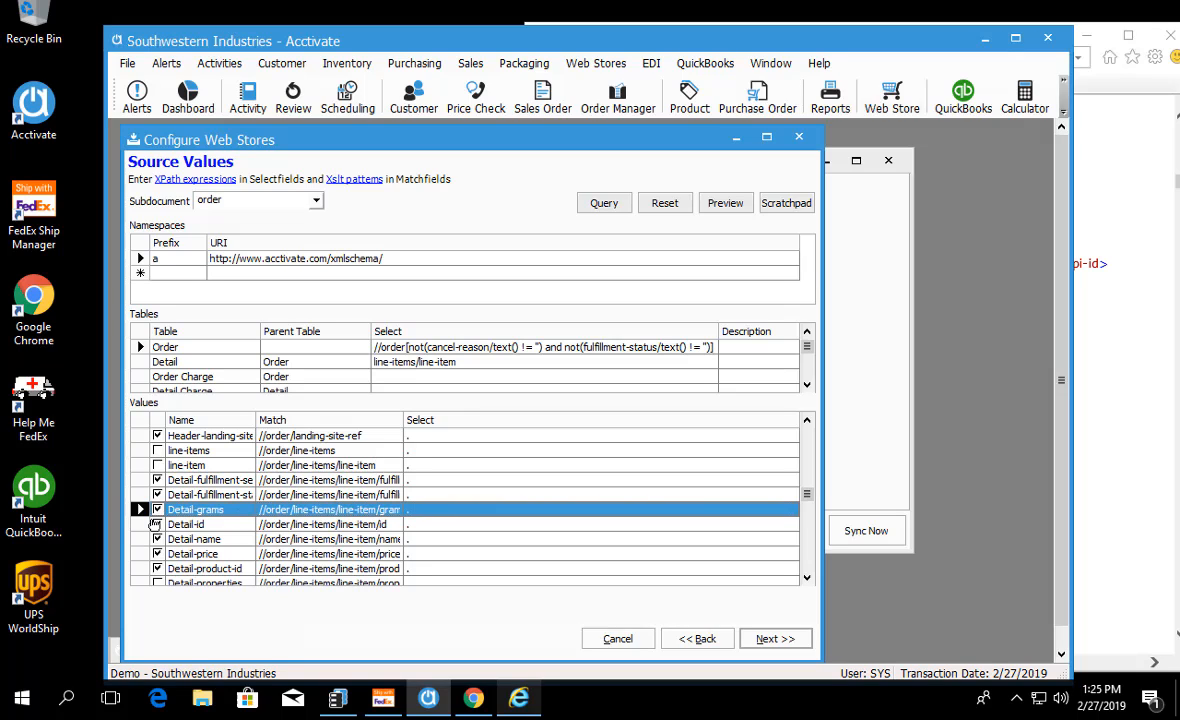
left_click(146, 539, "shift")
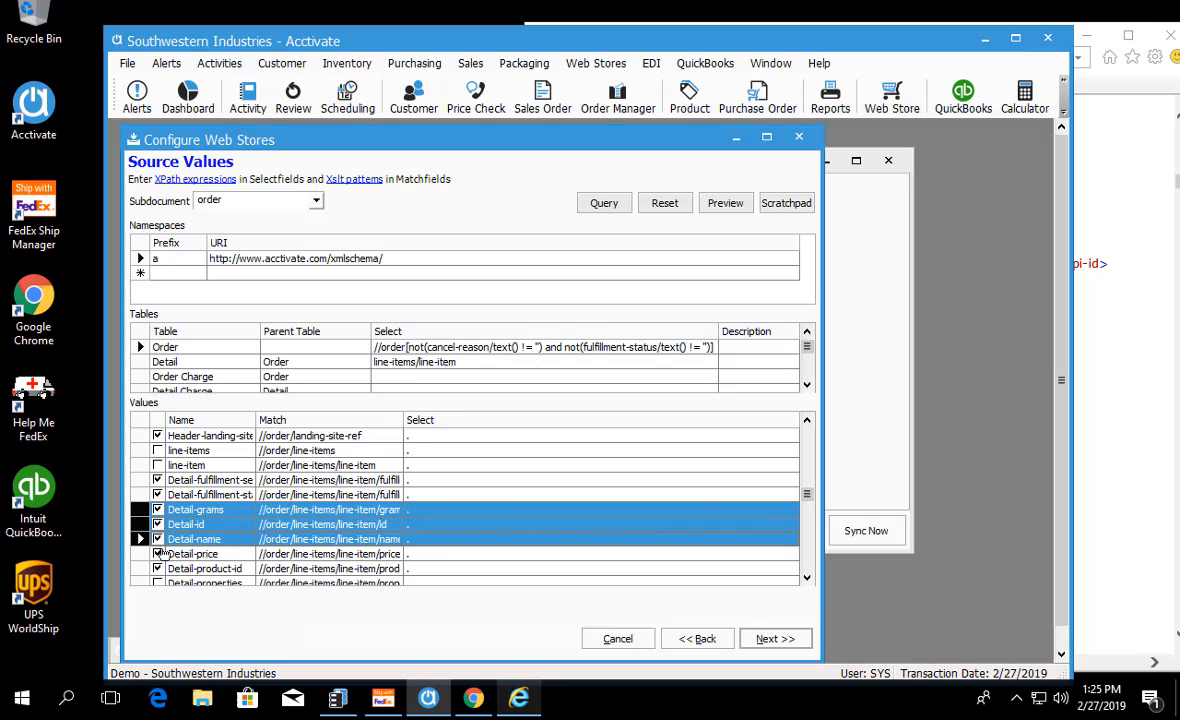
Step: Compare with the vendor element in the order XML and copy the Detail-id value's match path in Acctivate
left_click(518, 698)
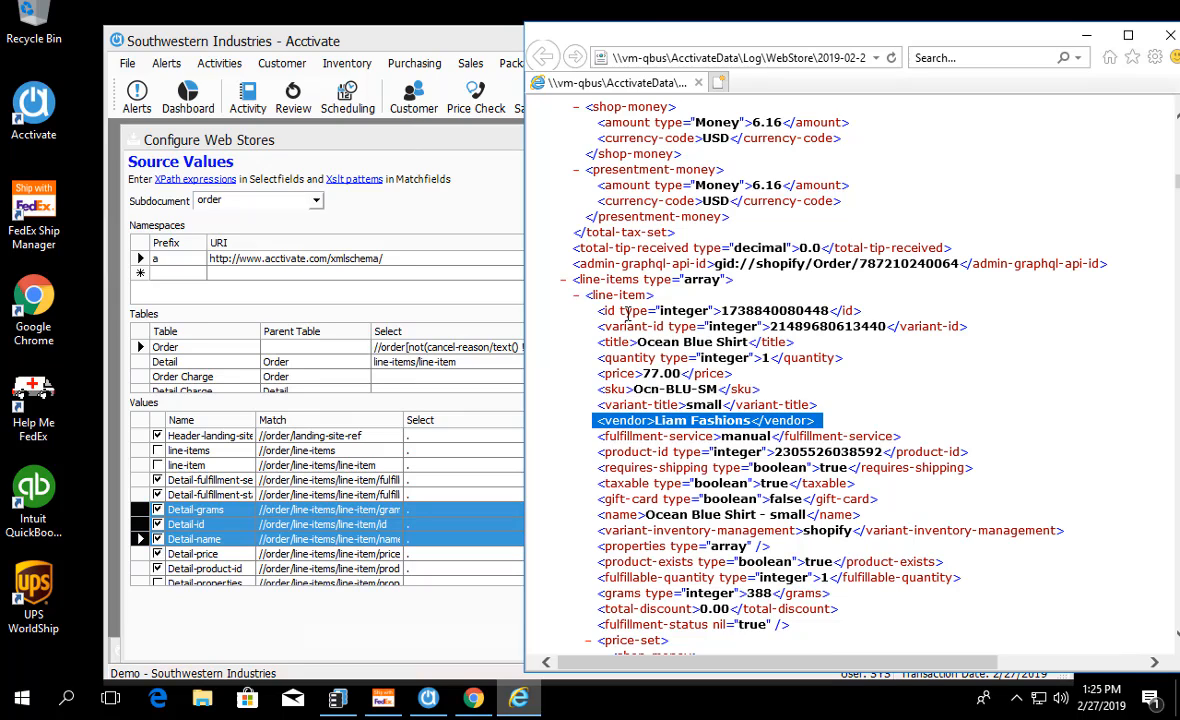
left_click(392, 527)
left_click_drag(390, 524, 248, 522)
key("ctrl+c")
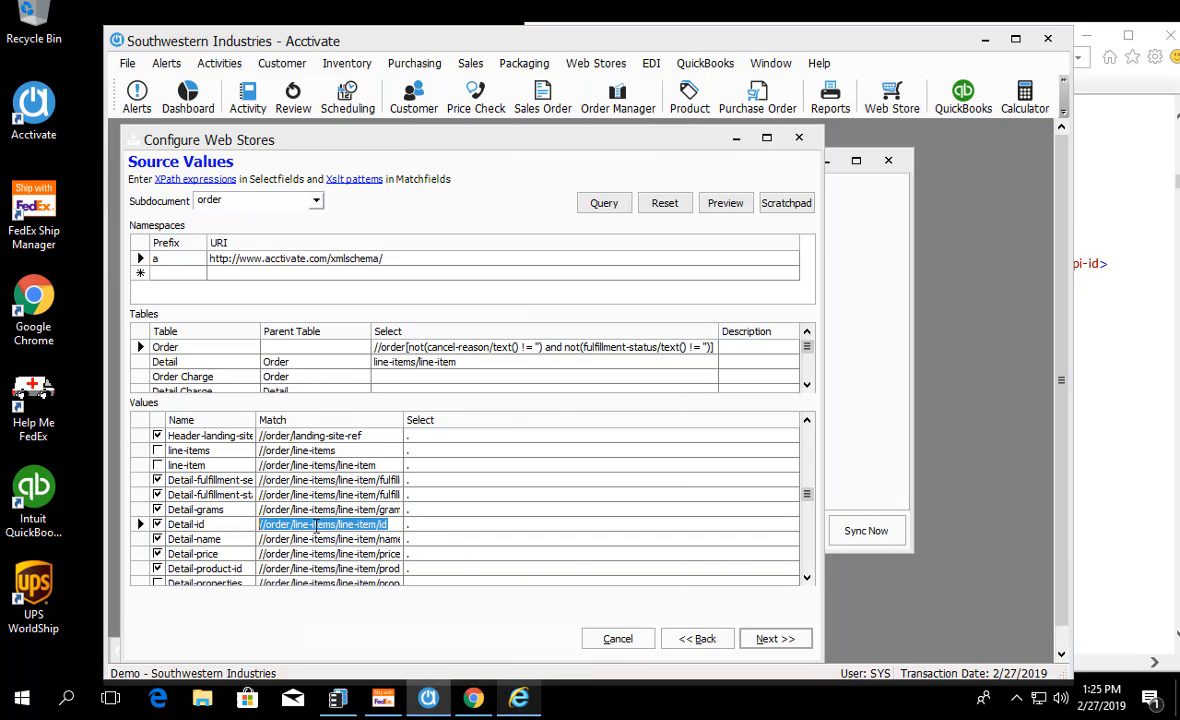
Step: Add an order source value named Vendor with the match path //order/line-items/line-item/vendor and fill in its select expression
scroll(265, 530, "down", 12)
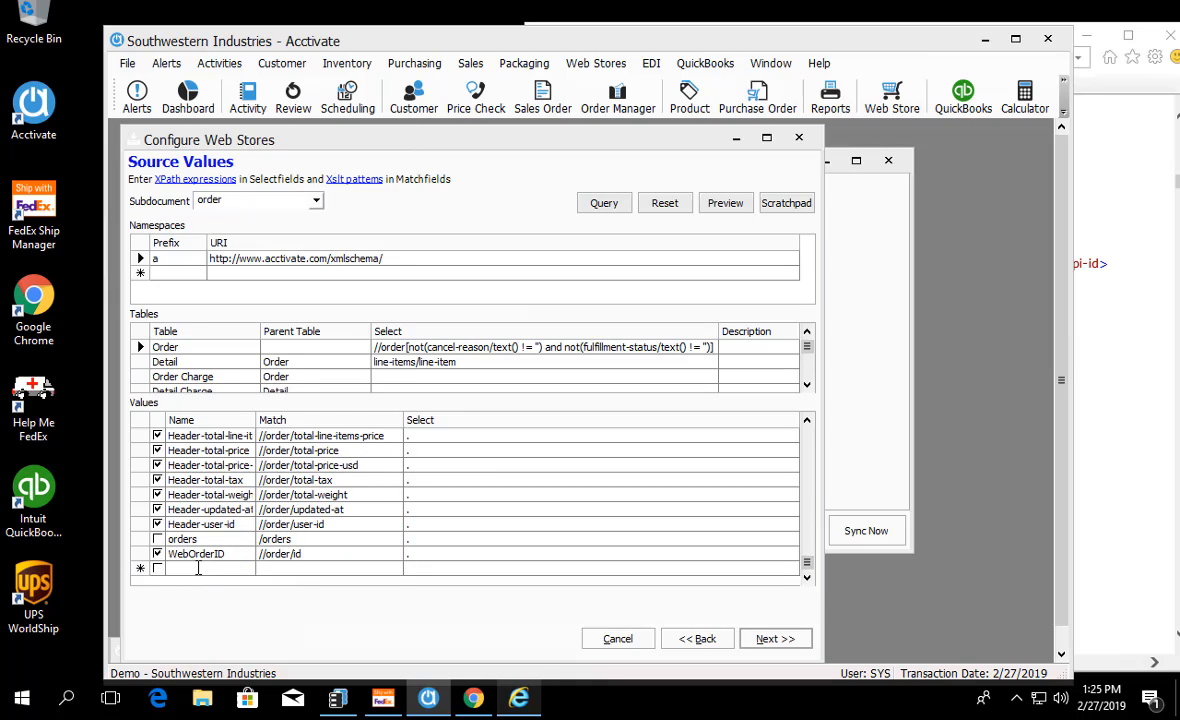
type("Vendor")
key("ctrl+v")
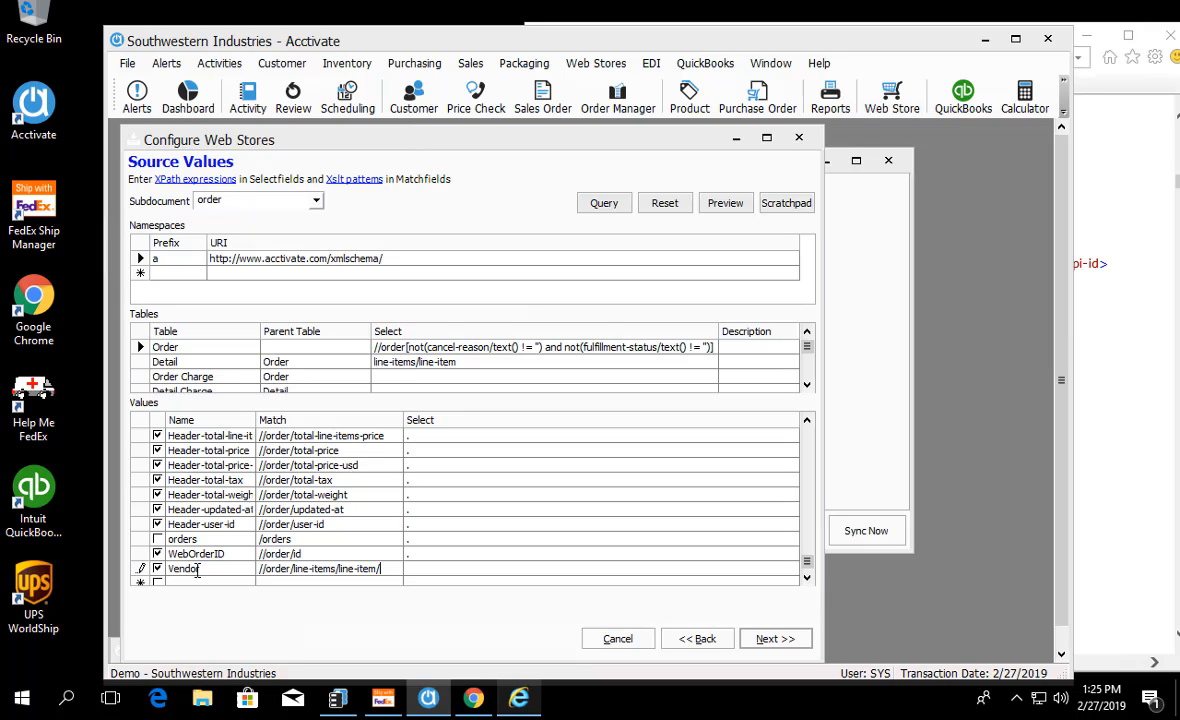
type("vendor")
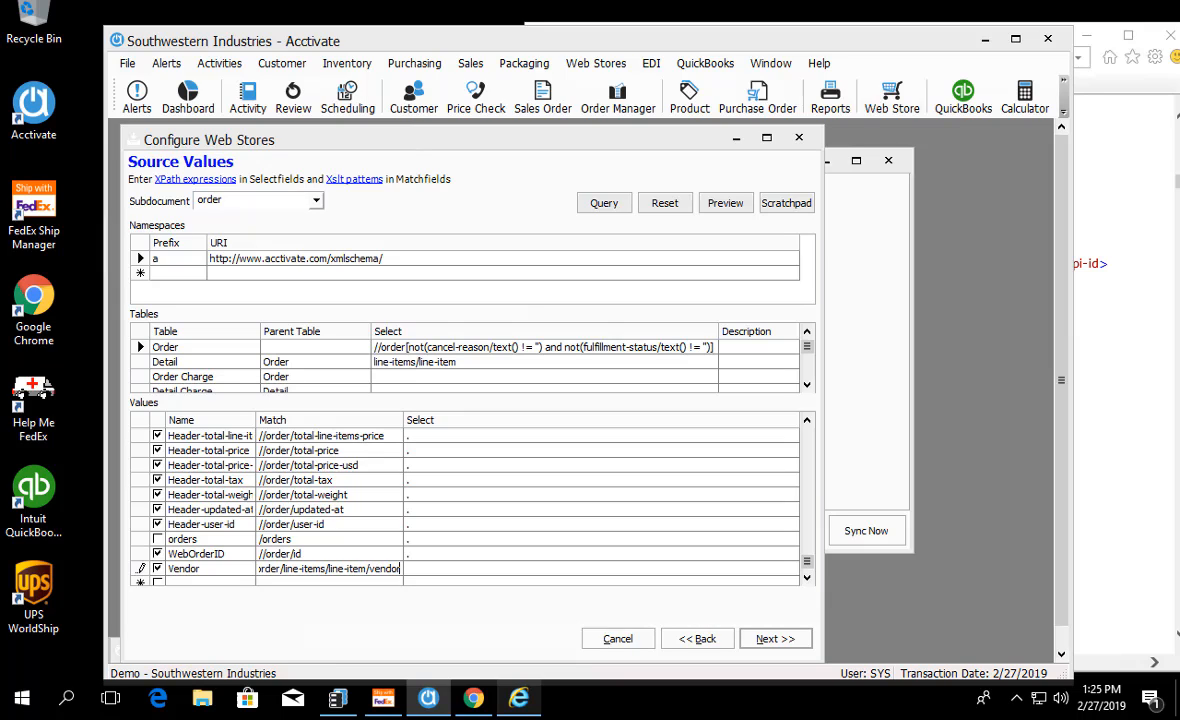
left_click(450, 571)
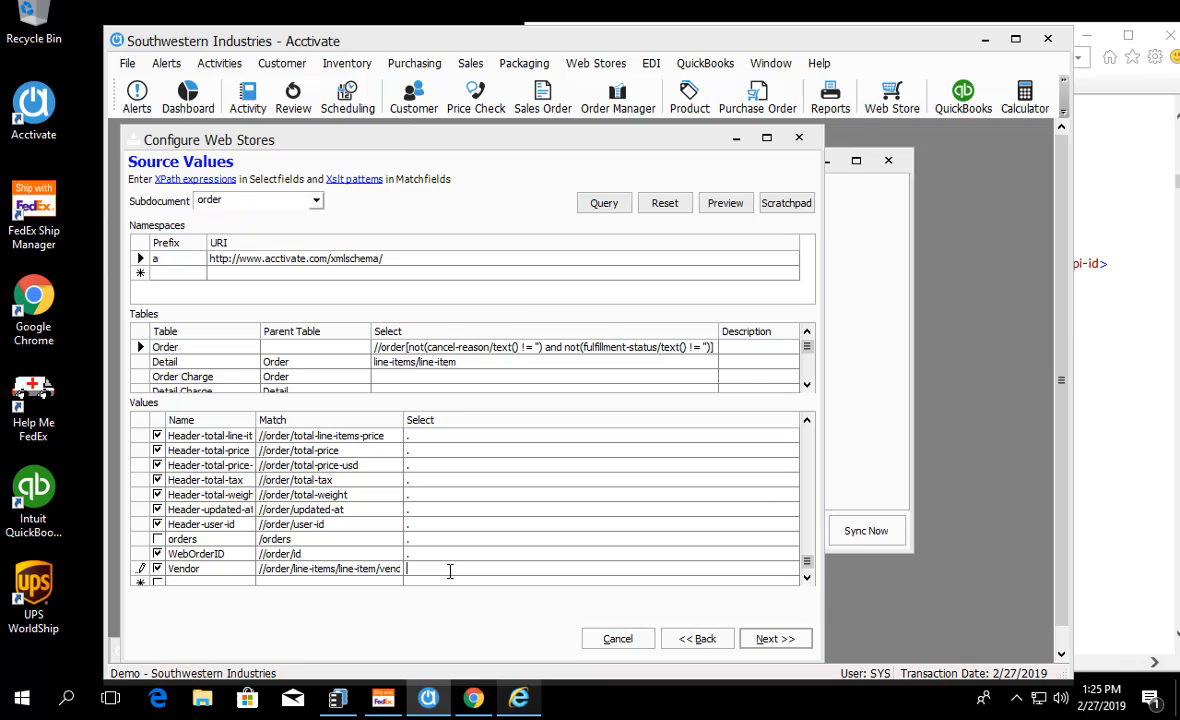
left_click(470, 525)
Step: Proceed to the Mapping page and expand the Detail fields of the Order Document as far as Reference
left_click(784, 640)
left_click(141, 238)
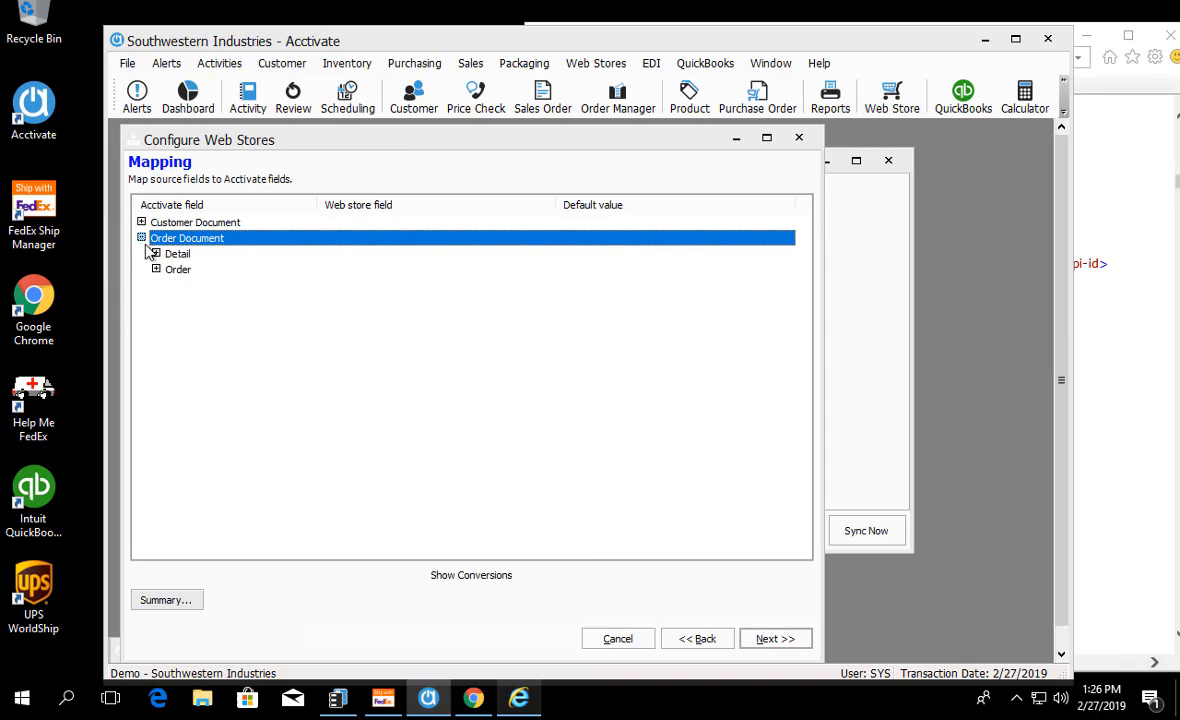
left_click(156, 254)
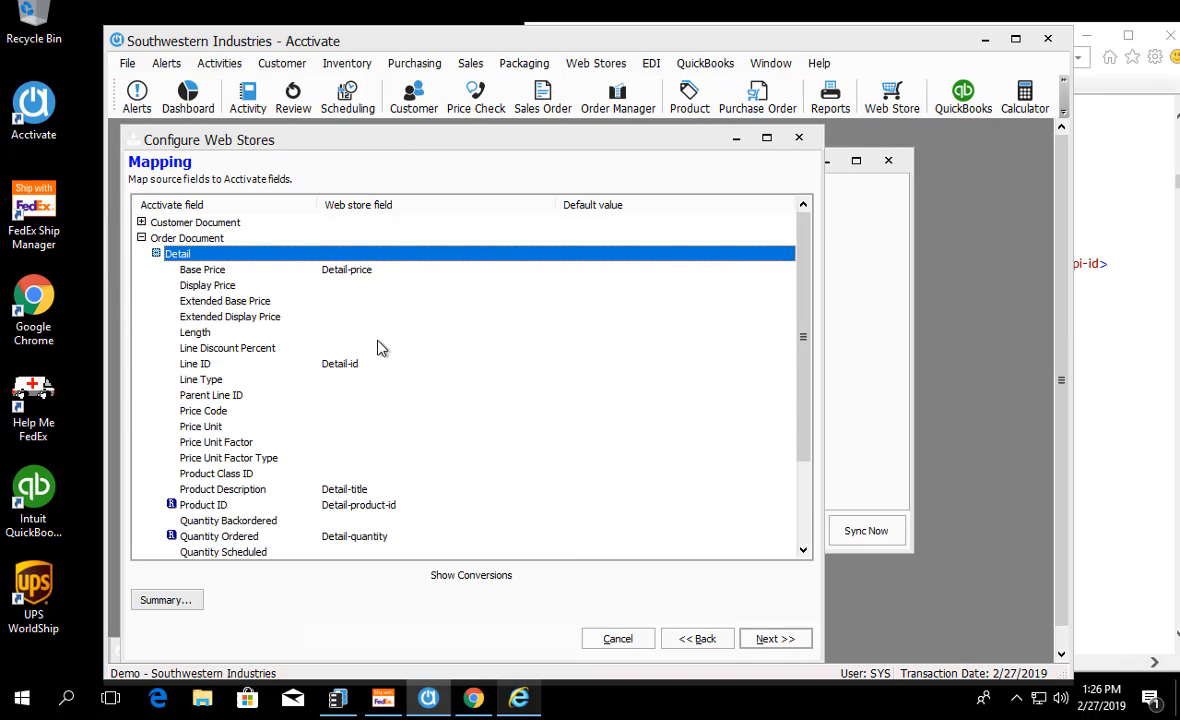
left_click_drag(805, 315, 816, 371)
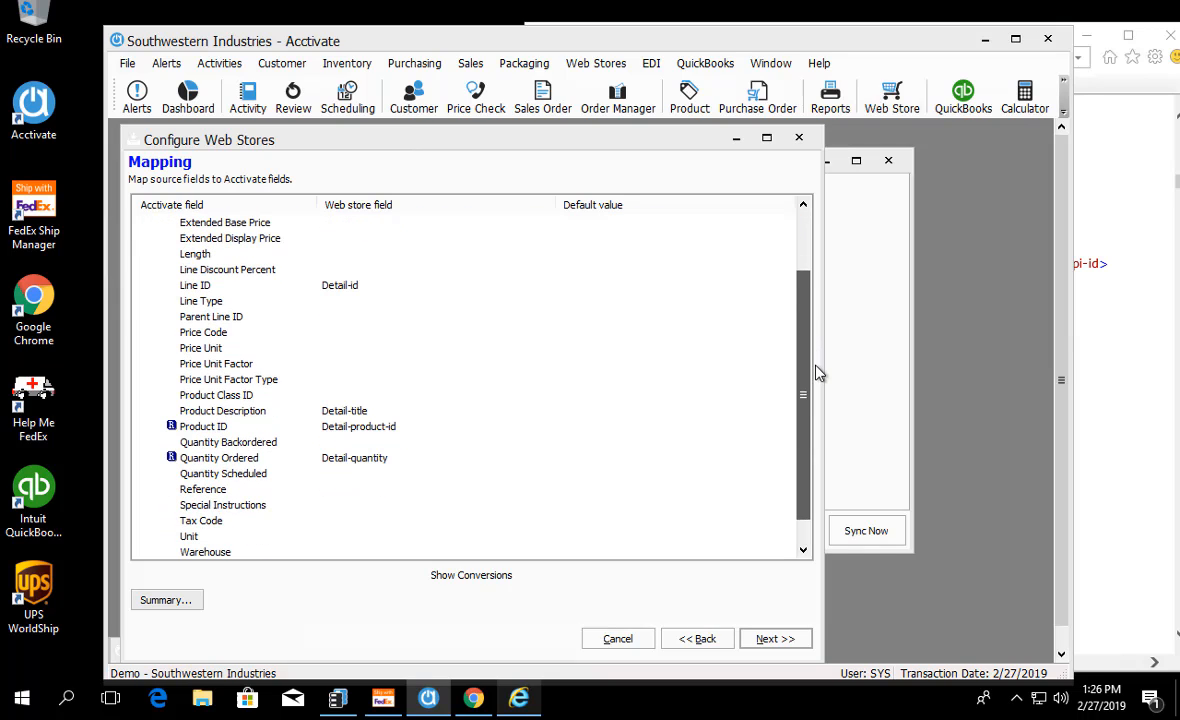
Step: Map the Detail section's Reference field to the Vendor web store field
left_click(212, 490)
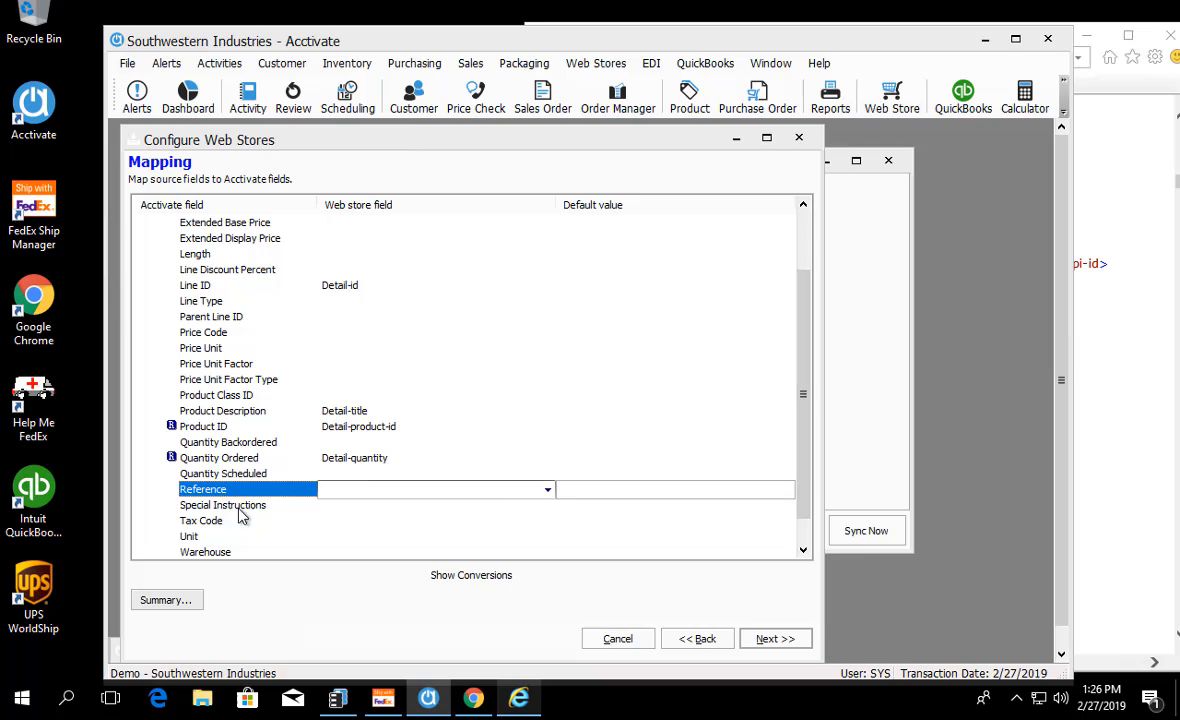
left_click(548, 490)
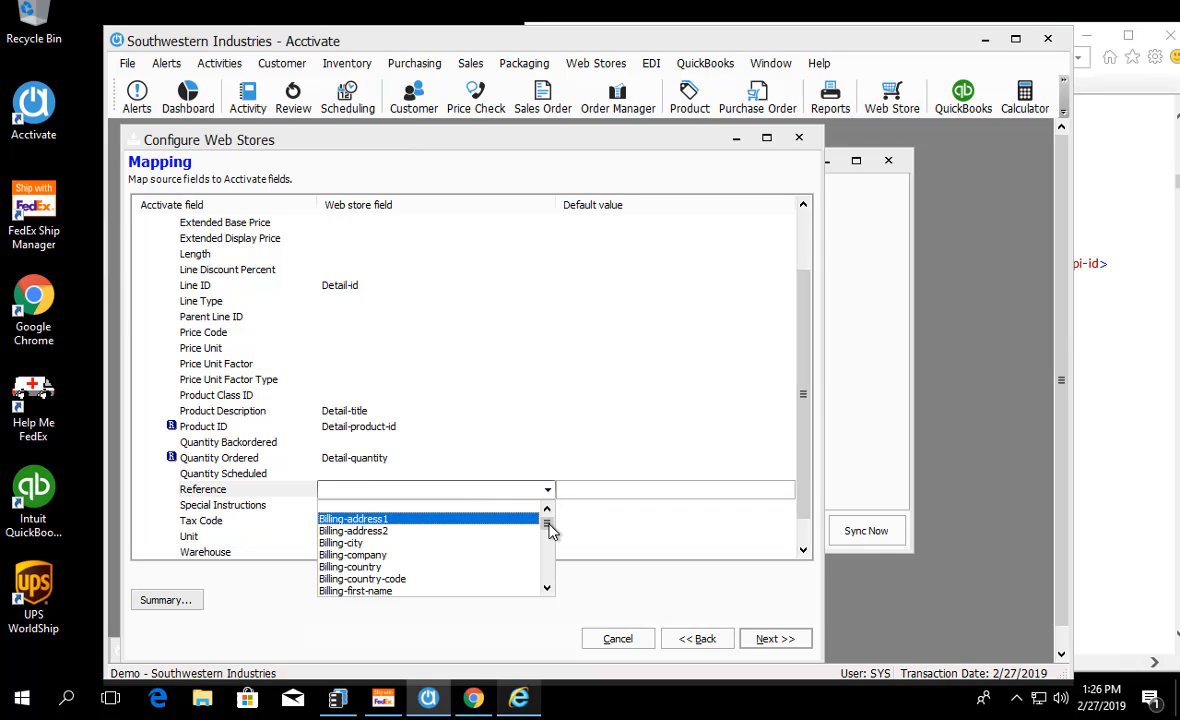
left_click_drag(548, 519, 545, 585)
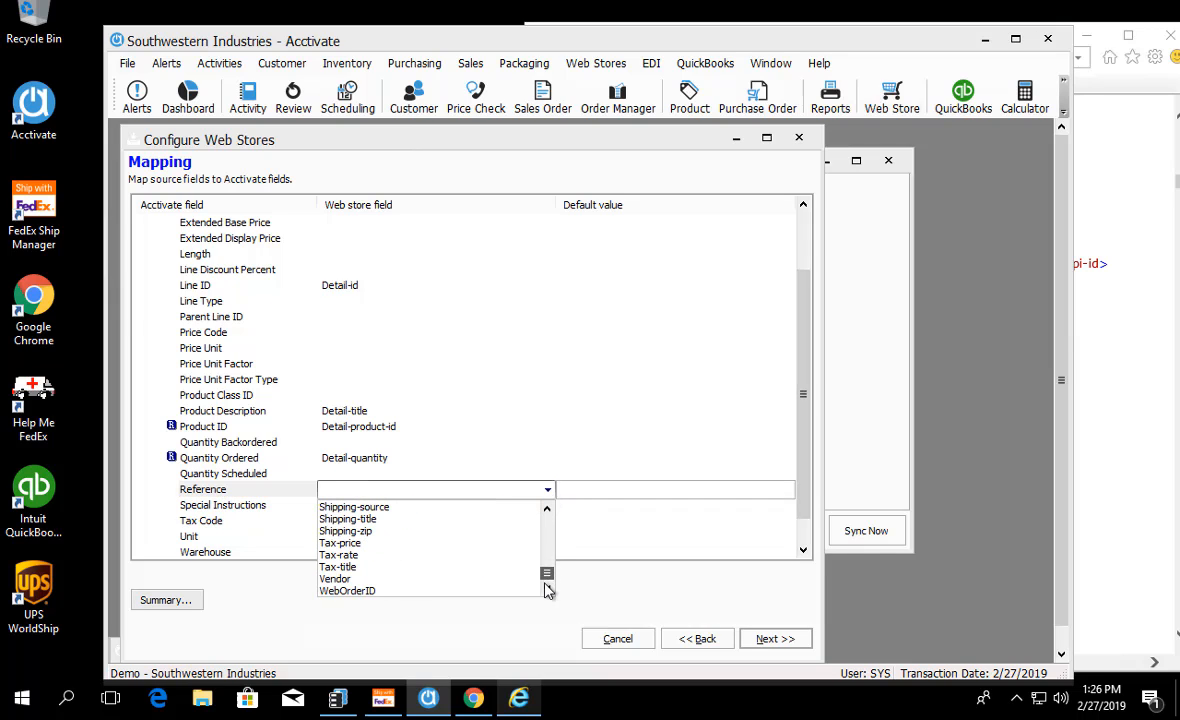
left_click(432, 580)
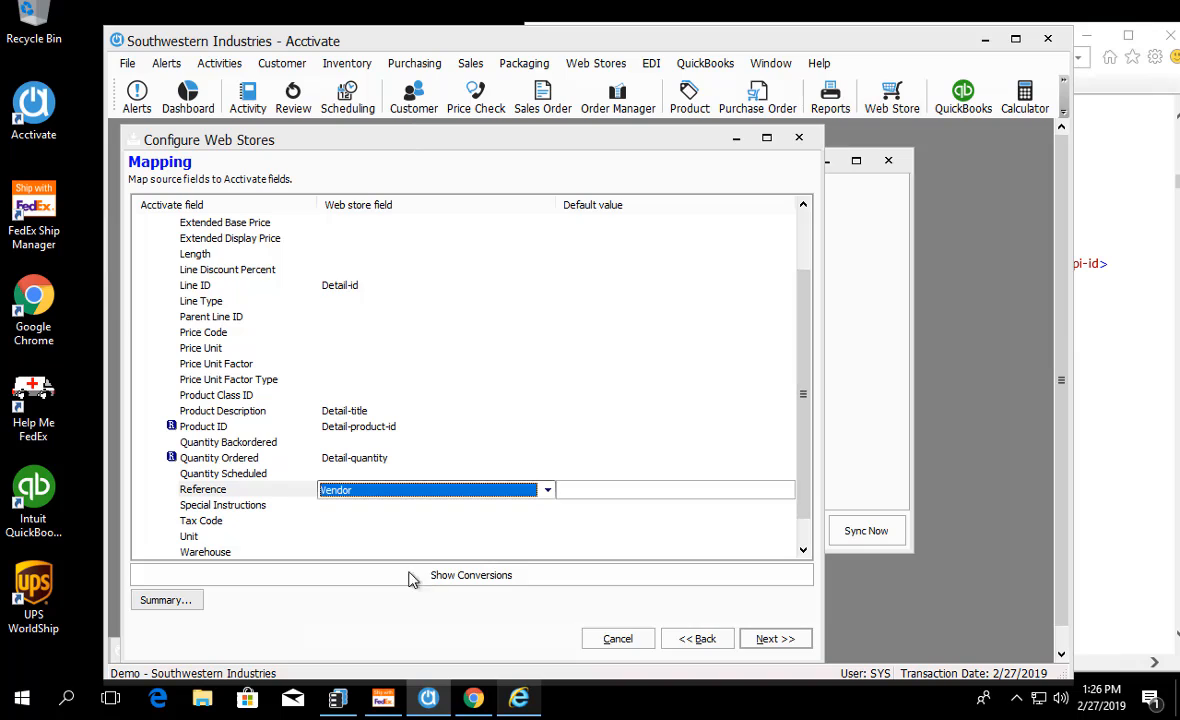
left_click(200, 472)
left_click(203, 490)
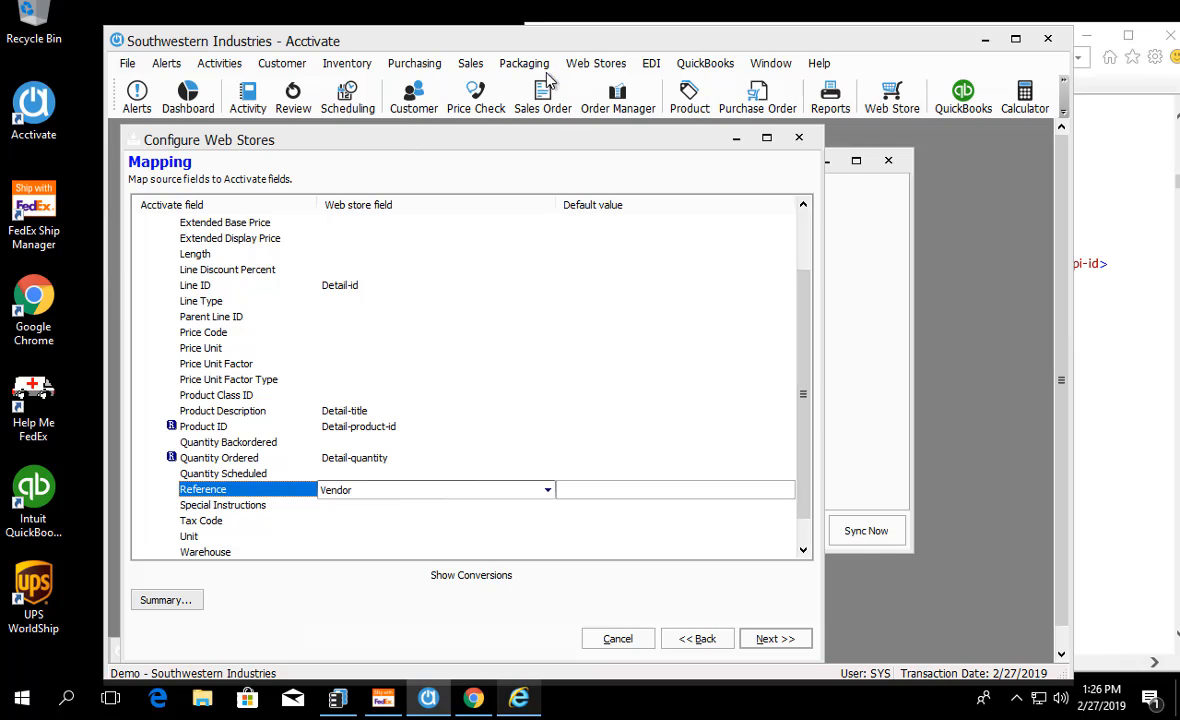
Step: Open an existing sales order, examine the Reference column of its detail lines, and minimize the order window
left_click(520, 95)
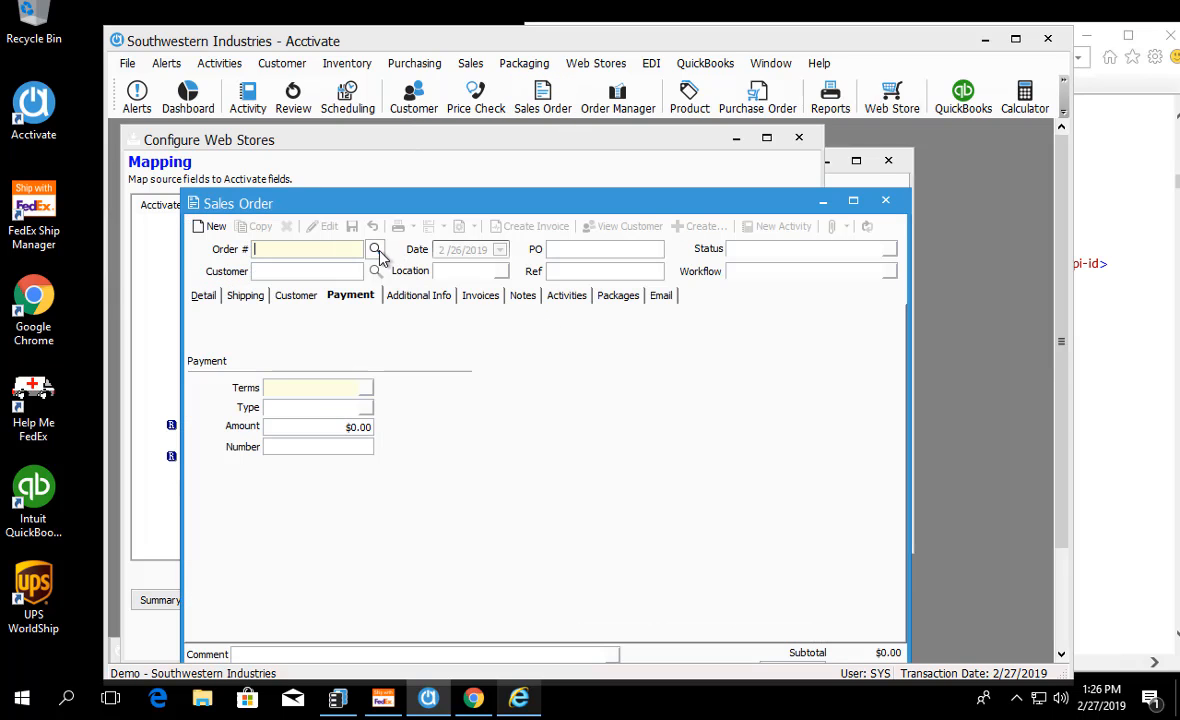
double_click(400, 322)
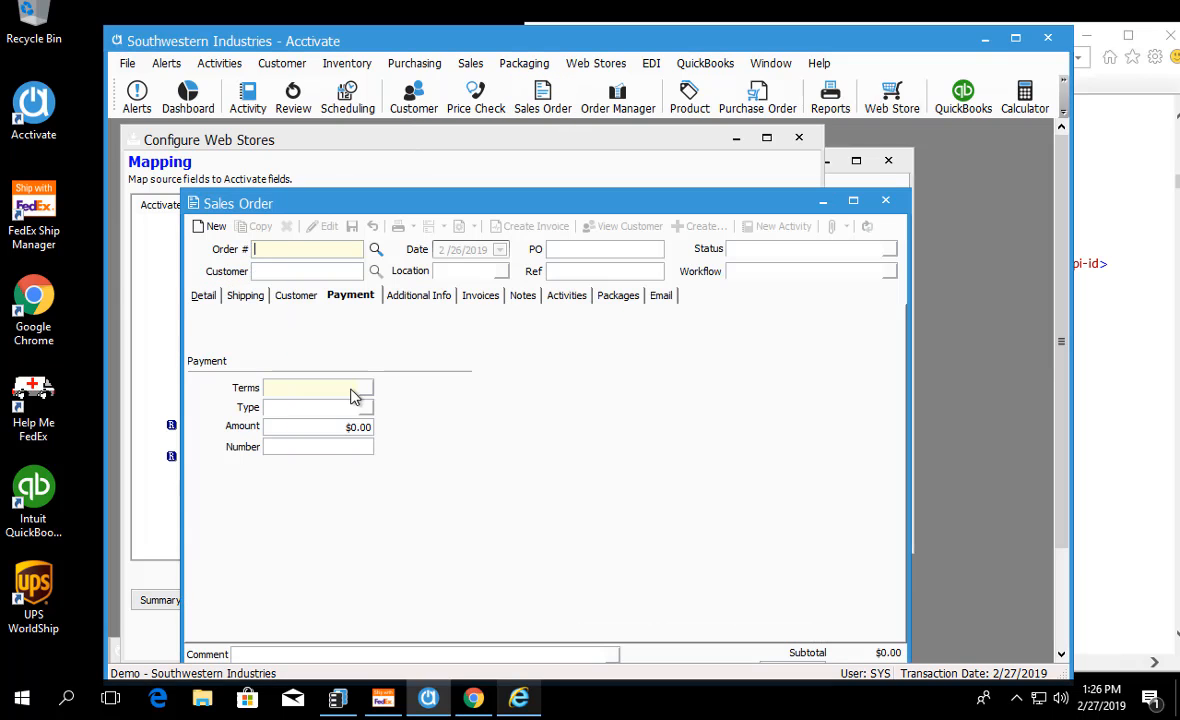
left_click(201, 296)
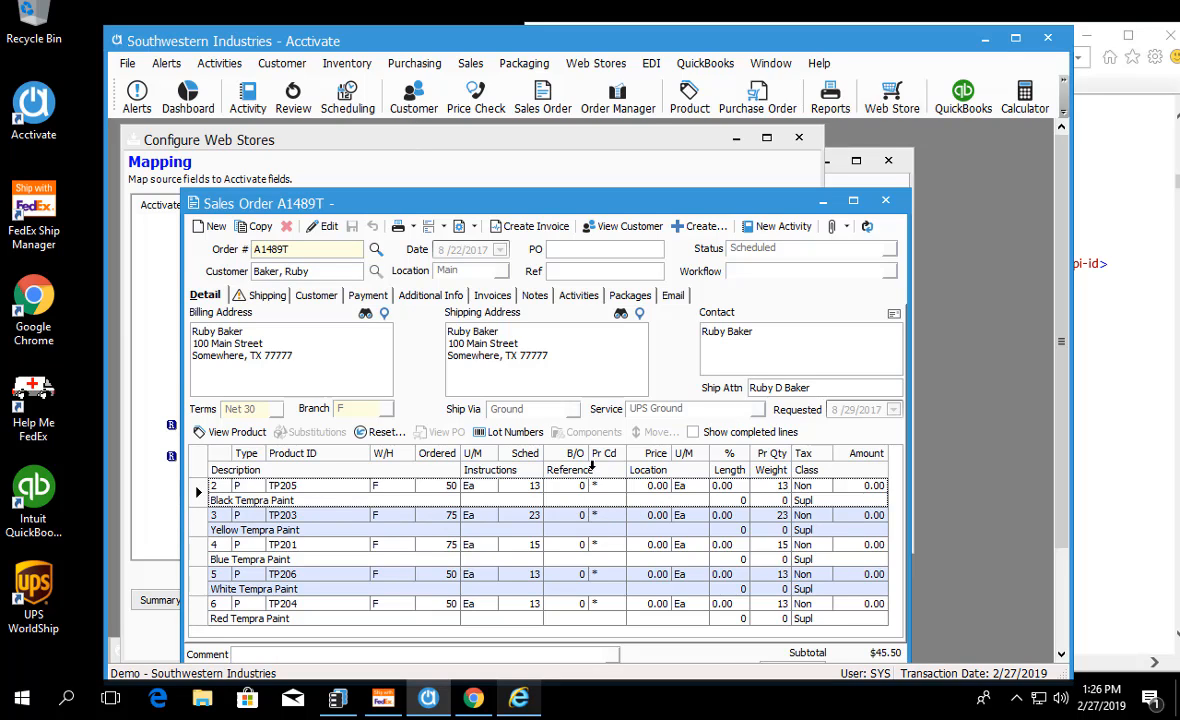
left_click(560, 470)
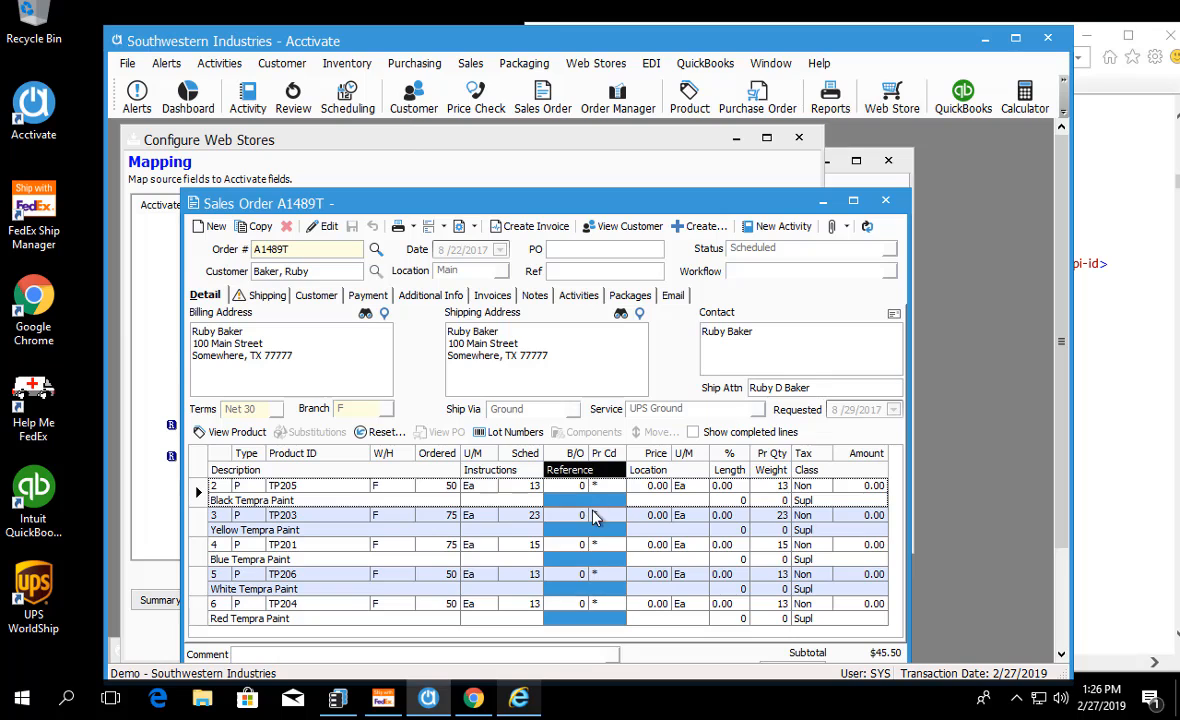
left_click(822, 203)
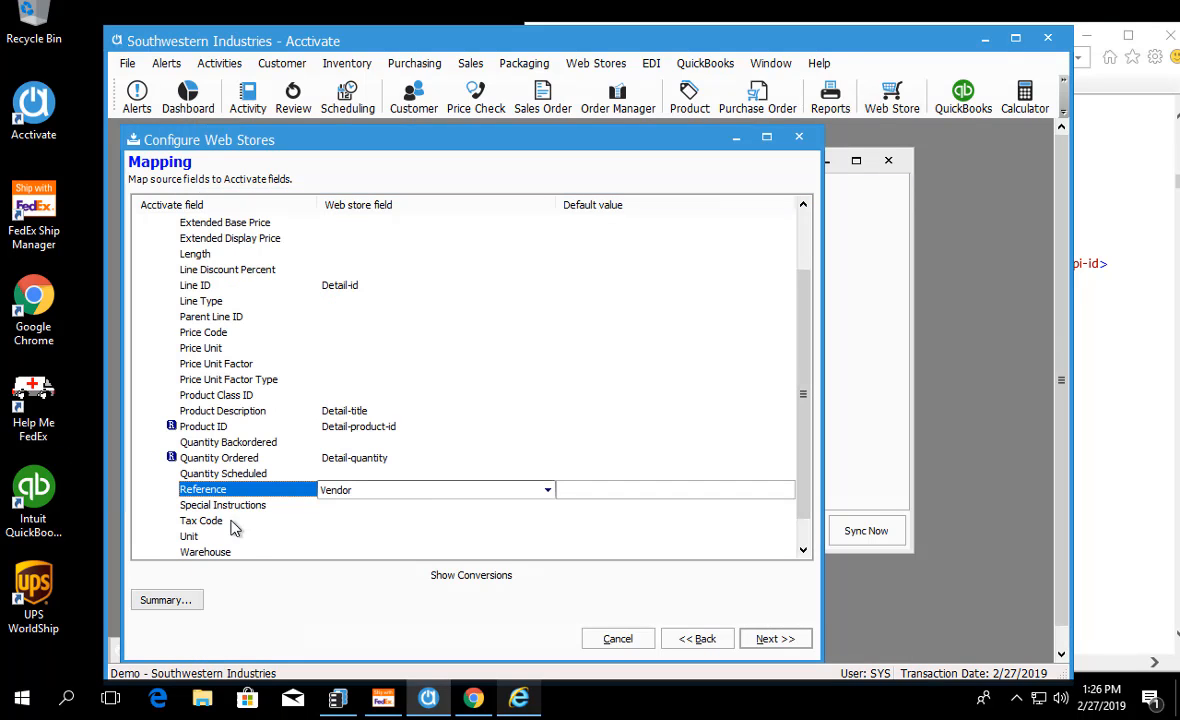
Step: Go back to the Source Values page and load the order subdocument's values, moving toward the end of the list
key("Delete")
left_click(230, 395)
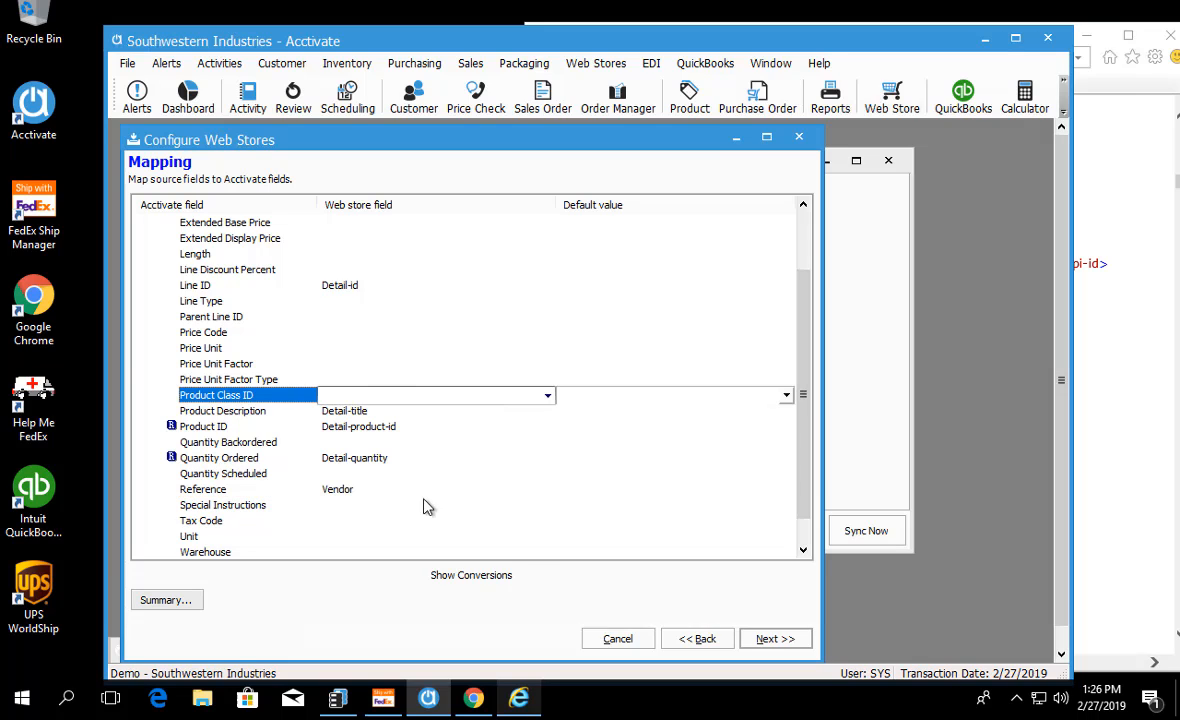
left_click(705, 644)
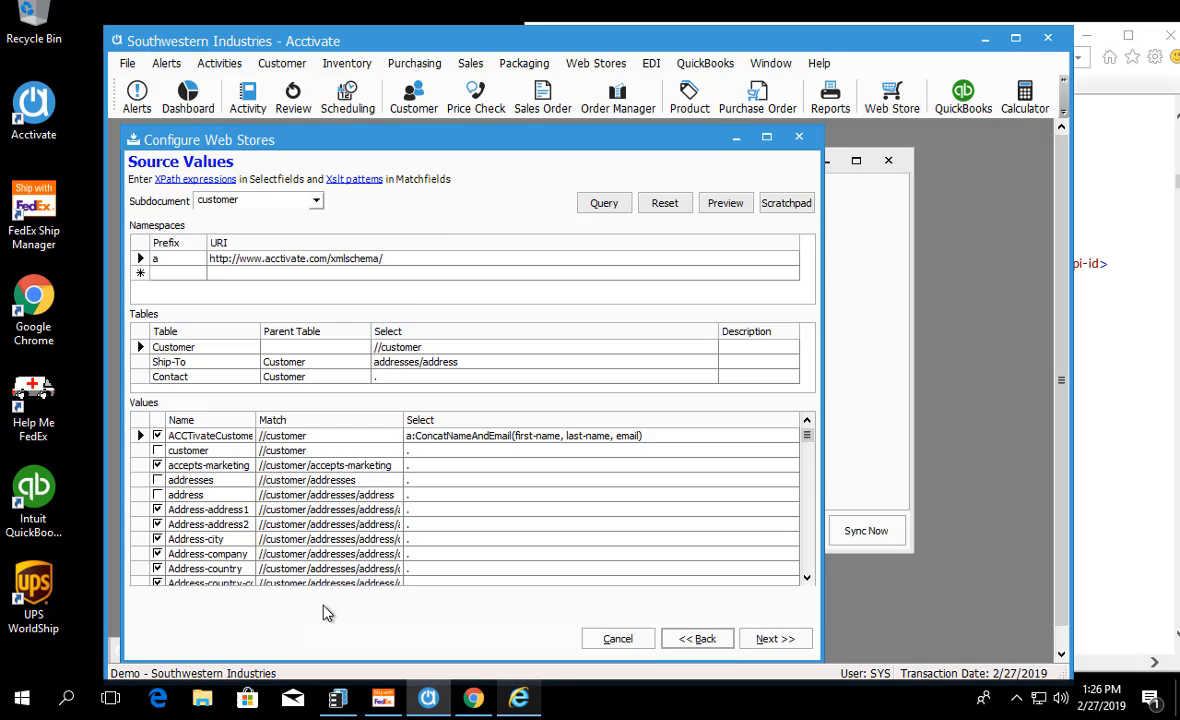
left_click(320, 494)
left_click(317, 204)
left_click(316, 201)
left_click(232, 234)
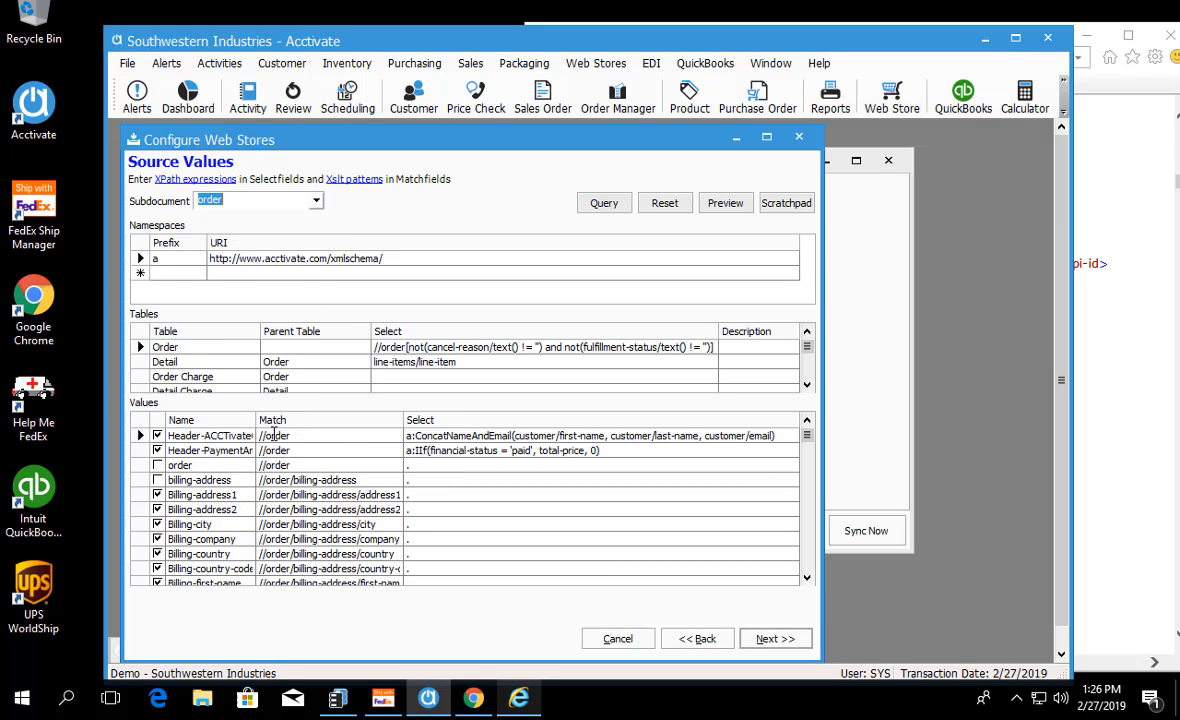
left_click(626, 450)
left_click_drag(808, 440, 808, 556)
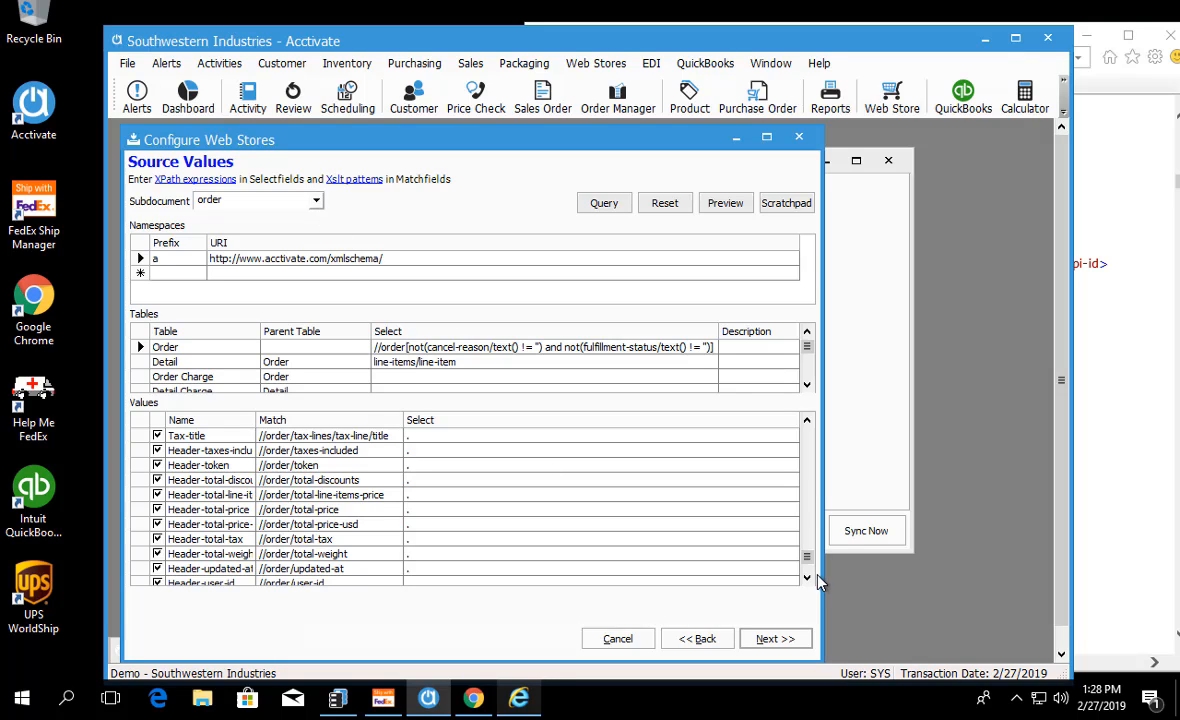
Step: Examine the order subdocument's source values from the start of the Values list through the billing and first header entries
left_click_drag(812, 560, 811, 413)
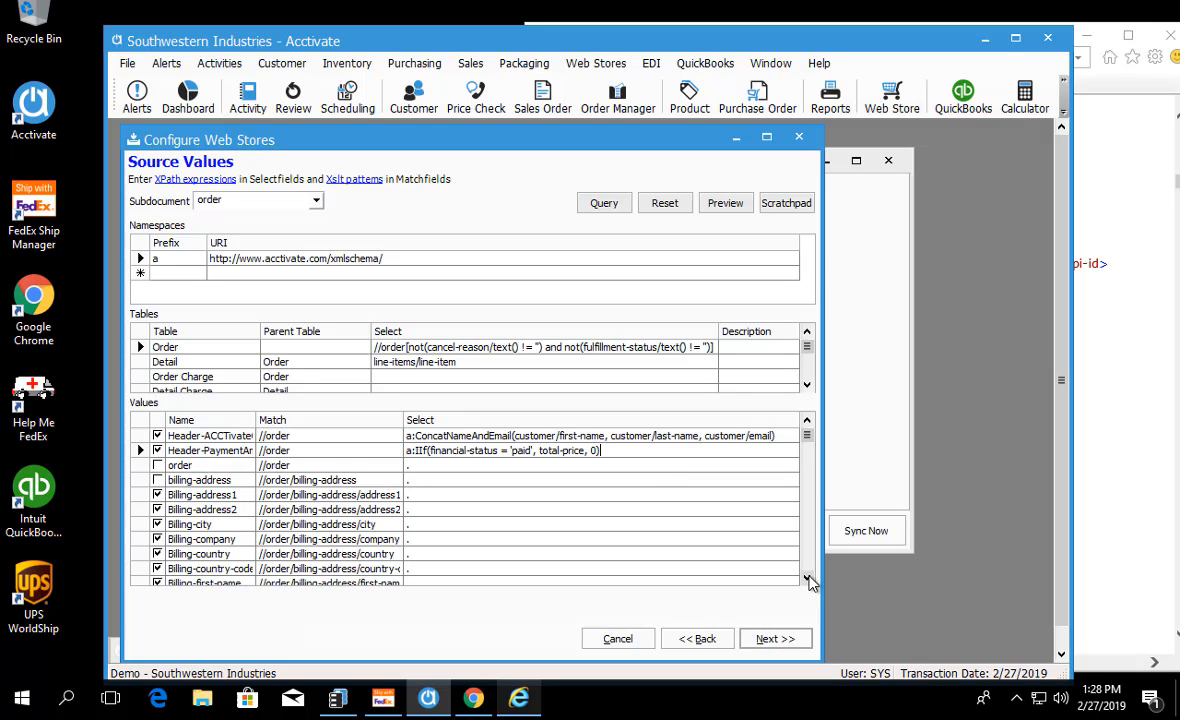
left_click(810, 578)
left_click(808, 578)
left_click(808, 578)
left_click(808, 578)
left_click(808, 578)
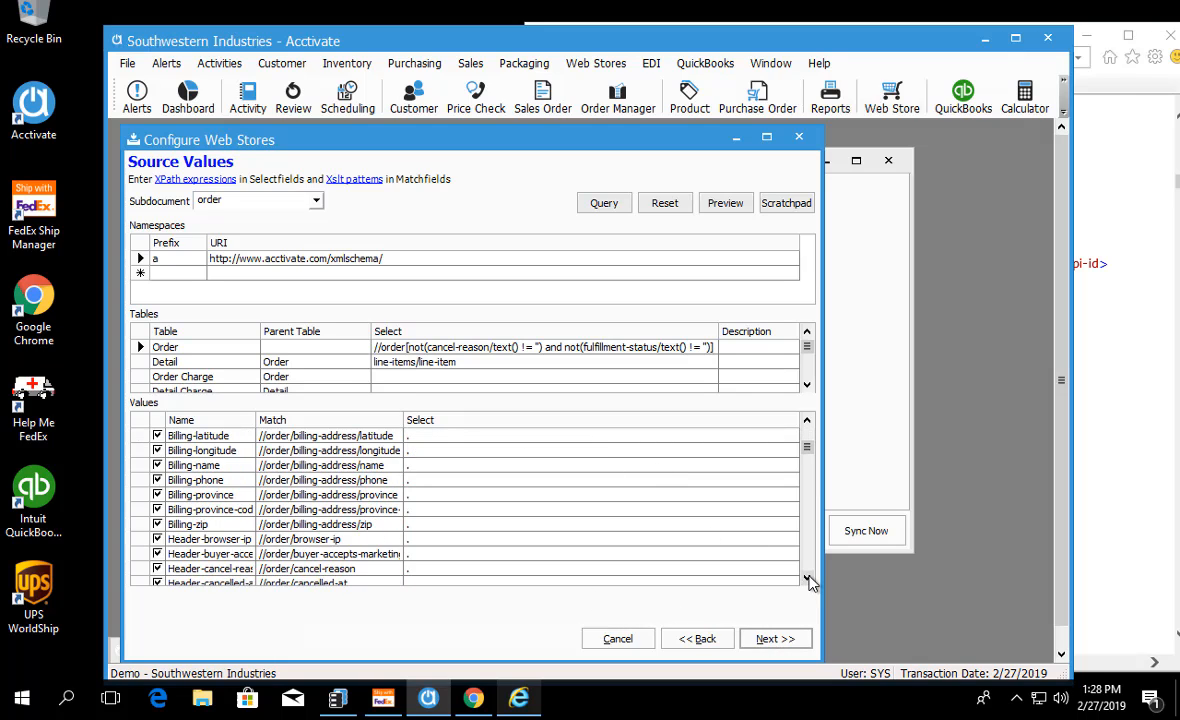
left_click(808, 578)
left_click(808, 578)
left_click(808, 578)
left_click(808, 578)
left_click(808, 578)
left_click(808, 578)
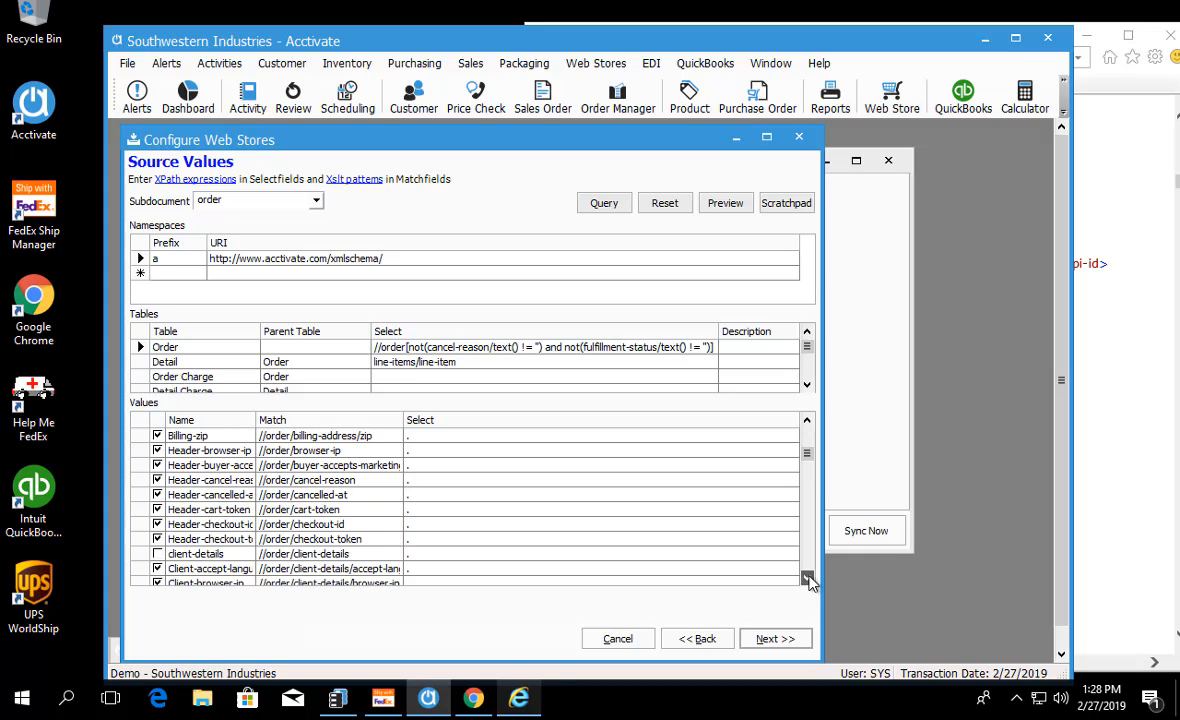
Step: Switch to the Shopify order XML in Internet Explorer, examine the order header elements, and search the document for "pending"
left_click(479, 602)
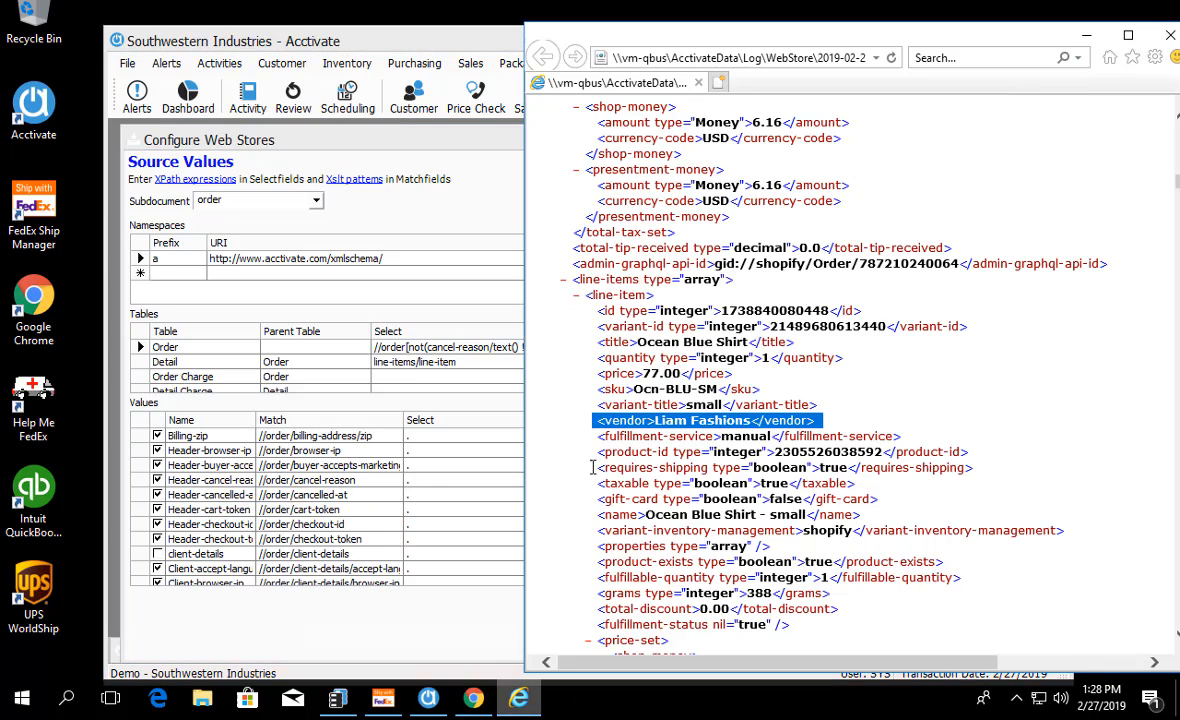
scroll(624, 404, "up", 20)
scroll(624, 404, "up", 20)
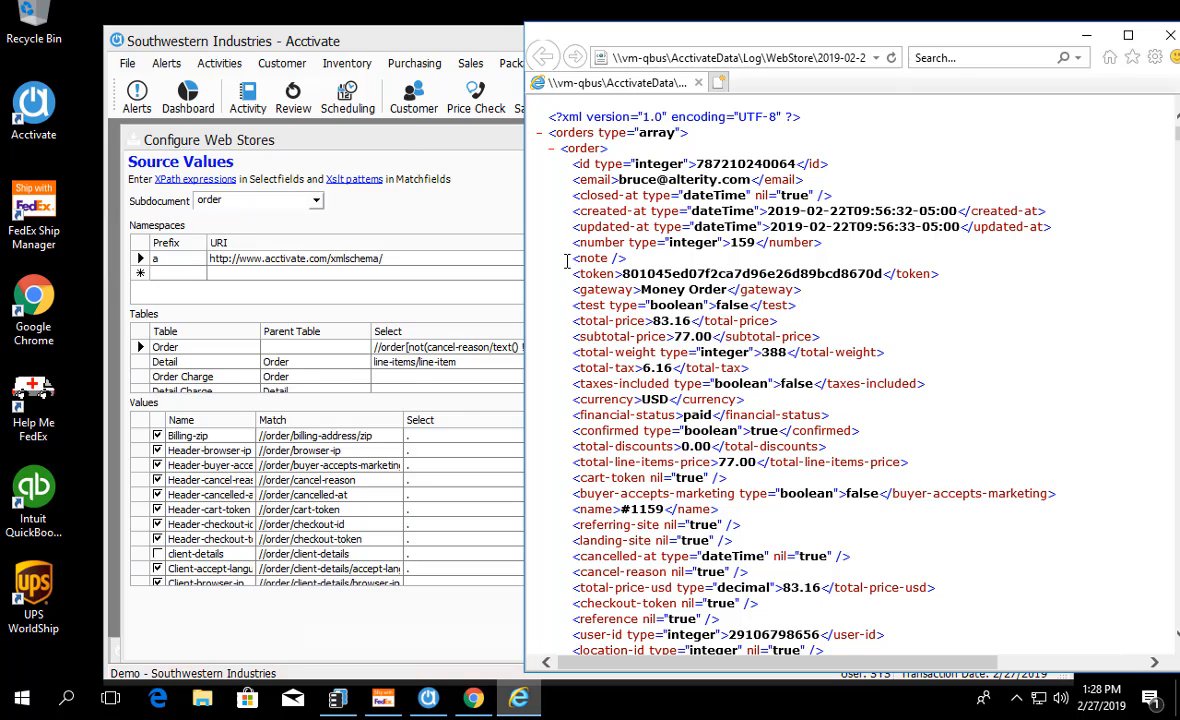
scroll(566, 261, "down", 5)
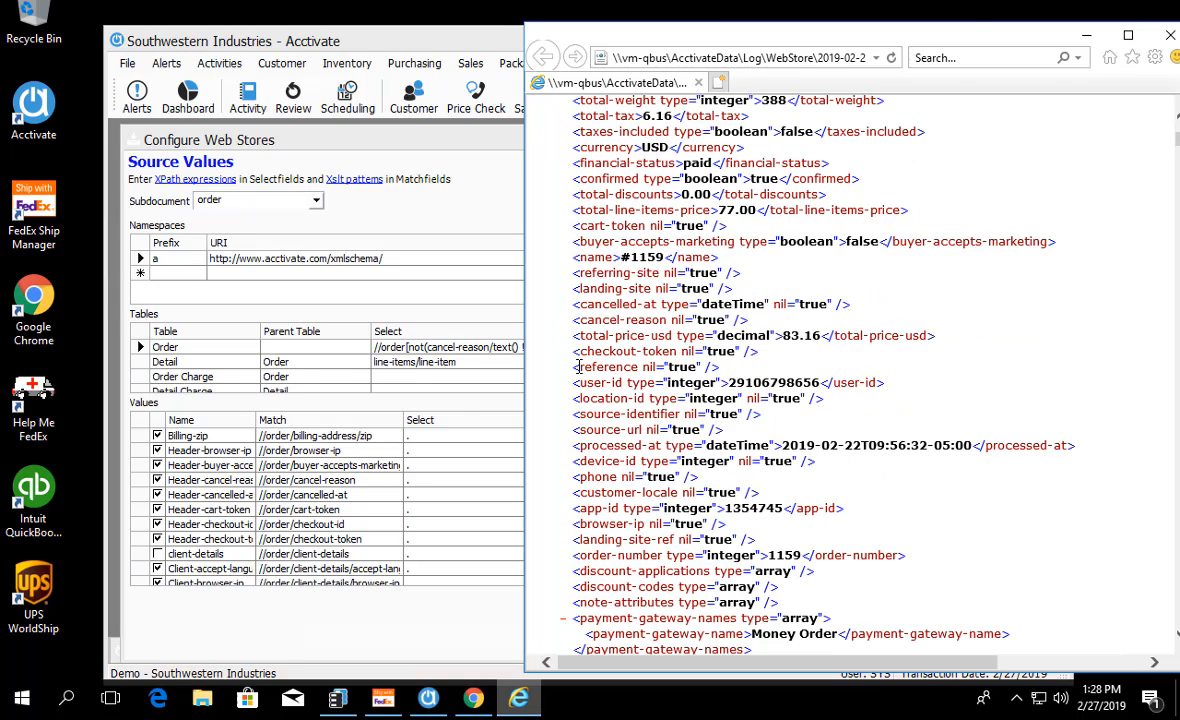
scroll(577, 367, "down", 3)
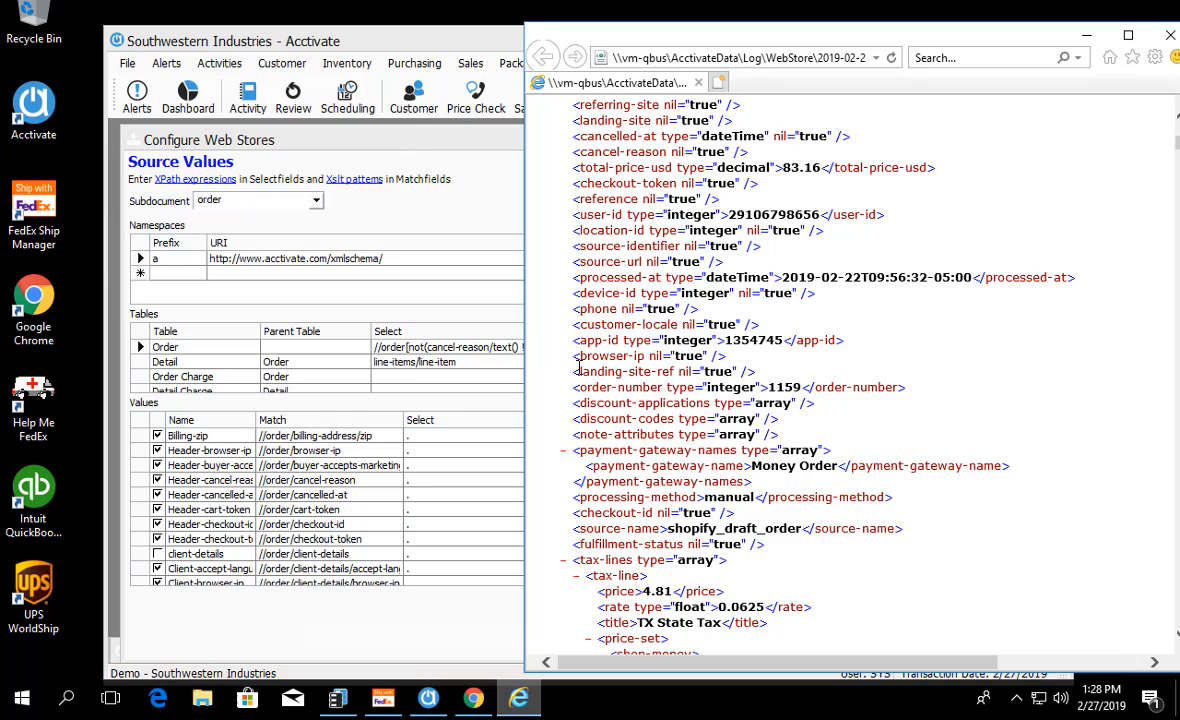
scroll(566, 368, "up", 8)
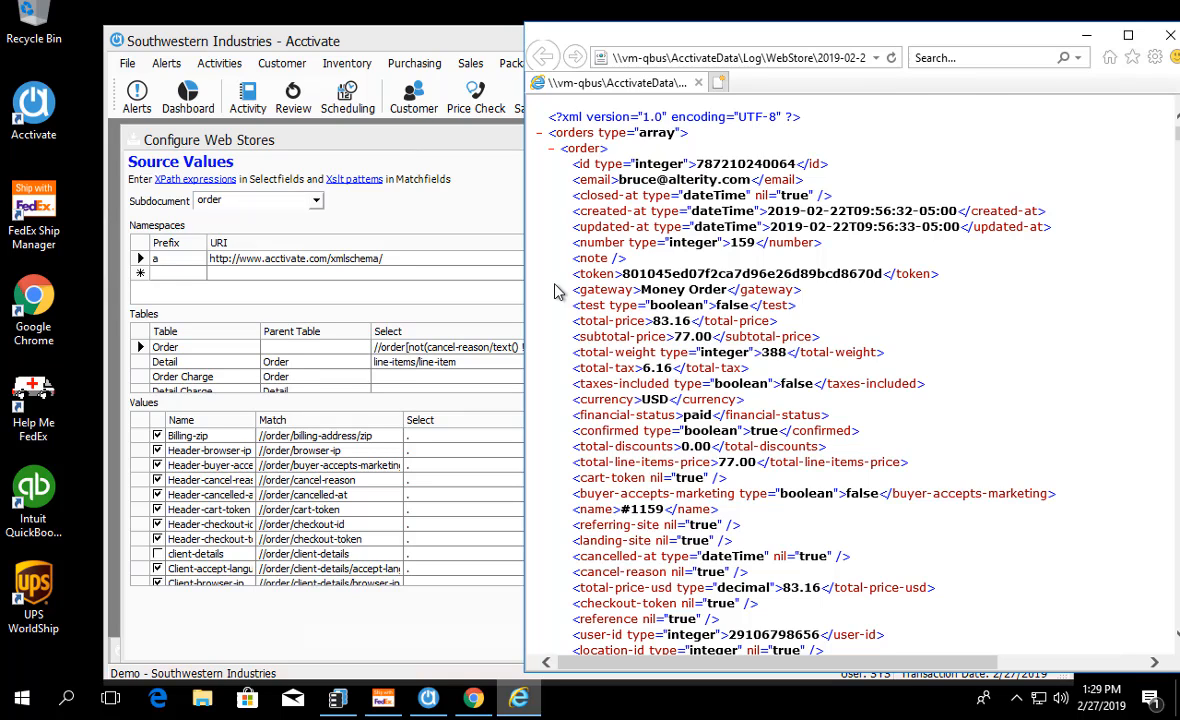
key("ctrl+f")
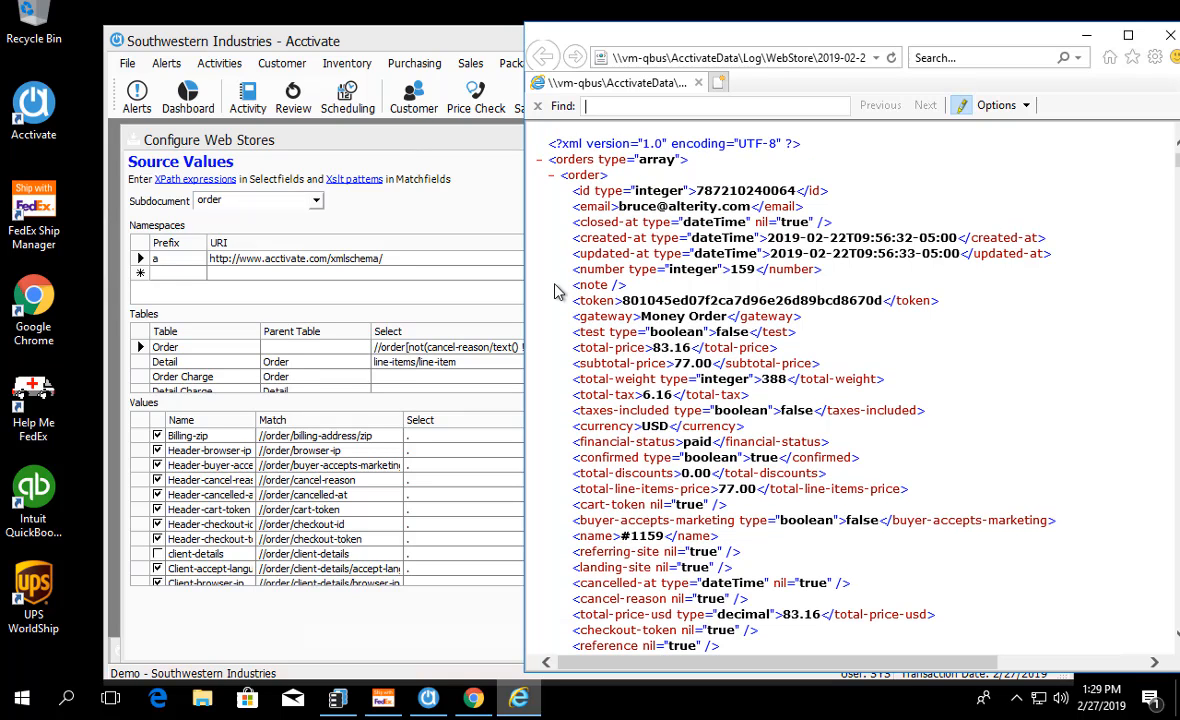
type("pending")
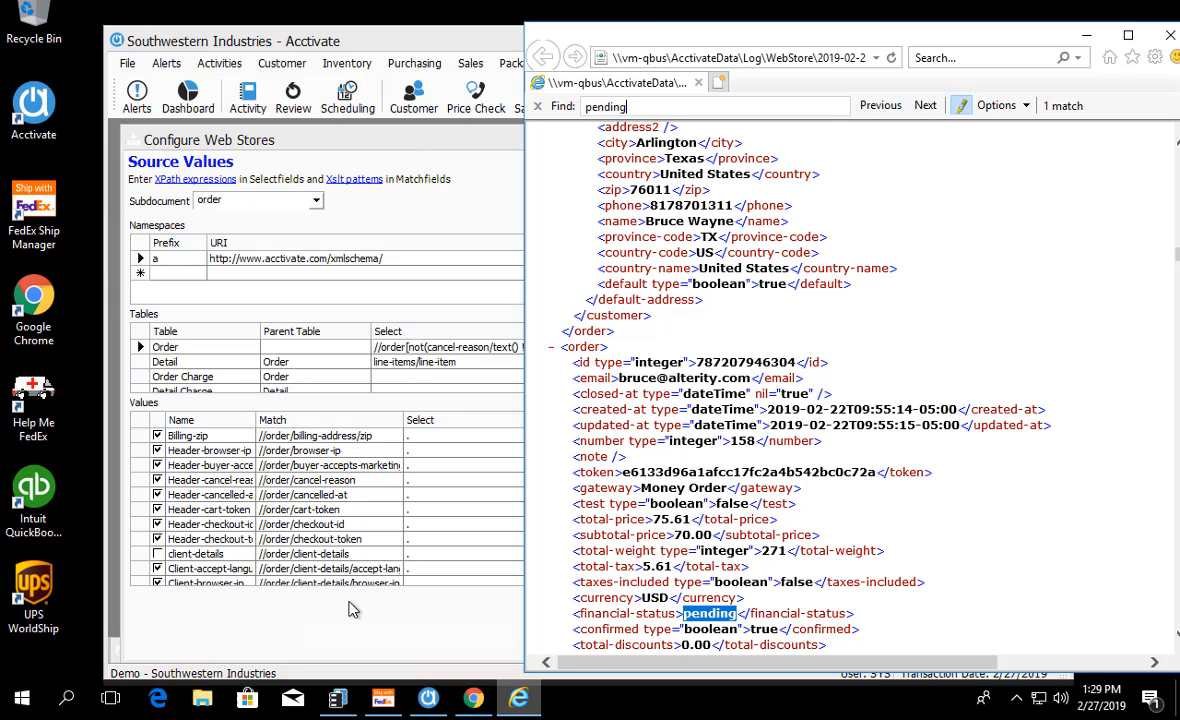
Step: Return to Acctivate, widen the Name column of the Values list, and locate the Header-financial-status value
left_click(352, 609)
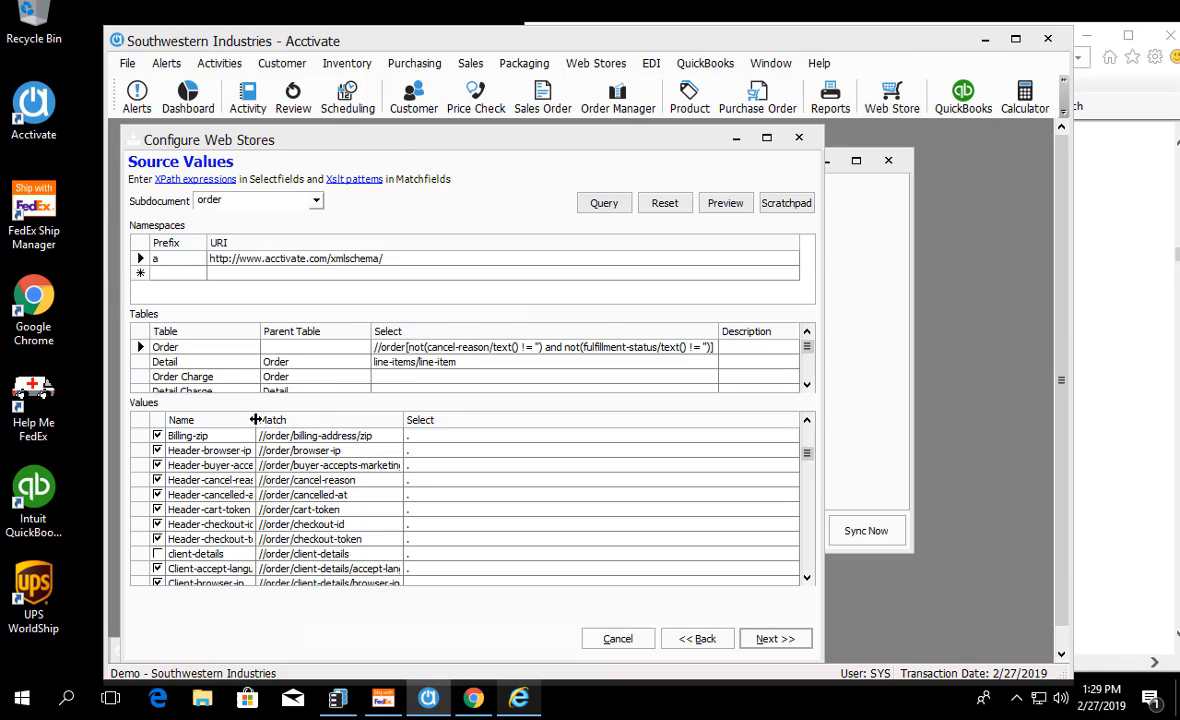
left_click_drag(256, 420, 283, 420)
scroll(280, 485, "up", 6)
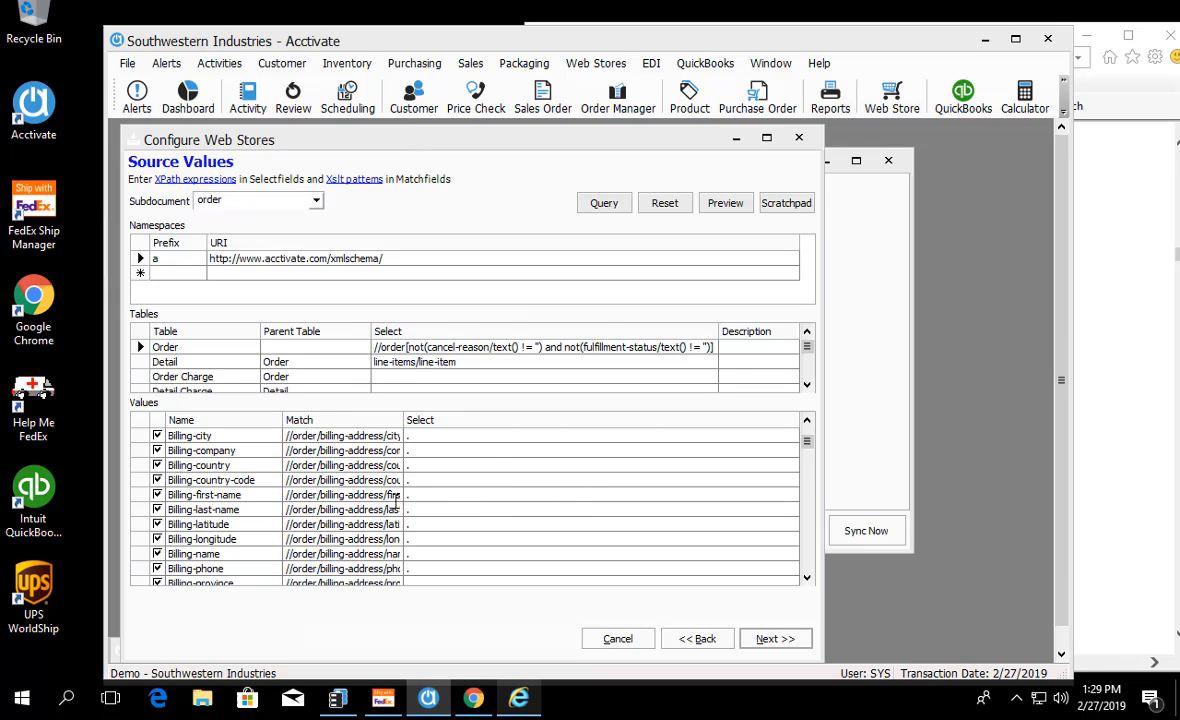
scroll(280, 487, "down", 5)
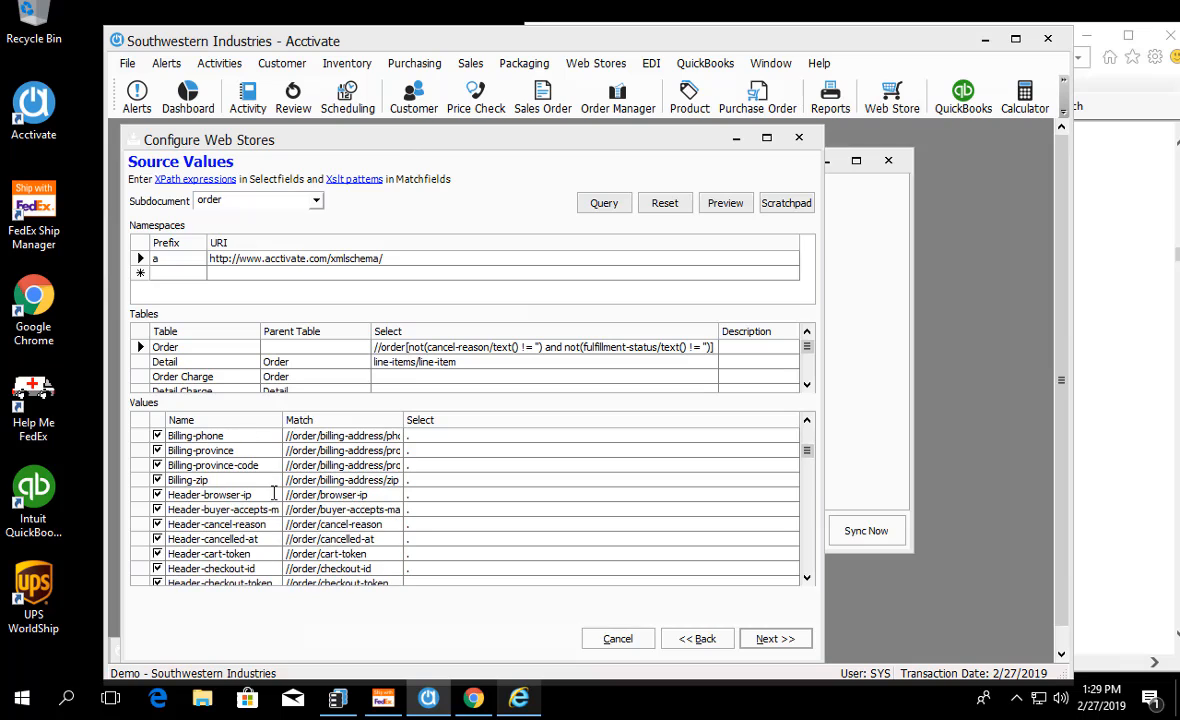
scroll(273, 492, "down", 3)
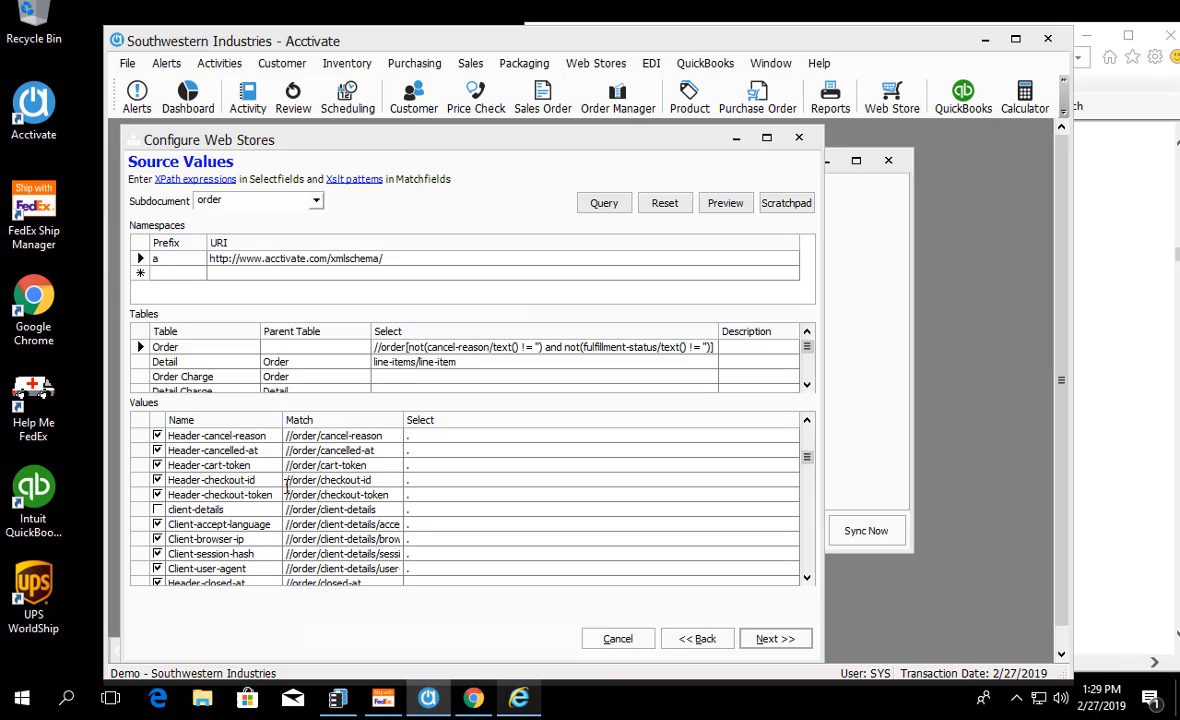
scroll(286, 492, "down", 1)
scroll(286, 494, "down", 6)
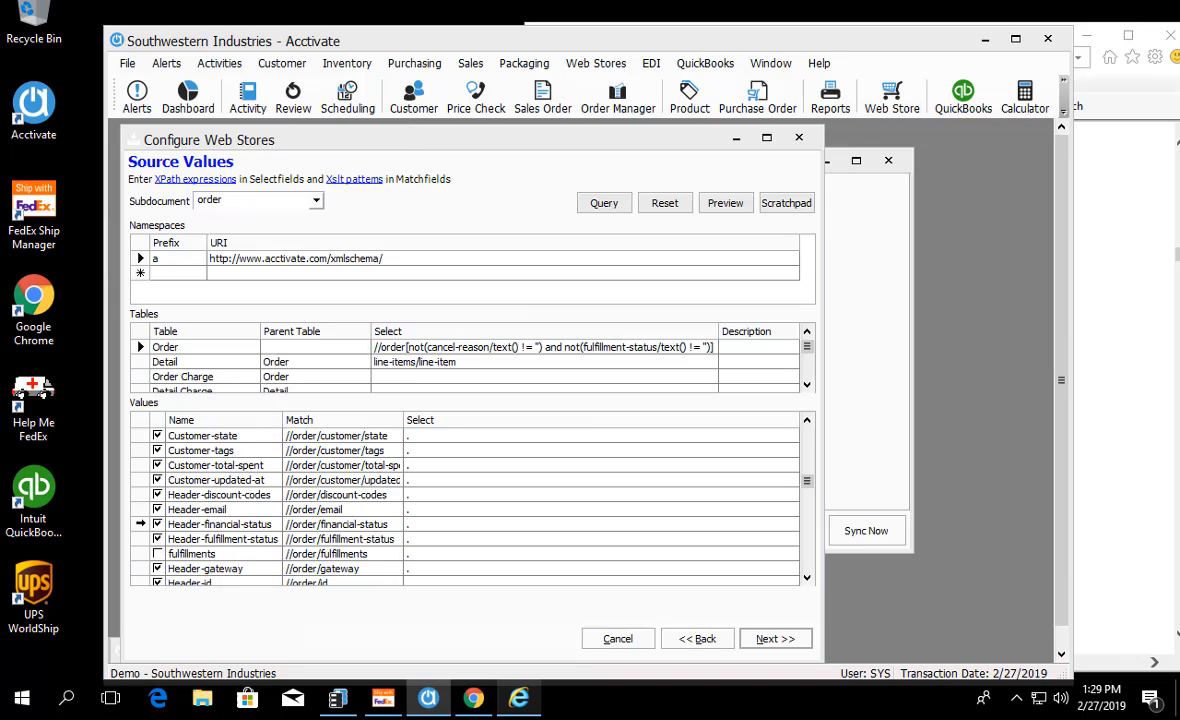
Step: Set the Select expression of Header-financial-status to a:IIf(. ='pending', "Payment Pending", false)
left_click(325, 524)
left_click(423, 524)
key("BackSpace")
type("a:IIf")
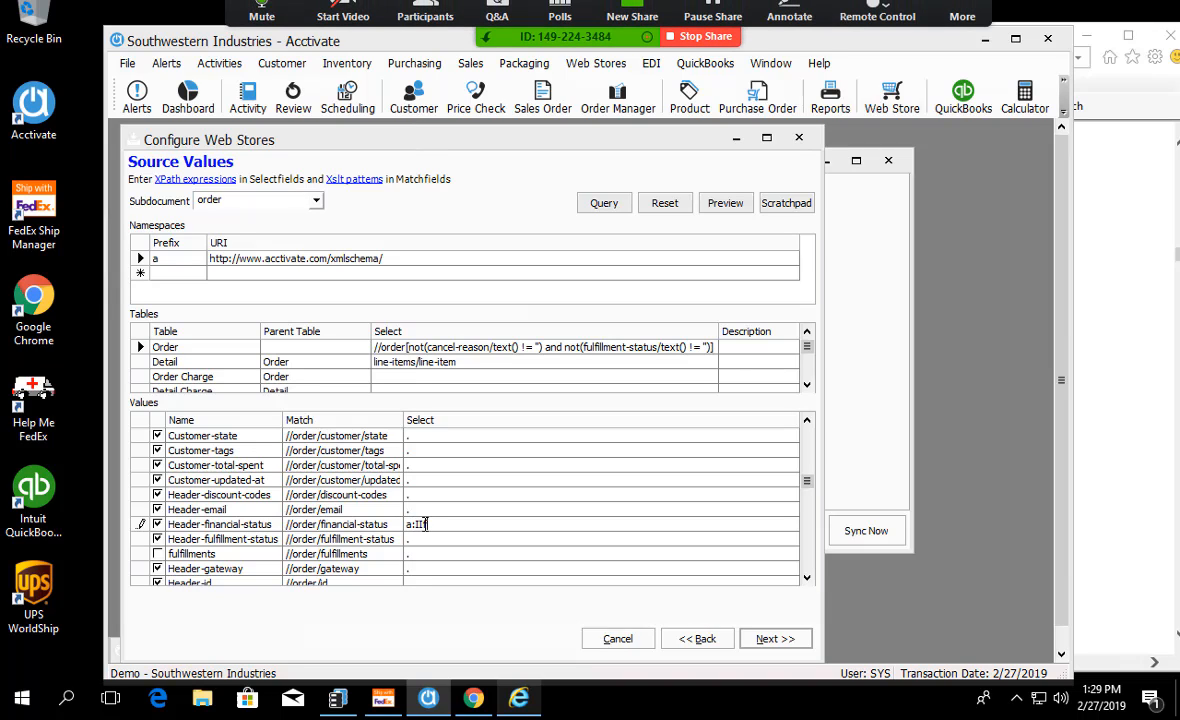
type("in")
type("(")
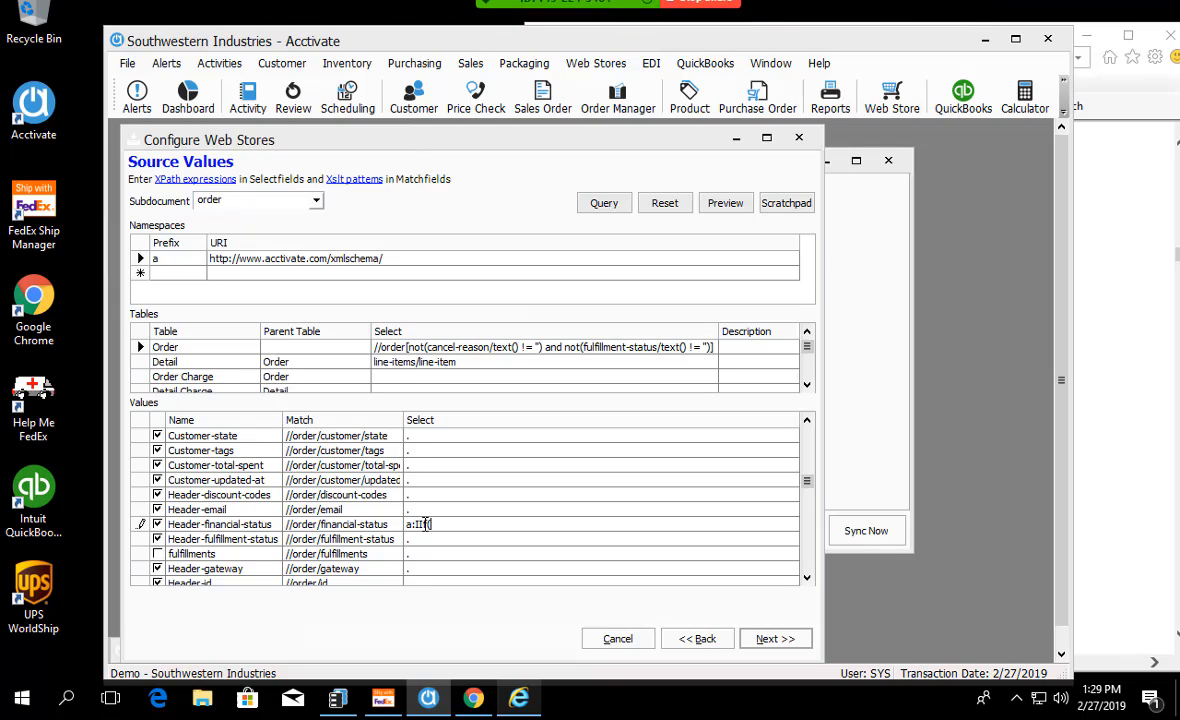
type(".")
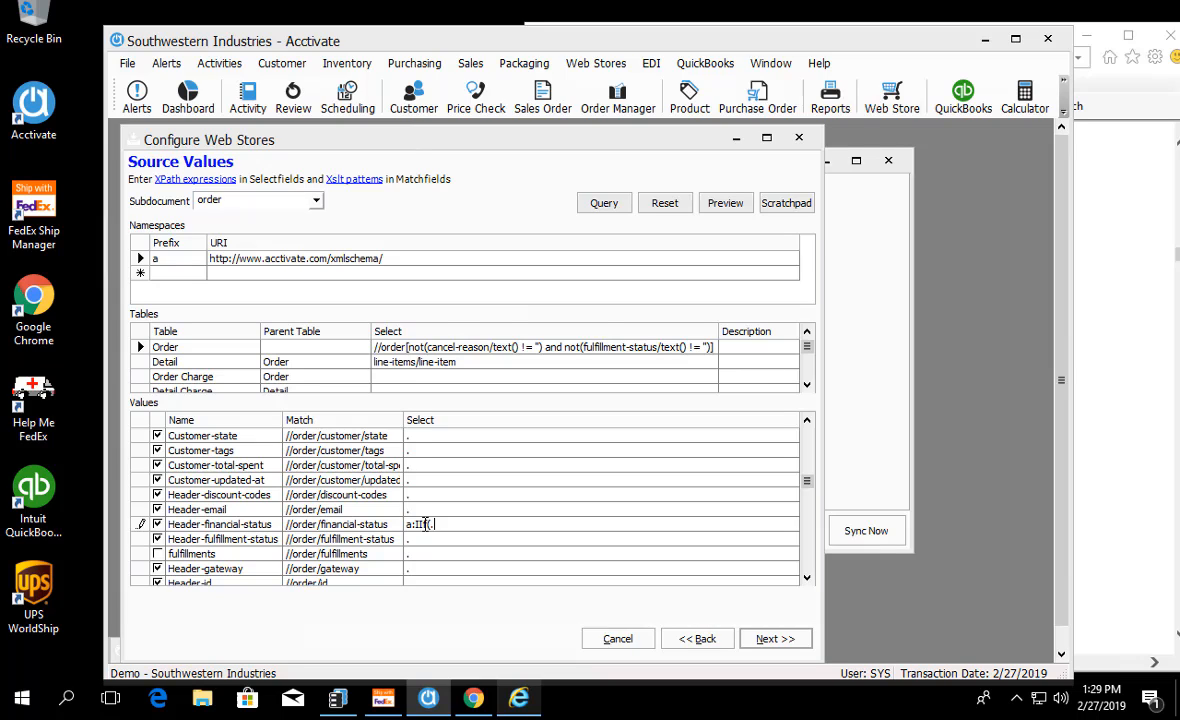
type(" ='pending', 'Payment Pending'")
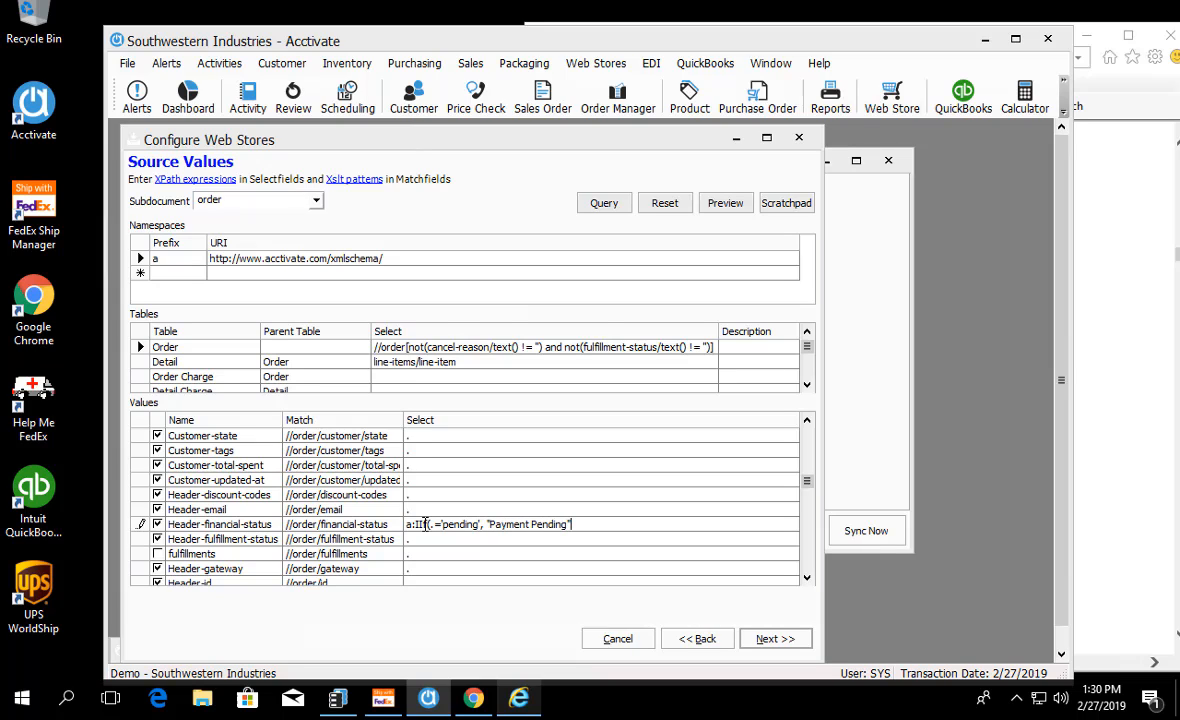
type(", false)")
left_click(487, 495)
Step: Proceed to the Mapping page and expand the Order fields of the Order Document
left_click(784, 645)
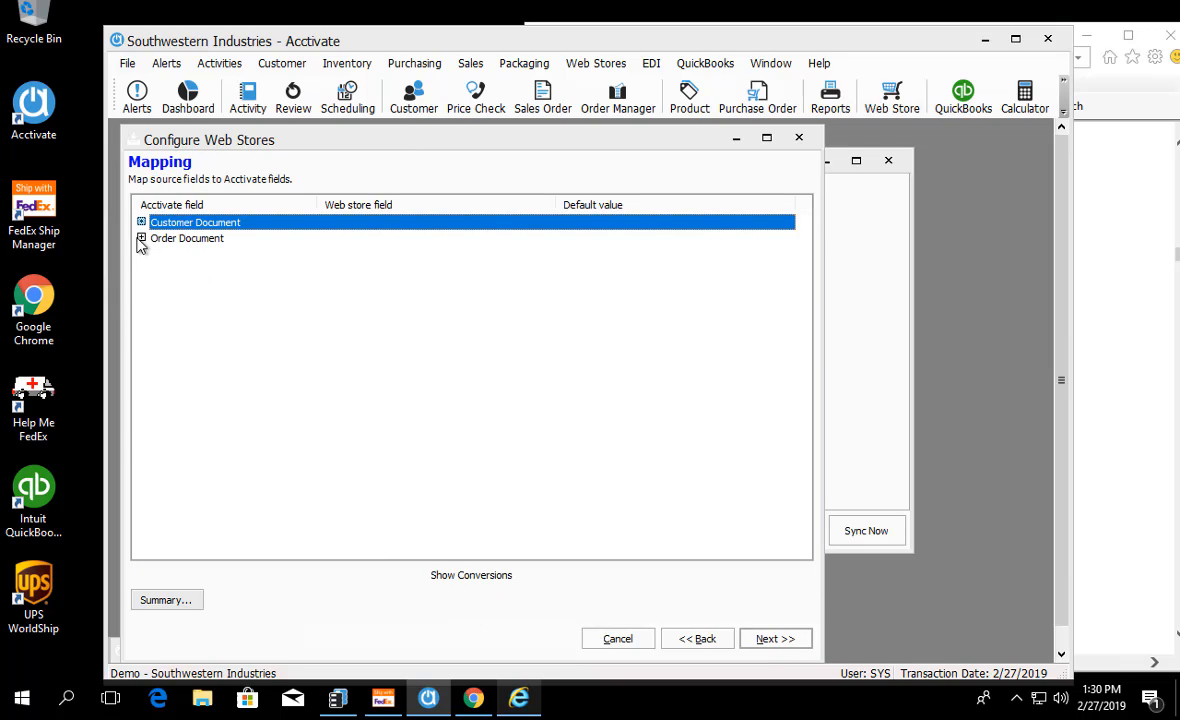
left_click(141, 238)
left_click(157, 270)
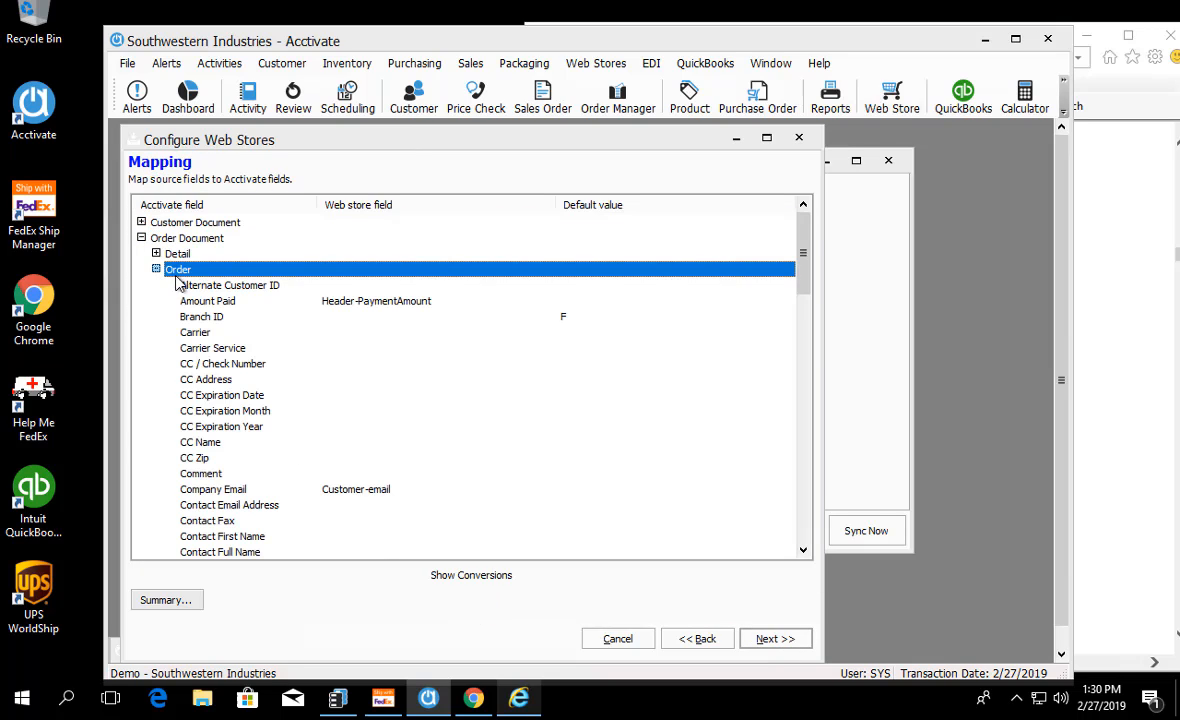
Step: Map the Order section's Skip Message field to the Header-financial-status web store field
left_click_drag(806, 258, 806, 445)
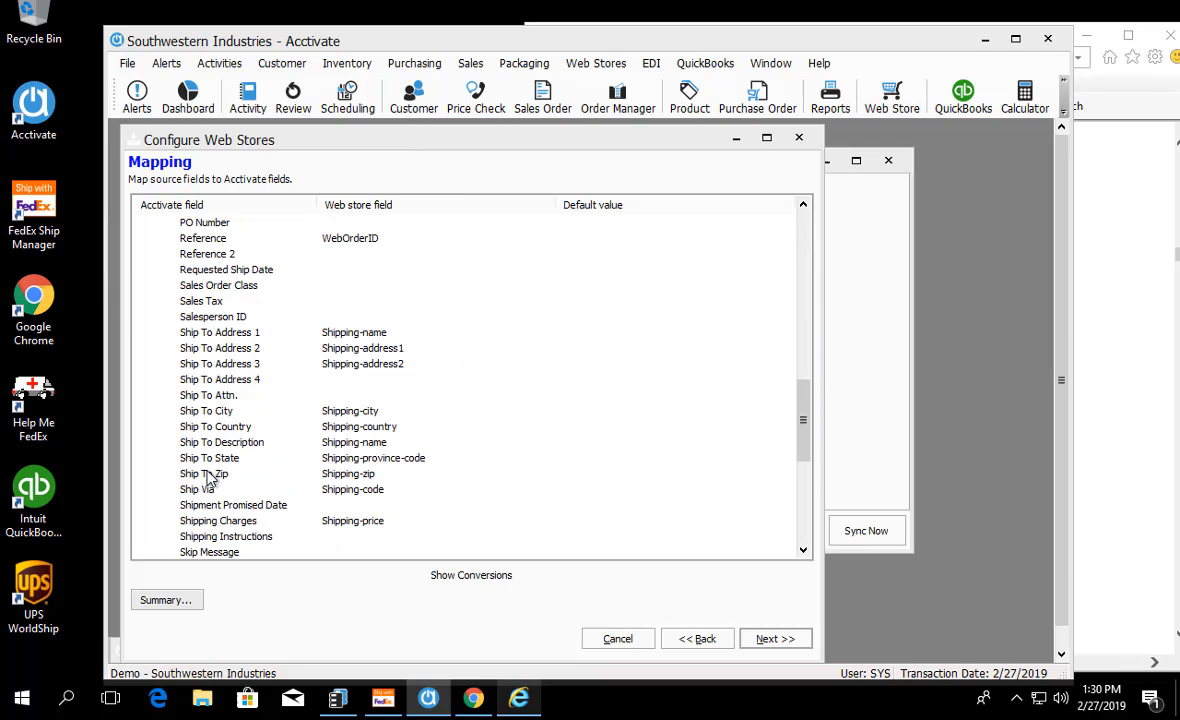
scroll(210, 430, "down", 2)
left_click(460, 460)
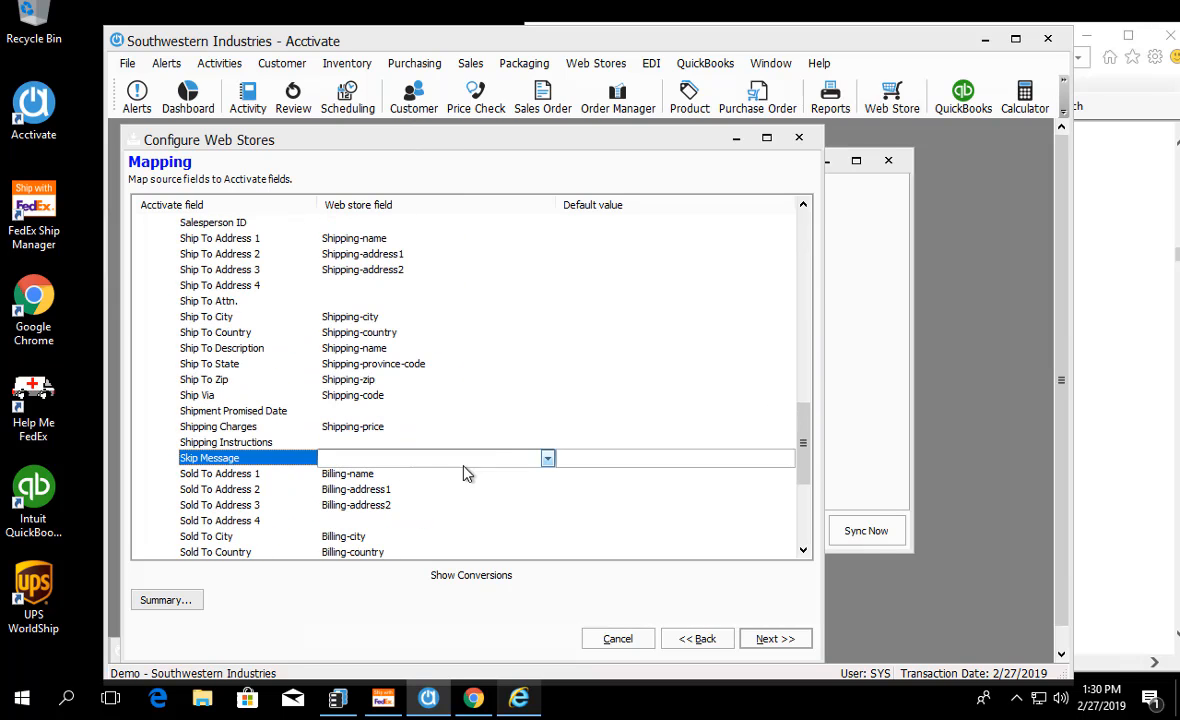
left_click(547, 458)
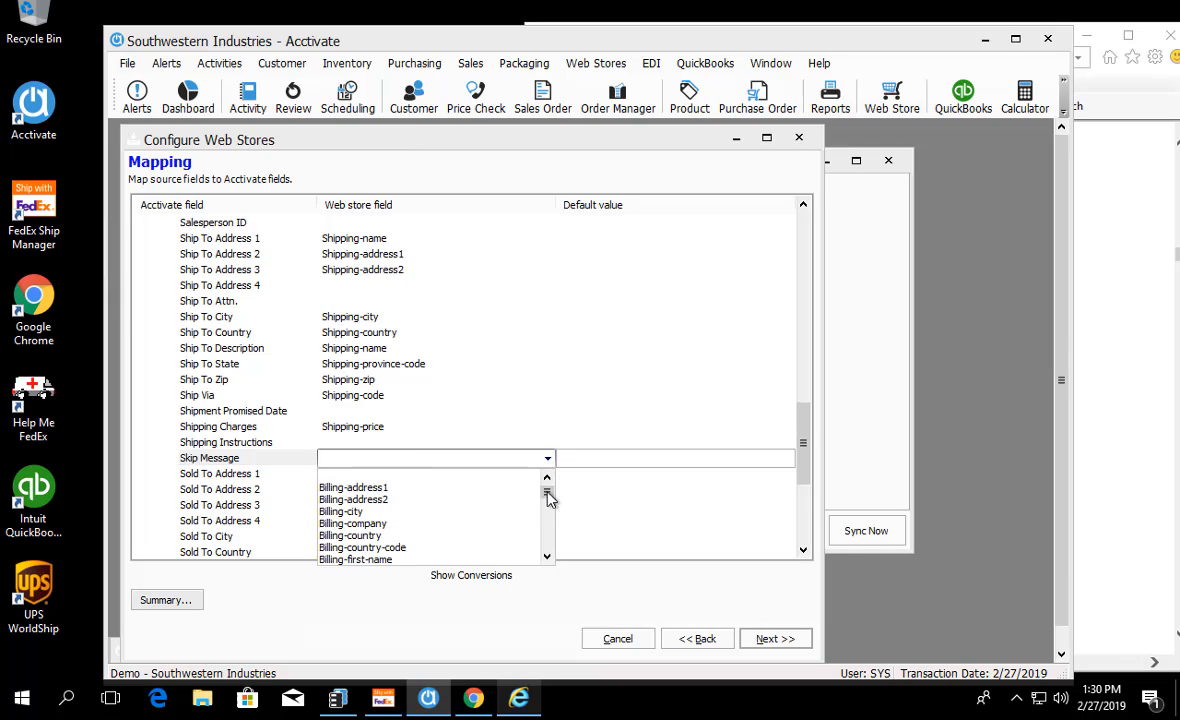
left_click_drag(547, 492, 546, 523)
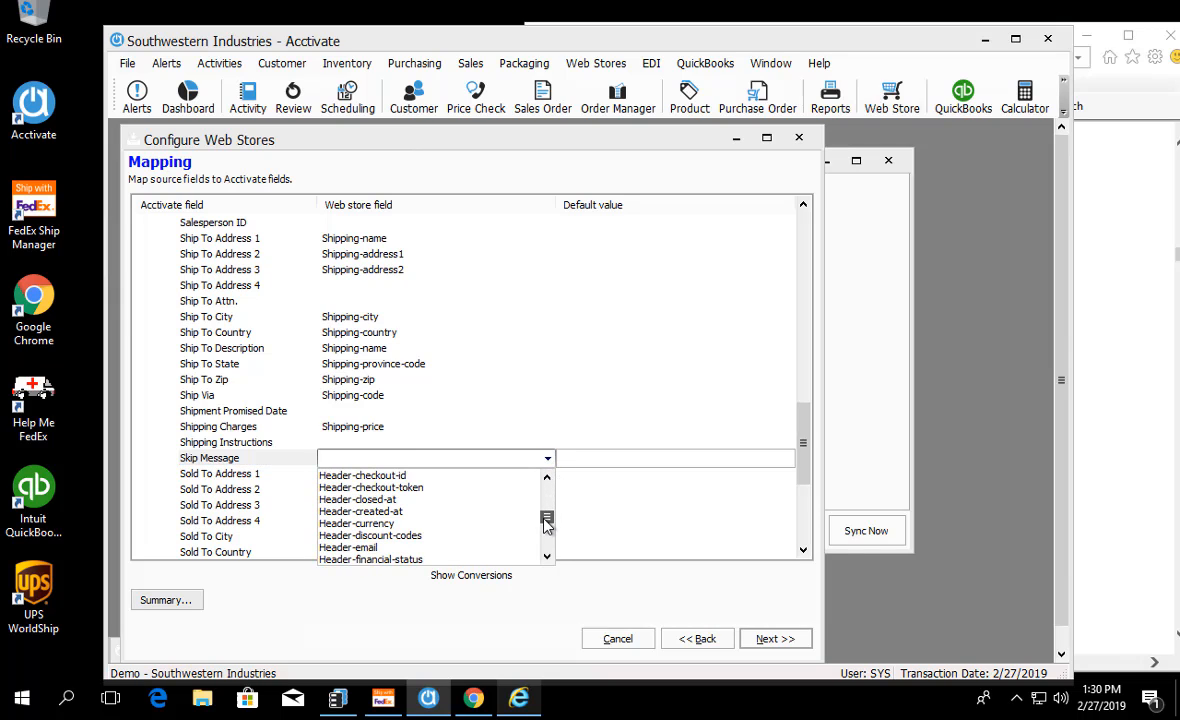
left_click(388, 560)
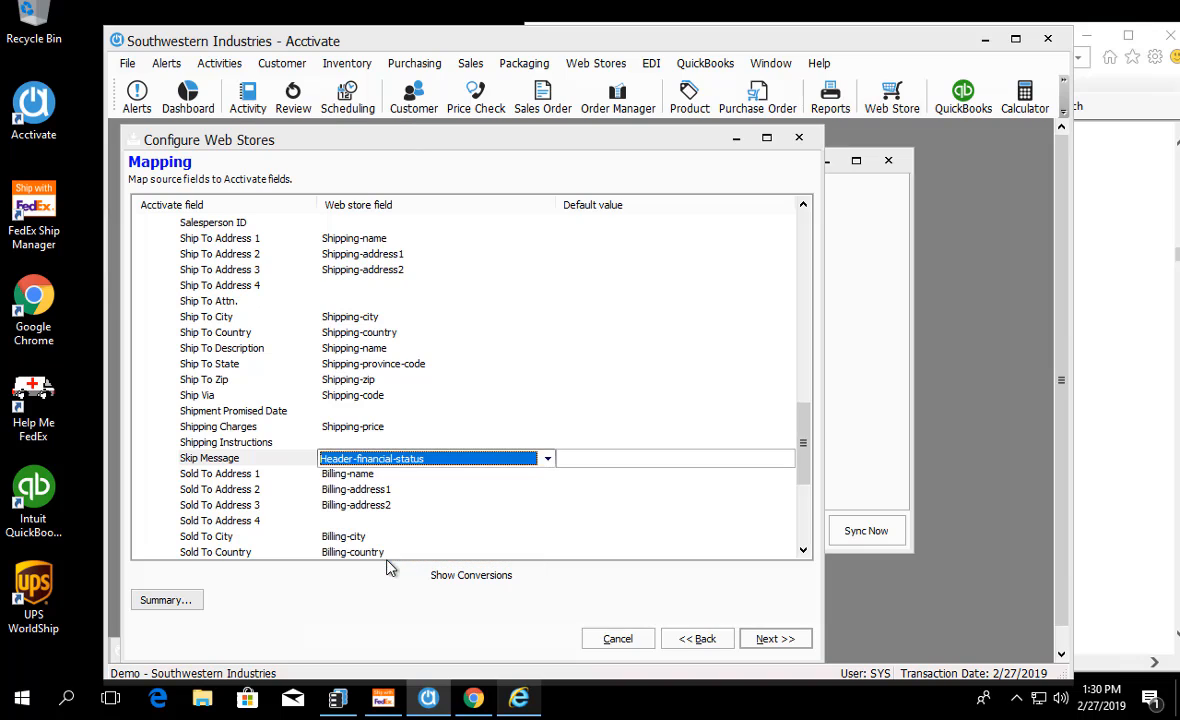
left_click(214, 442)
left_click(222, 460)
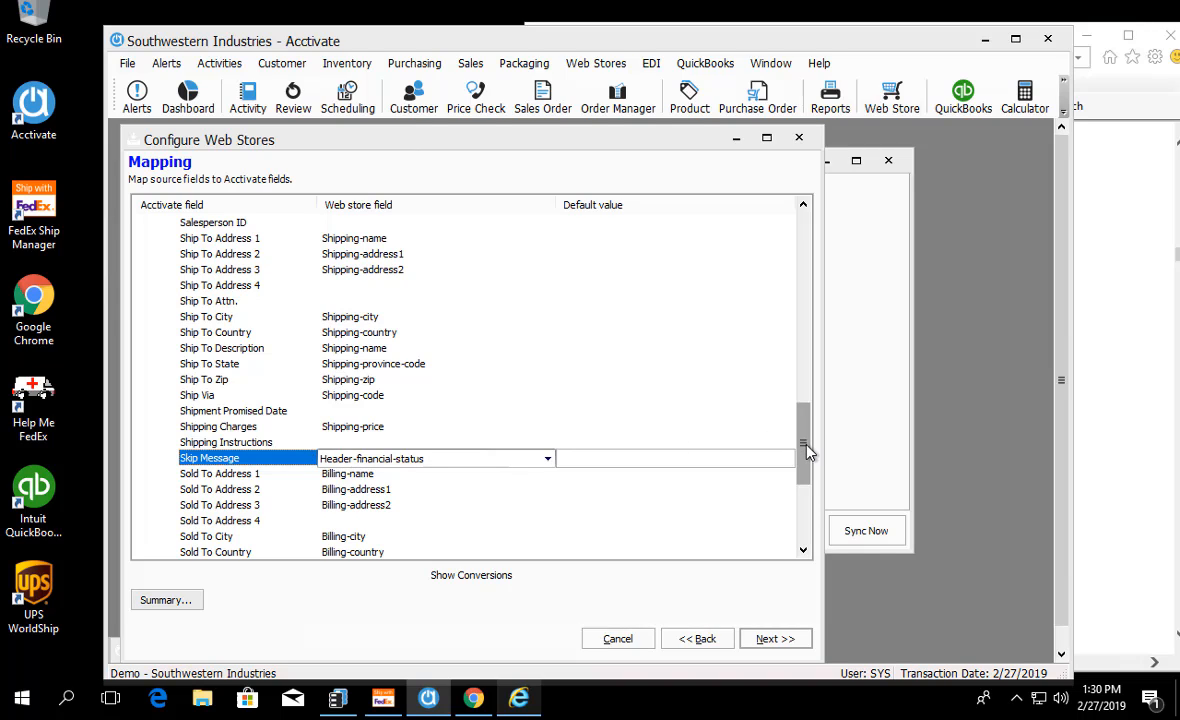
Step: Clear the web store field mapped to Customer ID in the Order section
left_click_drag(806, 452, 811, 440)
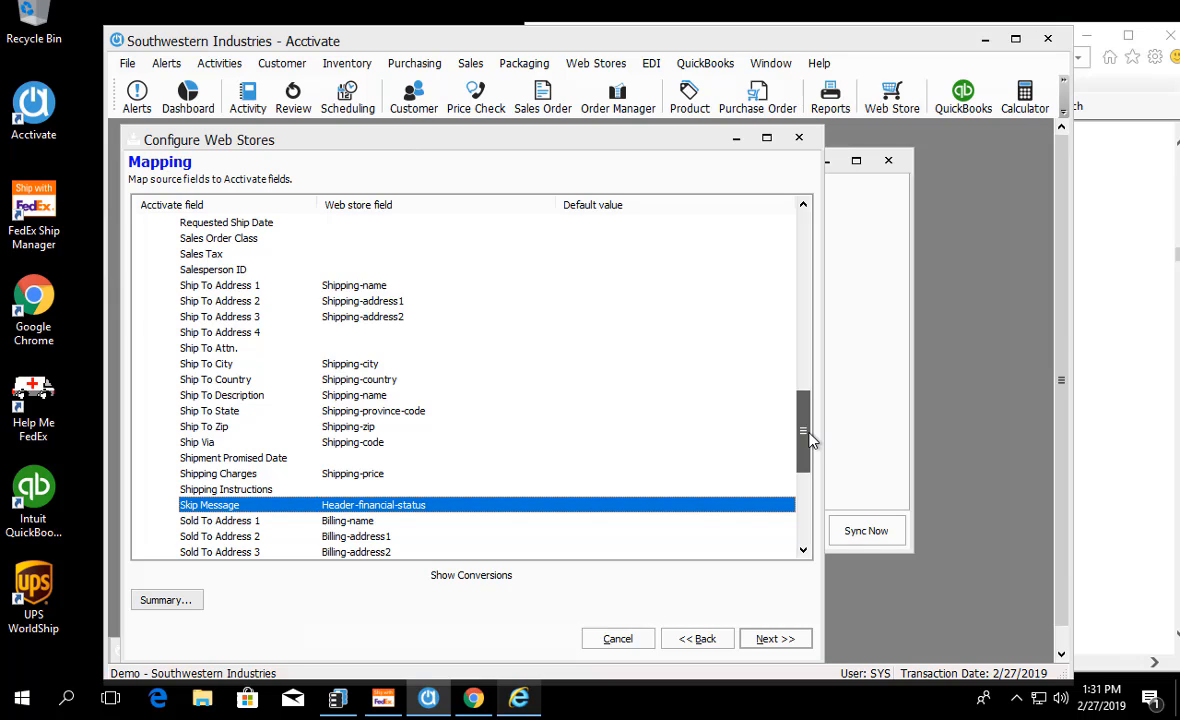
left_click_drag(811, 440, 799, 347)
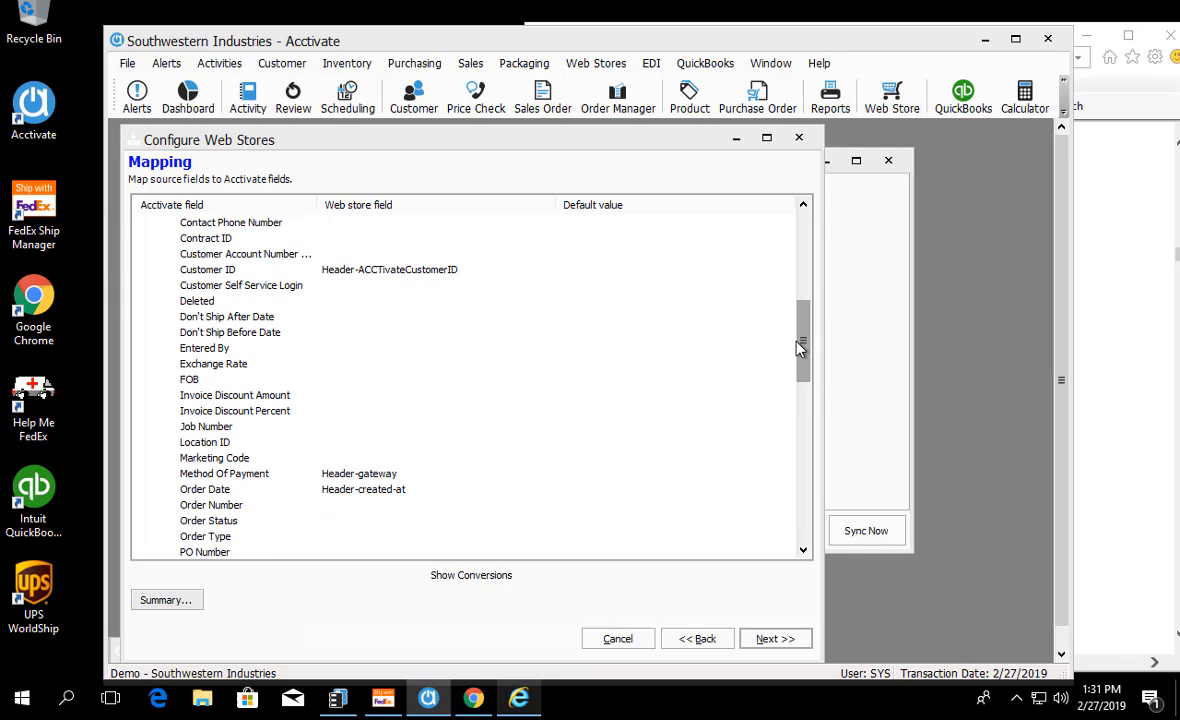
left_click_drag(799, 347, 806, 329)
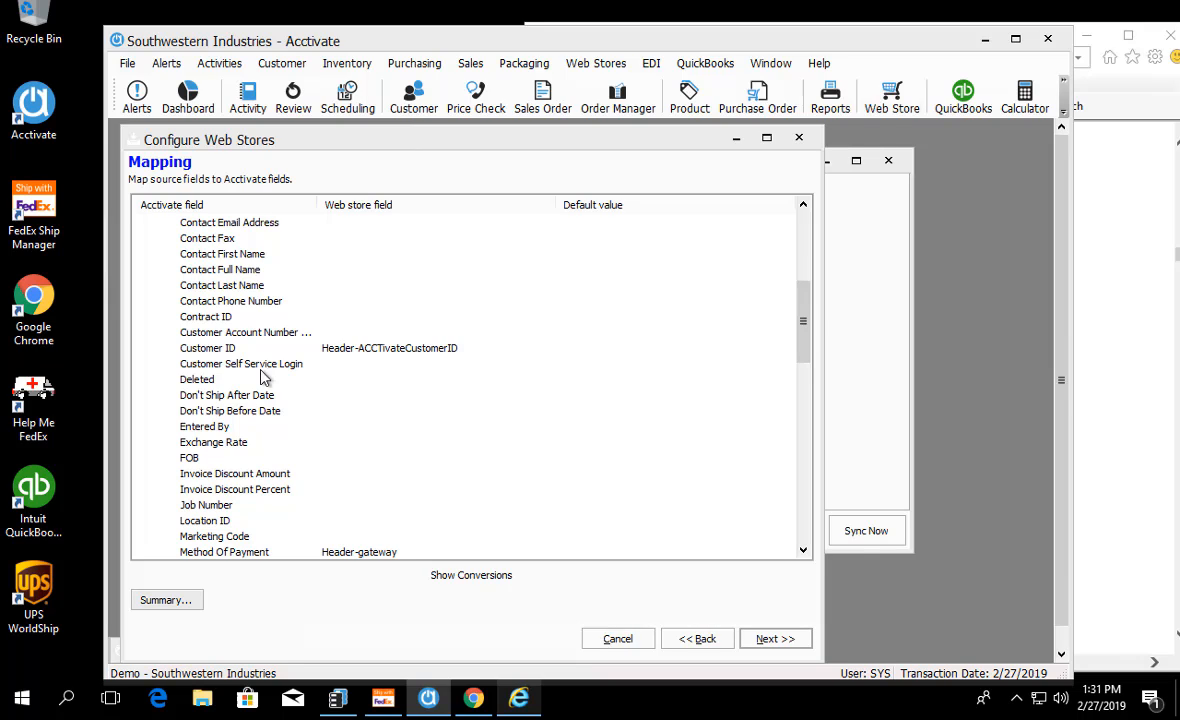
left_click(207, 350)
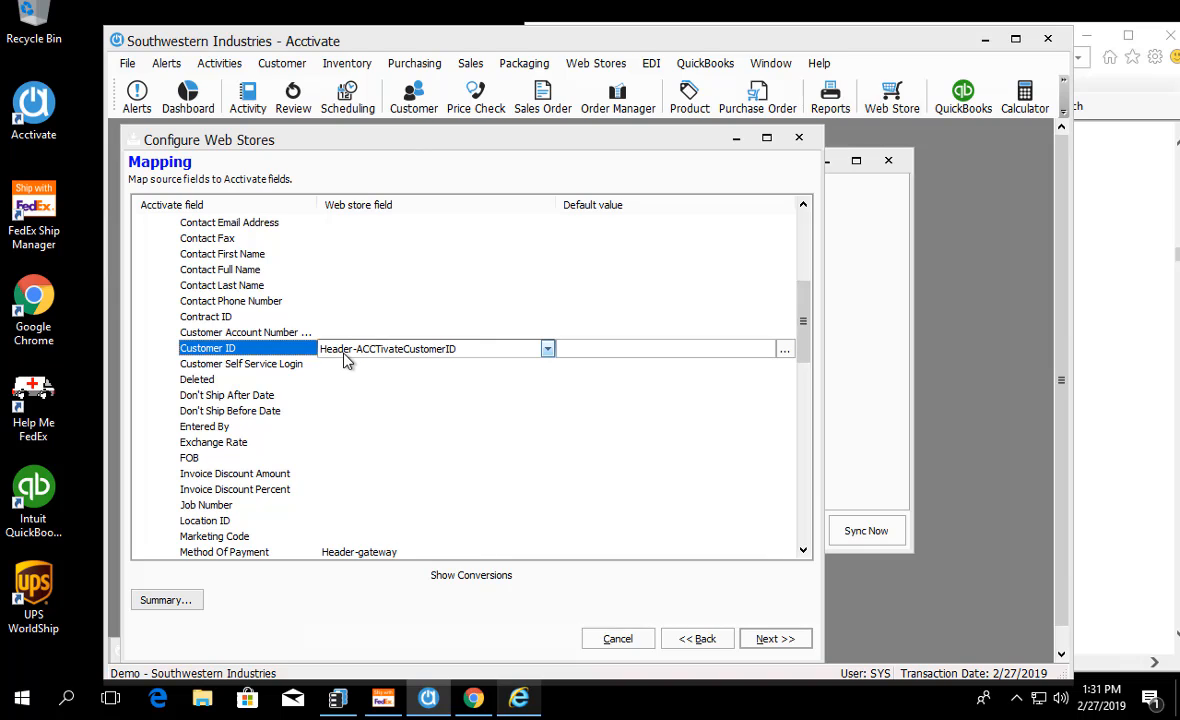
left_click(547, 352)
scroll(447, 378, "up", 5)
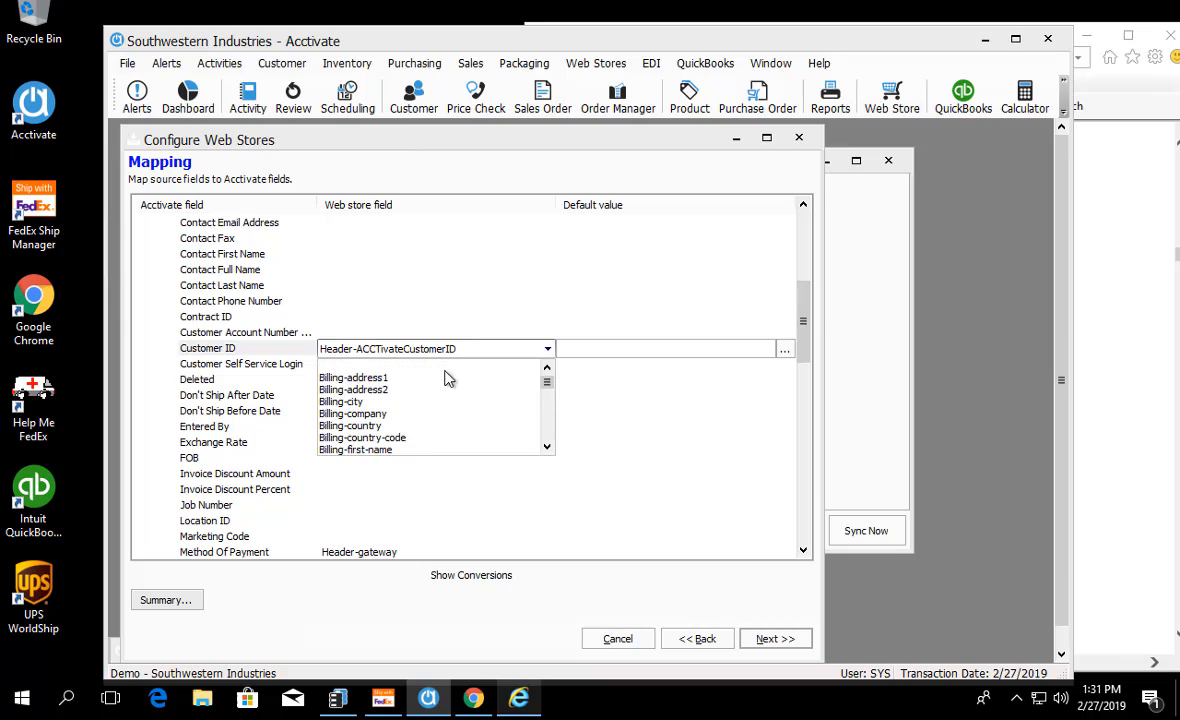
left_click(438, 365)
Step: Open the customer lookup for the Order section's Customer ID default value and set it to search by Customer
left_click(698, 350)
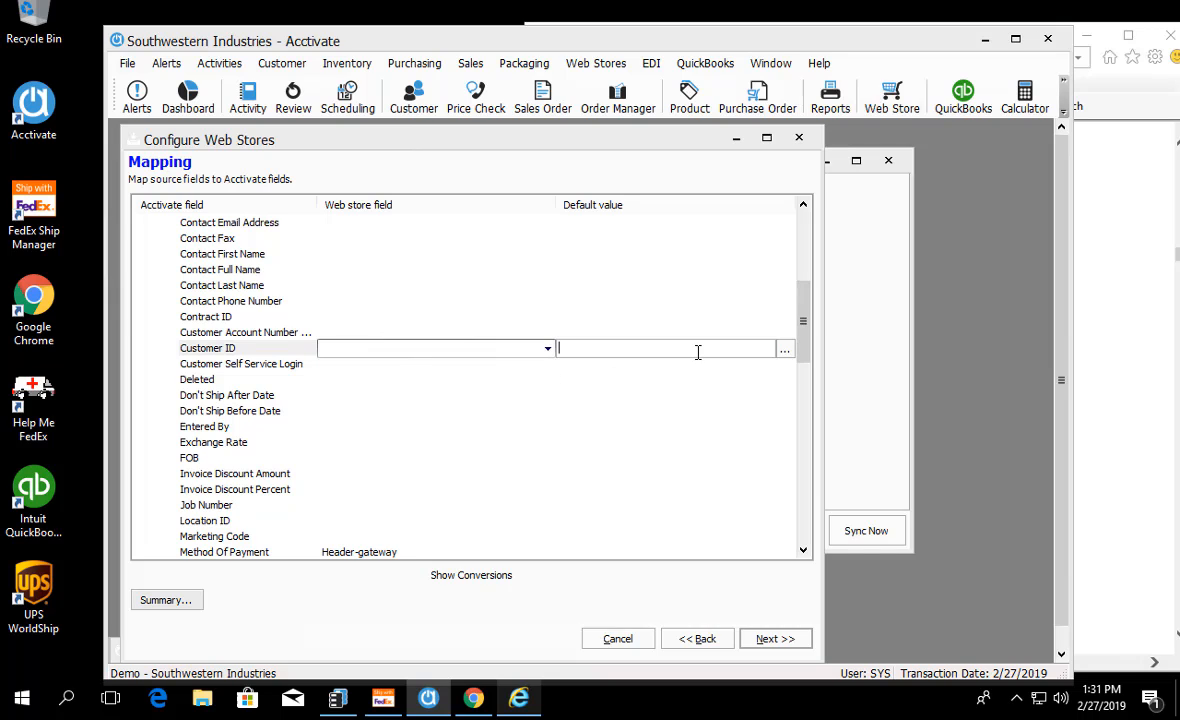
left_click(785, 349)
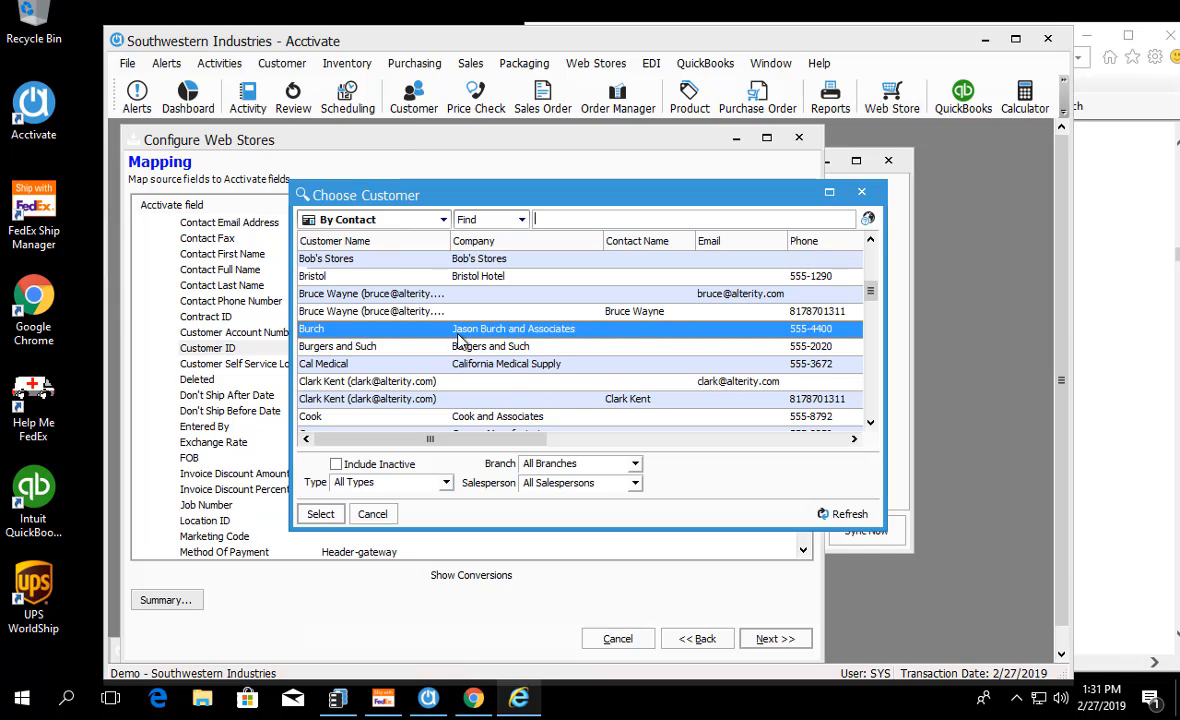
type("shop")
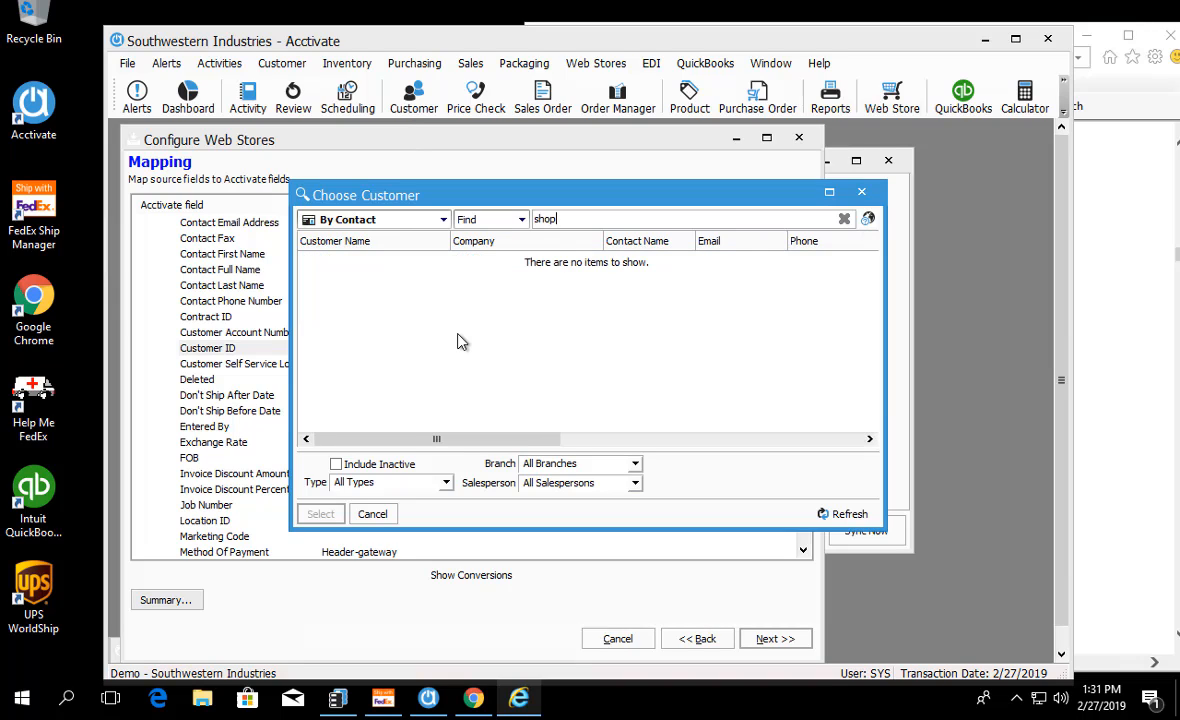
left_click(441, 220)
scroll(400, 330, "up", 5)
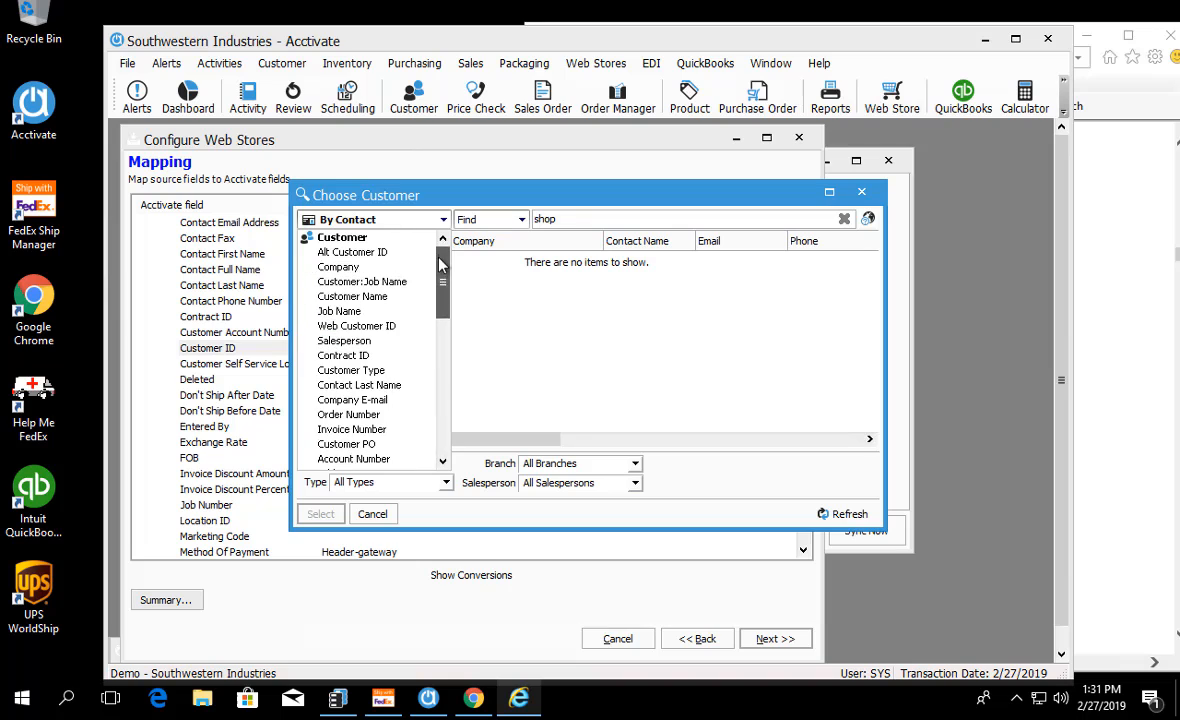
left_click(345, 237)
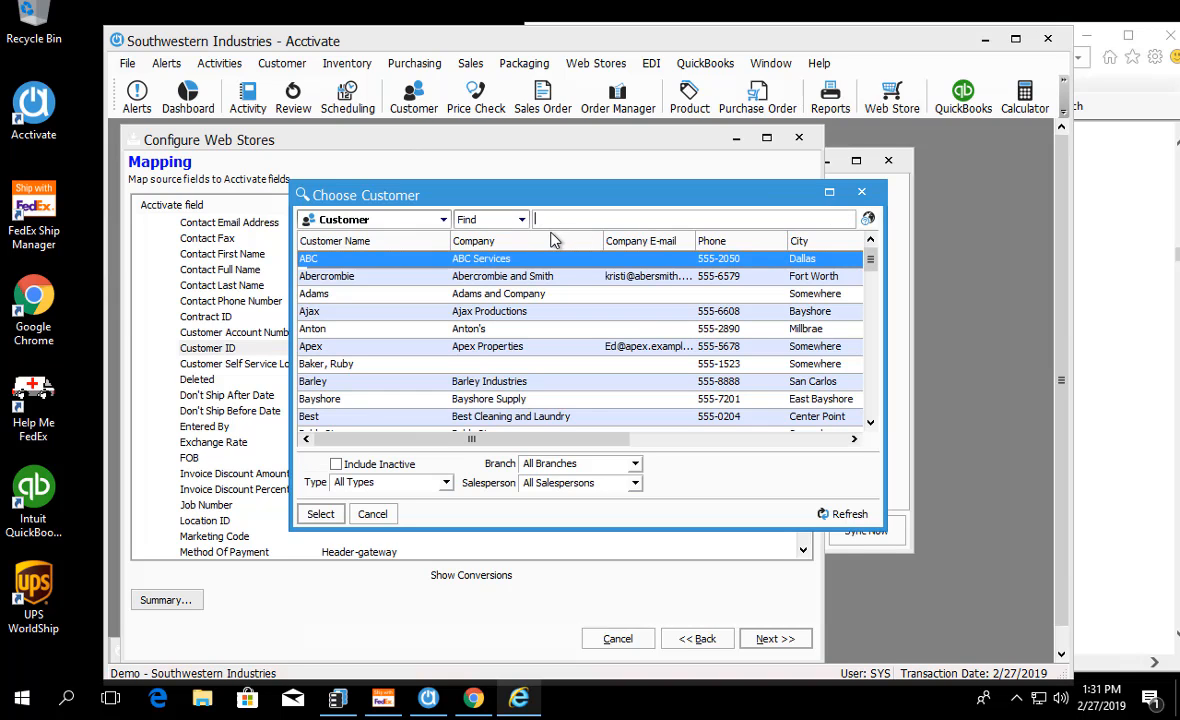
Step: Search the customers for "web" and choose Webstore as the default value of Customer ID
type("shop")
key("BackSpace")
key("BackSpace")
key("BackSpace")
key("BackSpace")
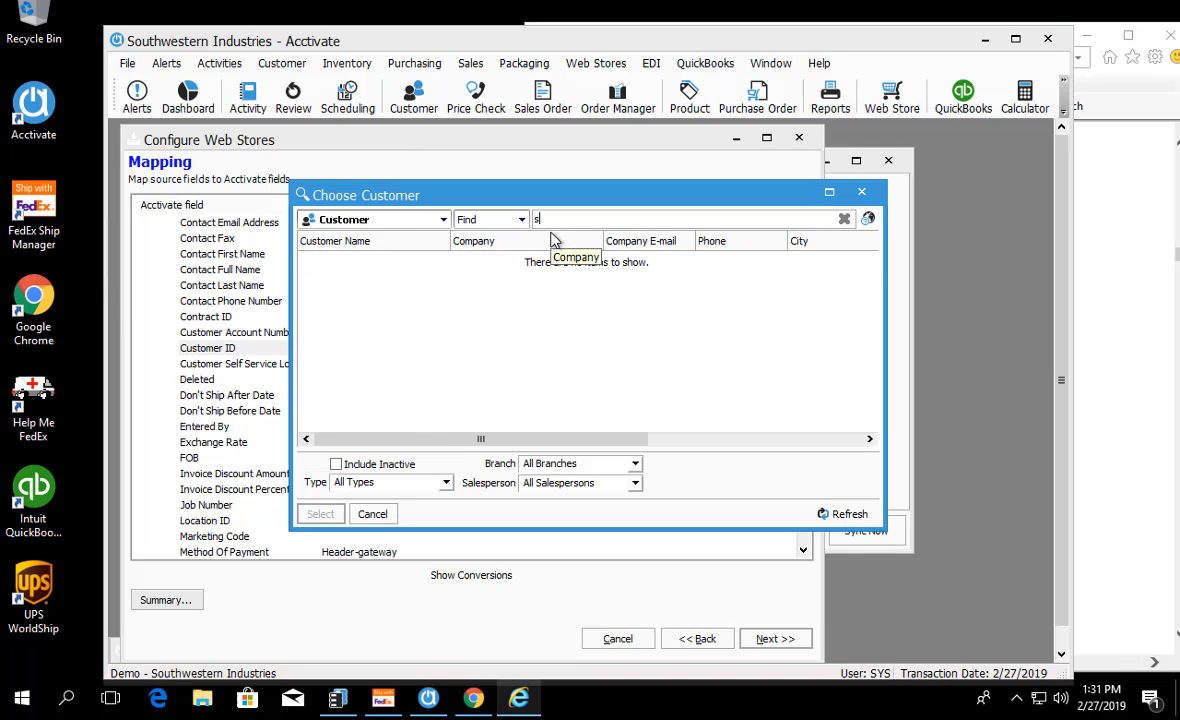
type("web")
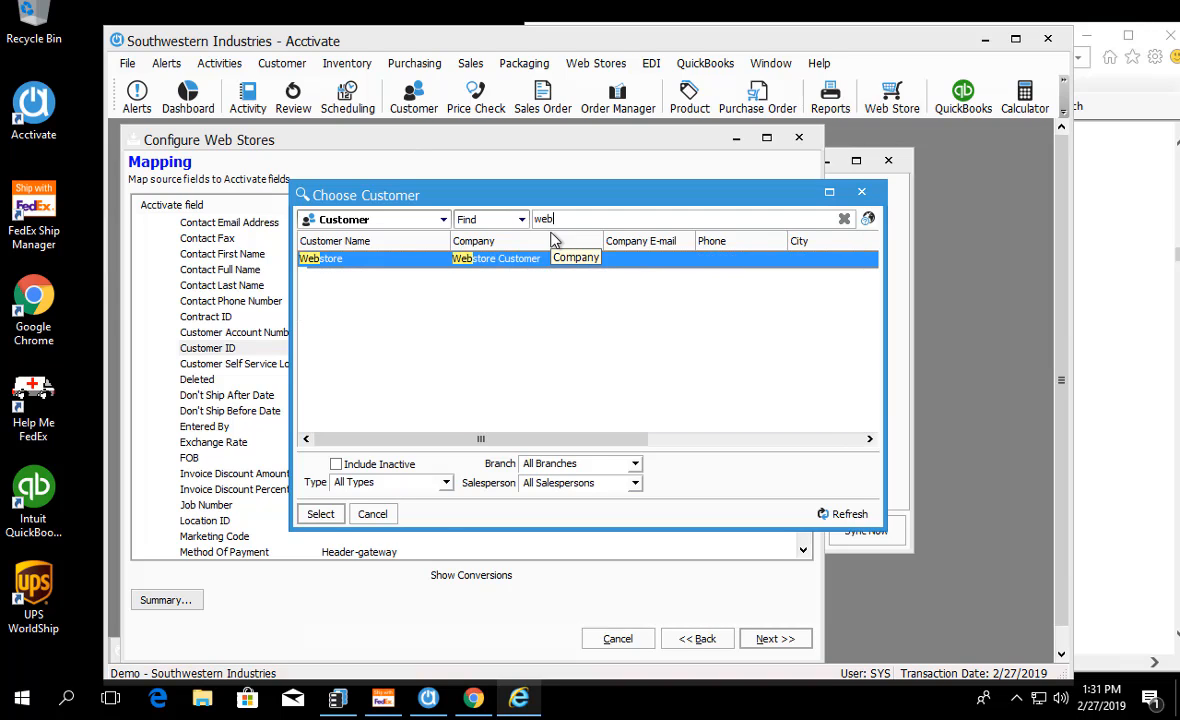
left_click(320, 513)
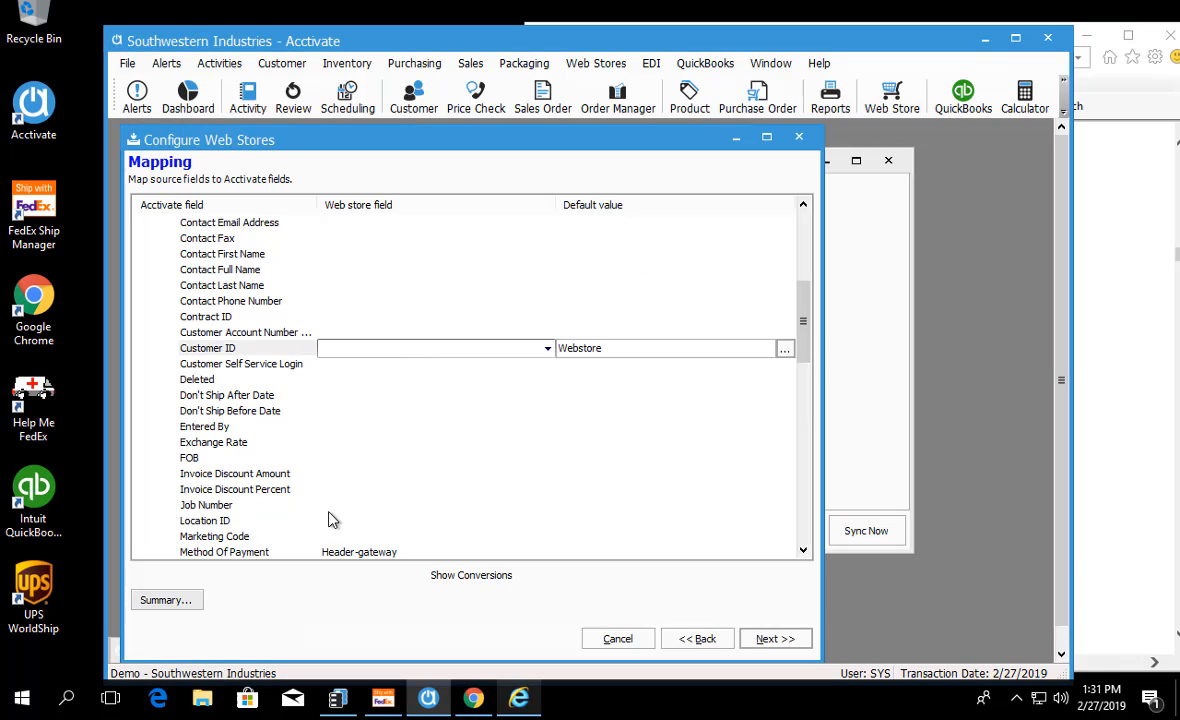
left_click(209, 355)
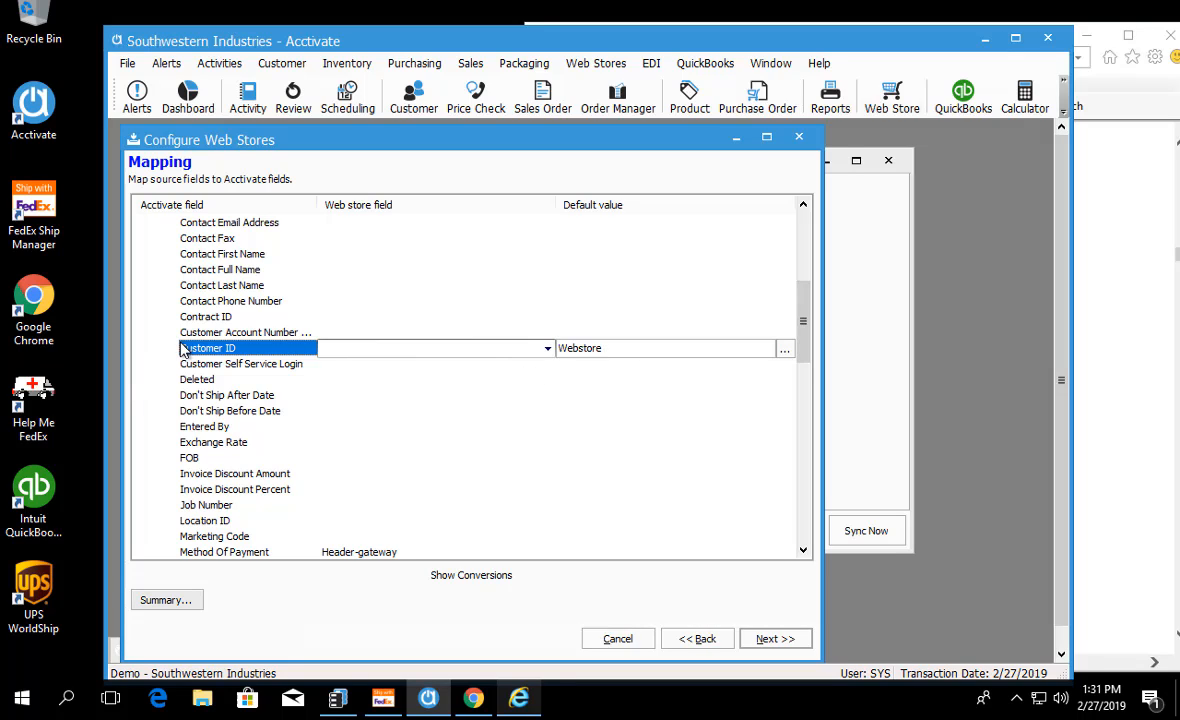
Step: Go back to the template's Options page and check the Create customers for guests and Import customers settings
left_click(702, 638)
left_click(700, 638)
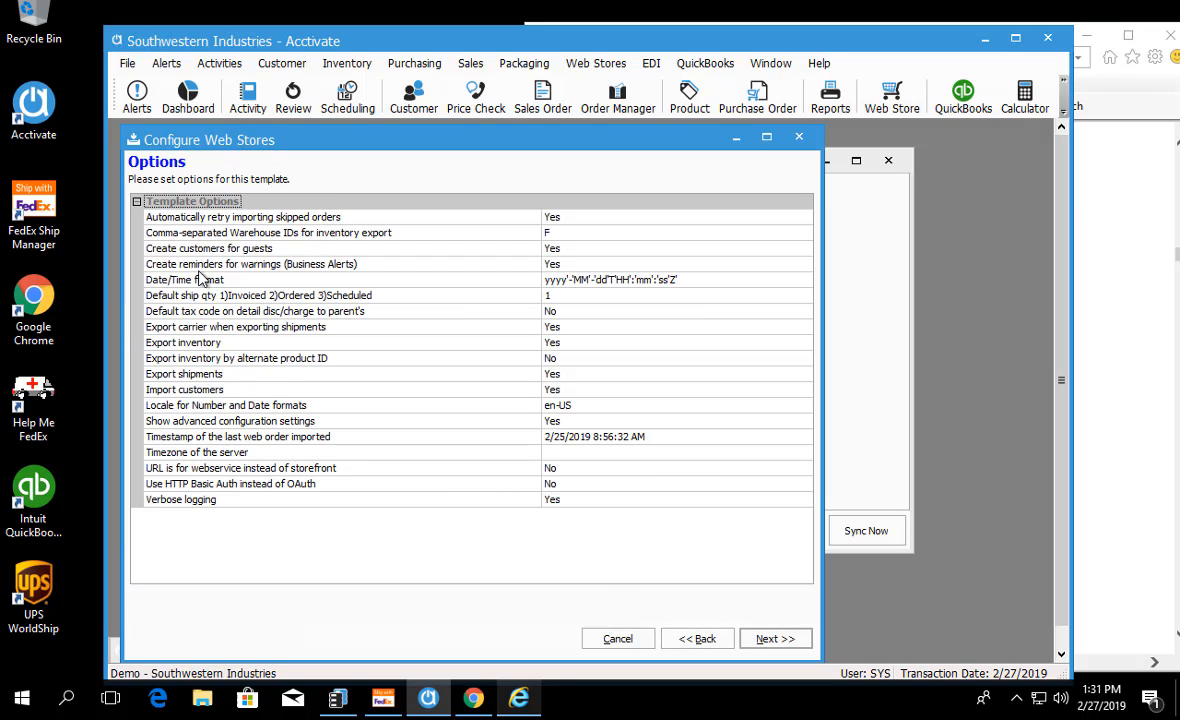
left_click(176, 248)
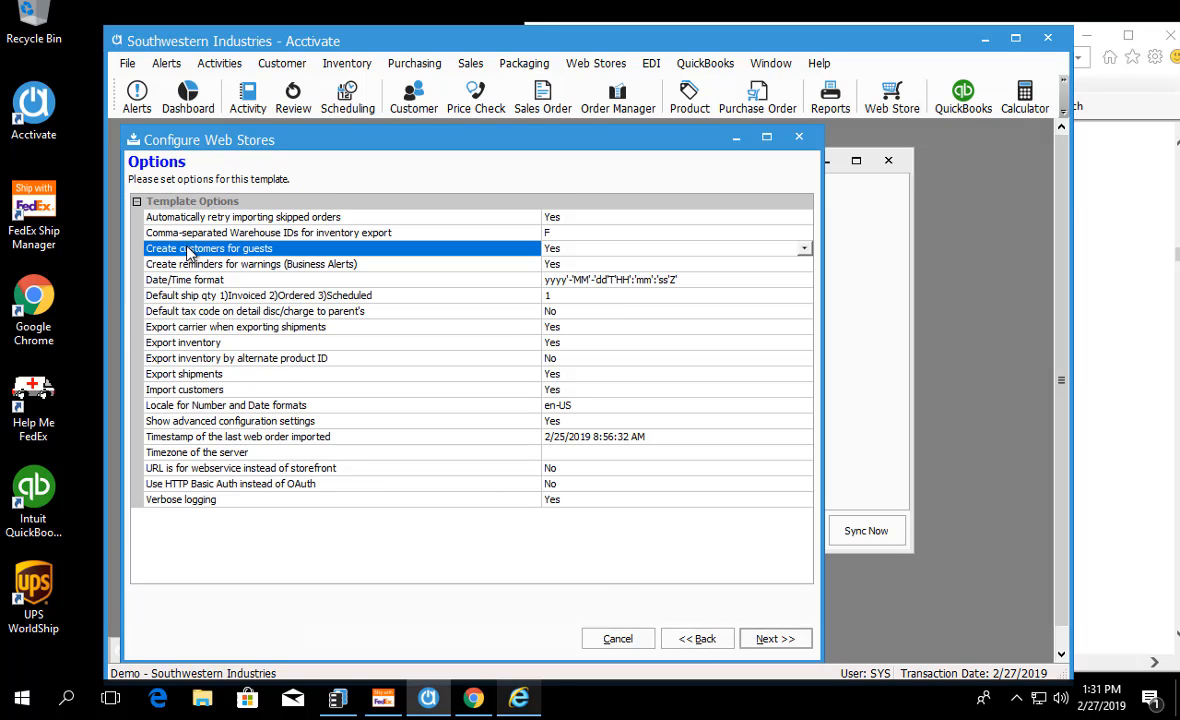
left_click(188, 390)
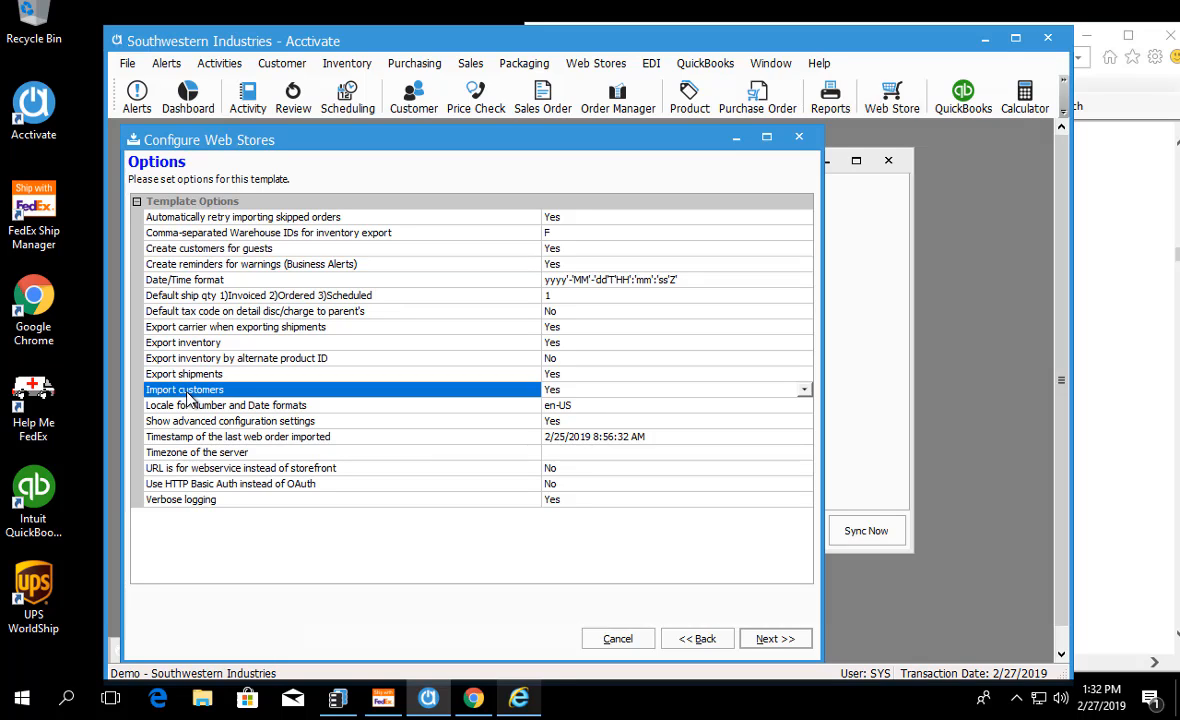
Step: Return to the Mapping page and expand the Order fields of the Order Document as far as Customer ID
left_click(773, 638)
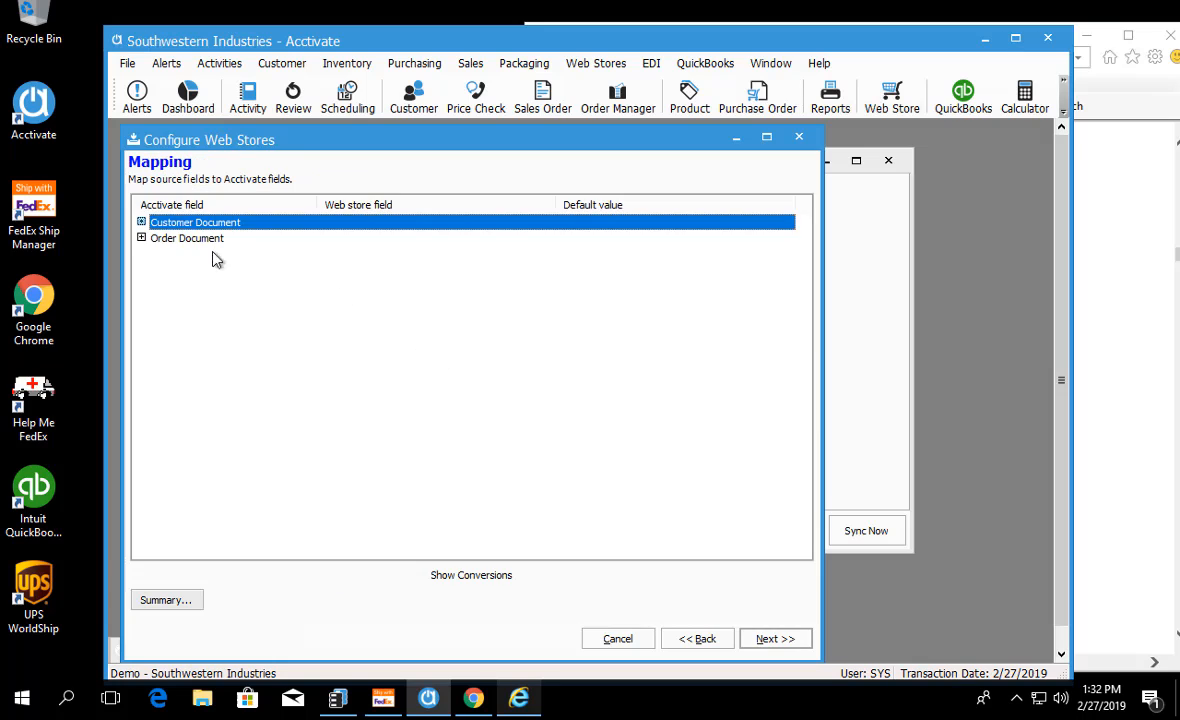
left_click(141, 237)
double_click(174, 270)
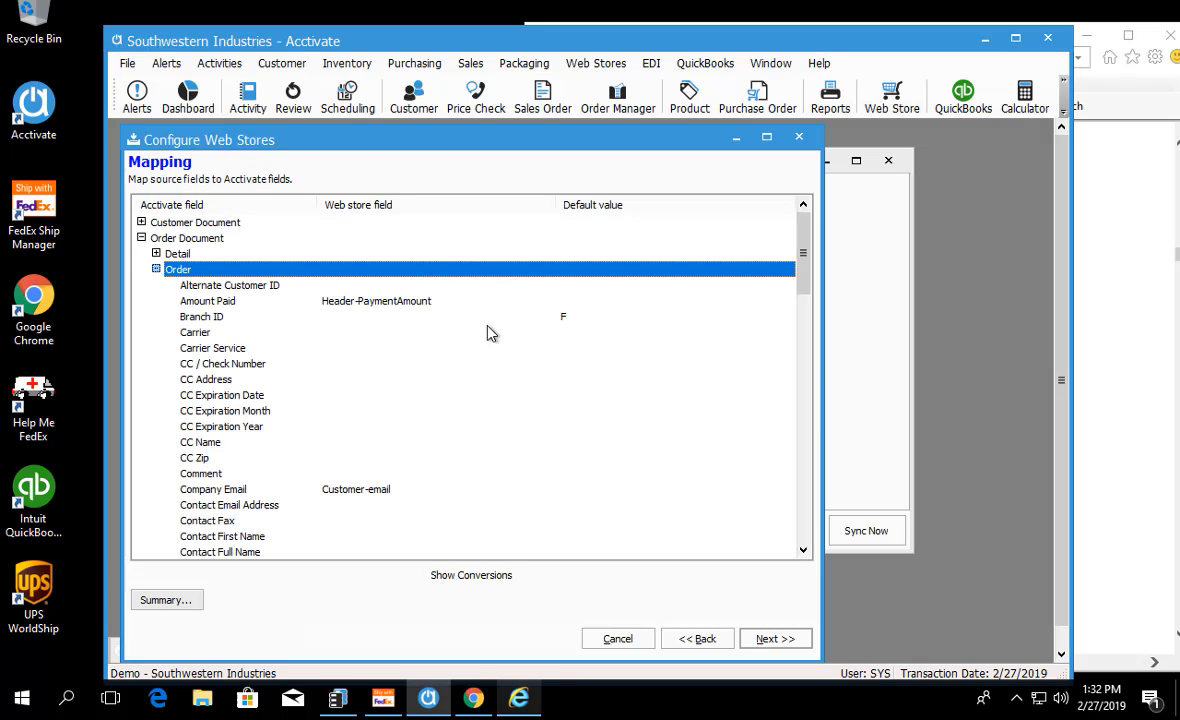
left_click_drag(810, 258, 809, 322)
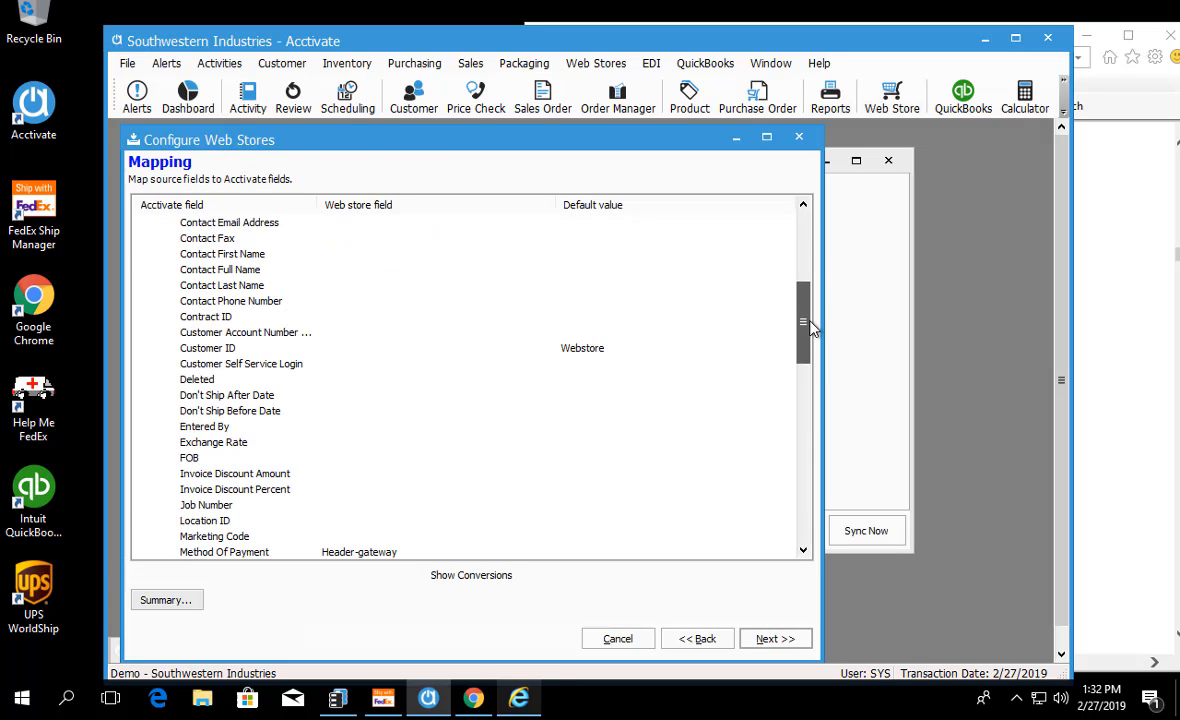
Step: Clear the default value of the Order section's Customer ID field
left_click(735, 347)
left_click(706, 346)
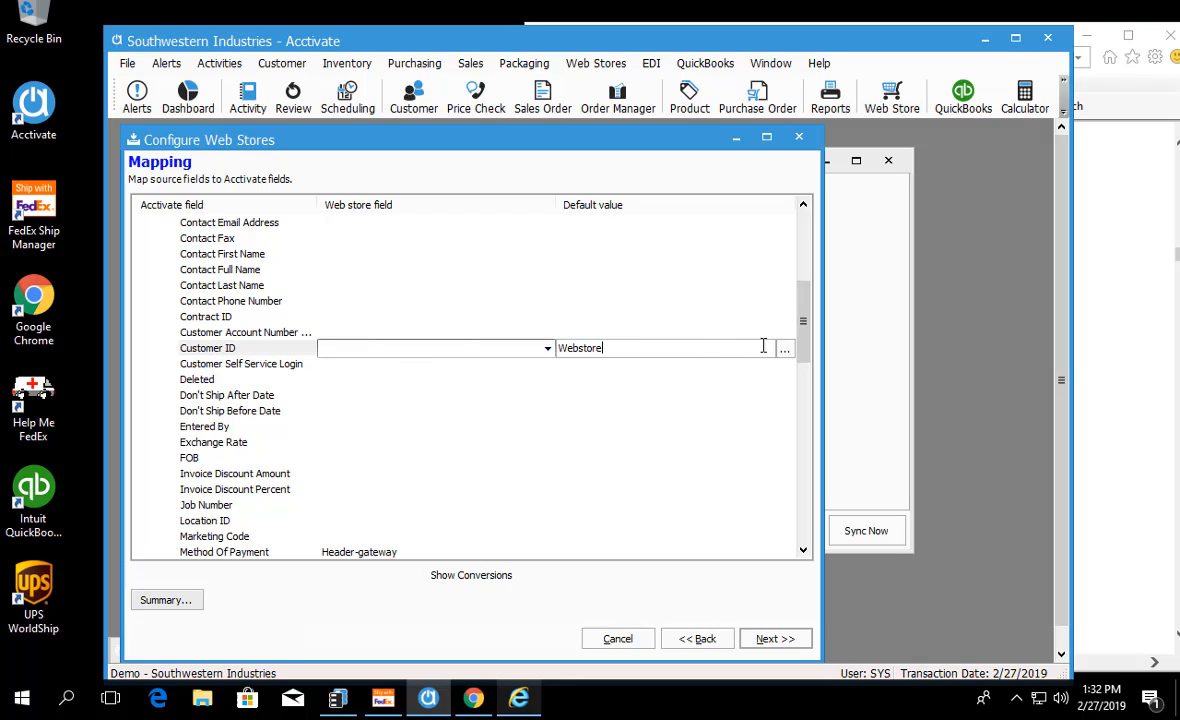
key("BackSpace")
key("BackSpace")
key("BackSpace")
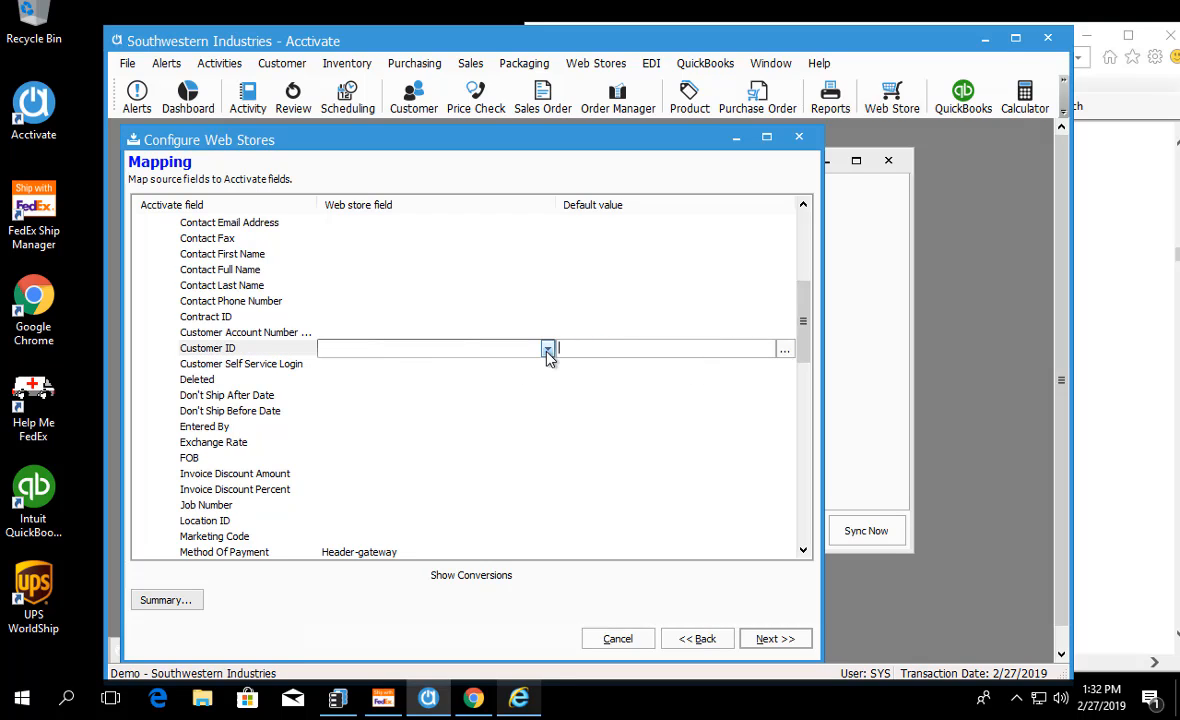
Step: Map the Order section's Customer ID to the Header-ACCTivateCustomerID web store field
left_click(548, 349)
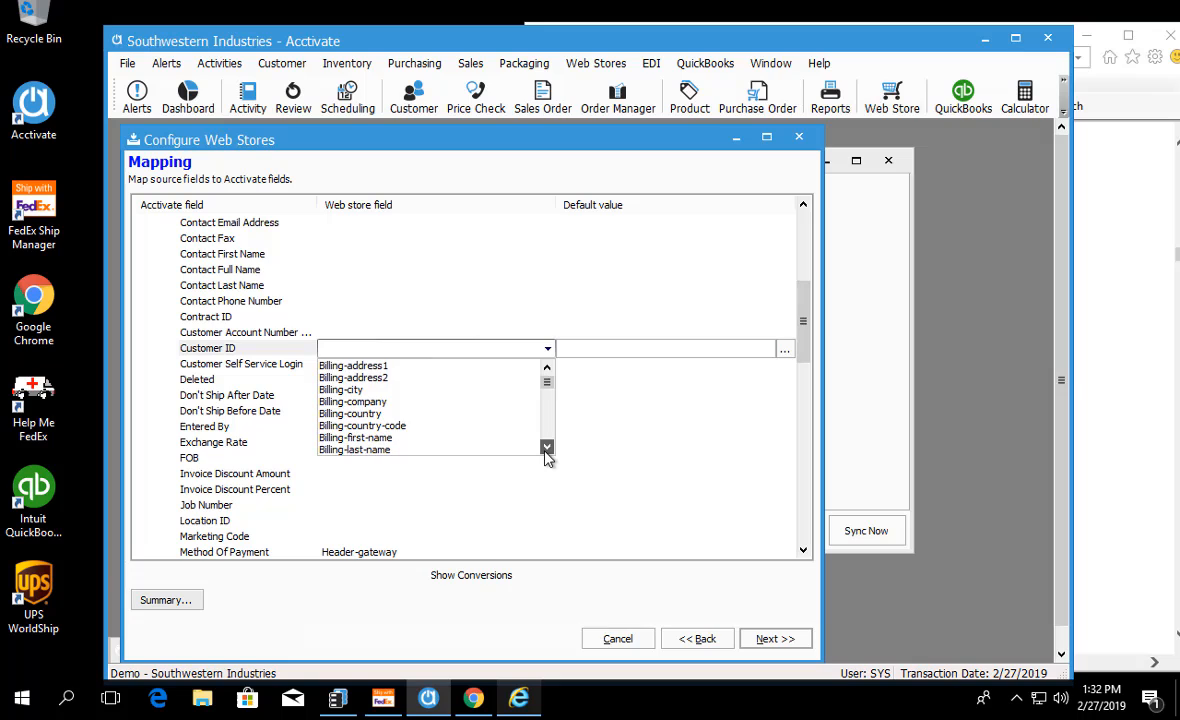
left_click_drag(546, 451, 546, 451)
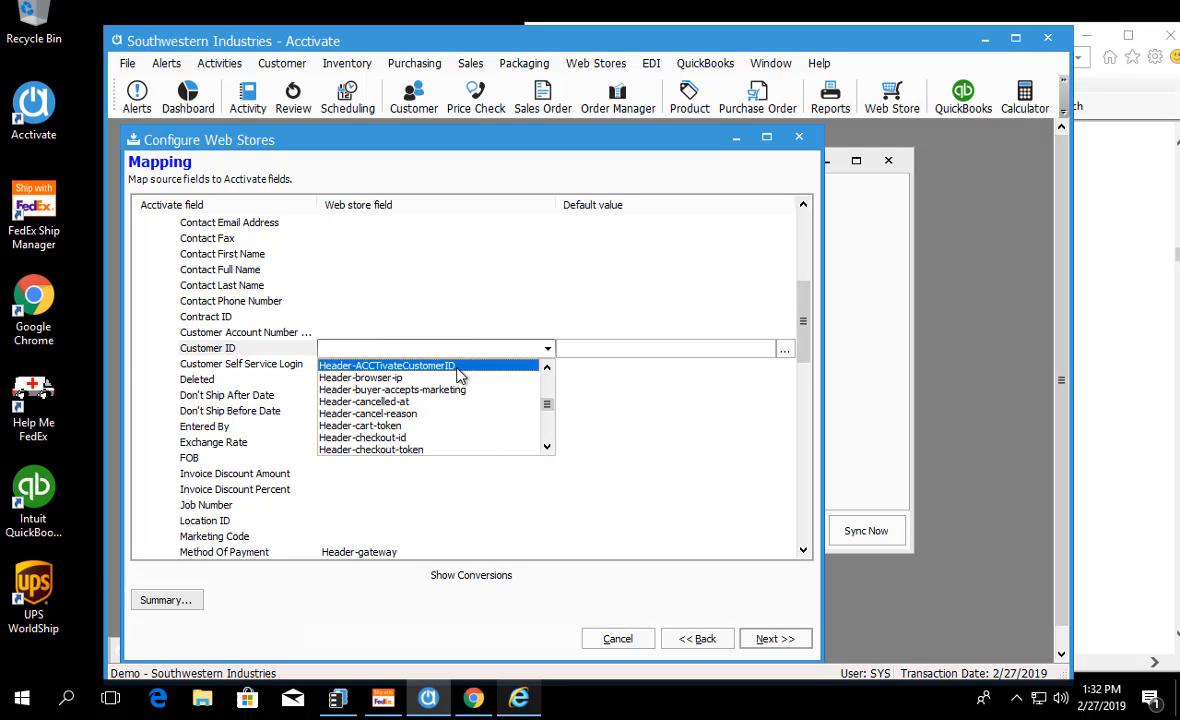
left_click(460, 366)
left_click(190, 332)
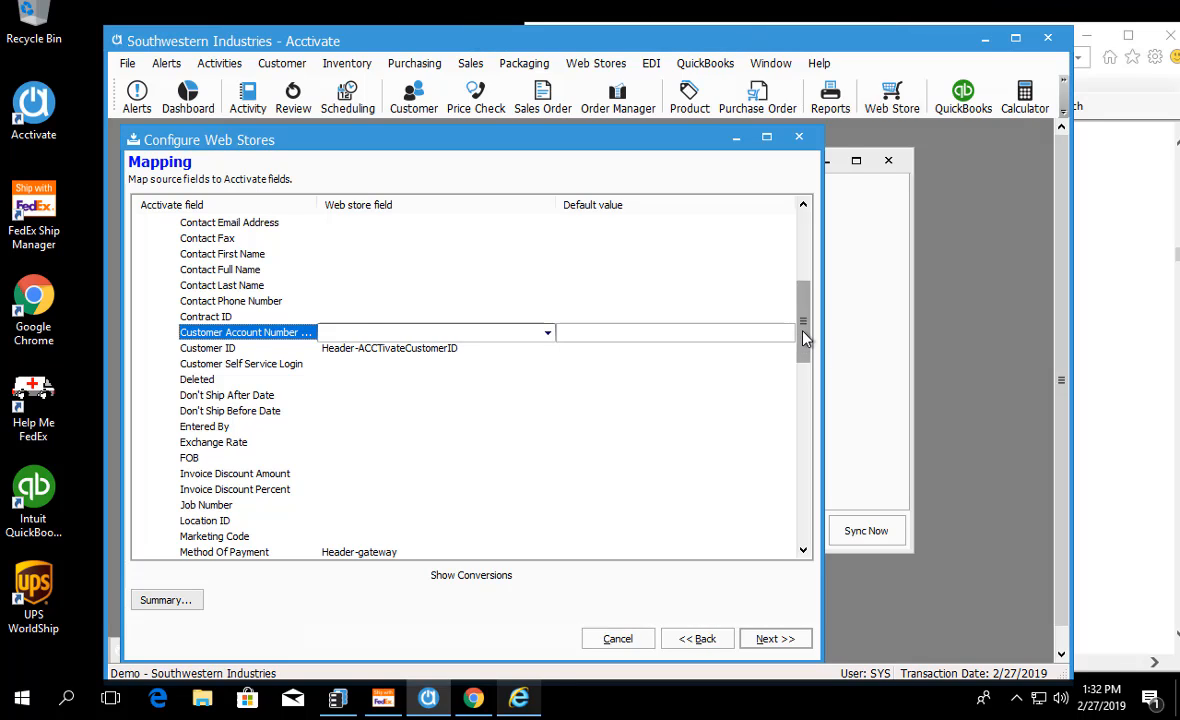
Step: Go back to the Source Values page, skim the linked W3C XPath expressions reference in the browser, and minimize it
left_click_drag(805, 337, 803, 311)
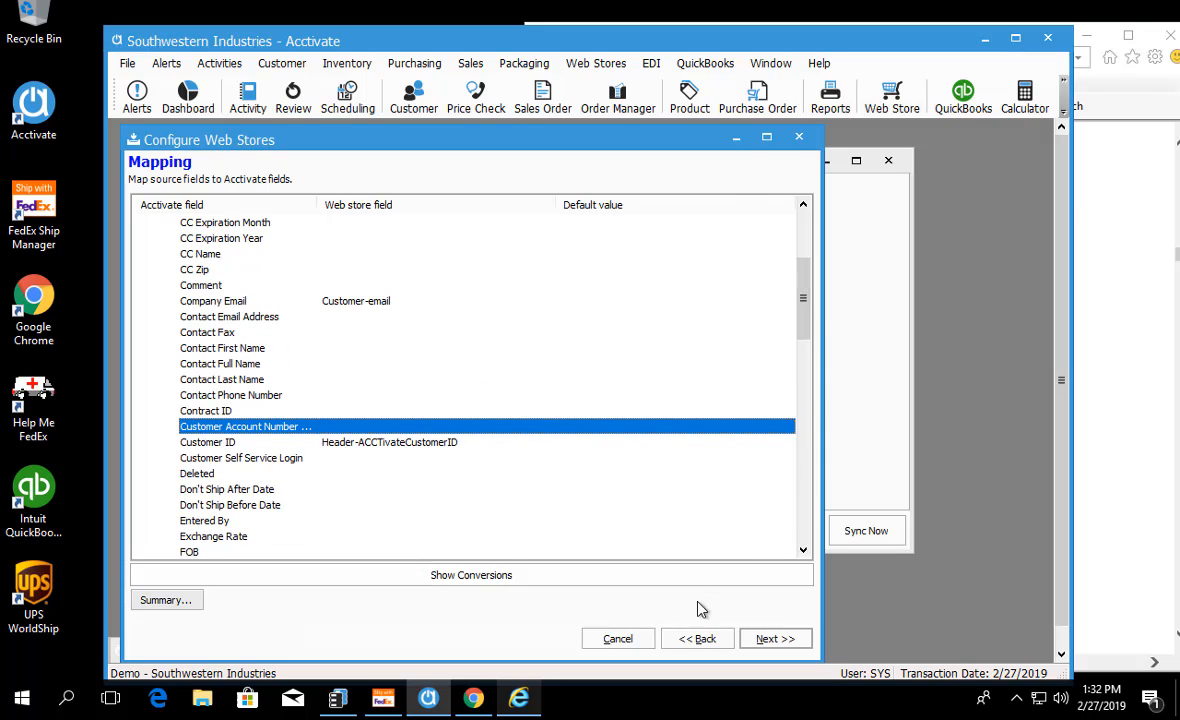
left_click(697, 640)
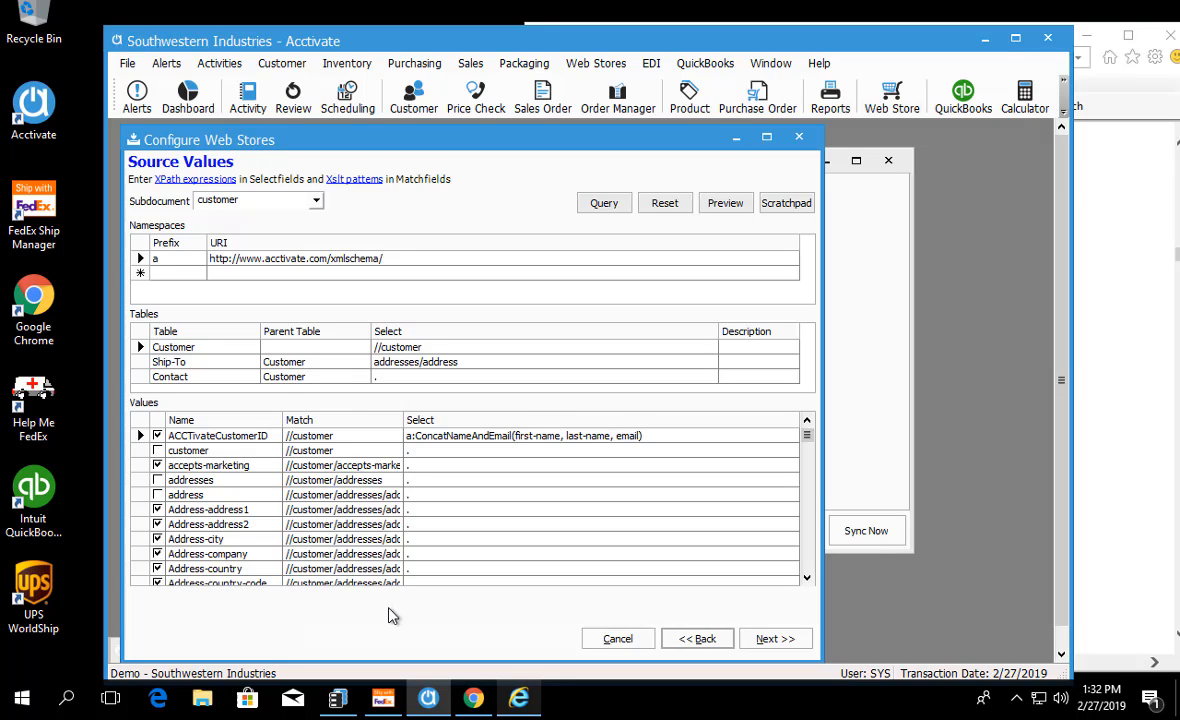
left_click(184, 182)
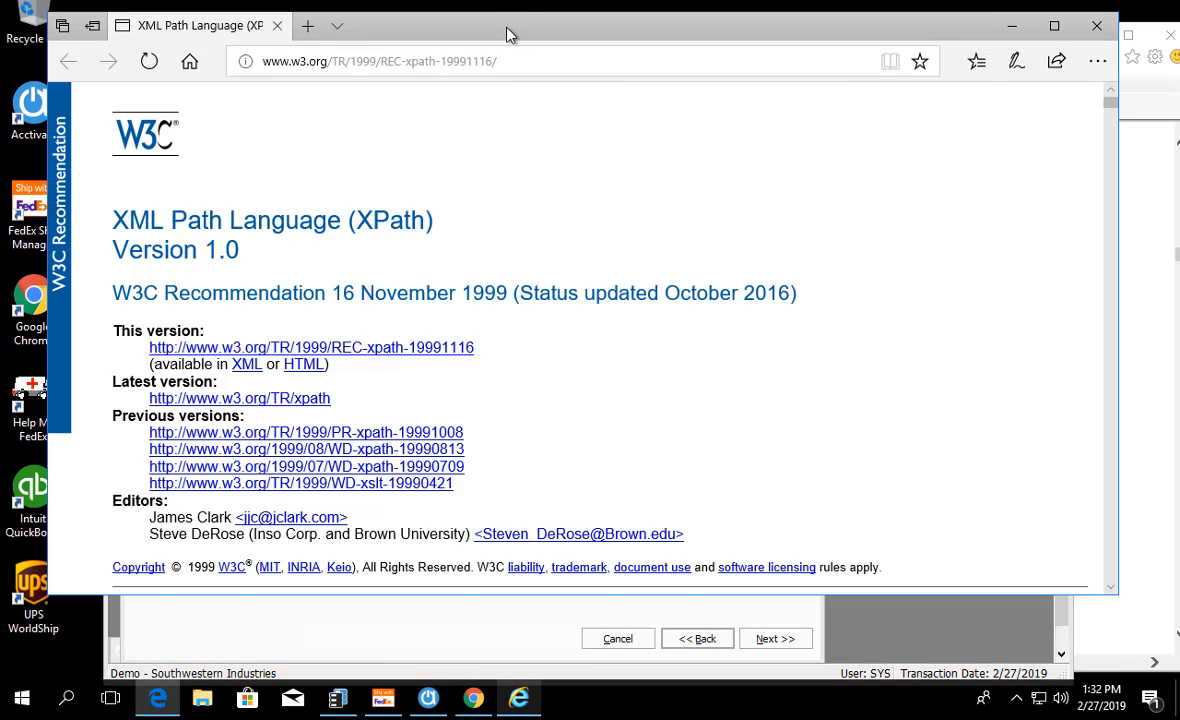
left_click_drag(508, 32, 505, 70)
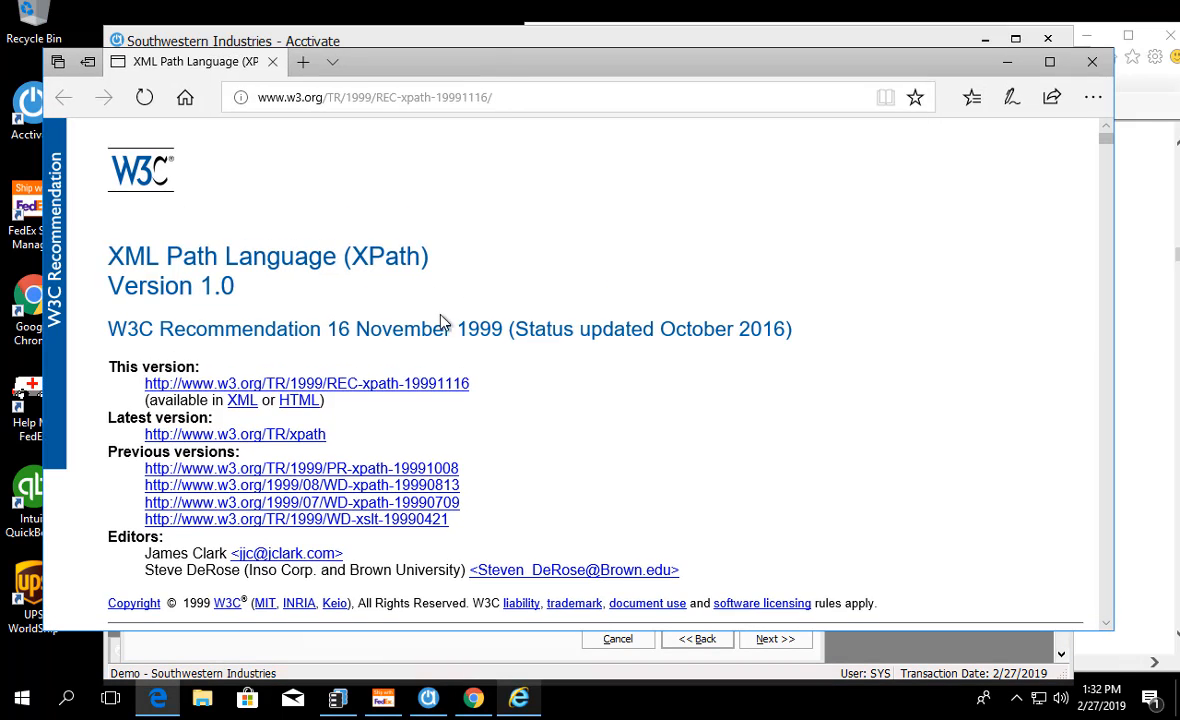
scroll(445, 430, "down", 15)
scroll(455, 428, "down", 10)
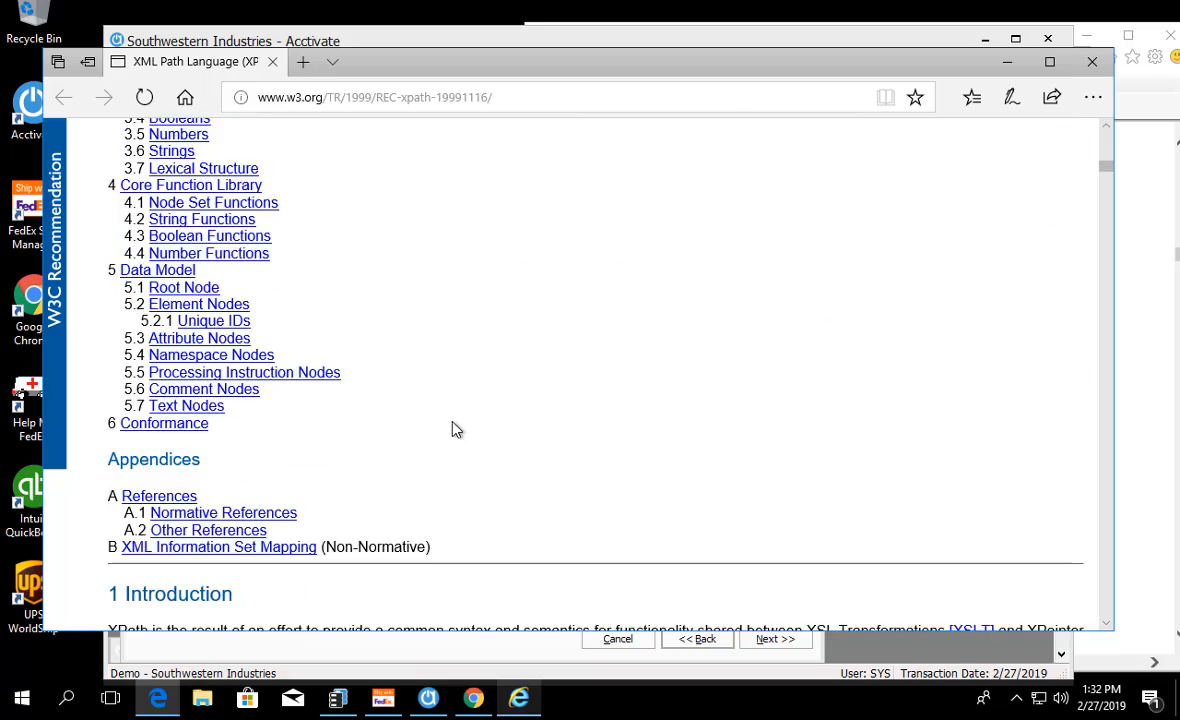
scroll(462, 420, "up", 12)
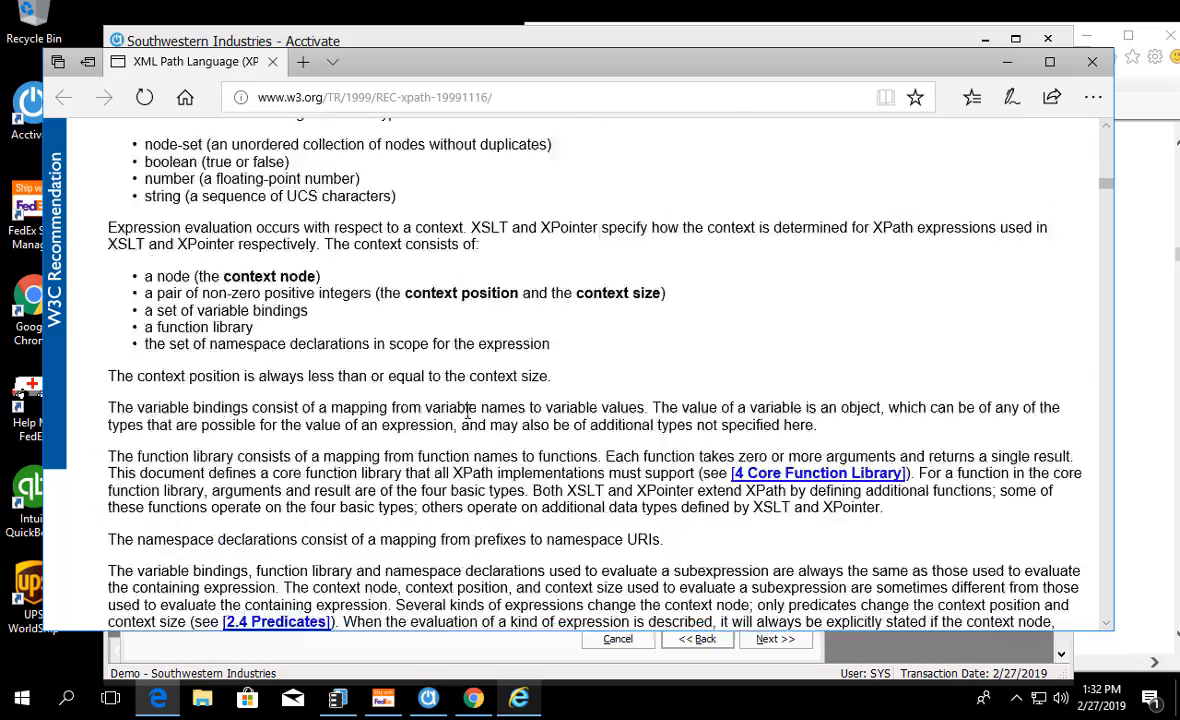
scroll(470, 420, "up", 6)
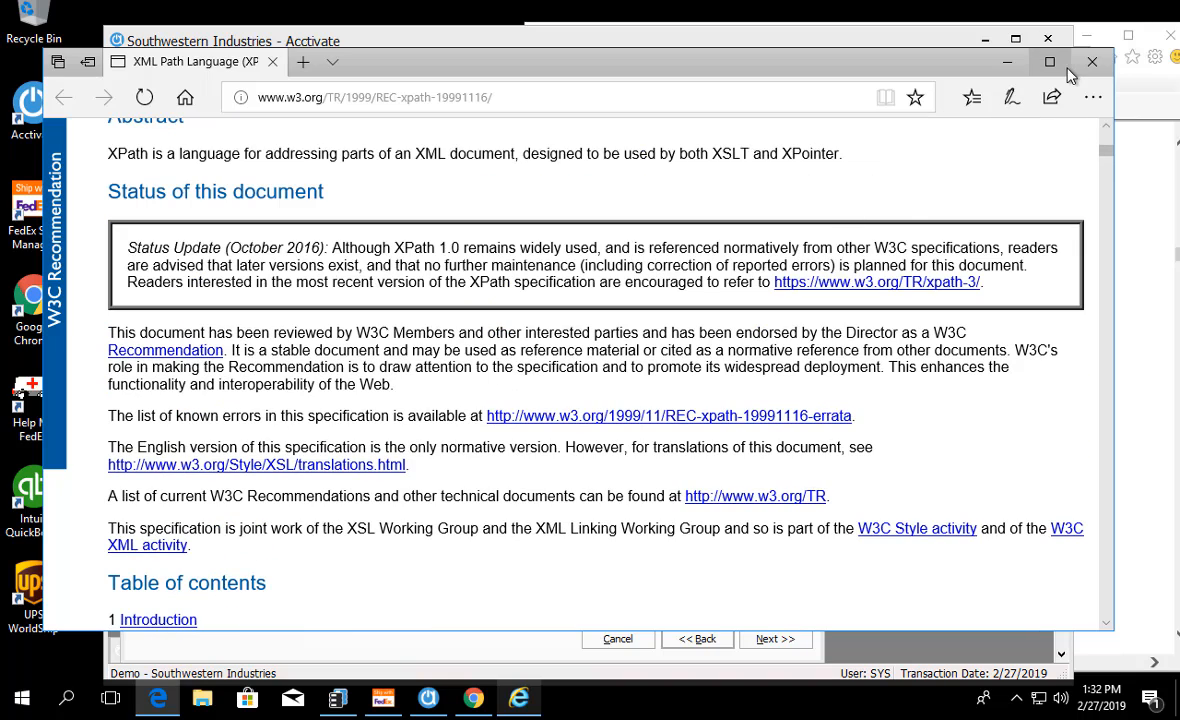
scroll(382, 411, "up", 5)
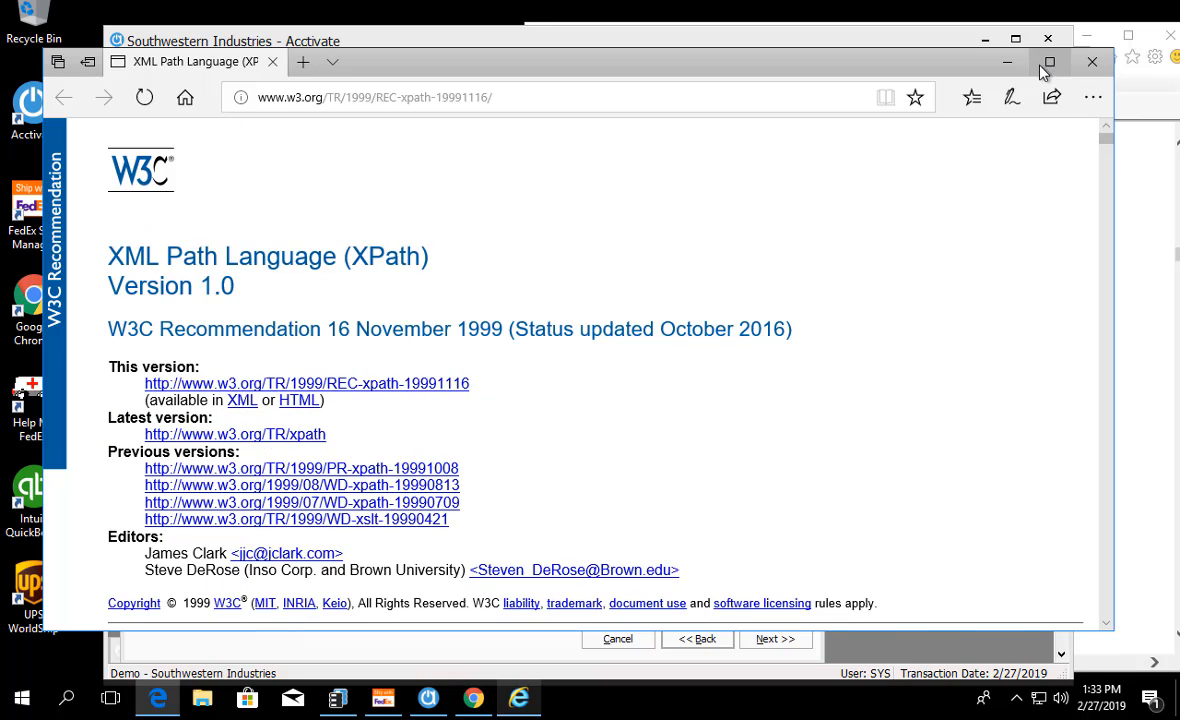
left_click(1012, 64)
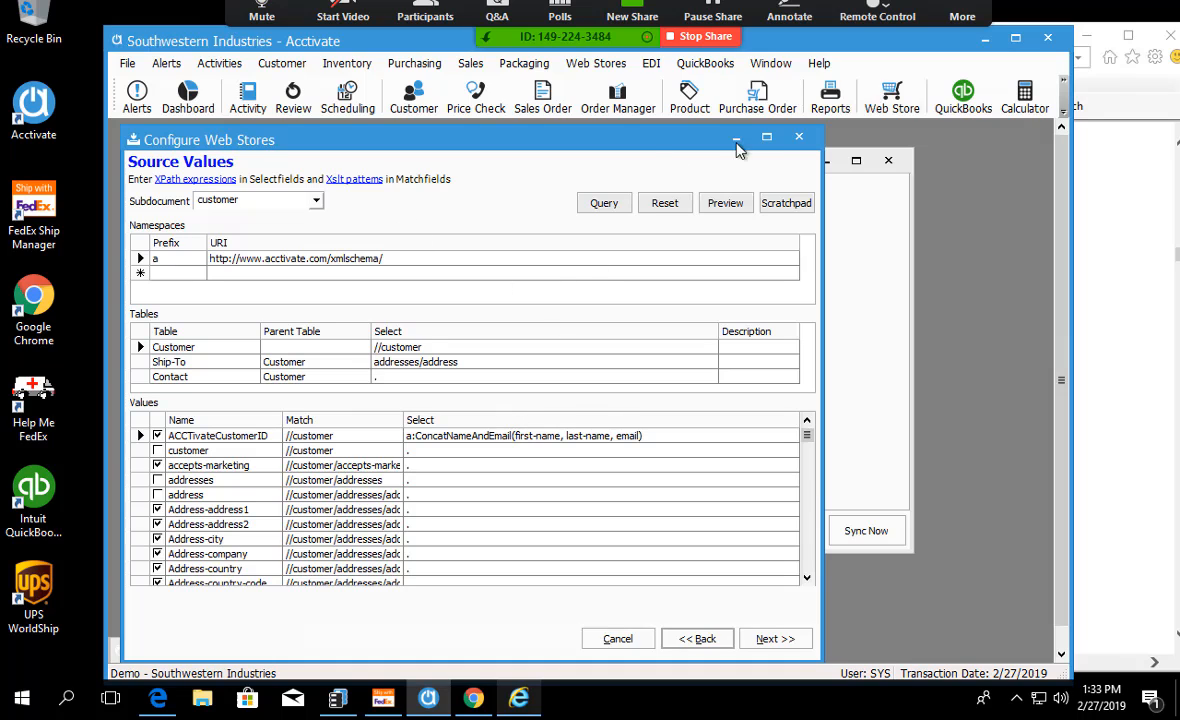
Step: Close the web store configuration, saving the import, and close the Web Store Sync window and all minimized windows
left_click(815, 141)
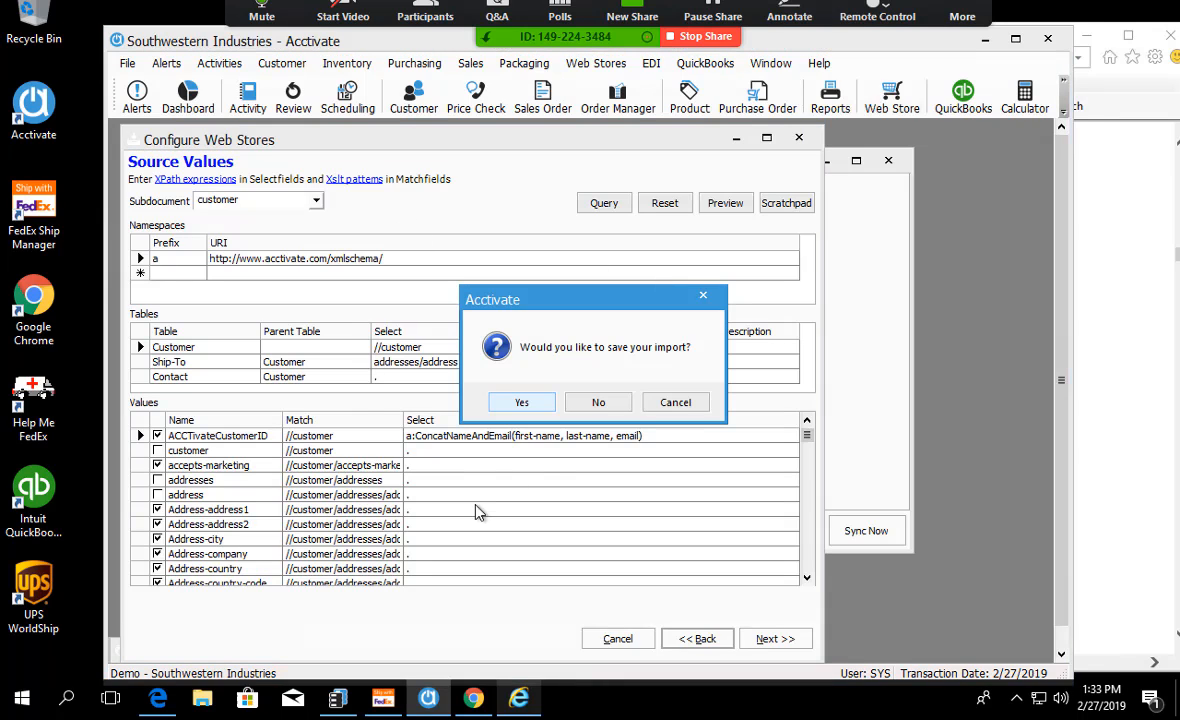
left_click(528, 405)
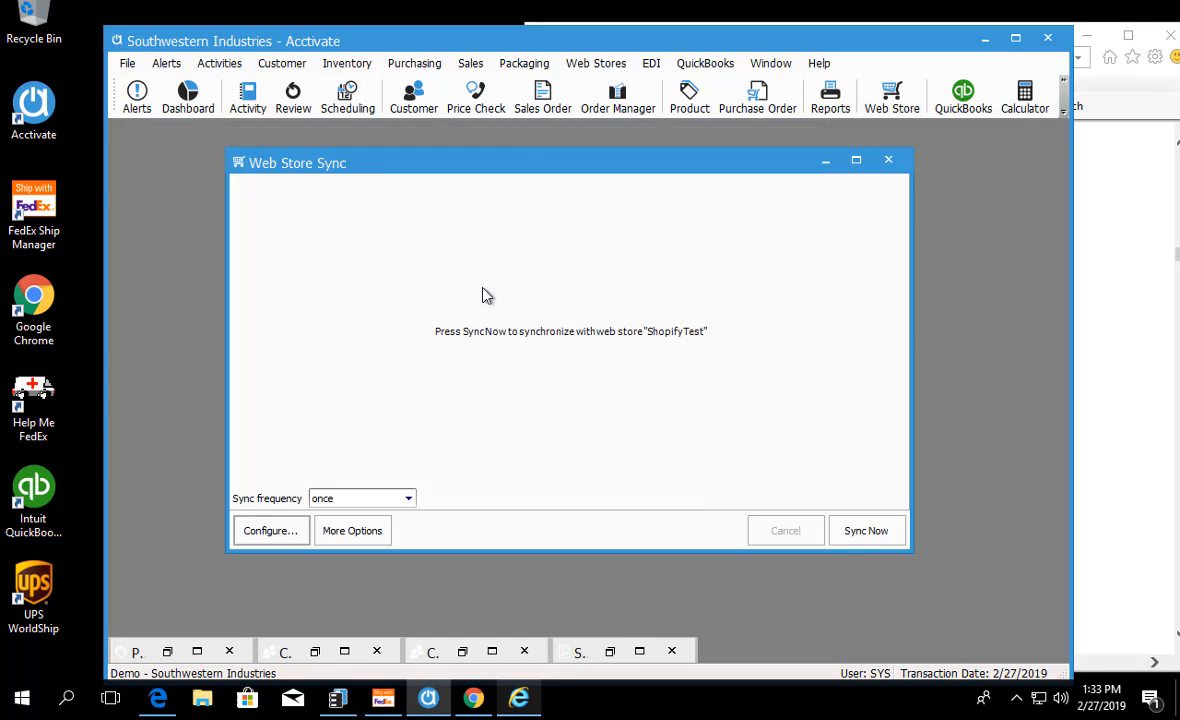
left_click(527, 652)
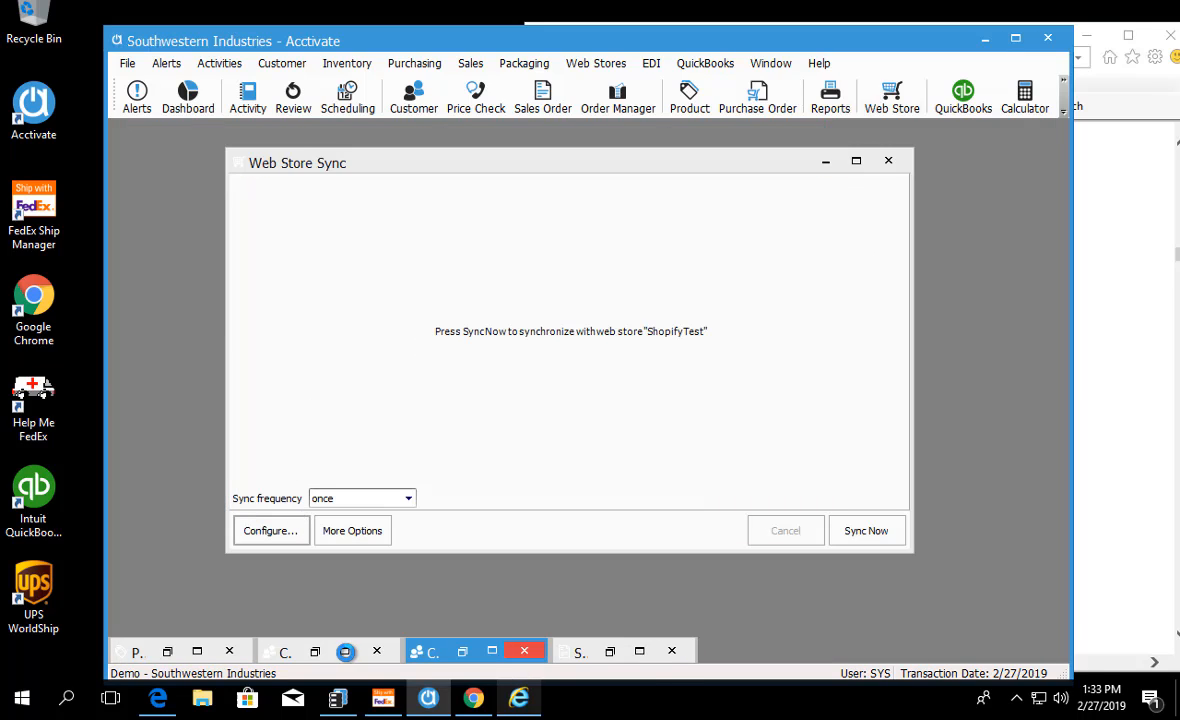
left_click(233, 653)
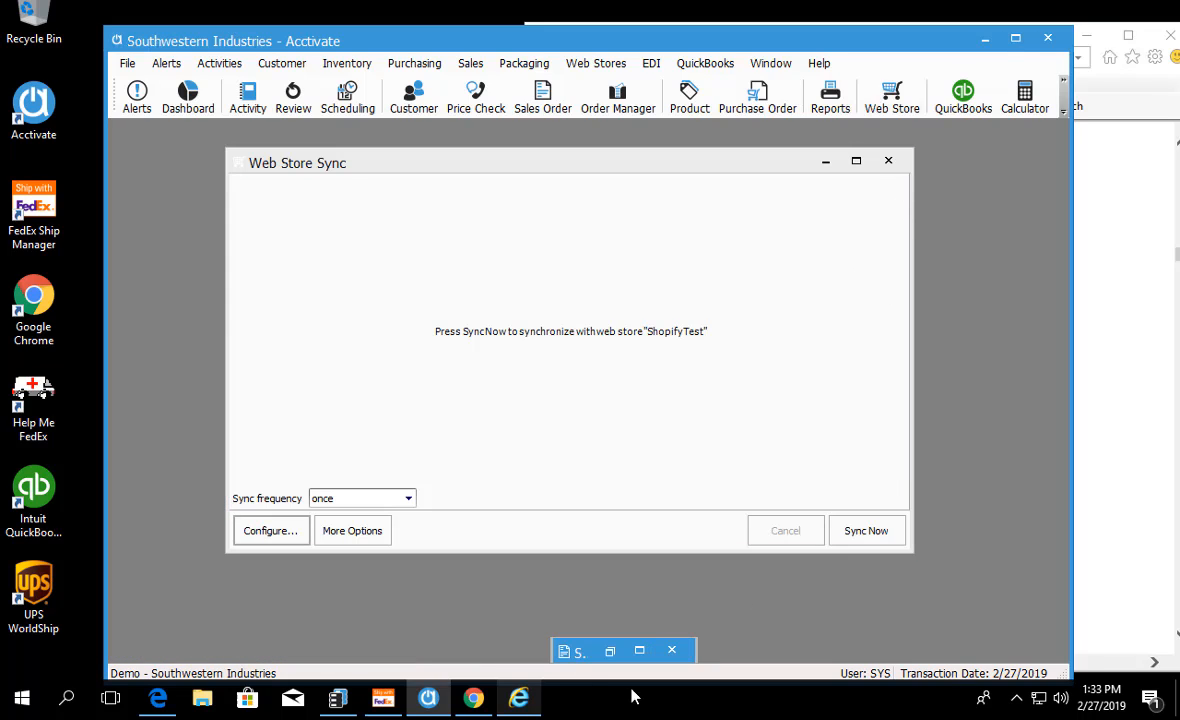
left_click(672, 651)
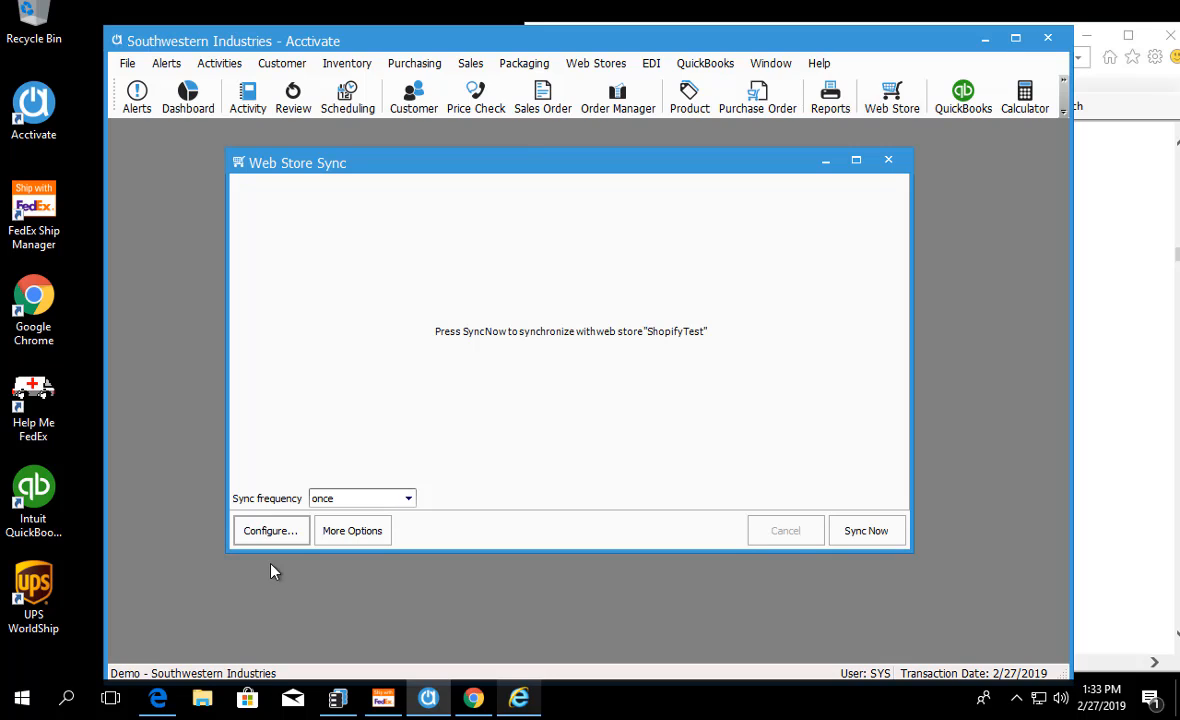
left_click(888, 160)
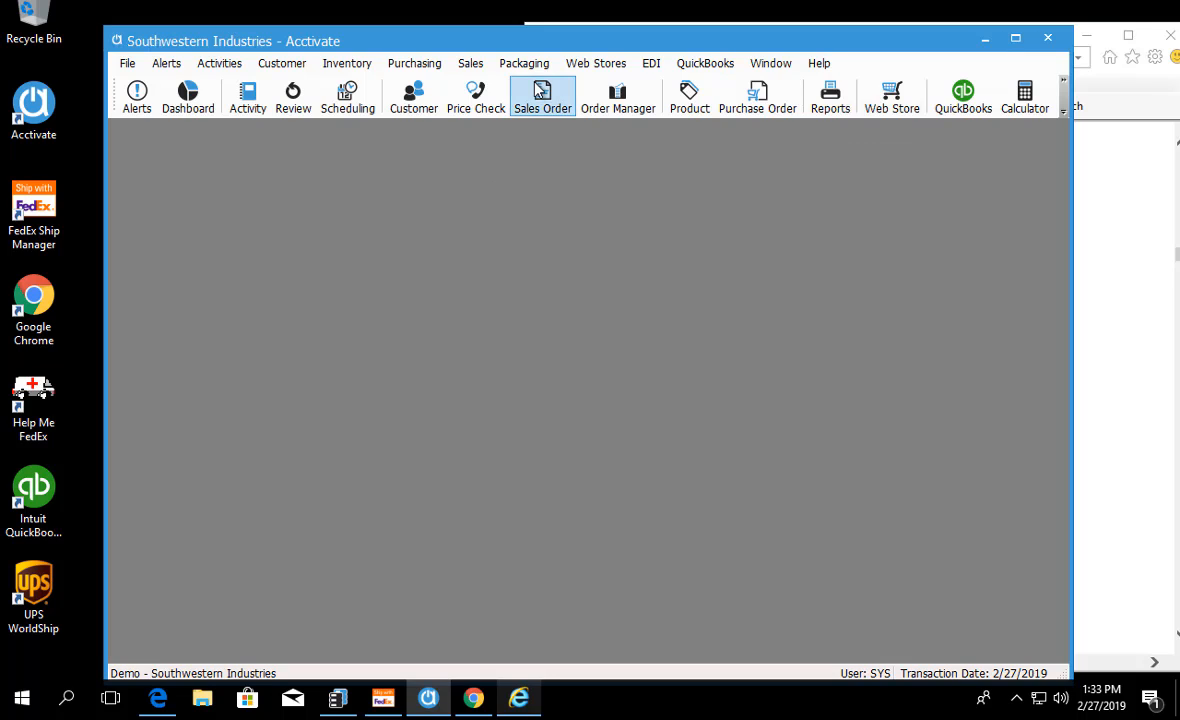
Step: Open the Web Store Sync window for the ShopifyTest store and move it slightly up within the workspace
left_click(578, 64)
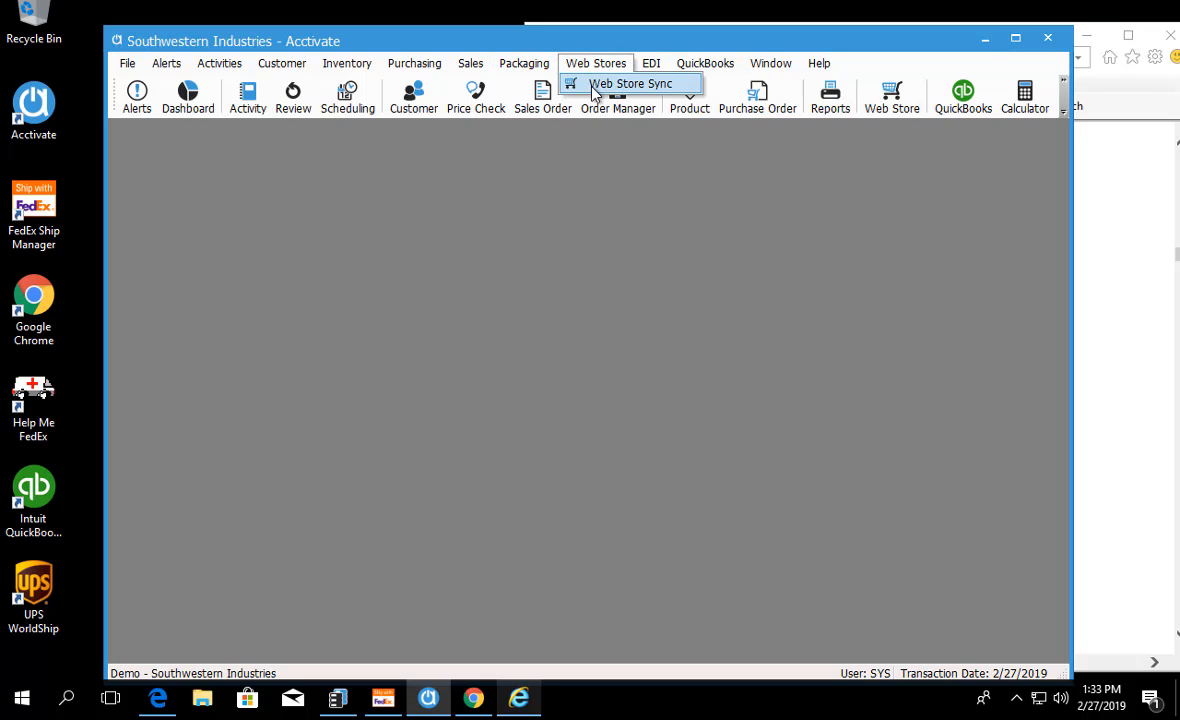
left_click(594, 88)
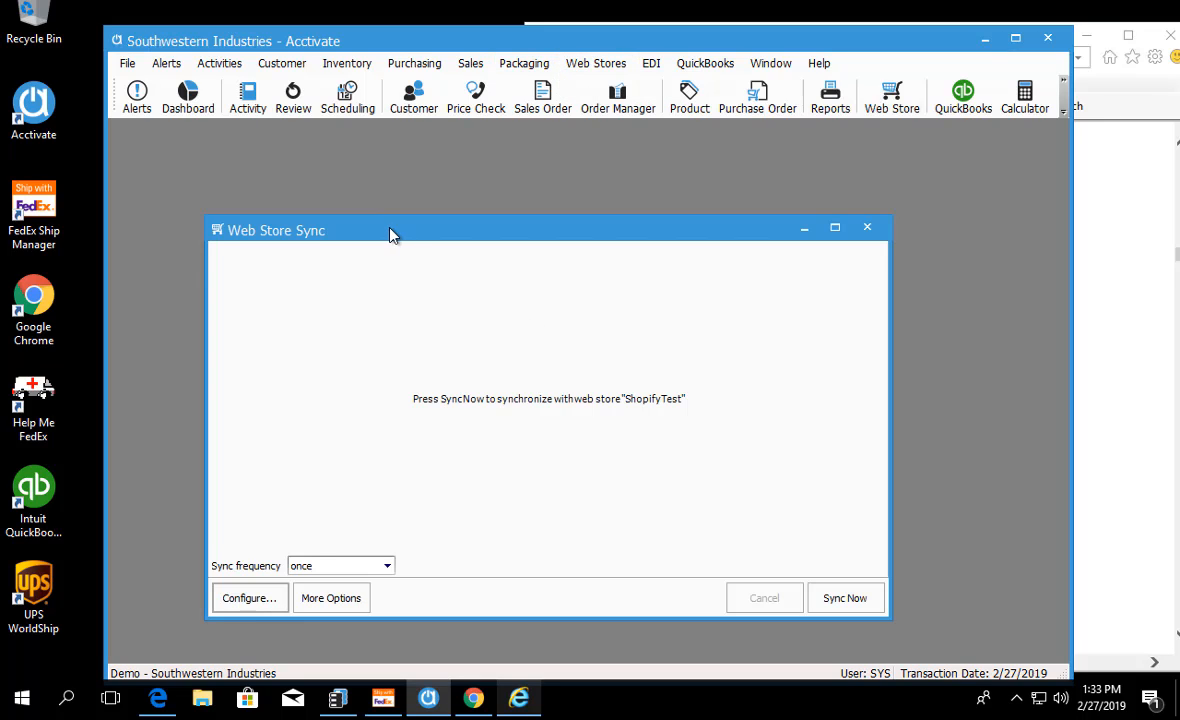
left_click_drag(391, 229, 378, 203)
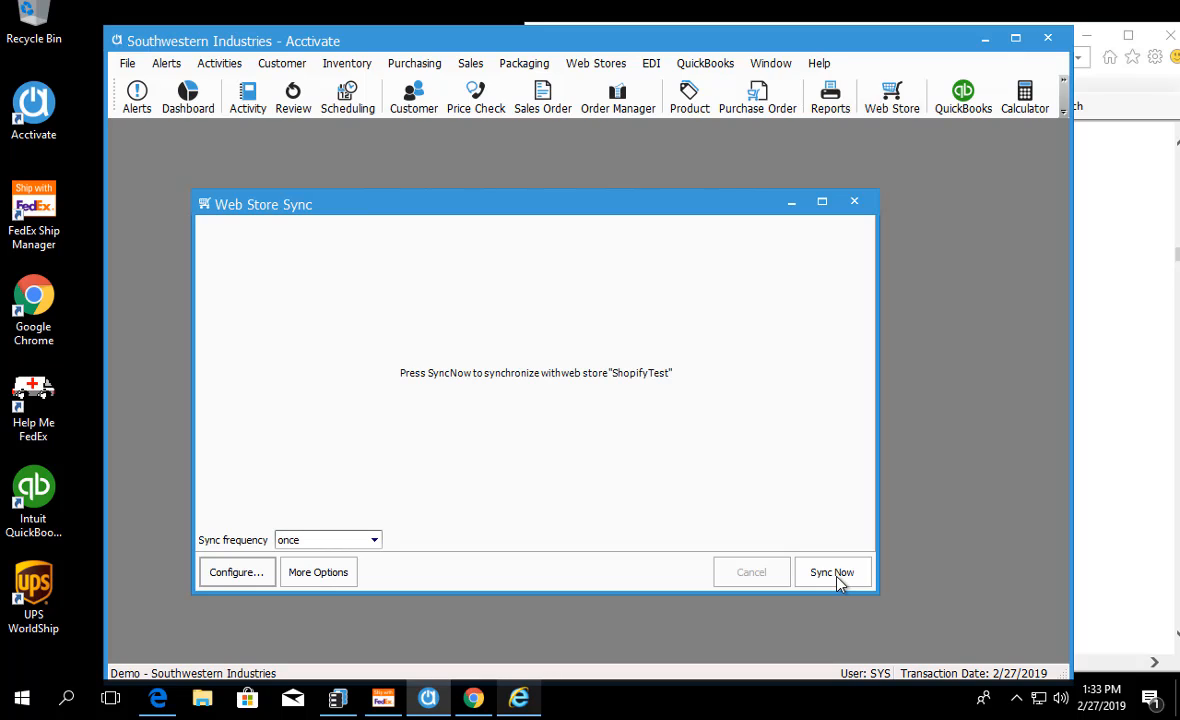
Step: Look over the options for re-importing orders by time range and by order IDs, and return to the basic sync view
left_click(335, 577)
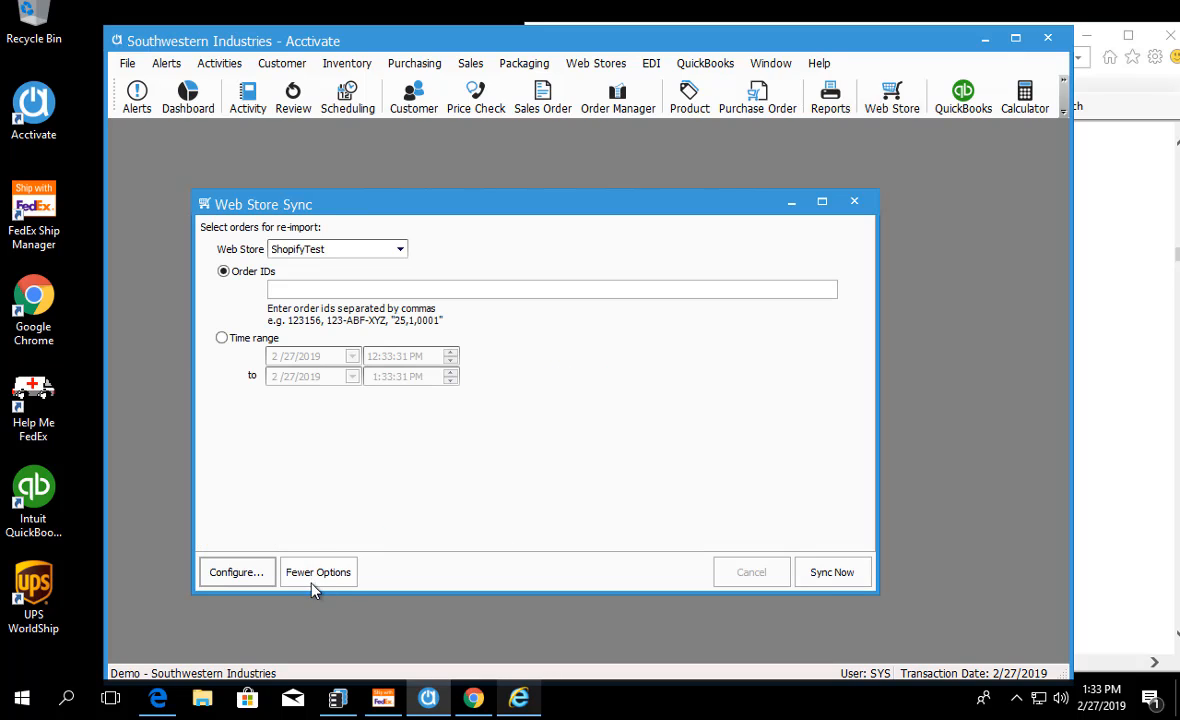
left_click(225, 338)
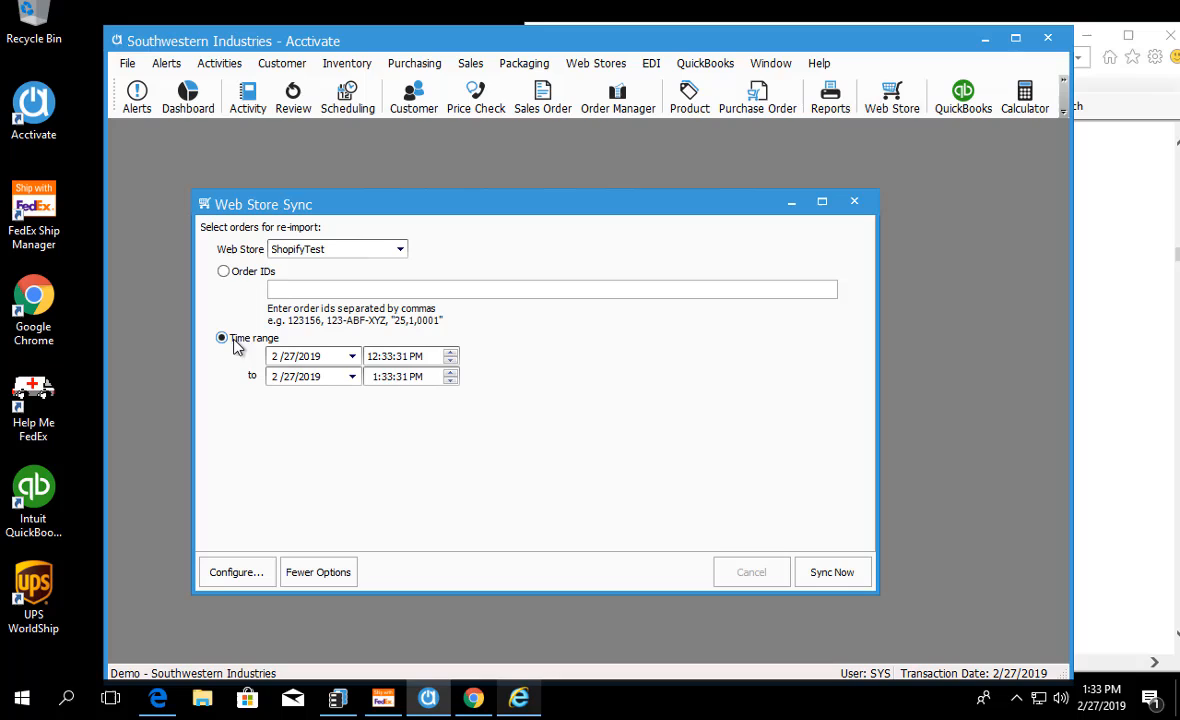
left_click(228, 272)
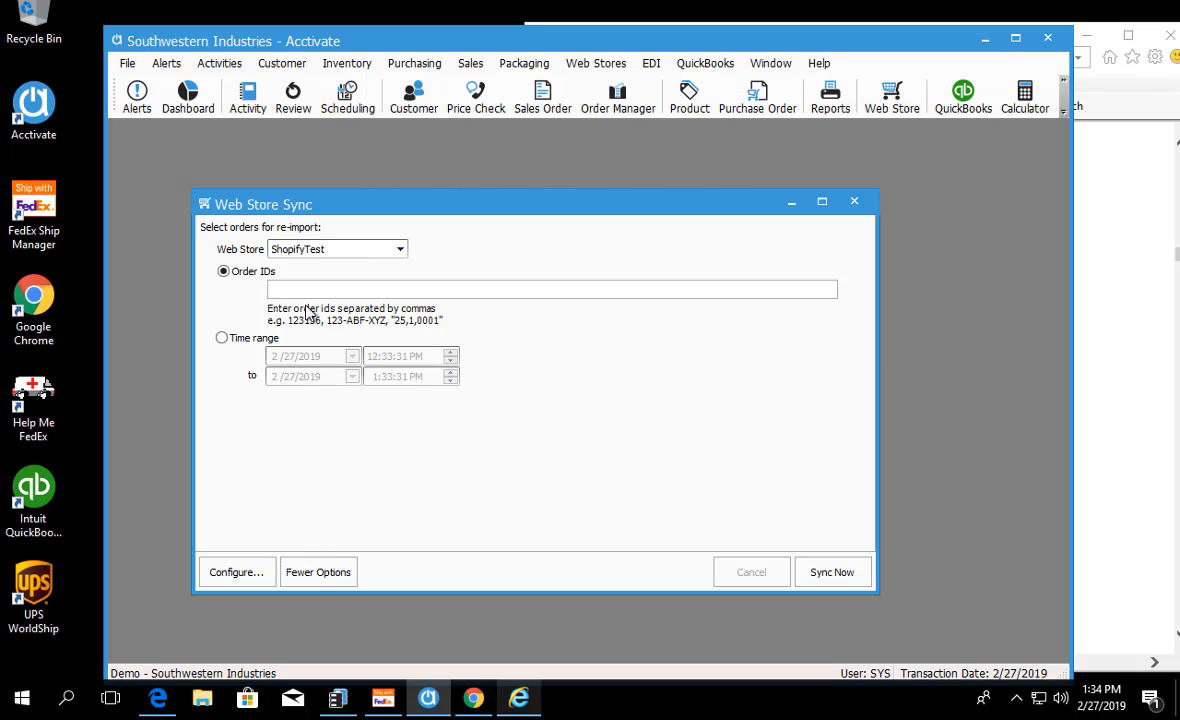
left_click(322, 575)
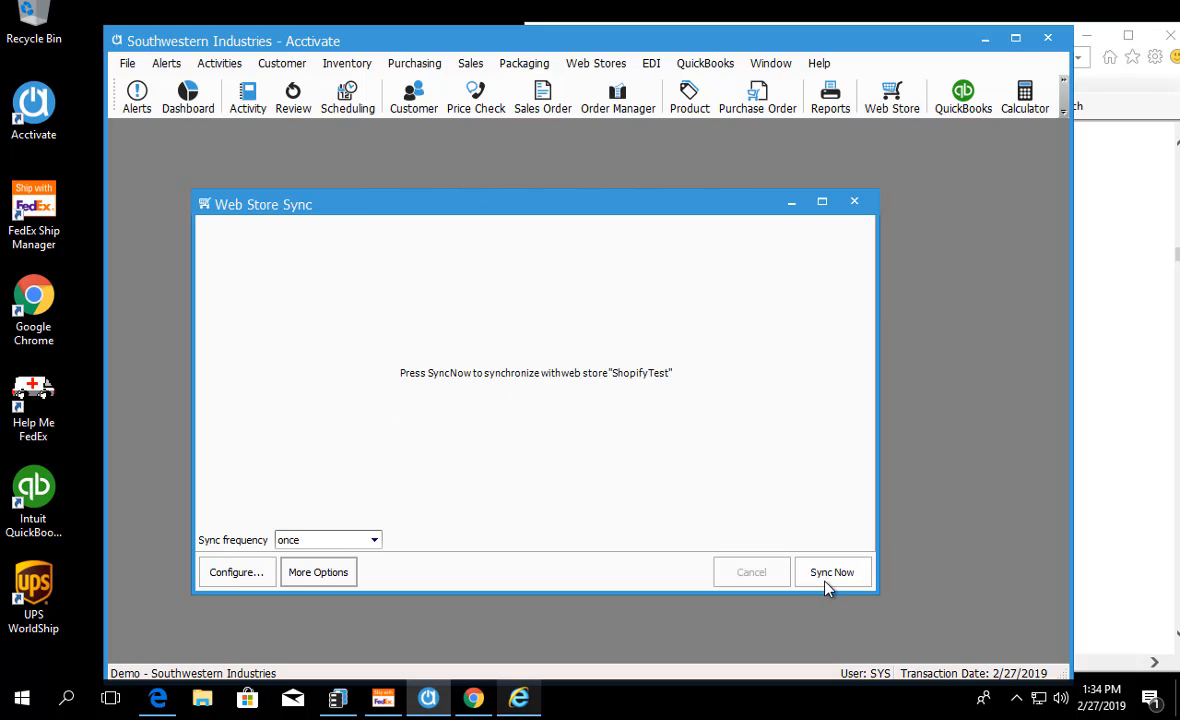
Step: Review the available sync frequency choices without changing the once setting, moving and shrinking the Web Store Sync window
left_click(377, 541)
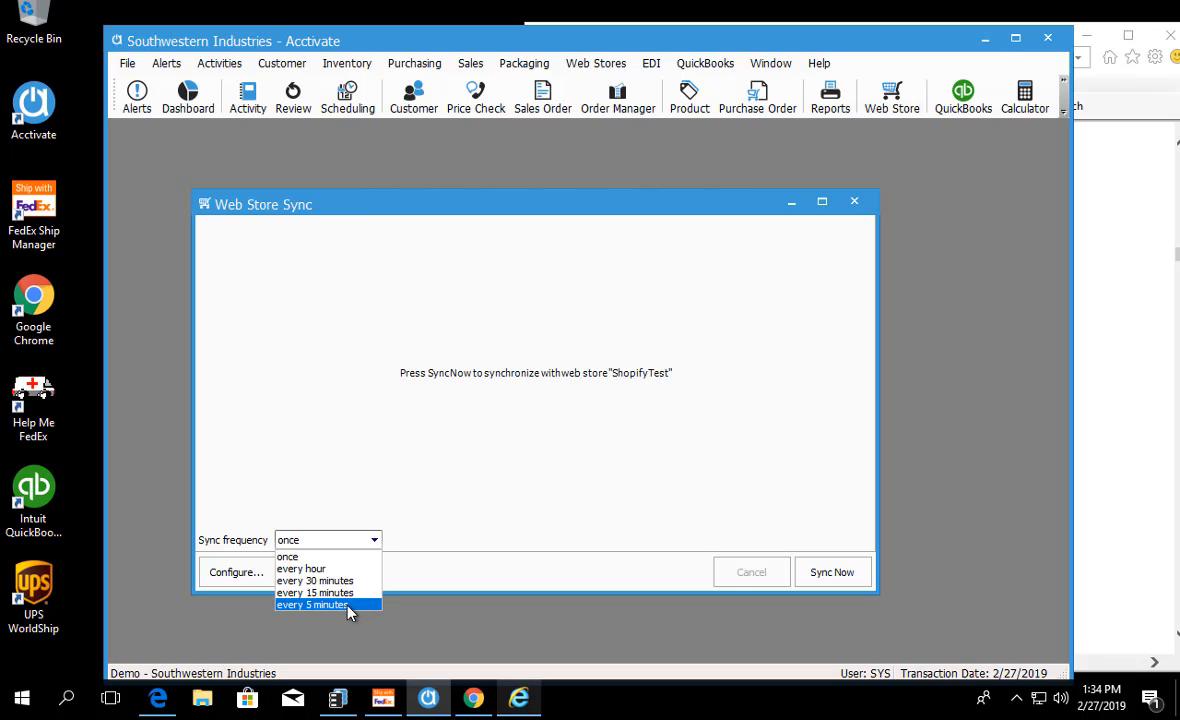
left_click(429, 582)
left_click_drag(337, 212, 314, 173)
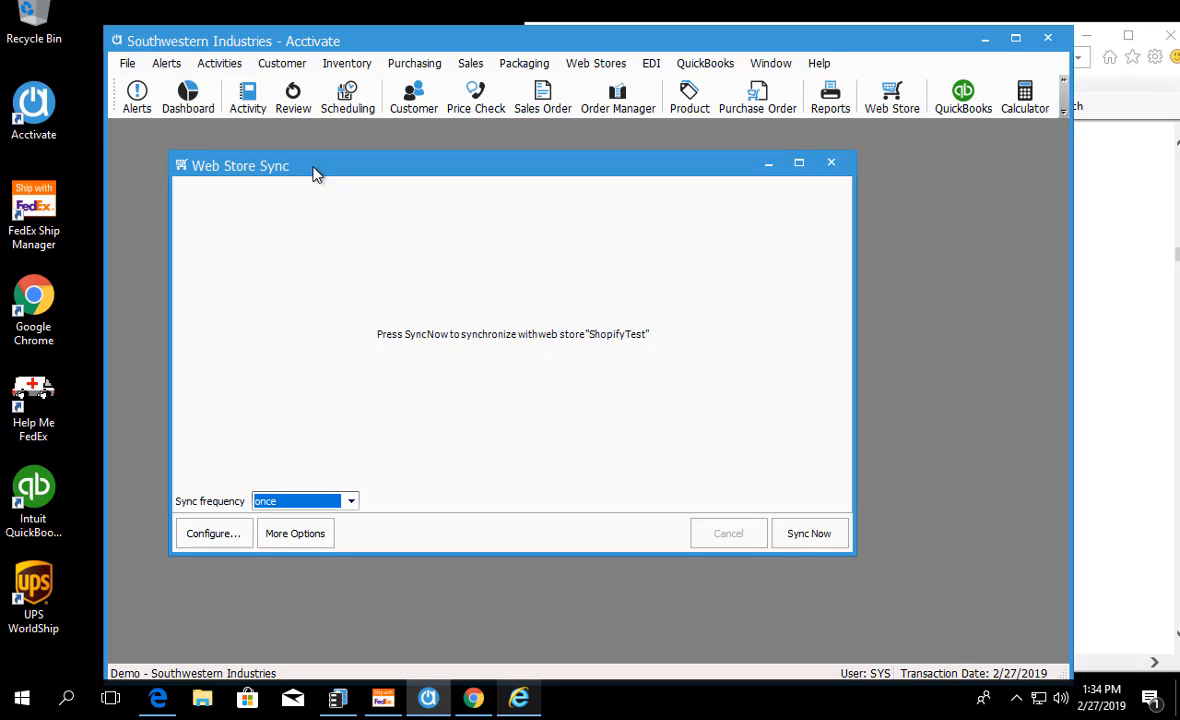
left_click_drag(853, 555, 465, 355)
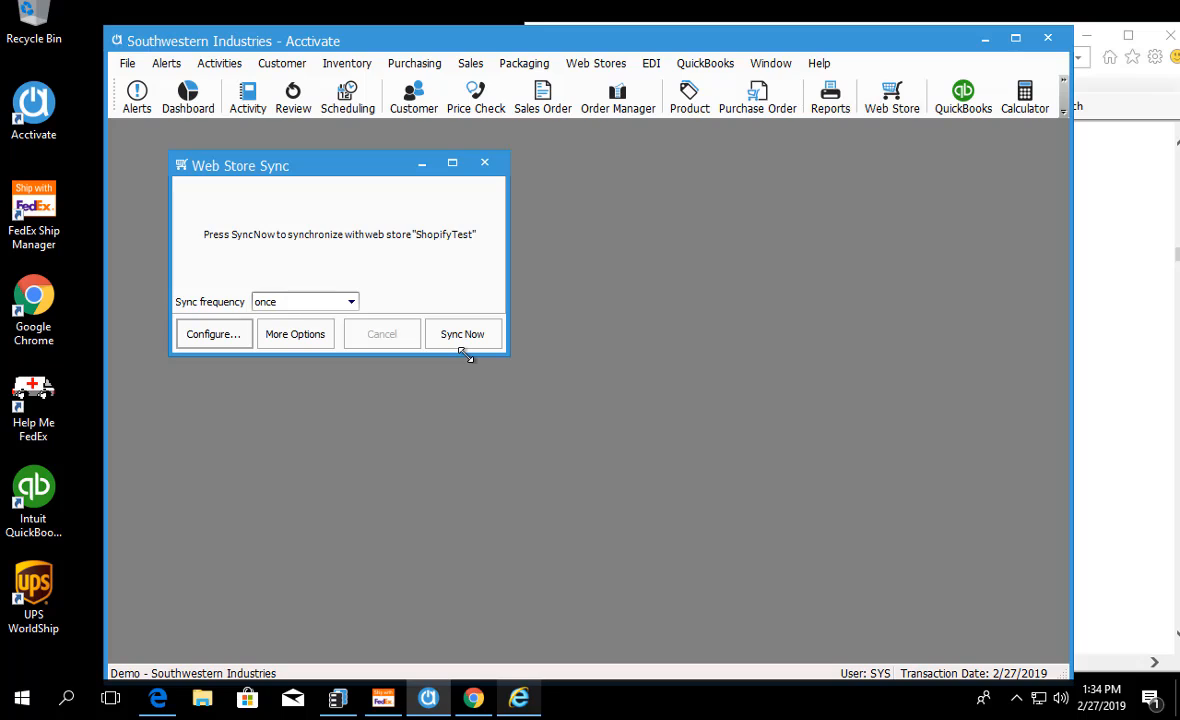
left_click(351, 303)
left_click(505, 350)
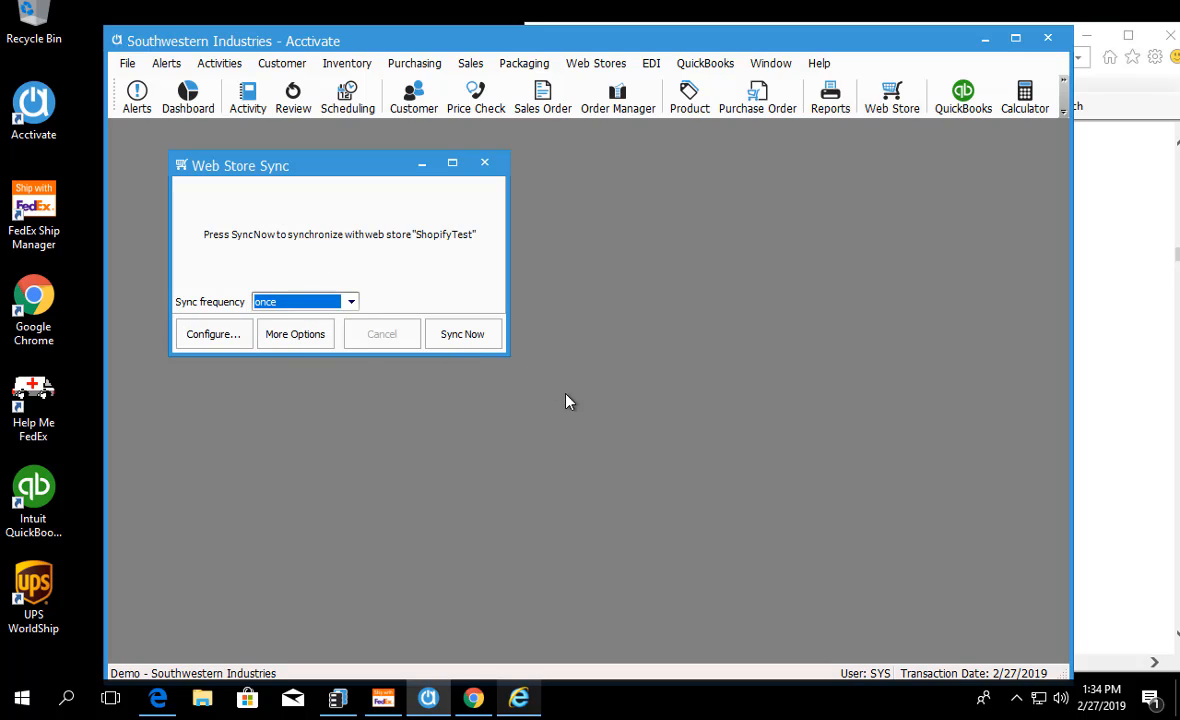
Step: Run a one-time sync of the ShopifyTest web store and enlarge the Web Store Sync window to fit the log
left_click_drag(510, 356, 726, 468)
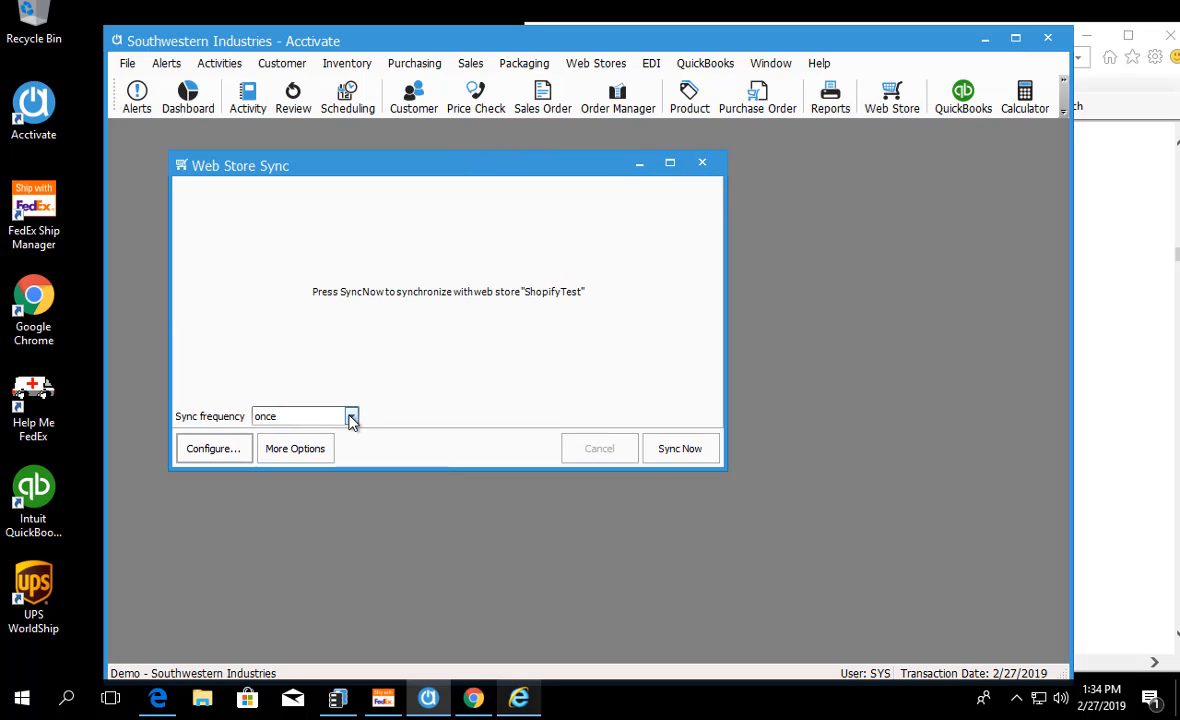
left_click(678, 448)
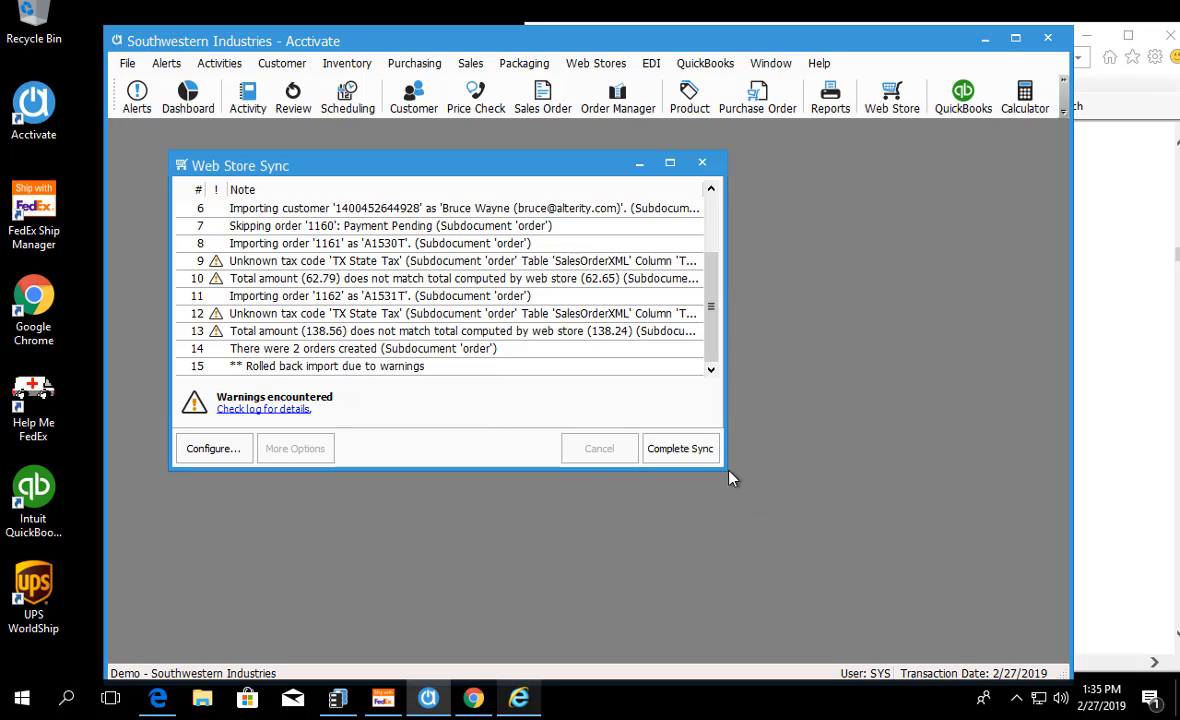
left_click_drag(728, 472, 918, 612)
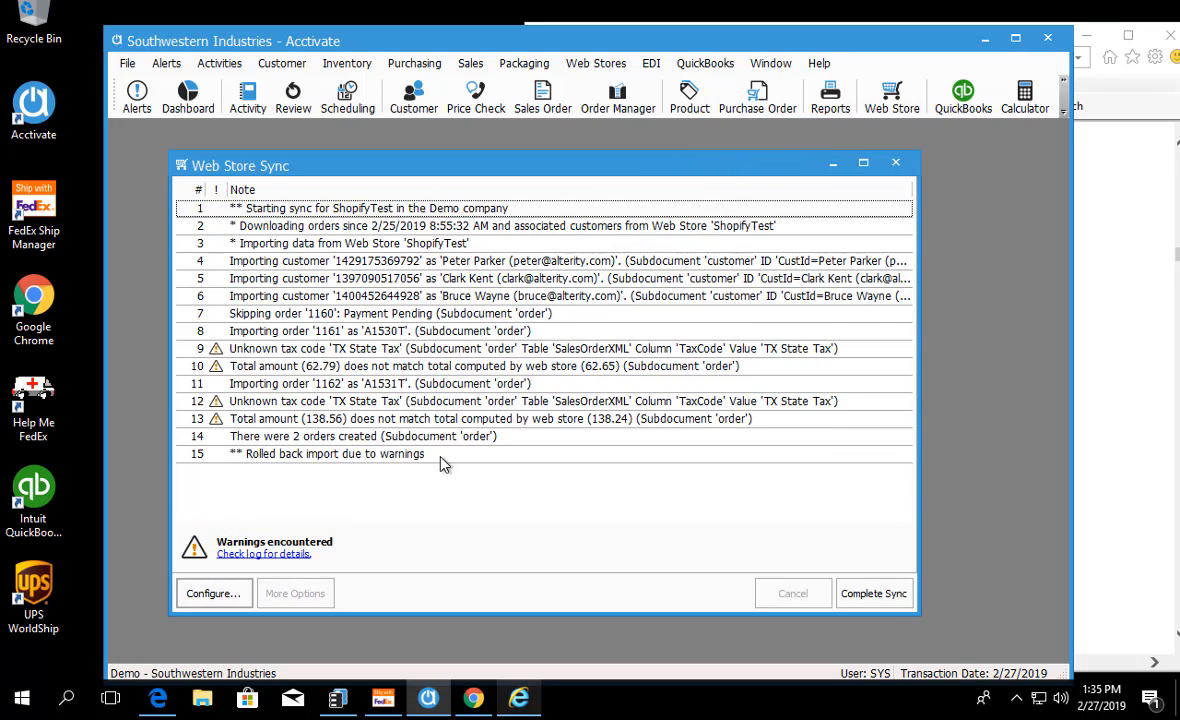
Step: Examine the sync log's customer import entries, the skipped order and the first imported order
left_click(274, 260)
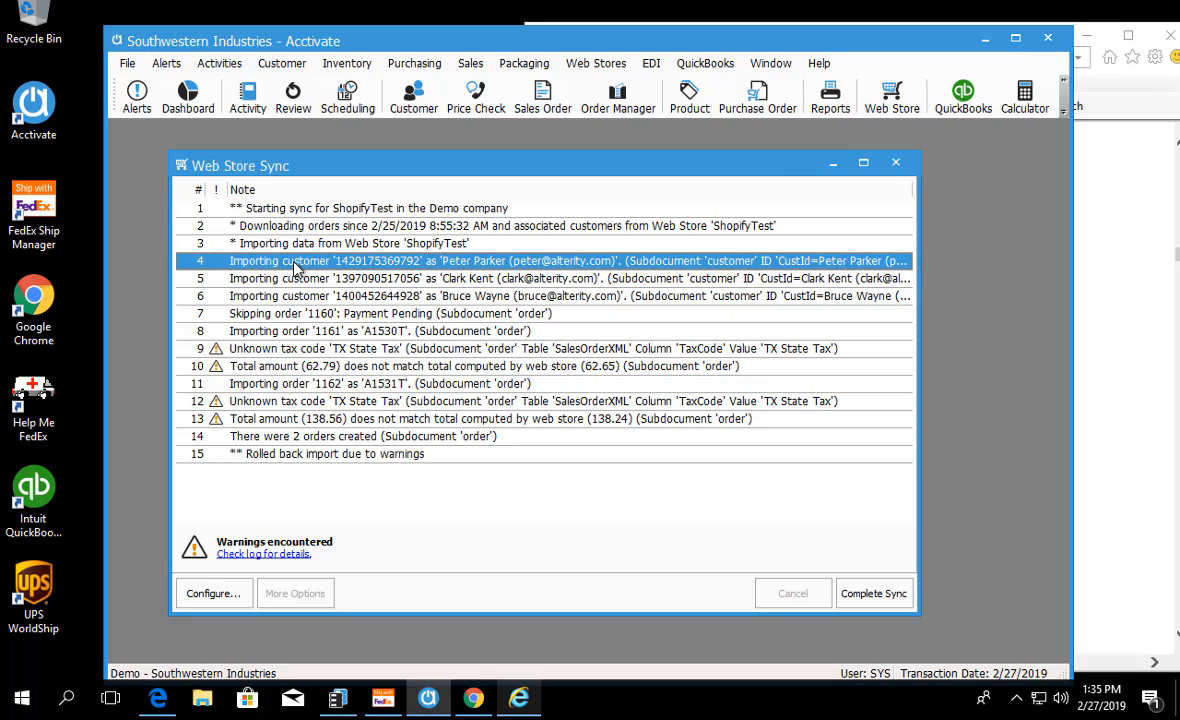
key("Down")
key("Down")
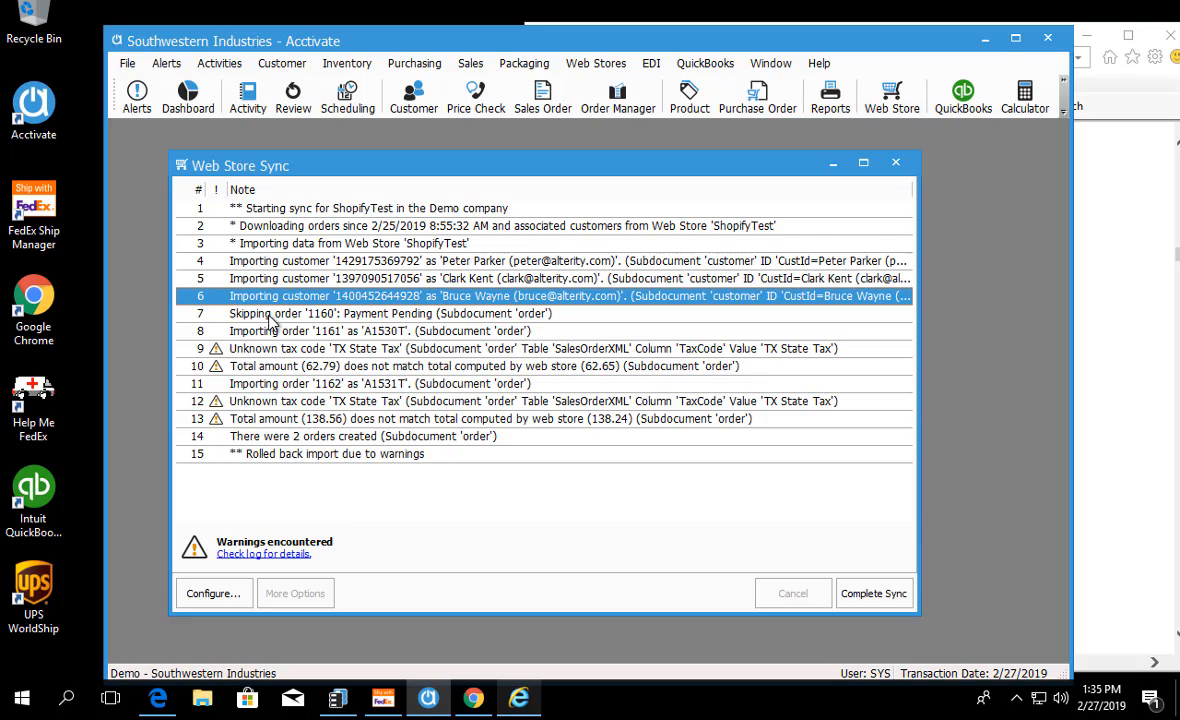
left_click(268, 314)
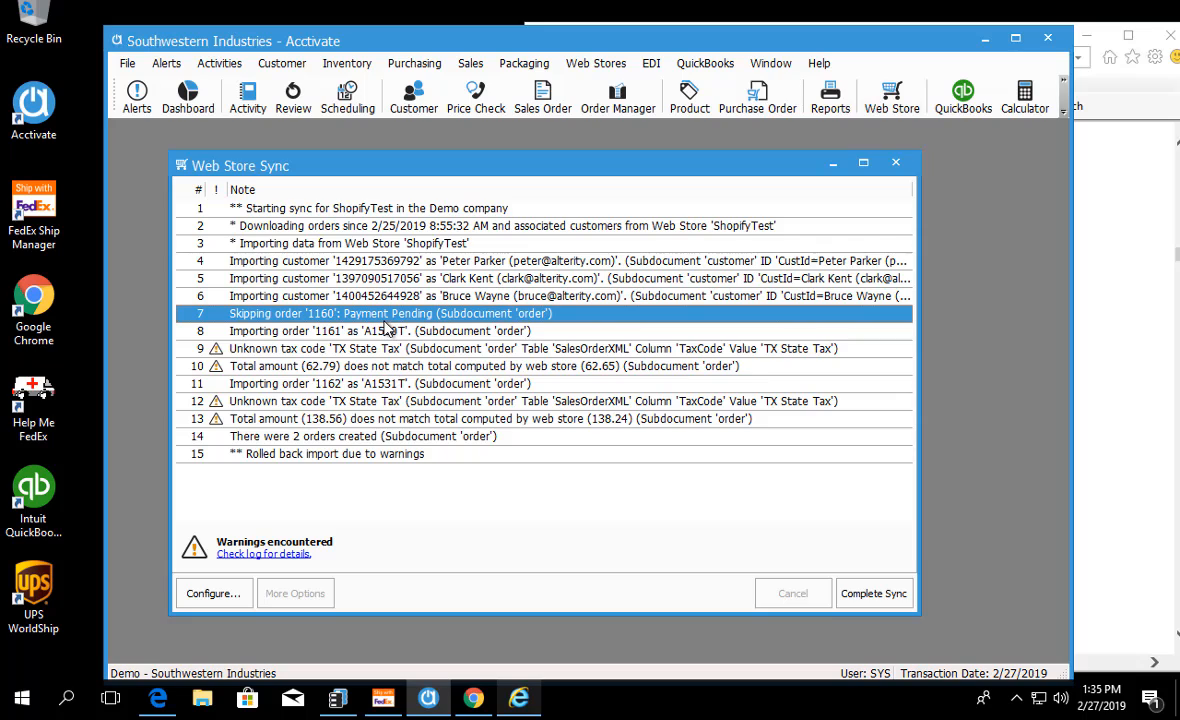
left_click(288, 334)
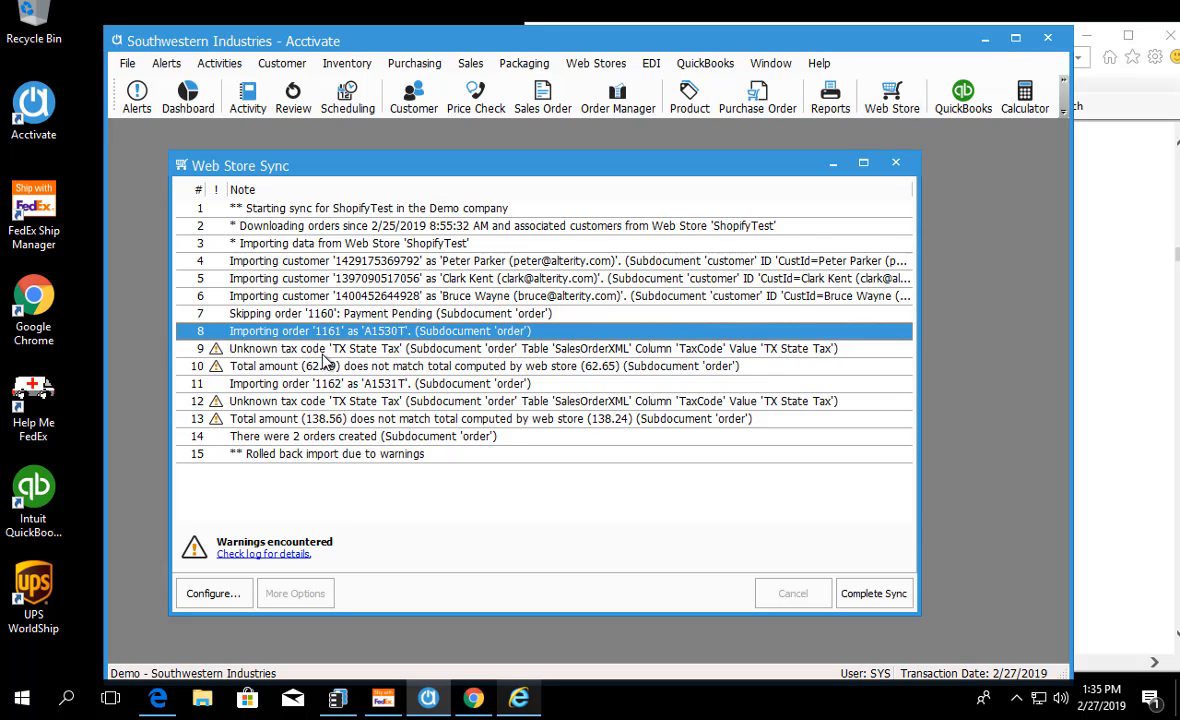
Step: Examine the sync log's tax code and total amount warnings, the second imported order and the orders-created entry
left_click(322, 355)
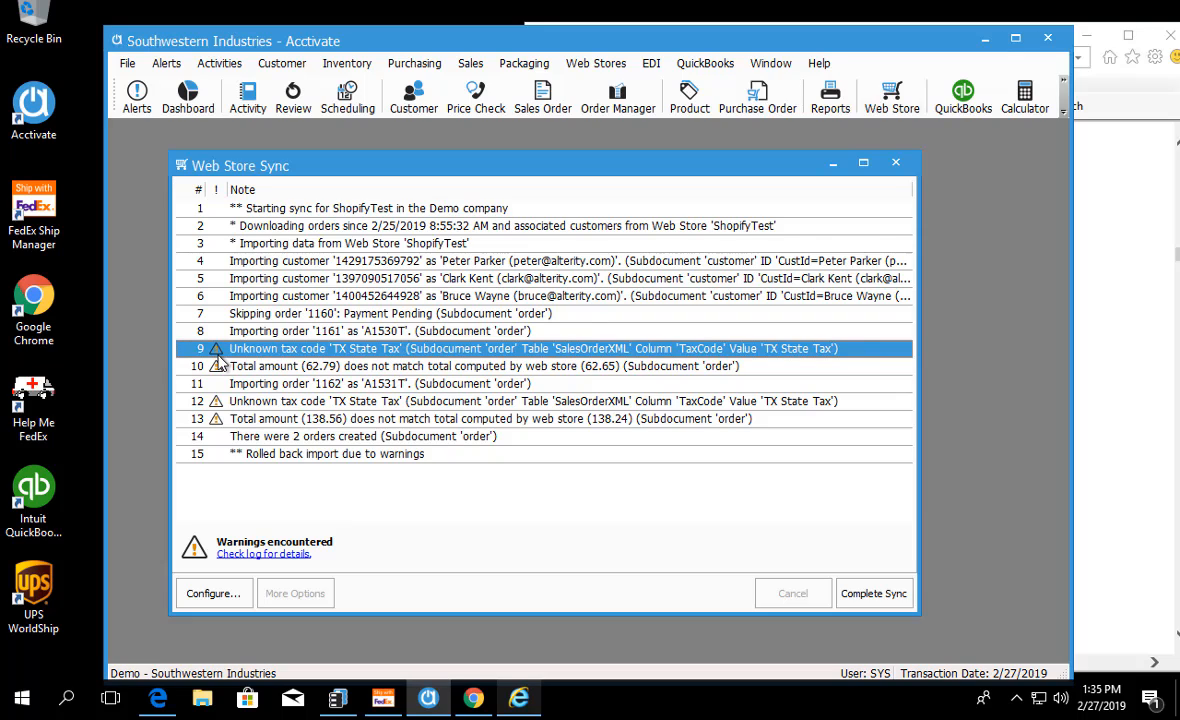
left_click(265, 371)
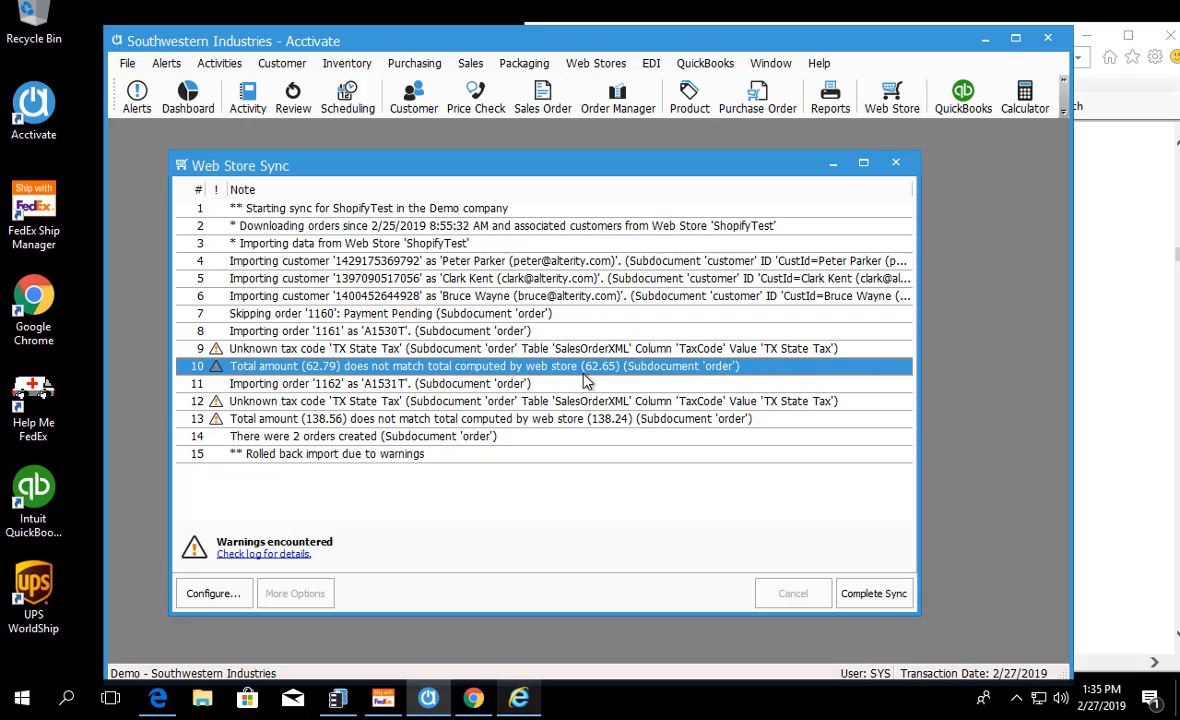
left_click(511, 354)
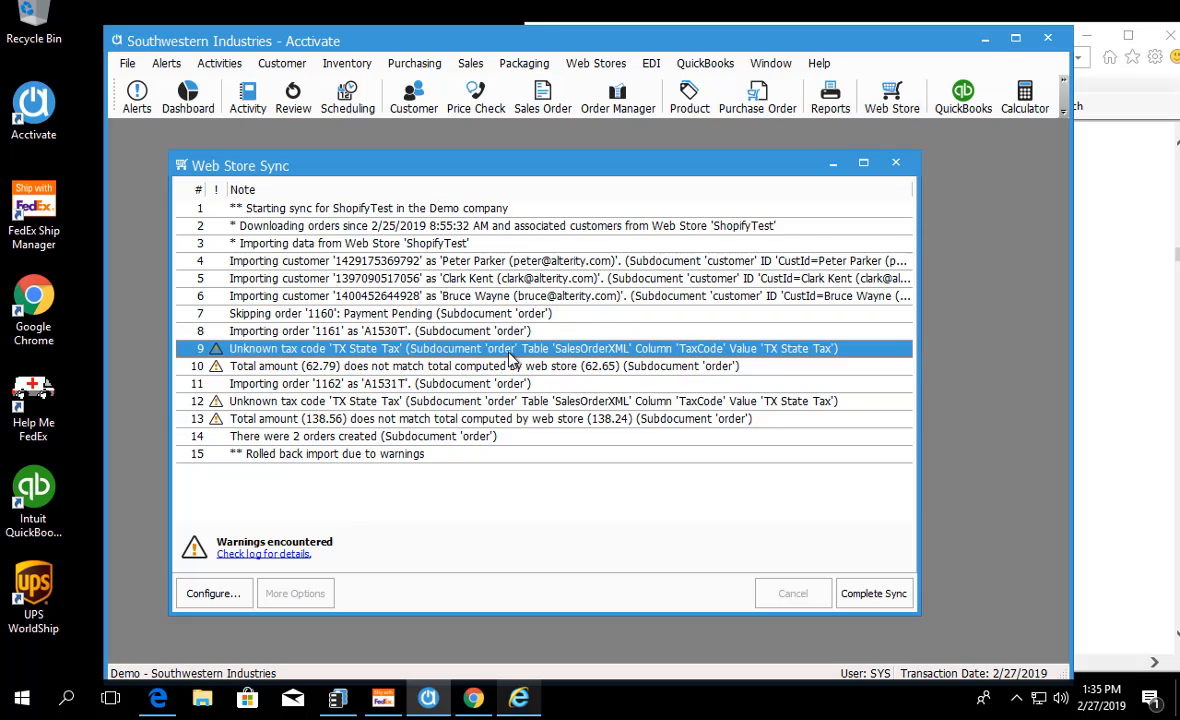
left_click(405, 386)
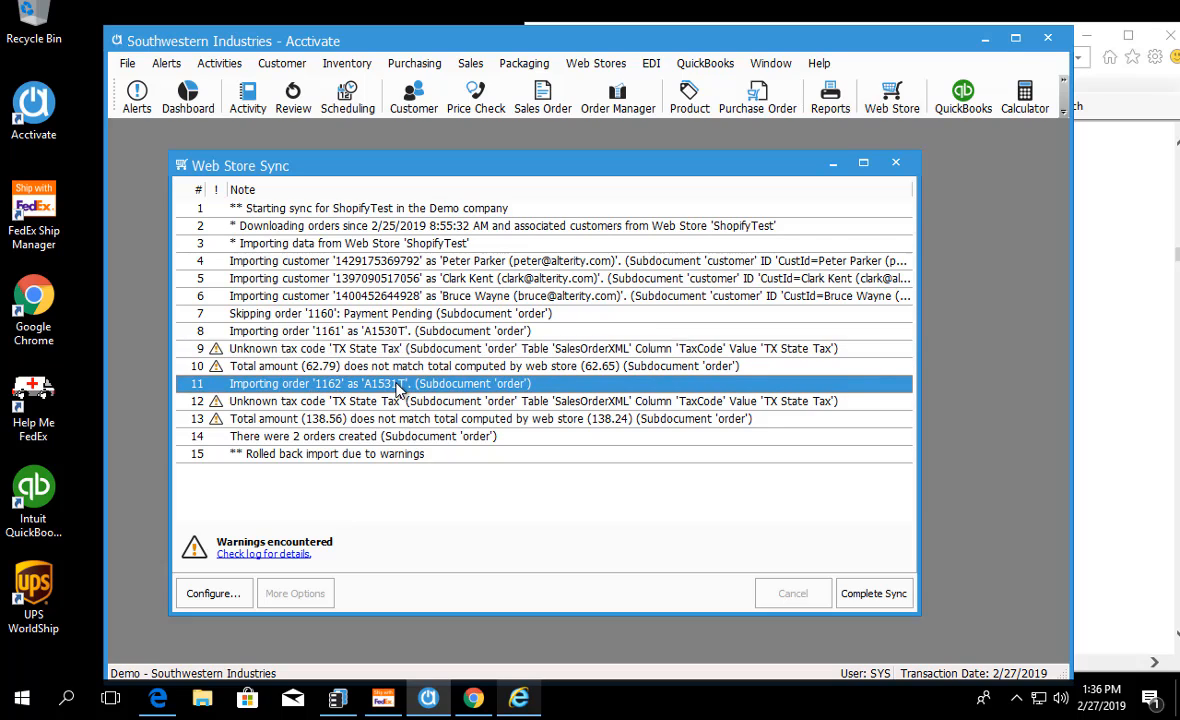
left_click(366, 401)
left_click(366, 418)
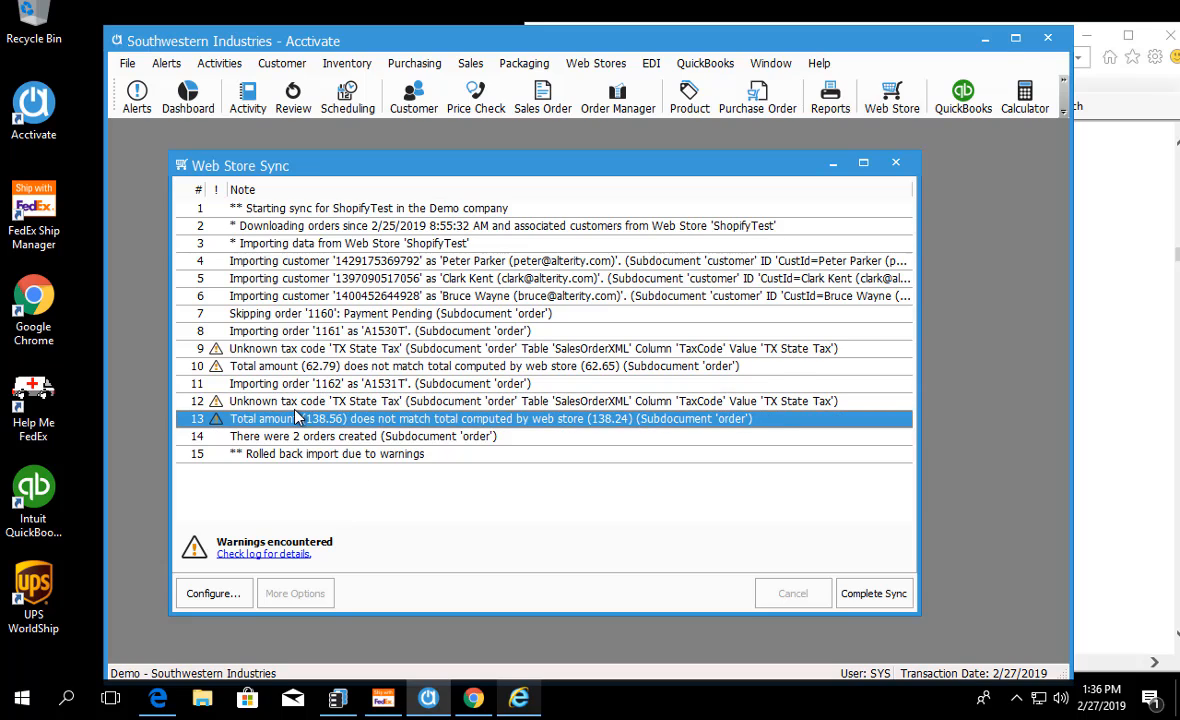
left_click(272, 438)
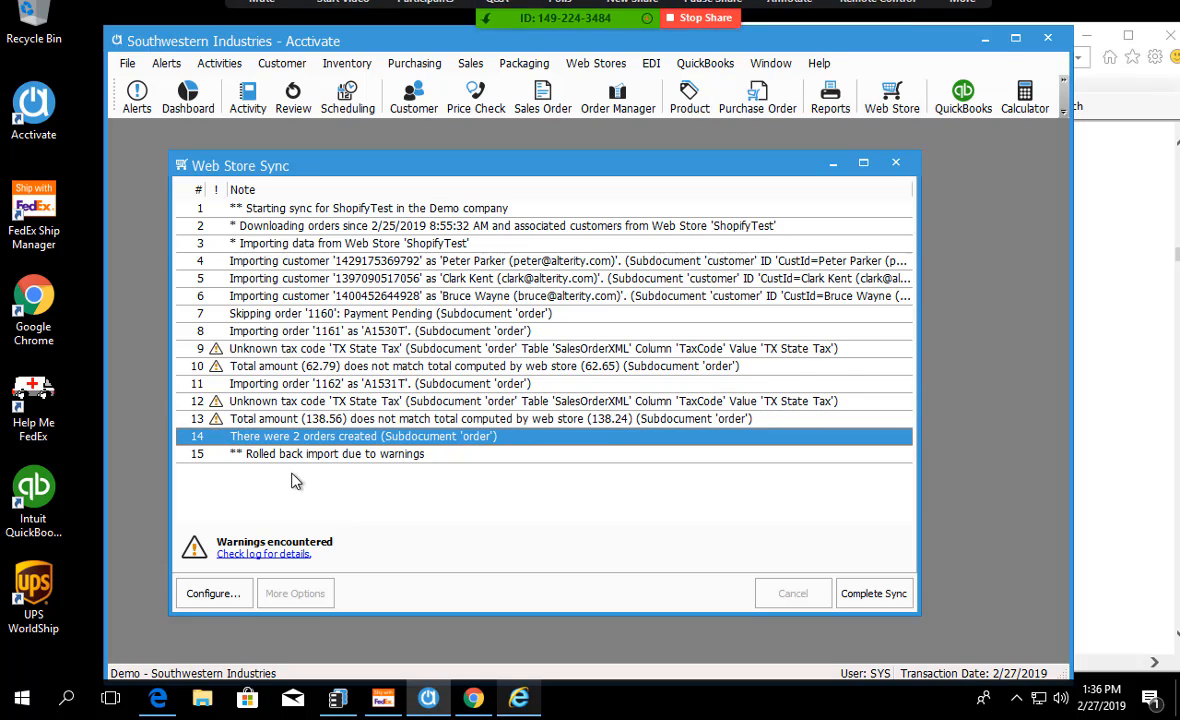
Step: Complete the sync despite the warnings and open the sales order of the second imported web order from the log
left_click(873, 593)
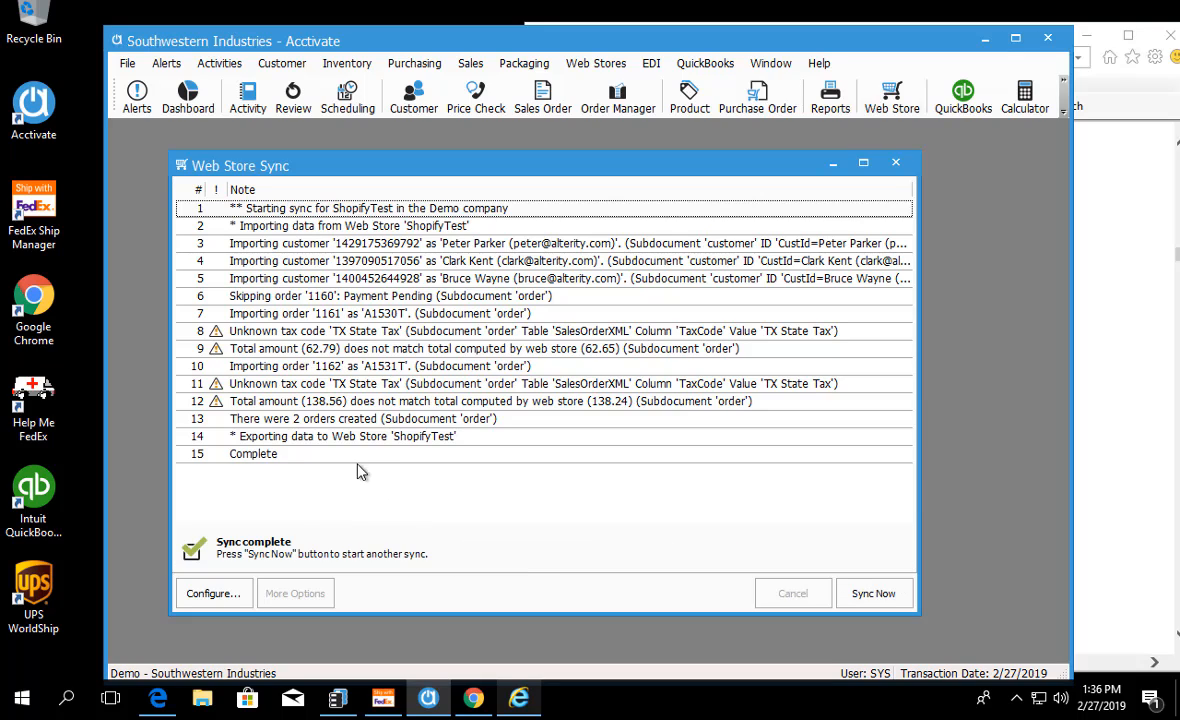
left_click(295, 370)
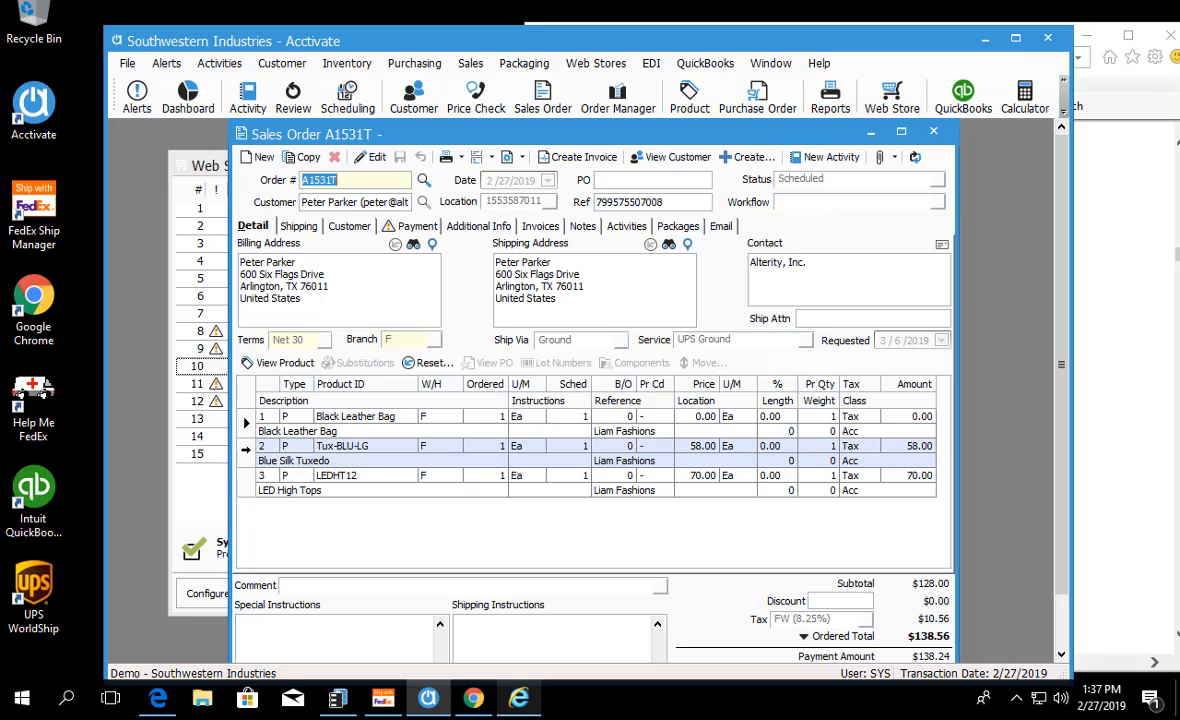
Step: Review the imported sales order's product lines, Ref field and line Reference column
left_click(244, 451)
left_click(246, 485)
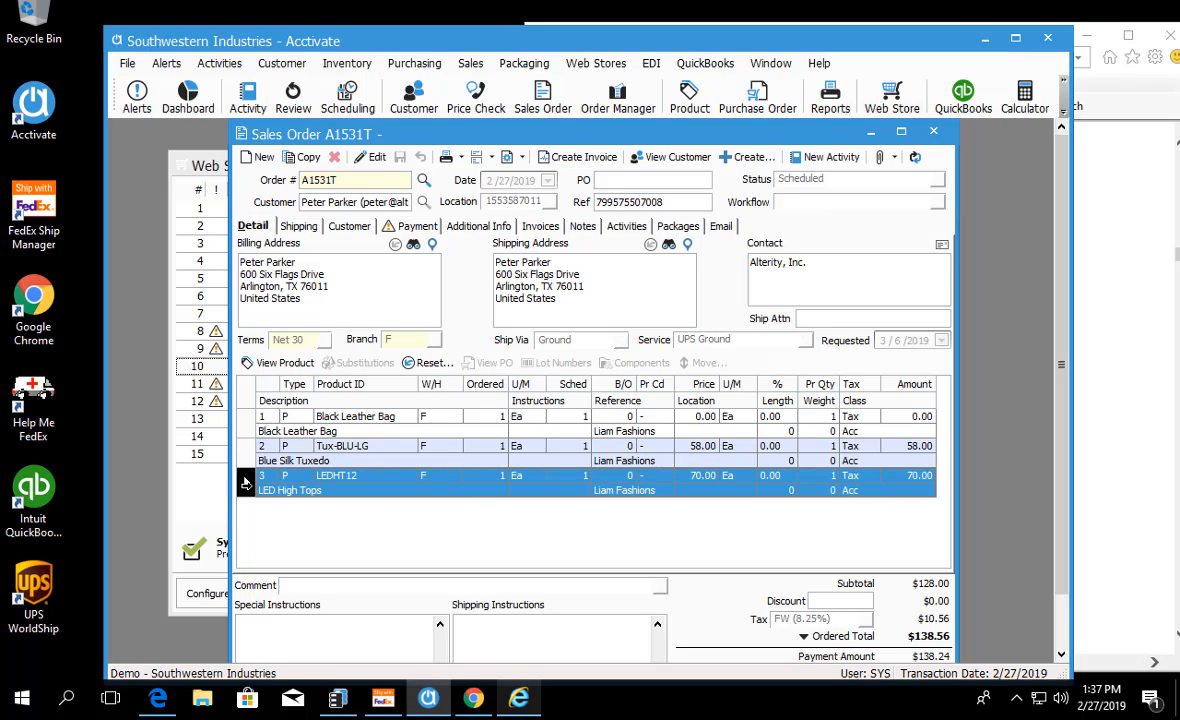
left_click(247, 427)
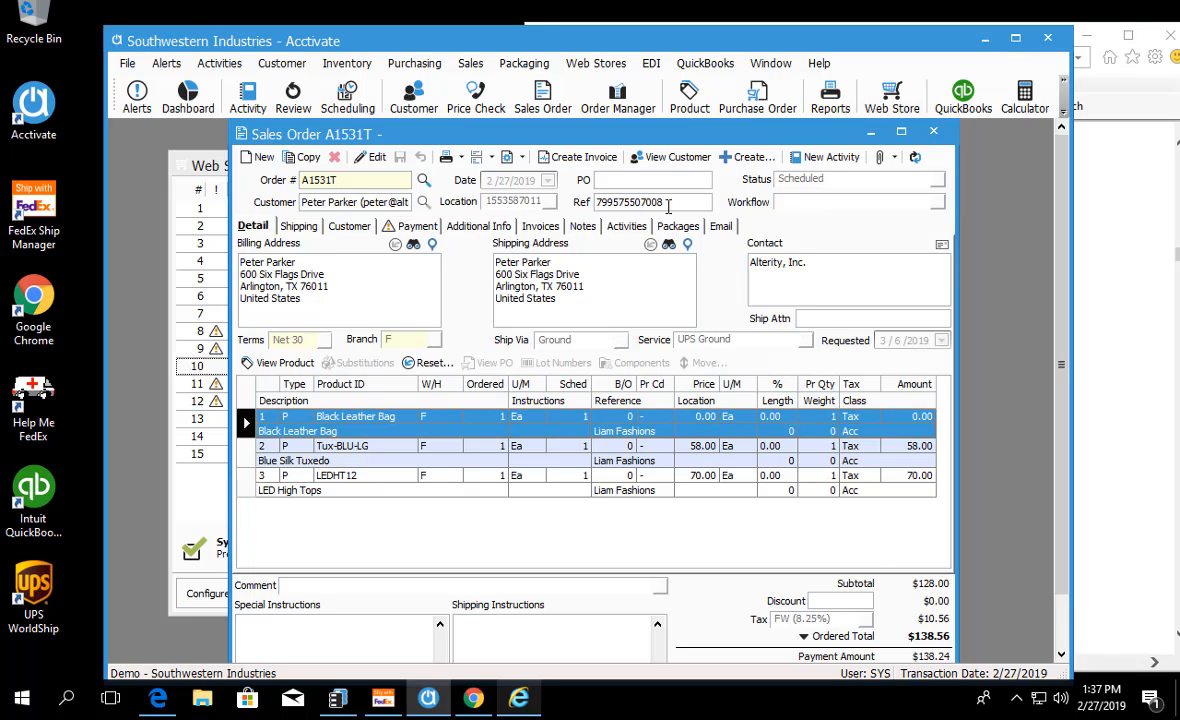
double_click(648, 202)
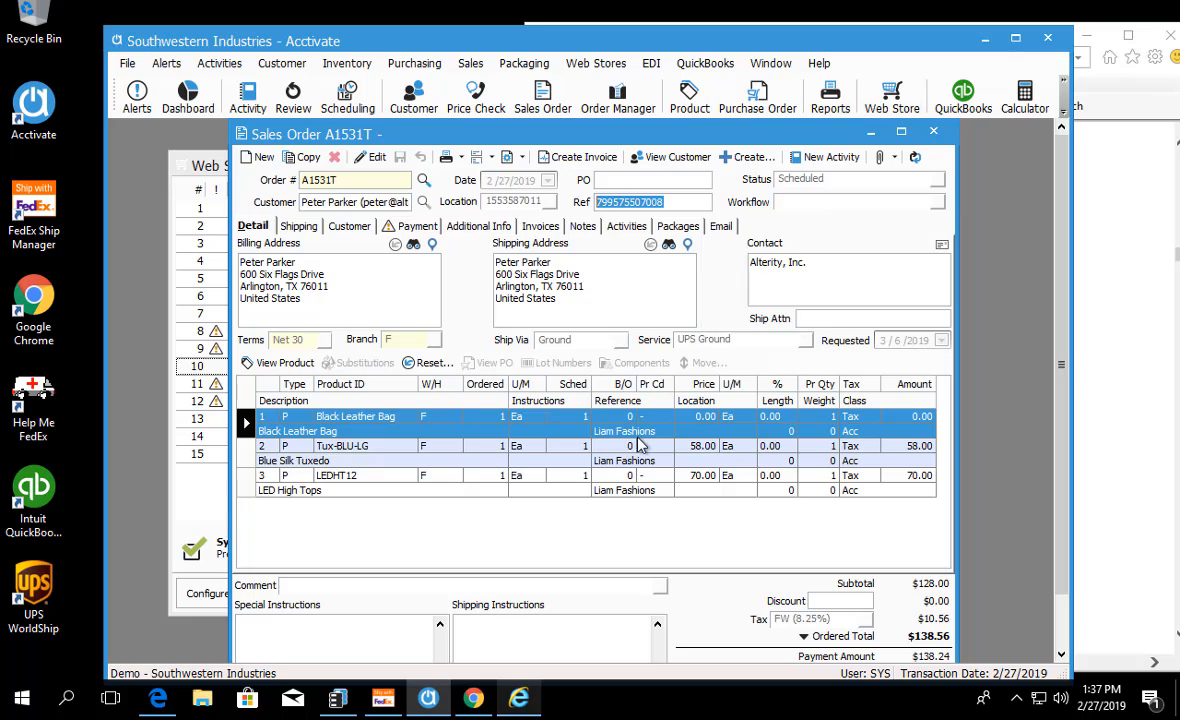
left_click(620, 399)
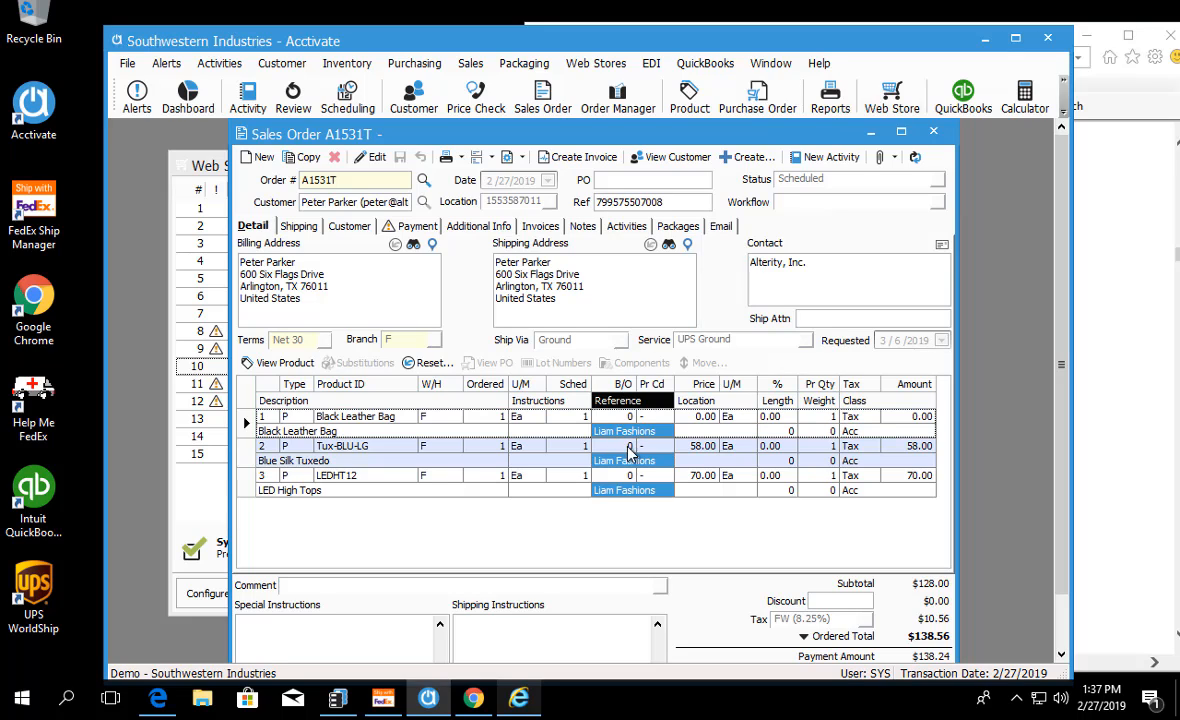
Step: Open Business Alerts and view the last reminder in the list, created for the first imported web order
left_click(172, 160)
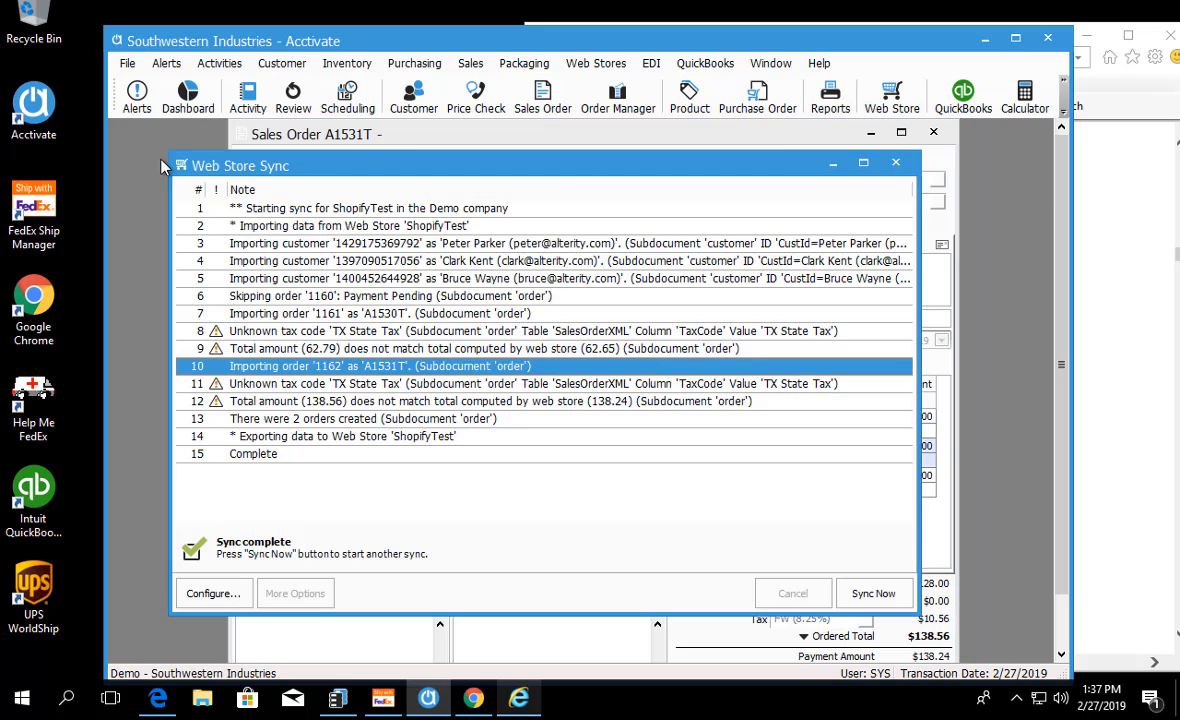
left_click(132, 113)
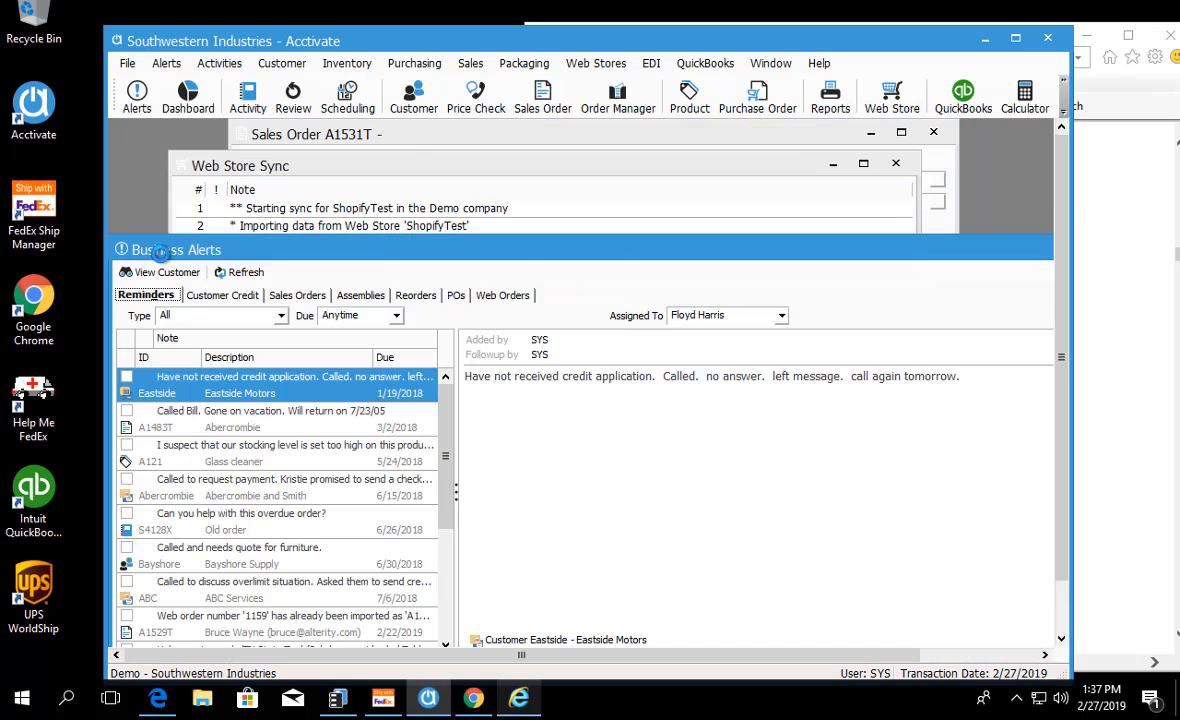
left_click_drag(268, 240, 266, 158)
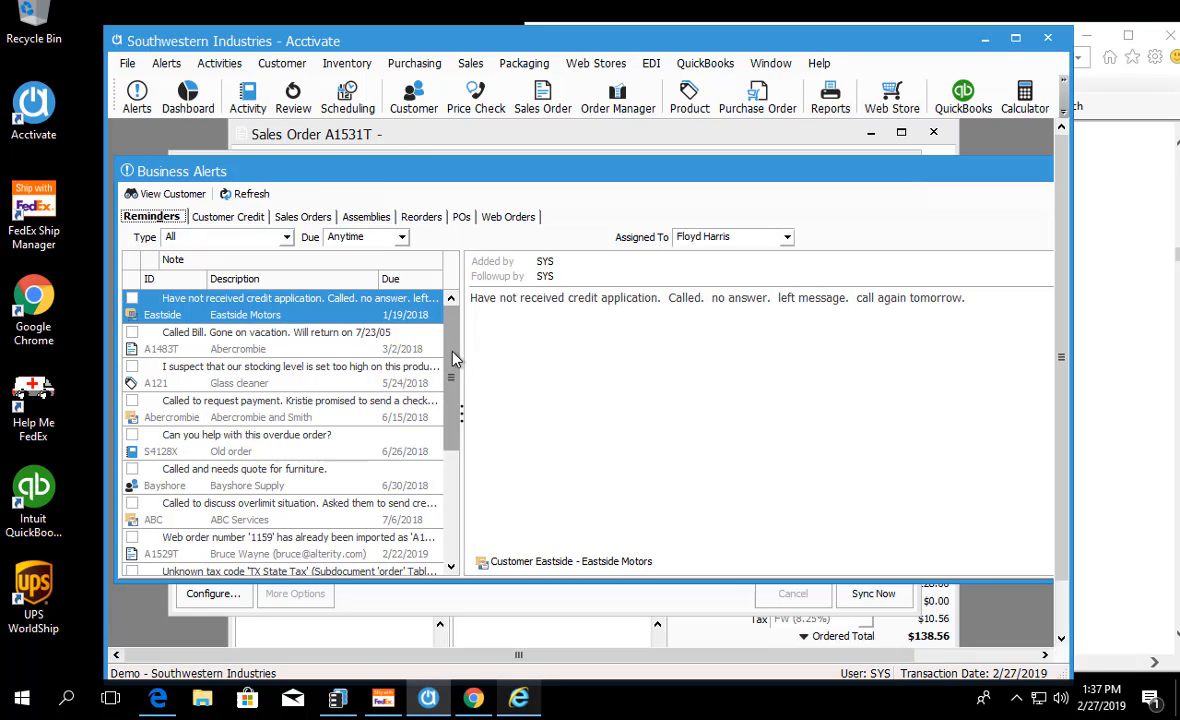
left_click_drag(449, 335, 450, 466)
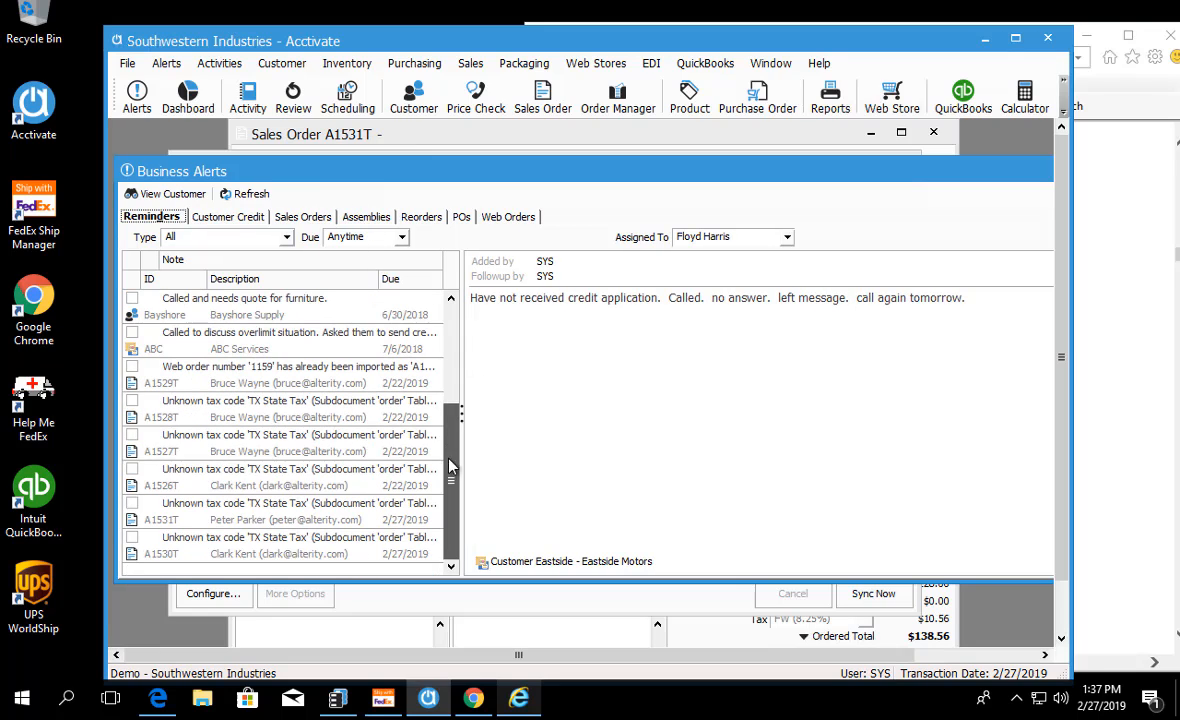
left_click(250, 551)
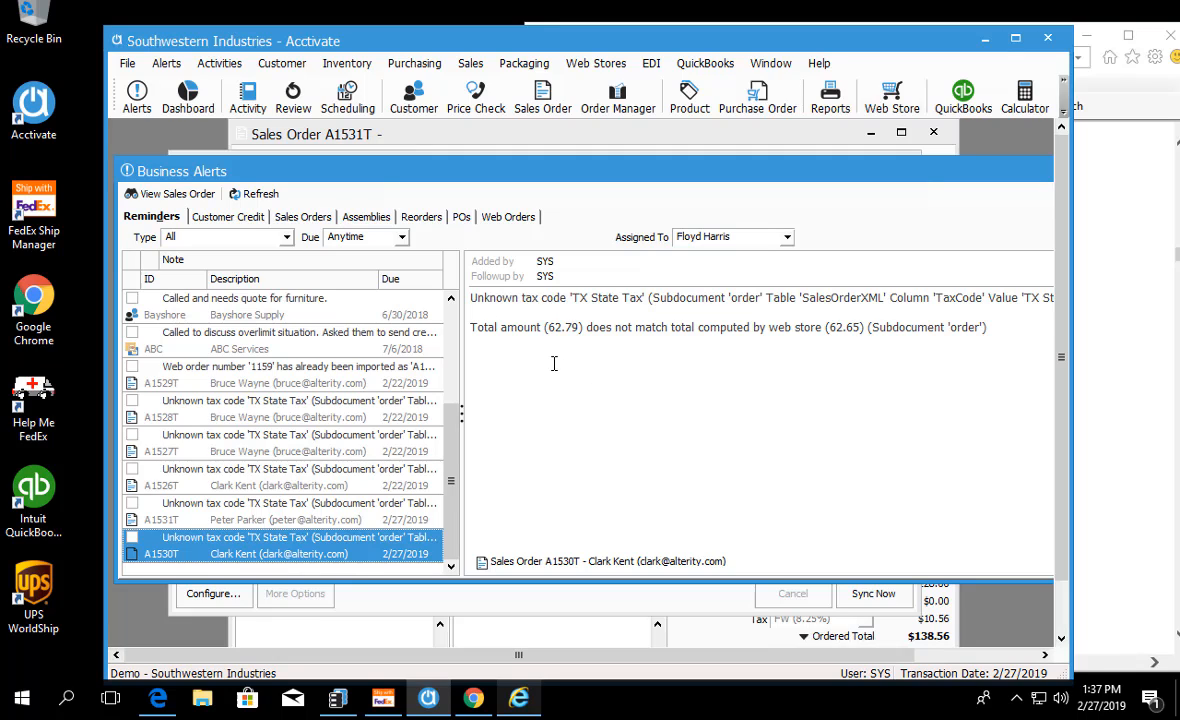
Step: Check the payment-pending ShopifyTest order in the web order alerts, then switch to Shopify in Chrome and open that order
left_click(495, 216)
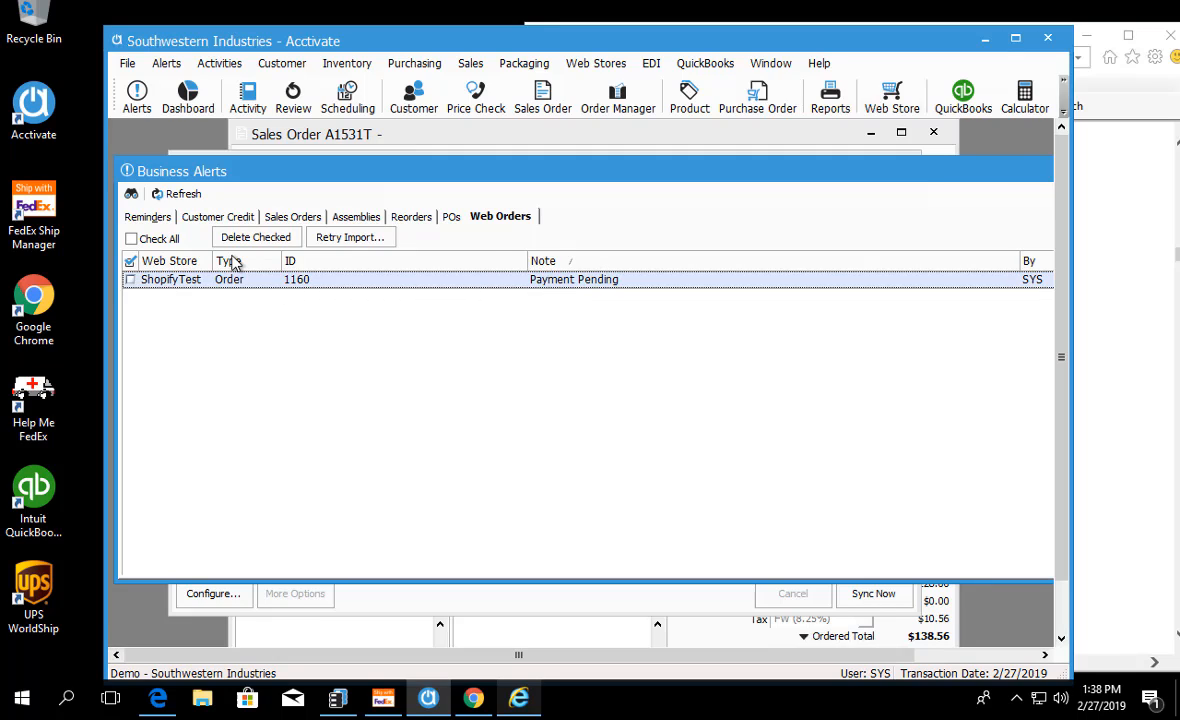
left_click(130, 280)
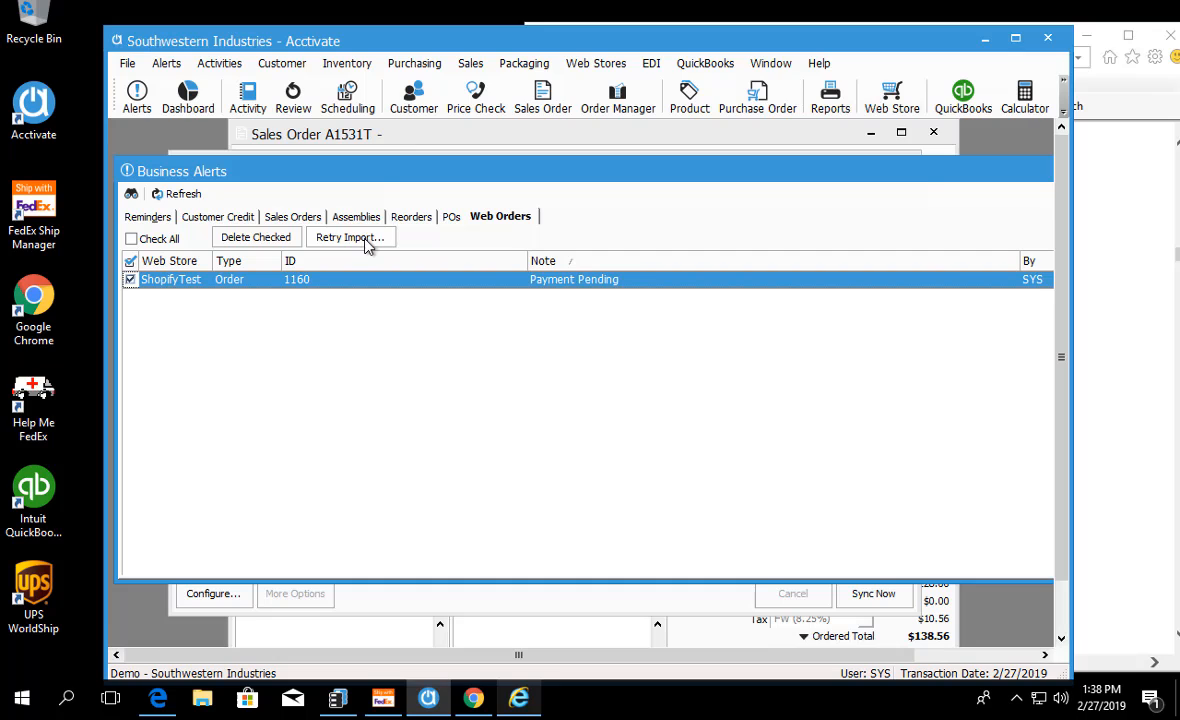
left_click(475, 699)
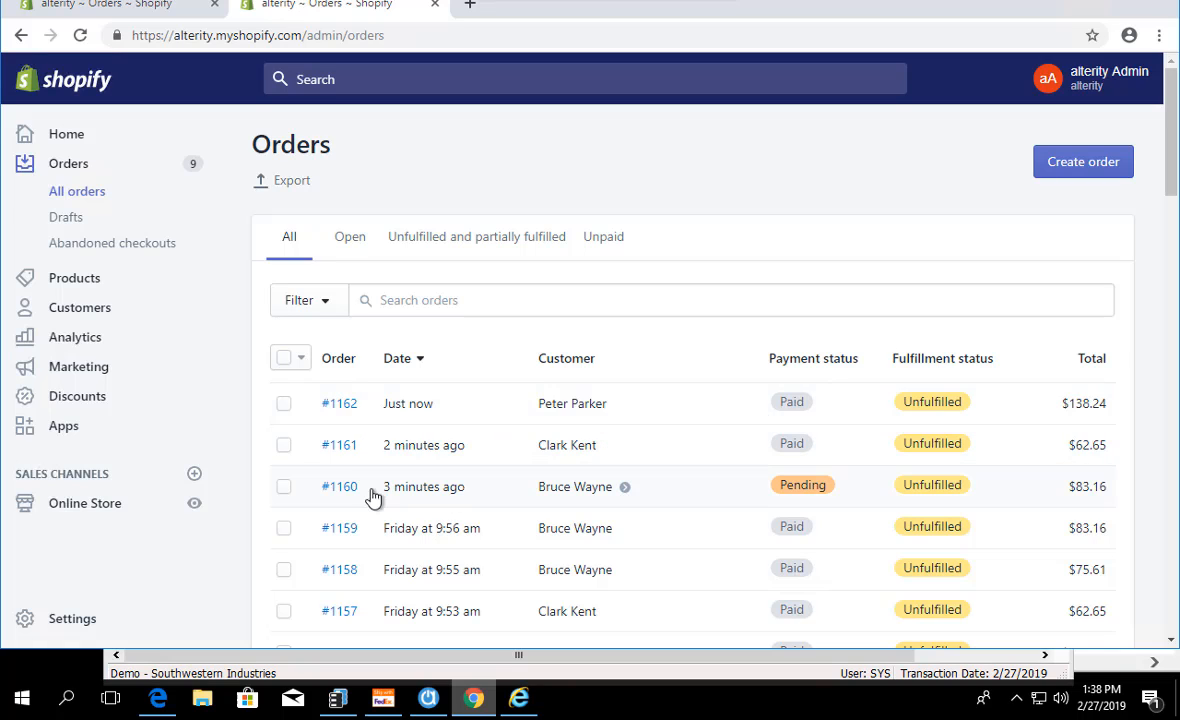
left_click(339, 487)
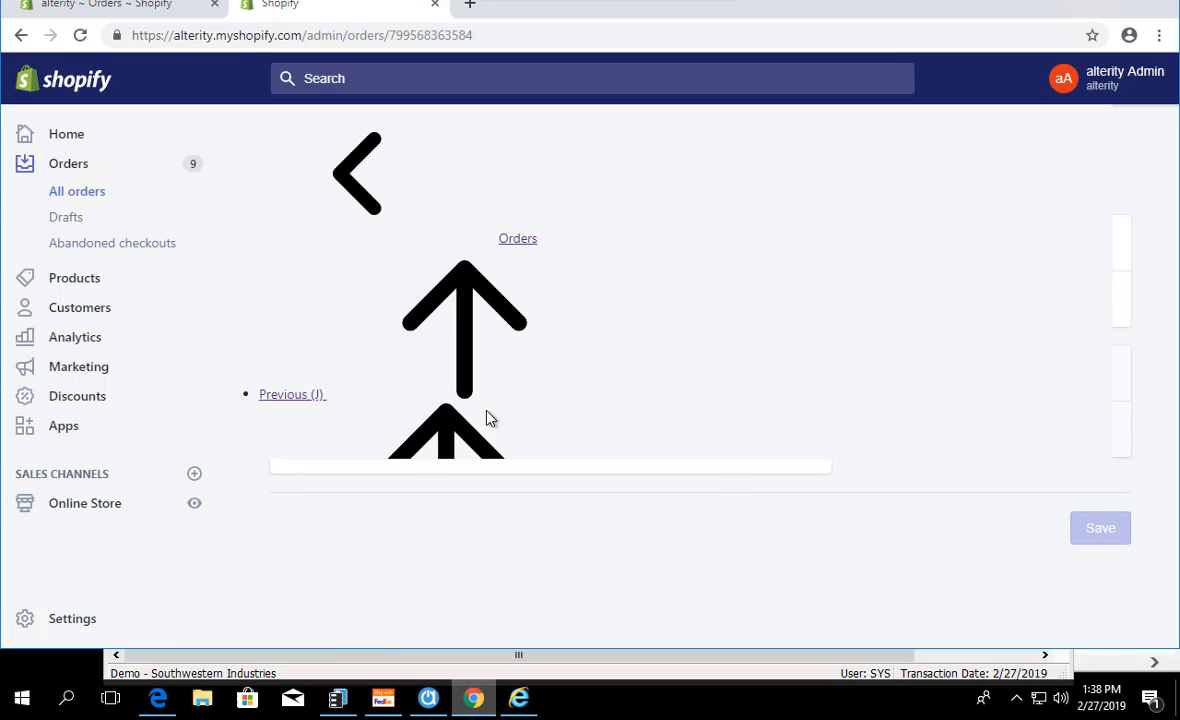
Step: Mark the pending Shopify order as paid and dismiss the notification
scroll(432, 445, "down", 2)
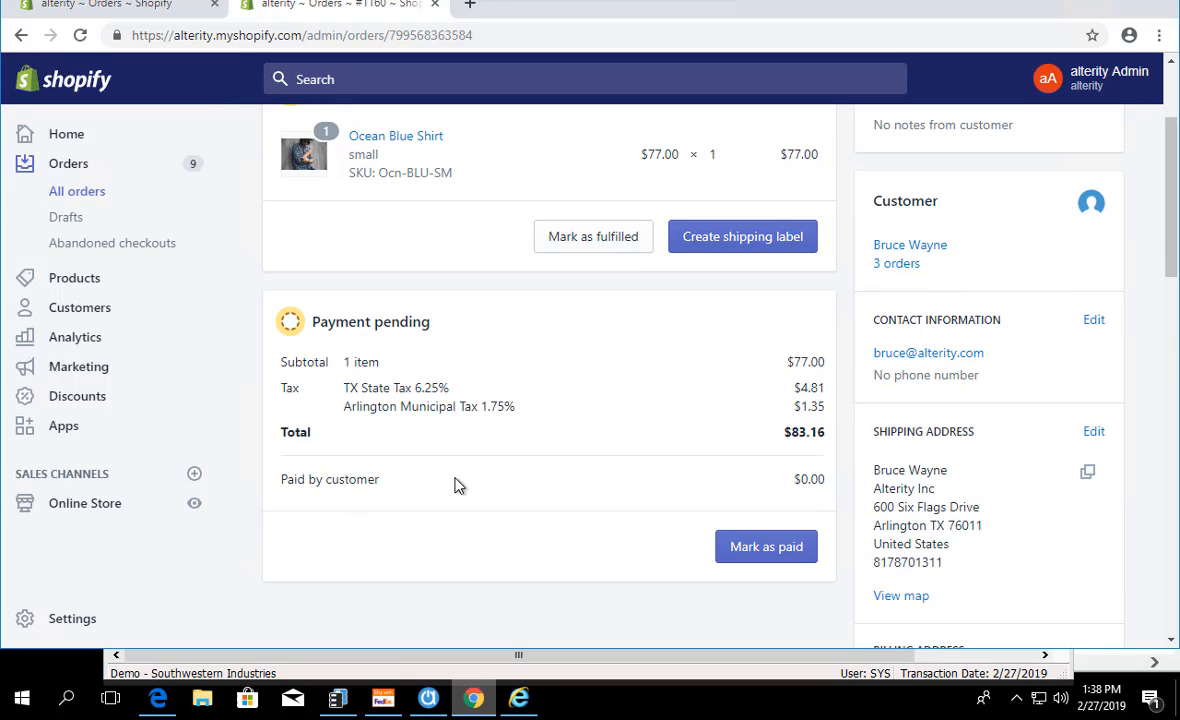
left_click(783, 550)
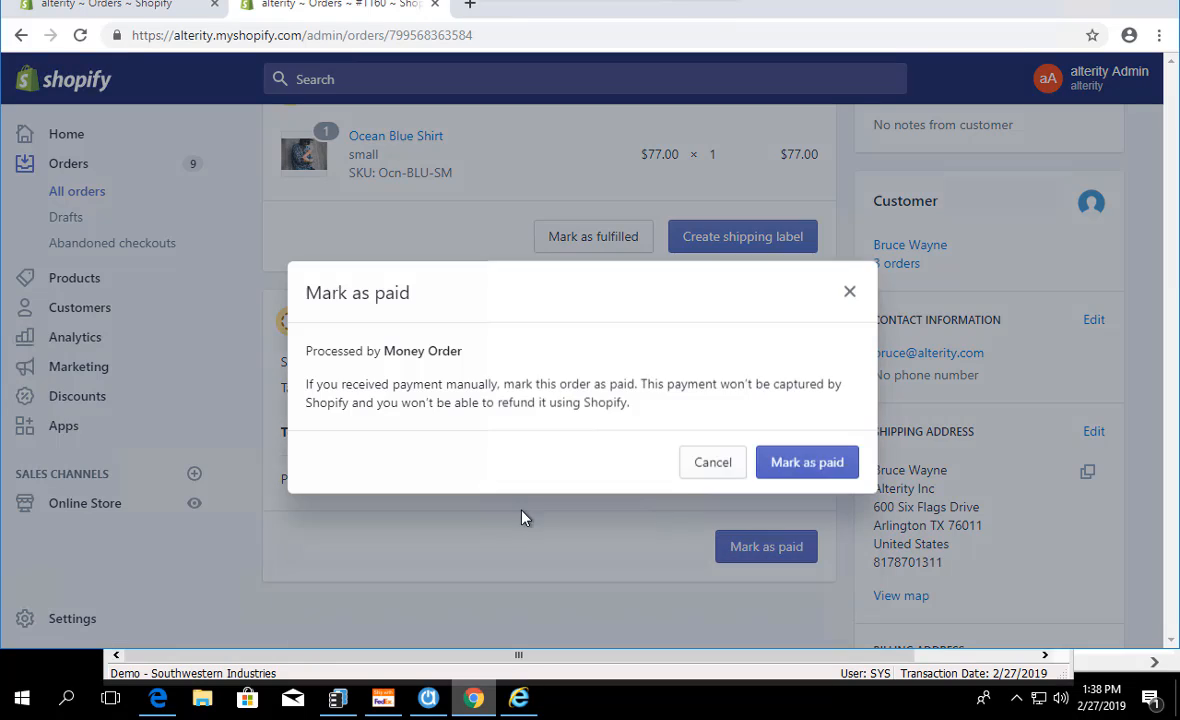
left_click(769, 464)
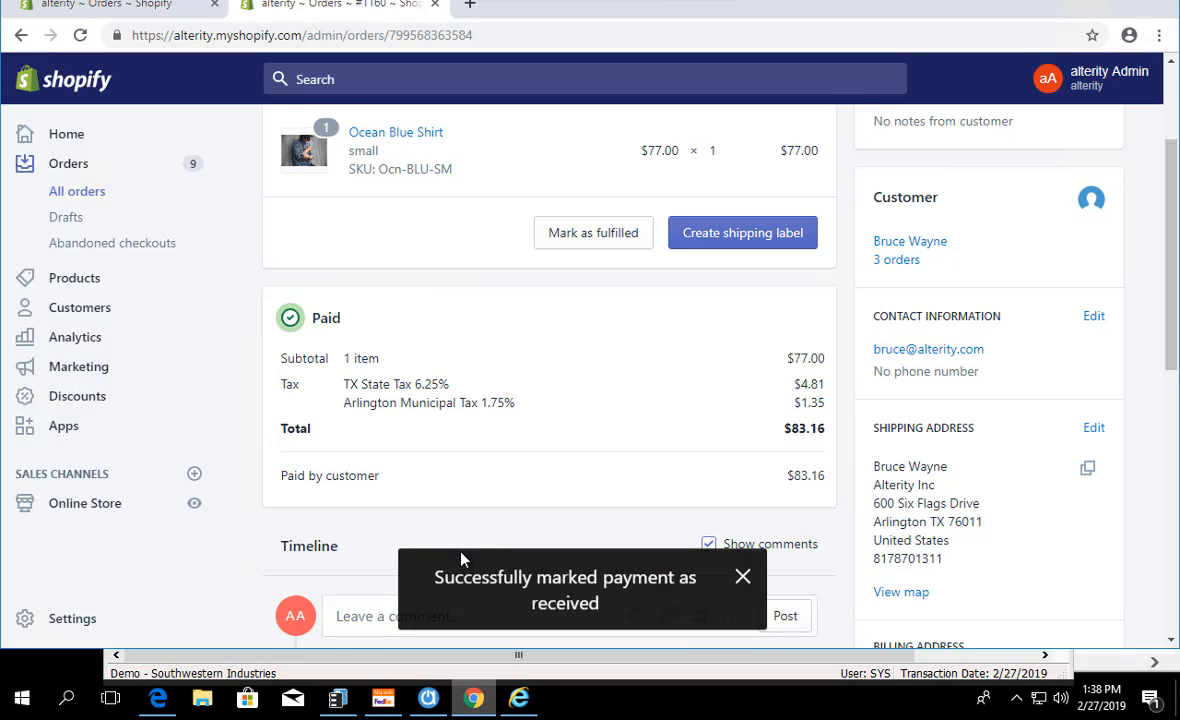
left_click(741, 583)
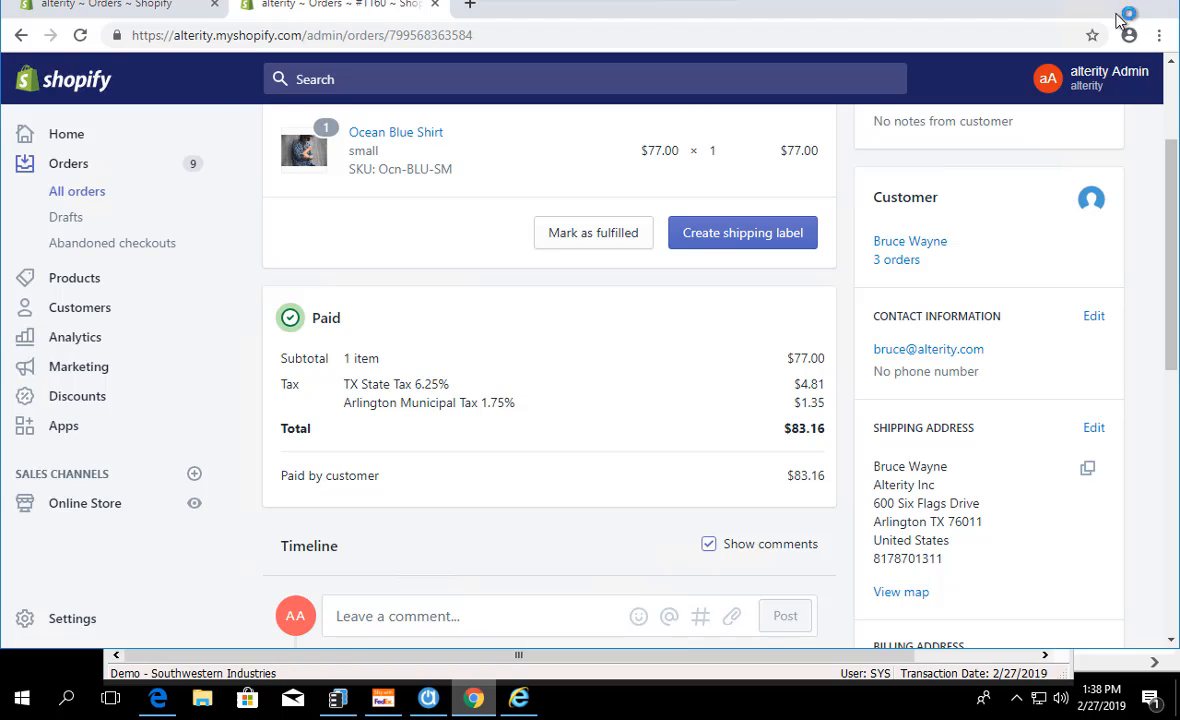
Step: Return to Acctivate, retry the import of the checked web order and complete the sync despite the warnings
left_click(1074, 5)
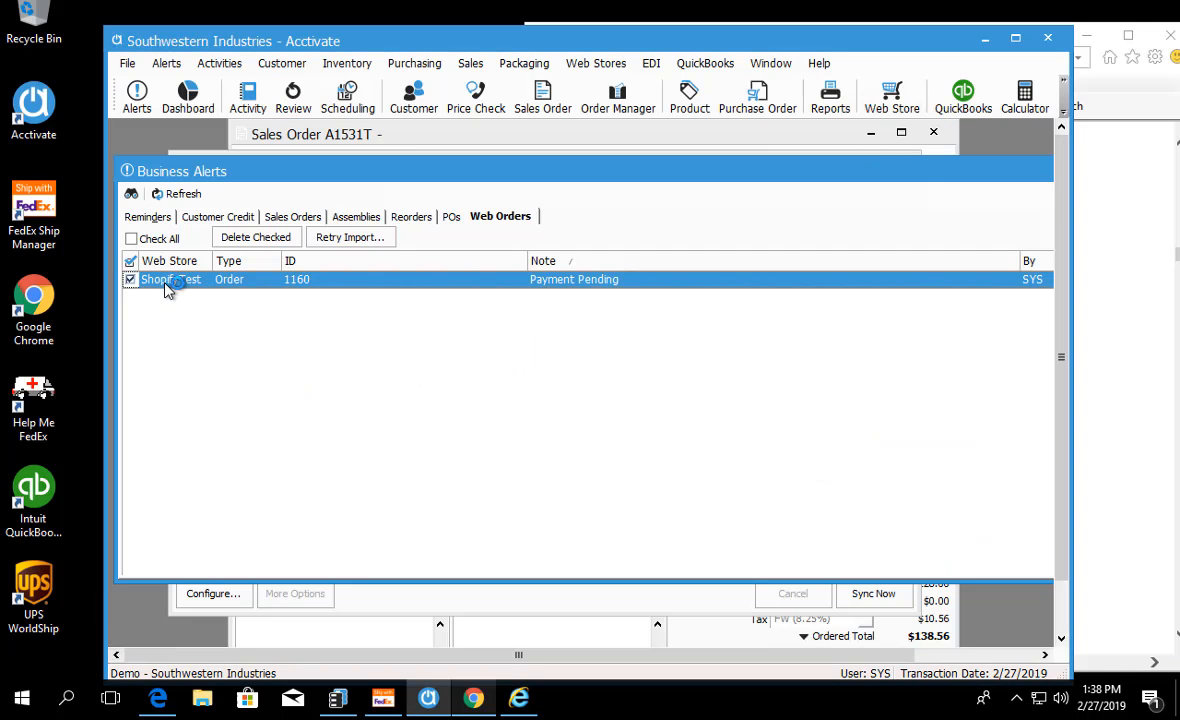
left_click(364, 238)
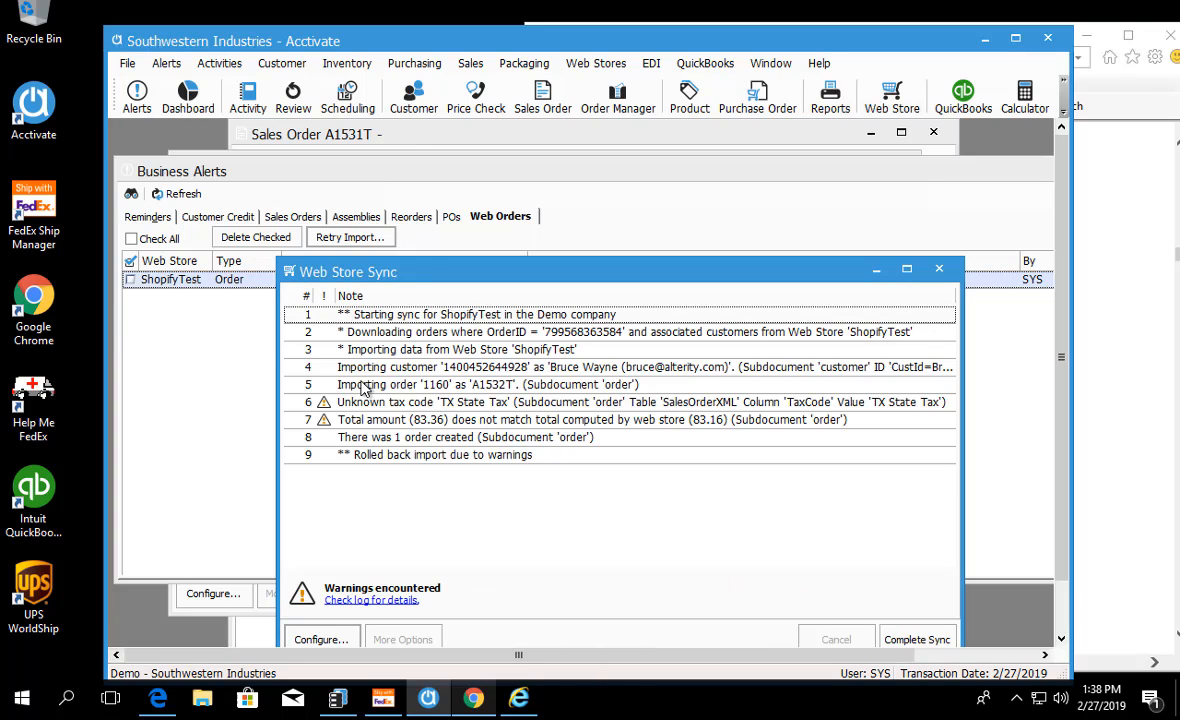
left_click(916, 639)
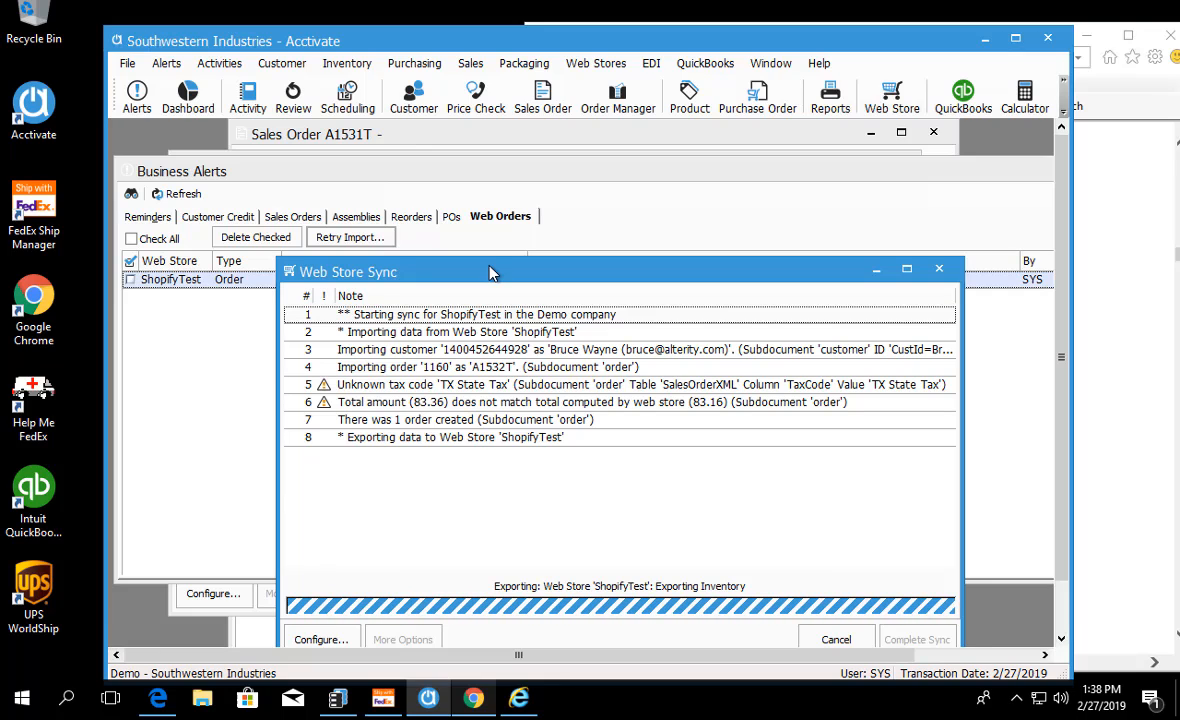
Step: Move the sync log window aside, go back to Business Alerts and refresh the web orders list
left_click_drag(483, 264, 449, 200)
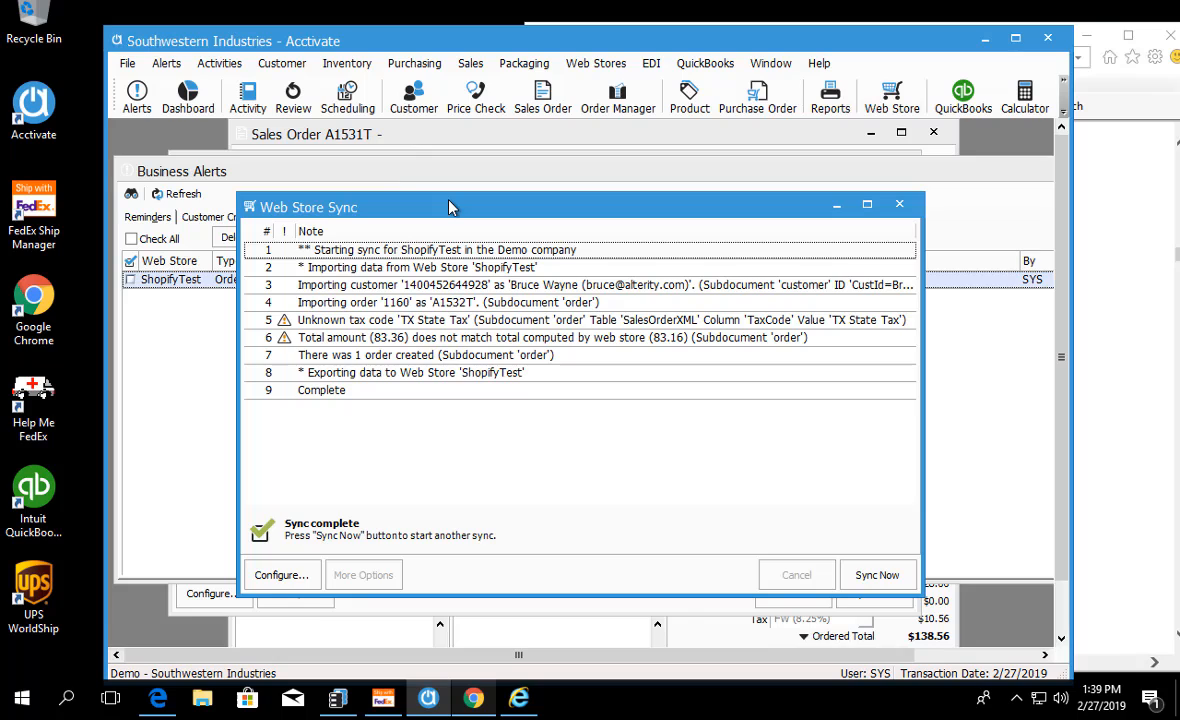
left_click(200, 452)
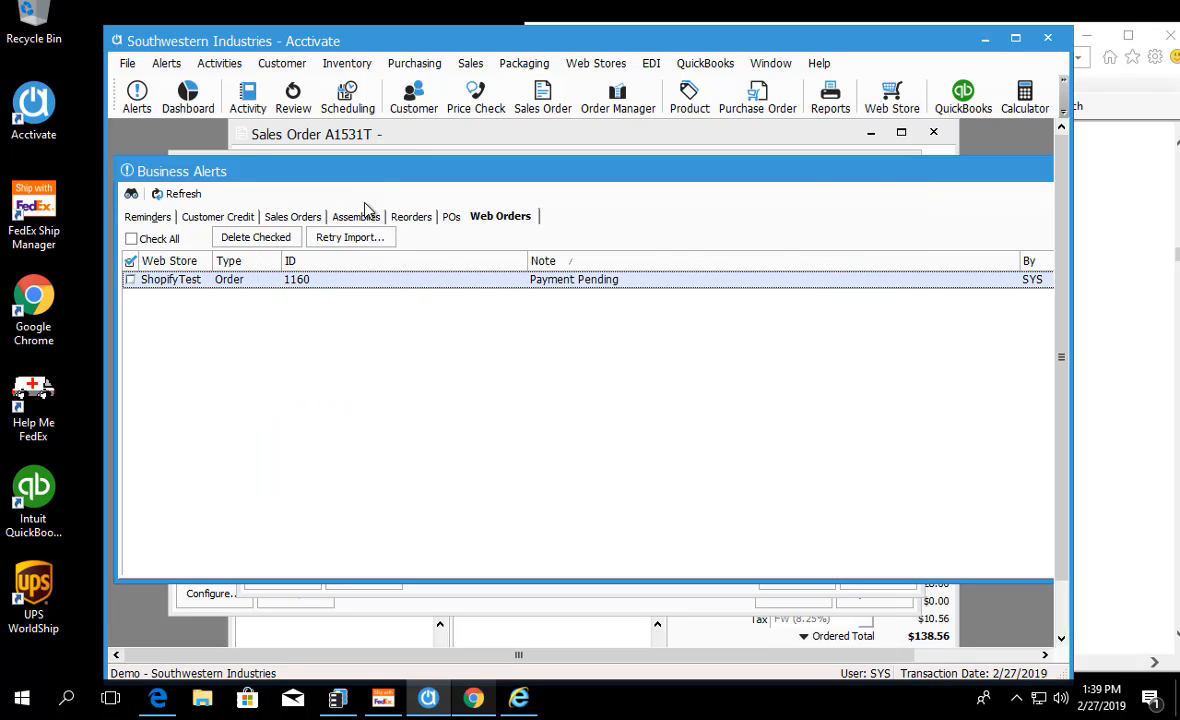
left_click(168, 193)
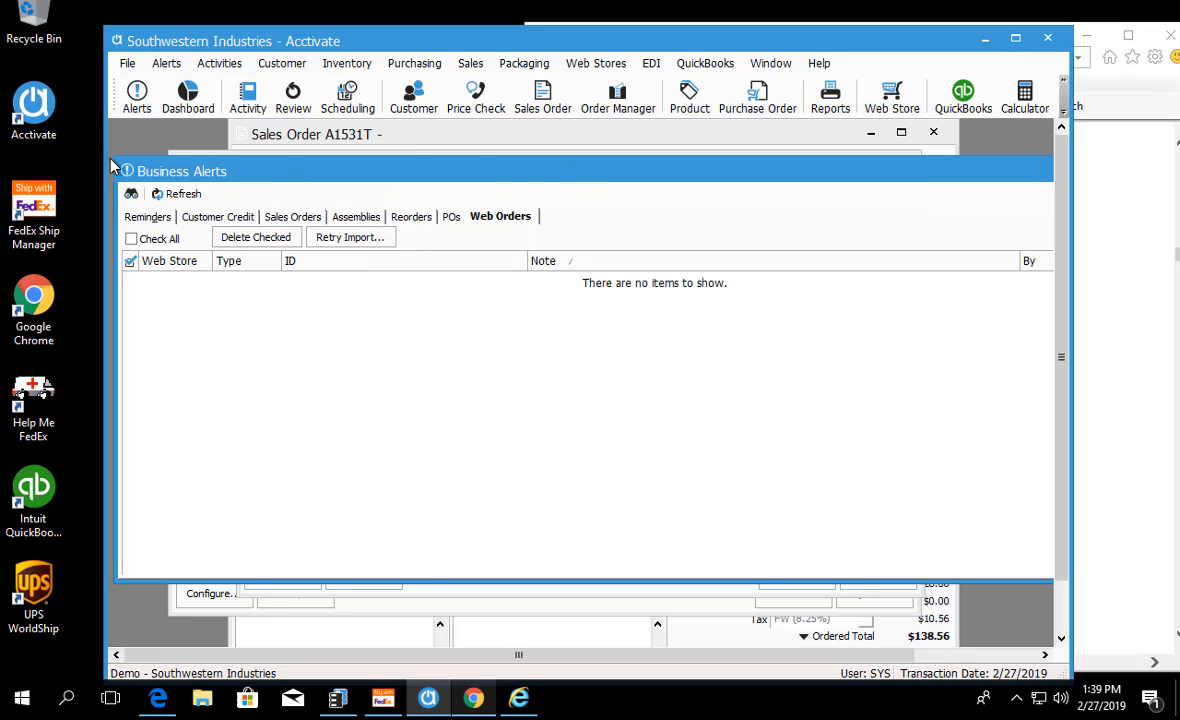
Step: Close Business Alerts, both Web Store Sync windows and the imported sales order
left_click_drag(154, 168, 423, 158)
left_click_drag(634, 168, 424, 193)
left_click(960, 193)
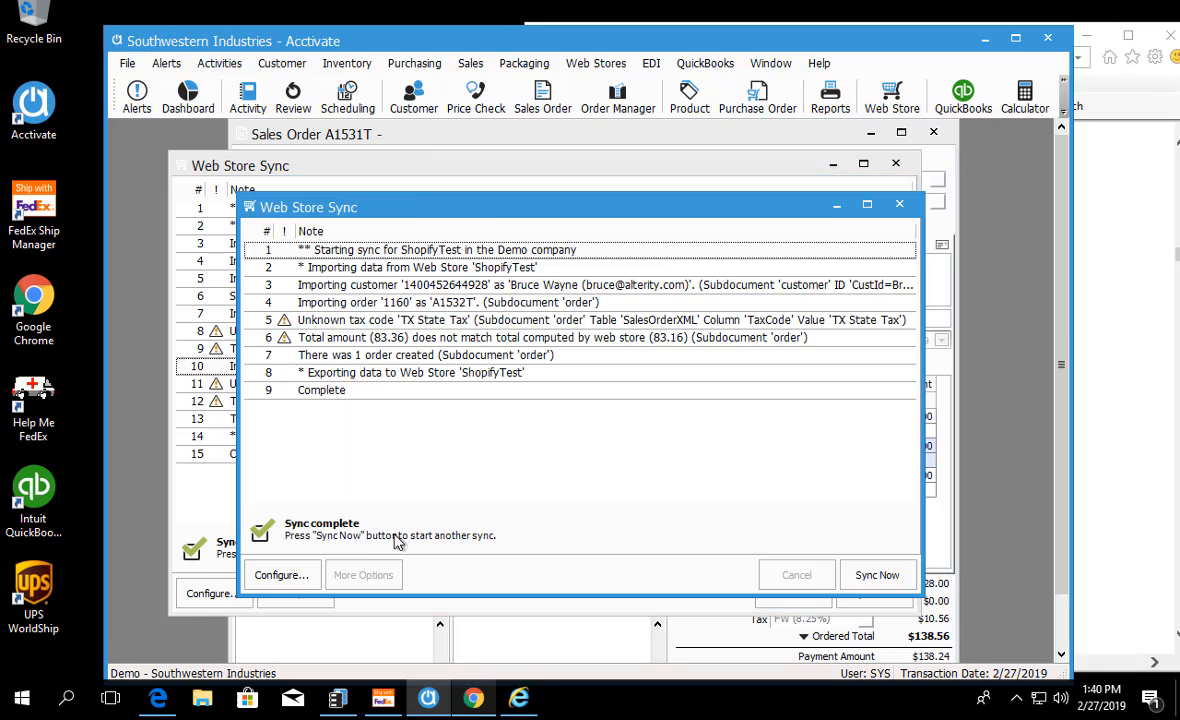
left_click(899, 204)
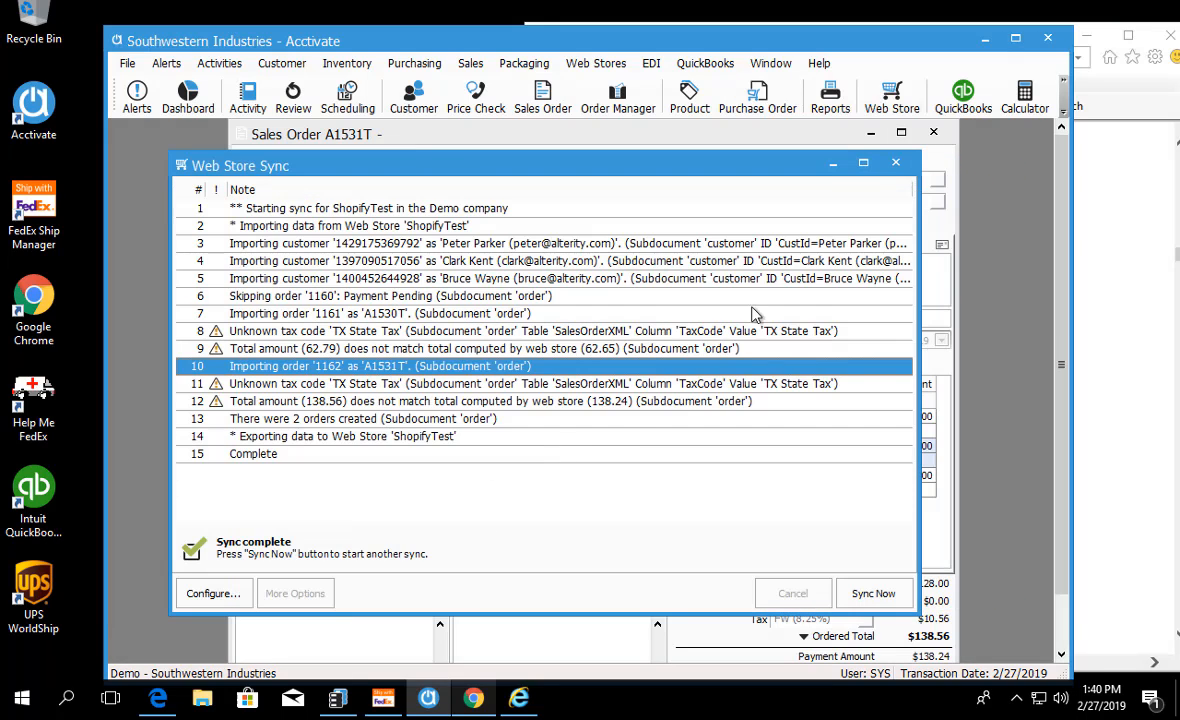
left_click(896, 161)
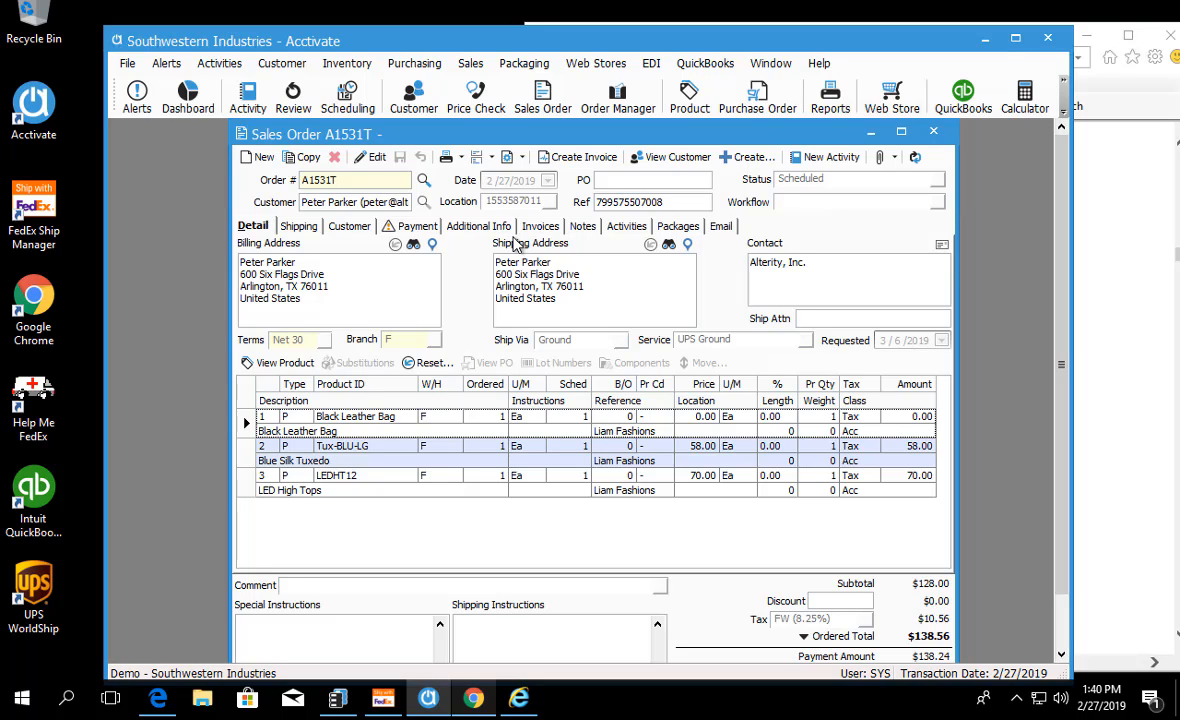
left_click(933, 131)
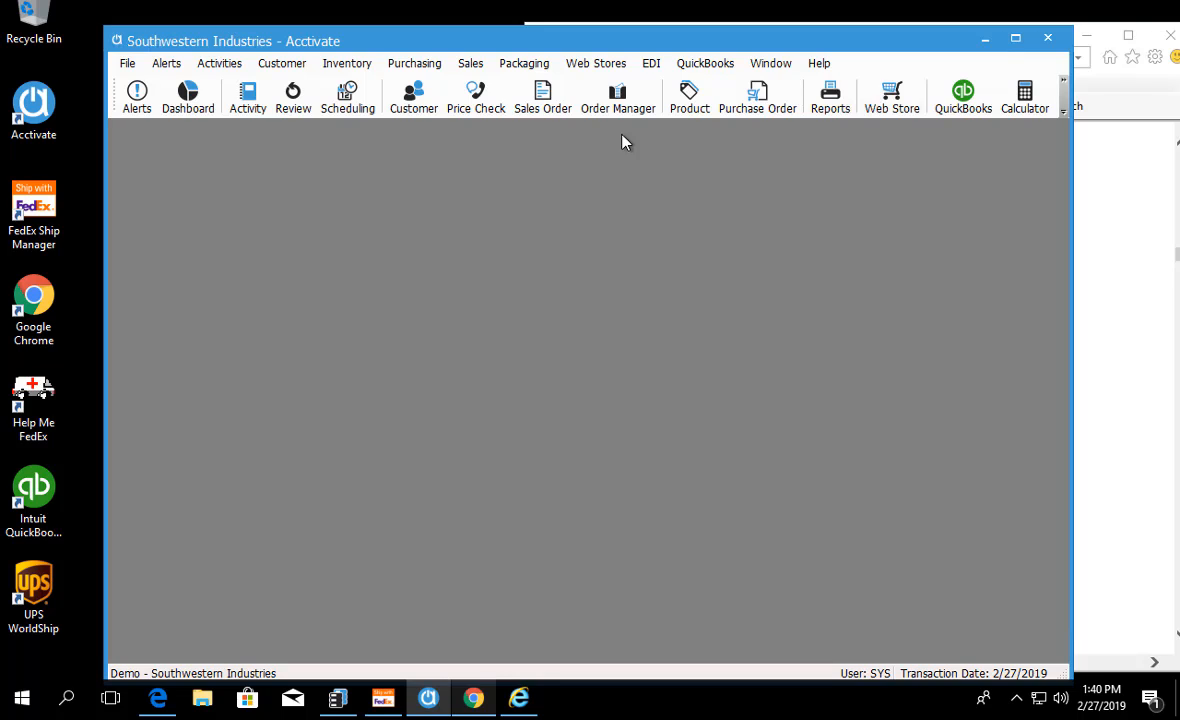
Step: Open the sales order manager, enlarge its window and list the open orders by order date, newest first
left_click(617, 97)
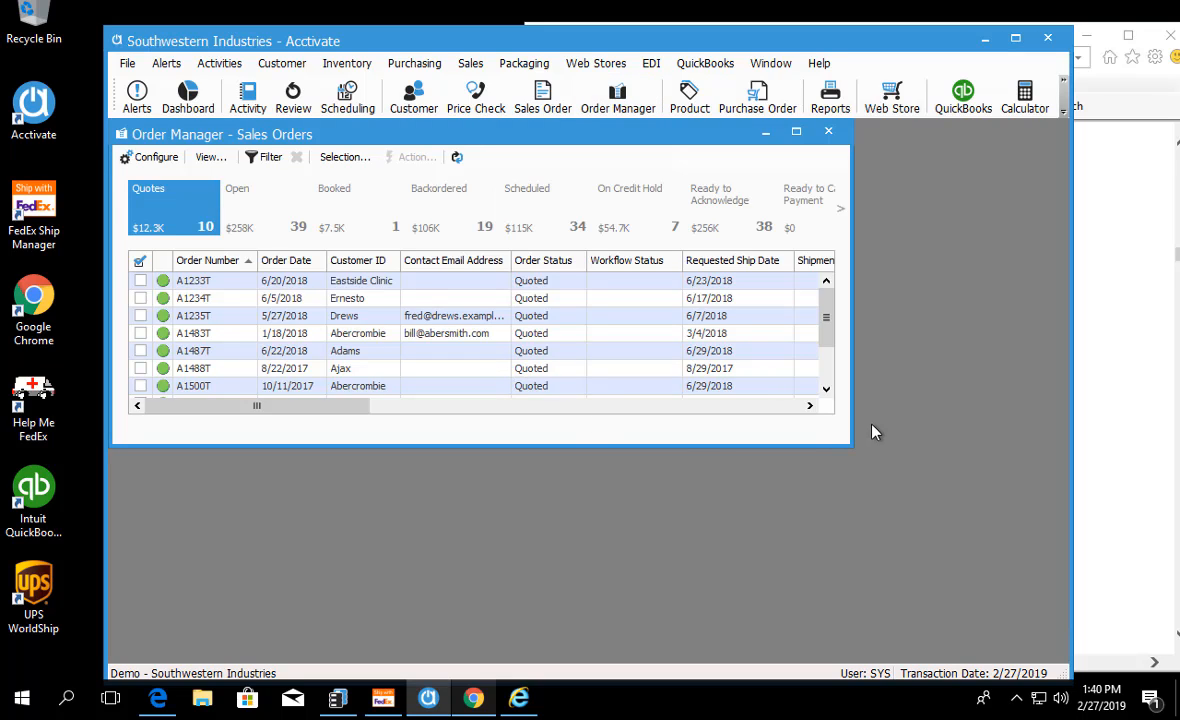
left_click_drag(918, 513, 946, 542)
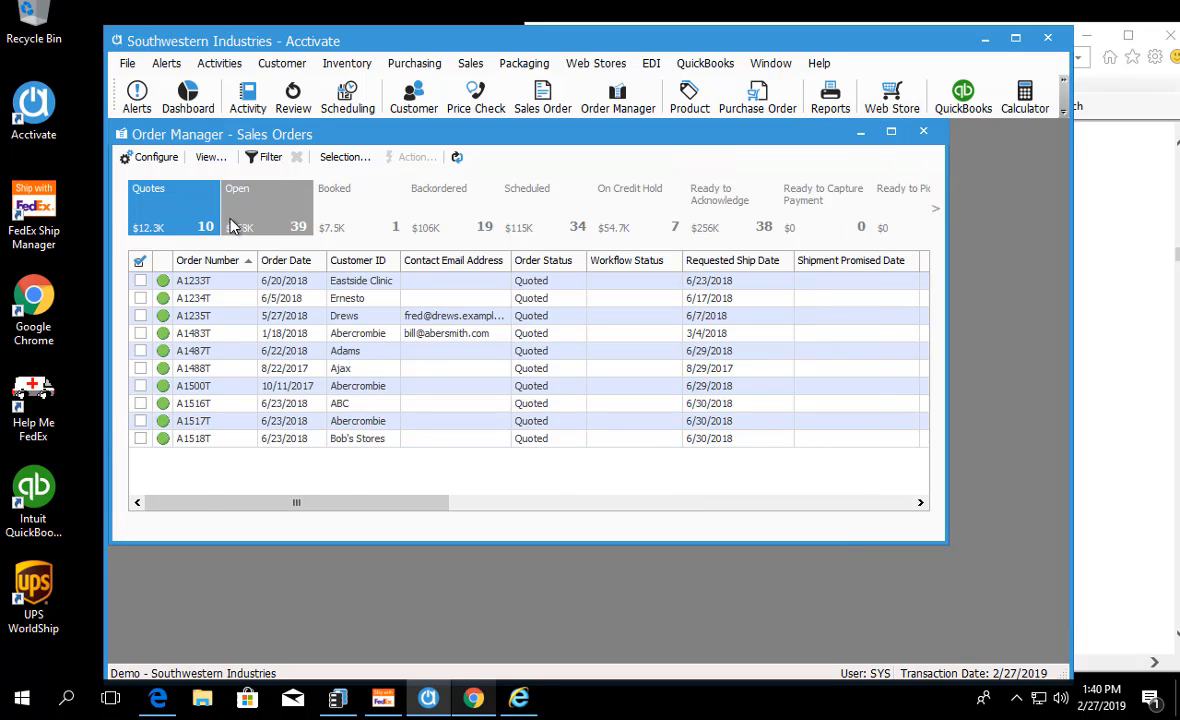
left_click(217, 210)
left_click(305, 262)
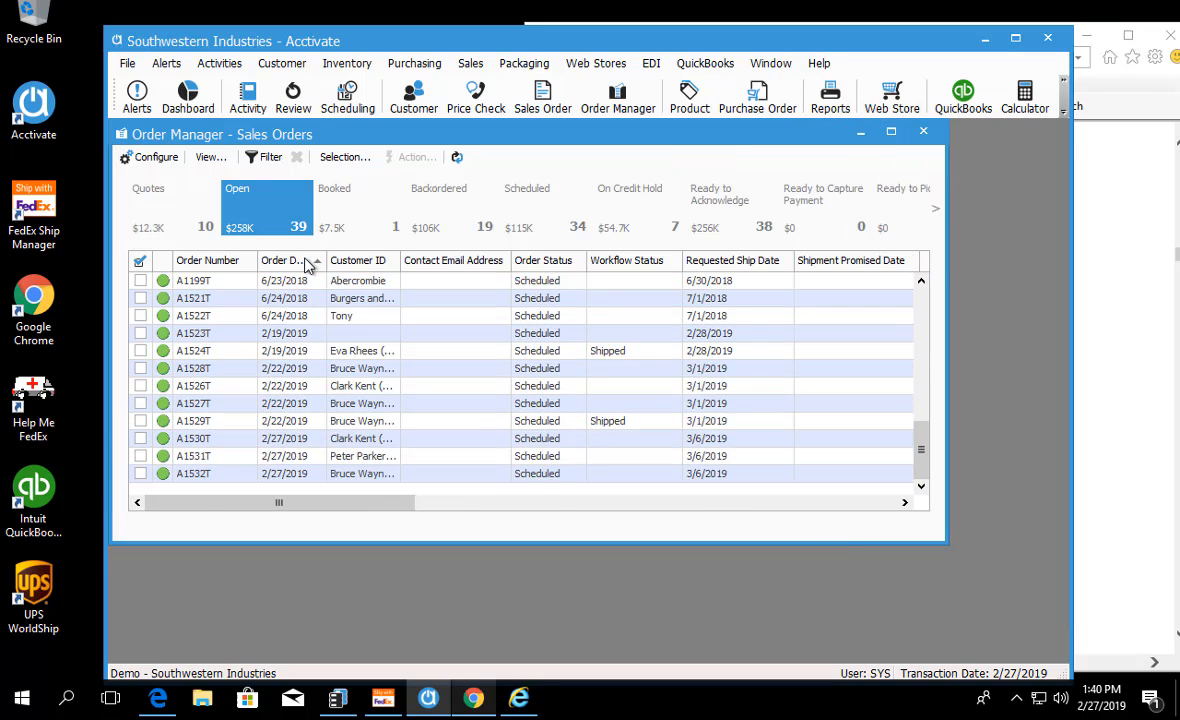
left_click(307, 262)
Step: Mark the three imported web orders dated 2/27/2019 for action in the open orders list
scroll(355, 412, "down", 2)
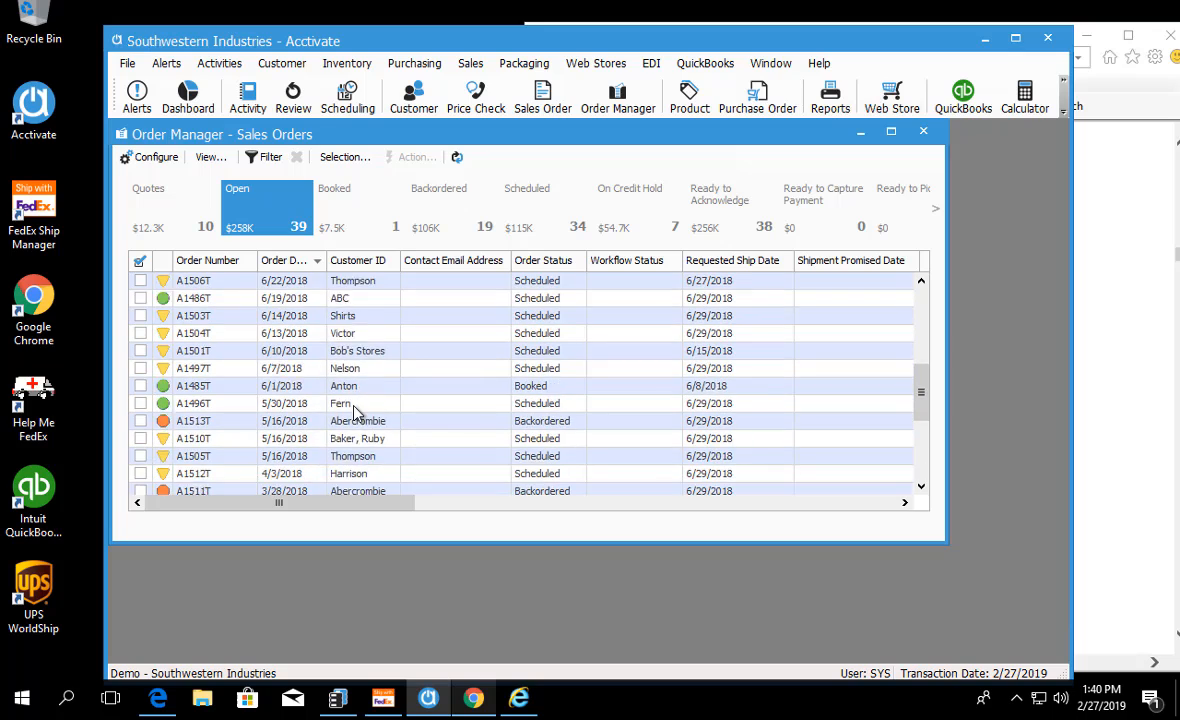
scroll(352, 415, "down", 3)
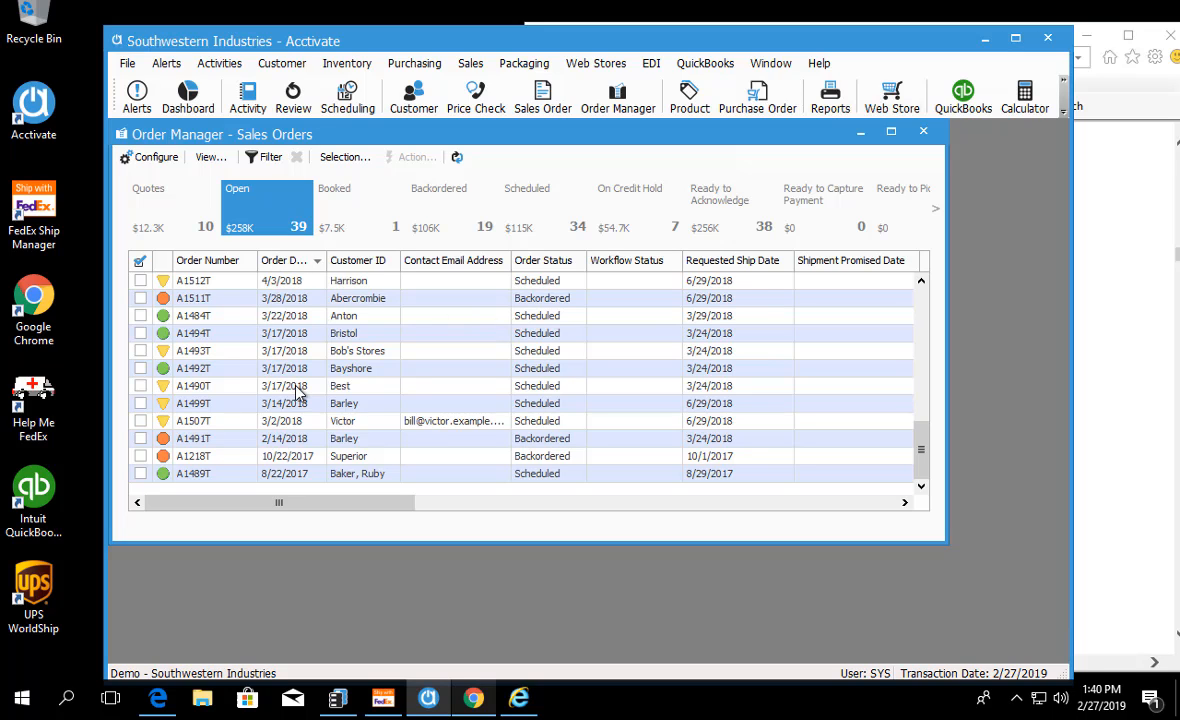
scroll(297, 393, "up", 4)
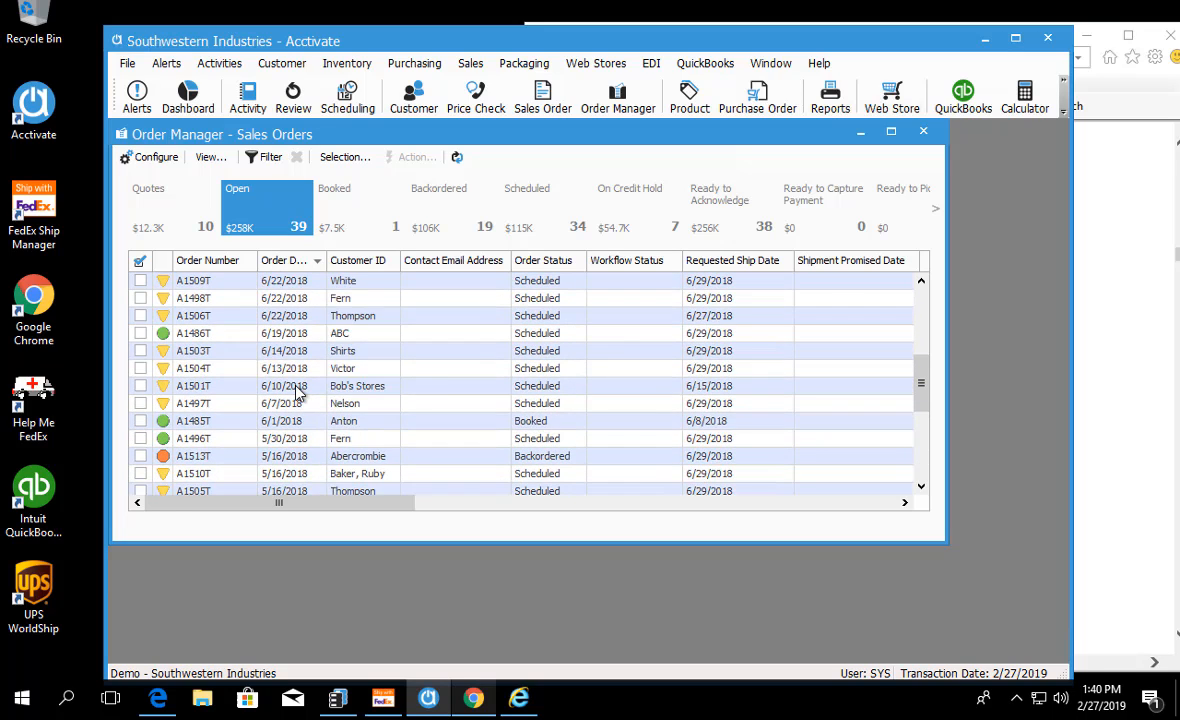
scroll(297, 393, "up", 3)
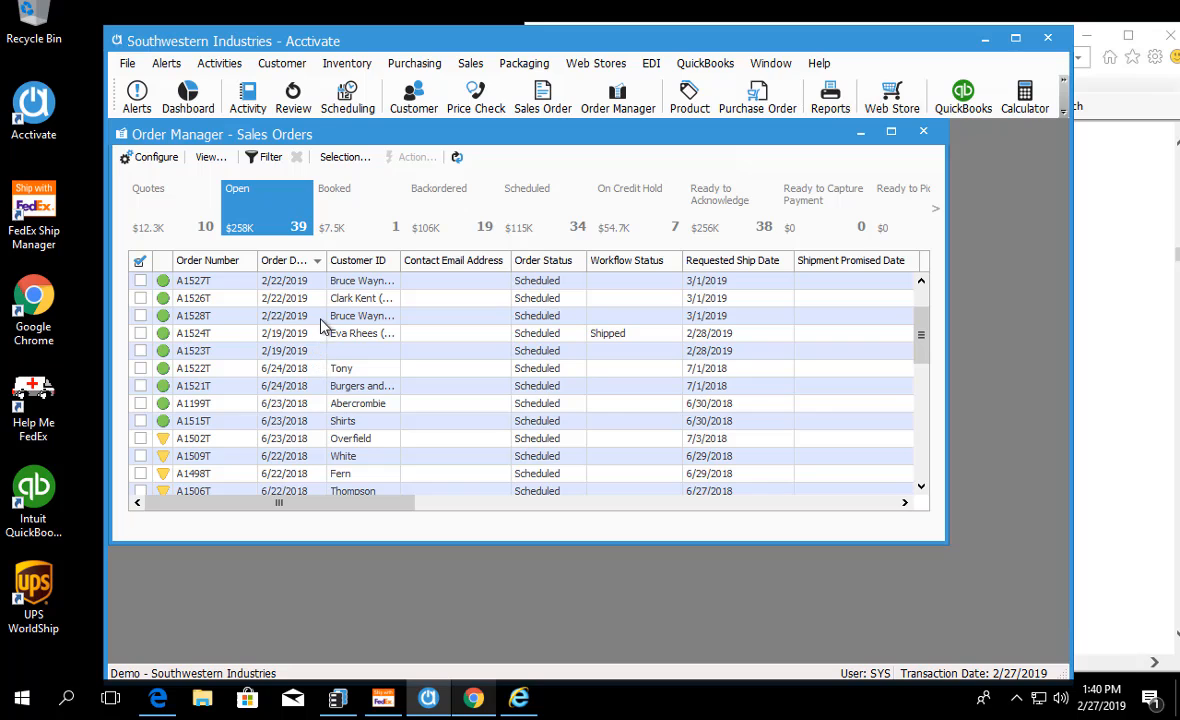
left_click(320, 318)
scroll(270, 394, "up", 2)
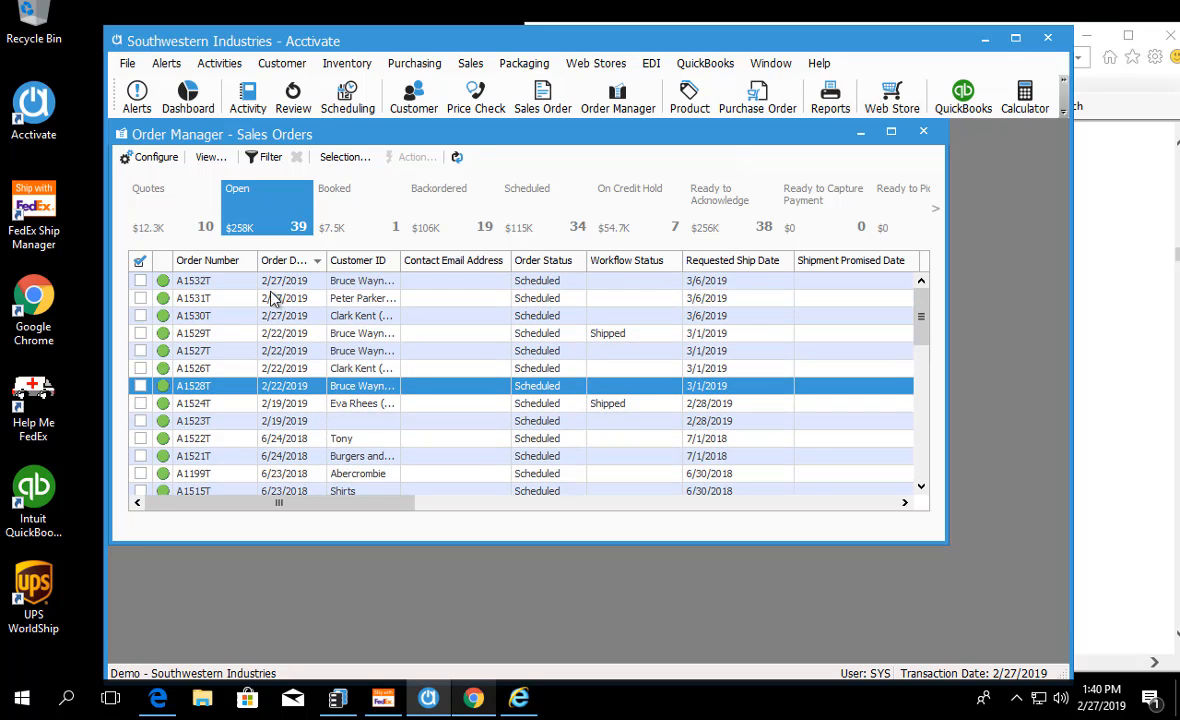
left_click(272, 298)
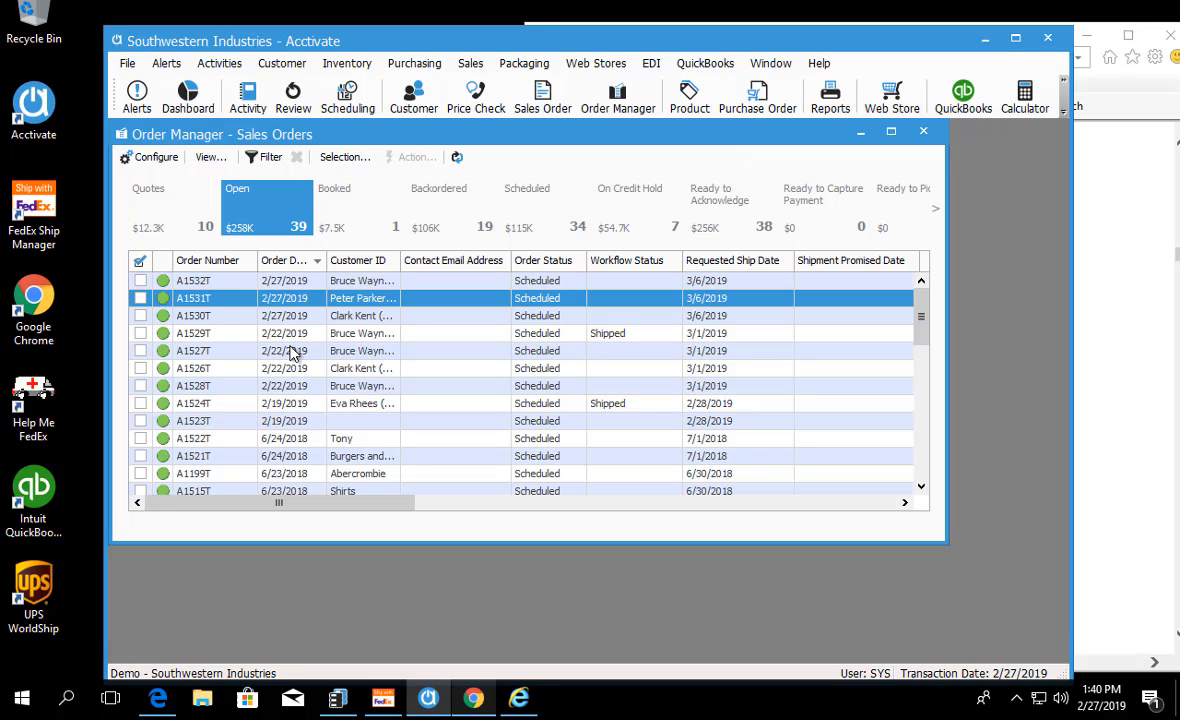
left_click(140, 299)
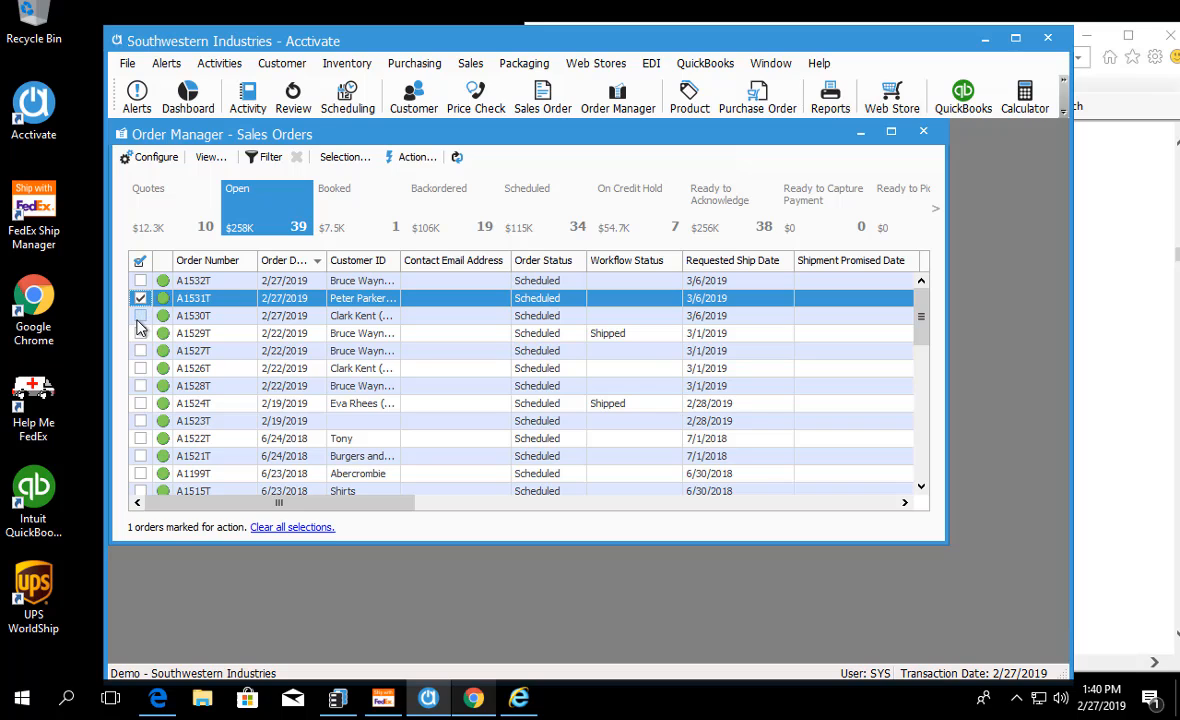
left_click(140, 315)
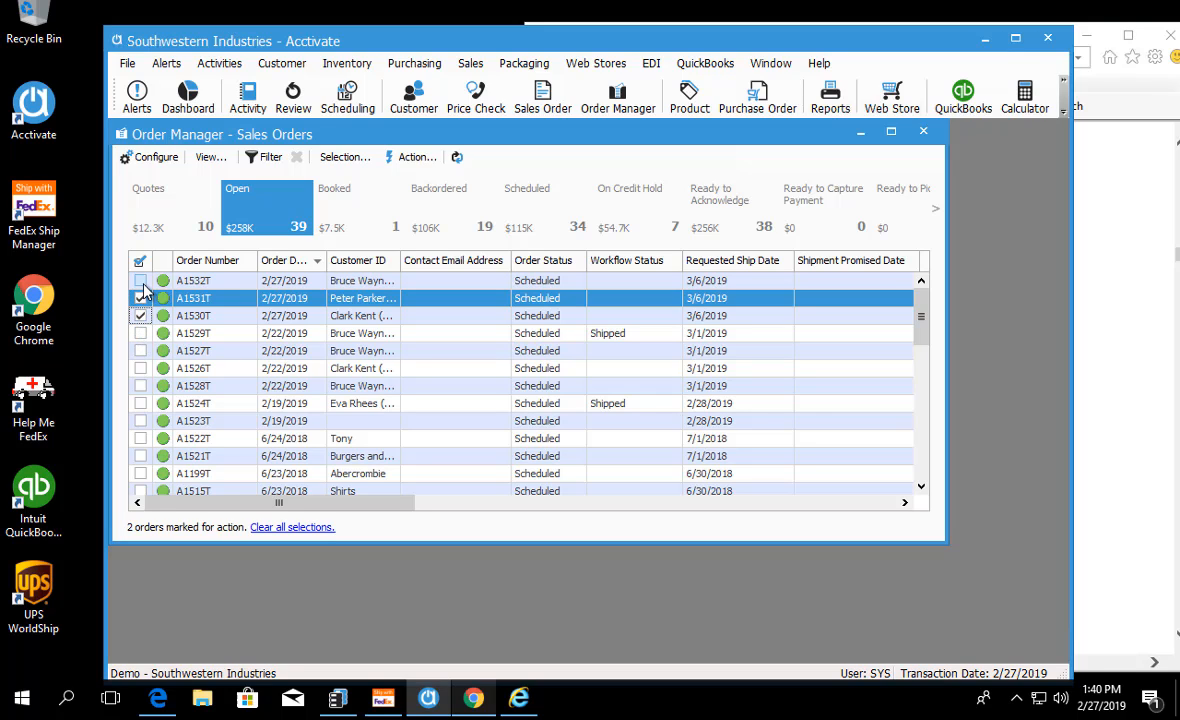
left_click(140, 281)
Step: Change the workflow status of the three marked orders to Ready to Pick
left_click(410, 158)
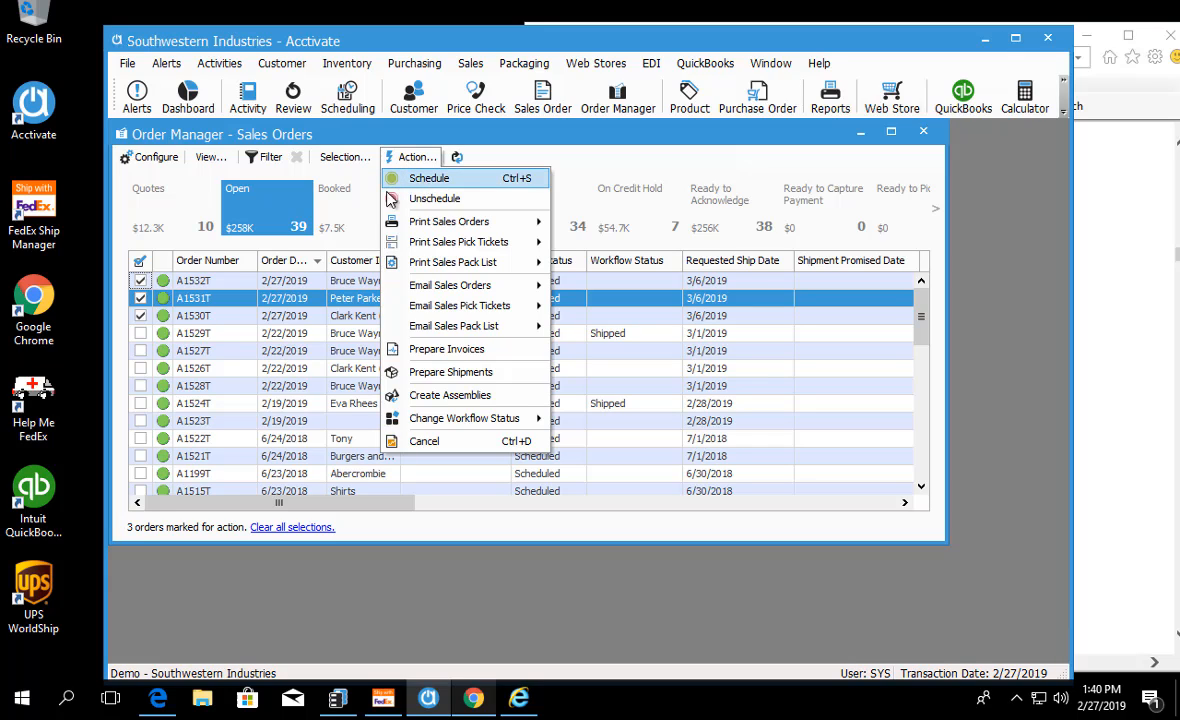
left_click(121, 287)
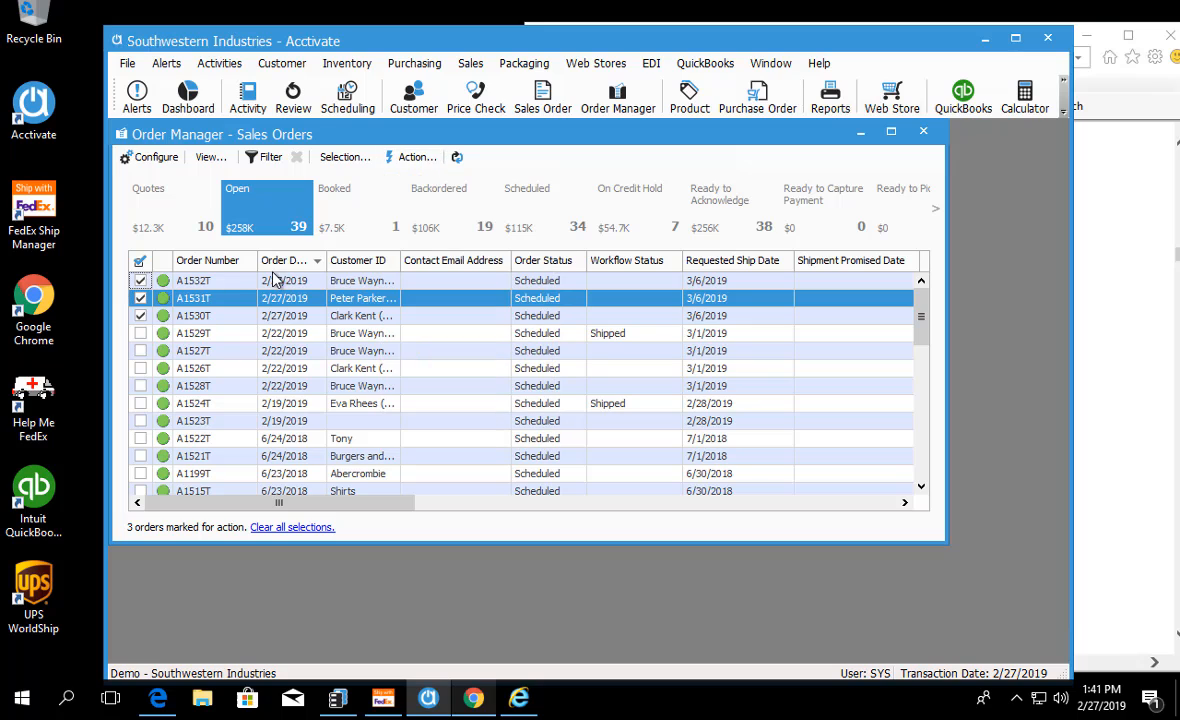
left_click(410, 157)
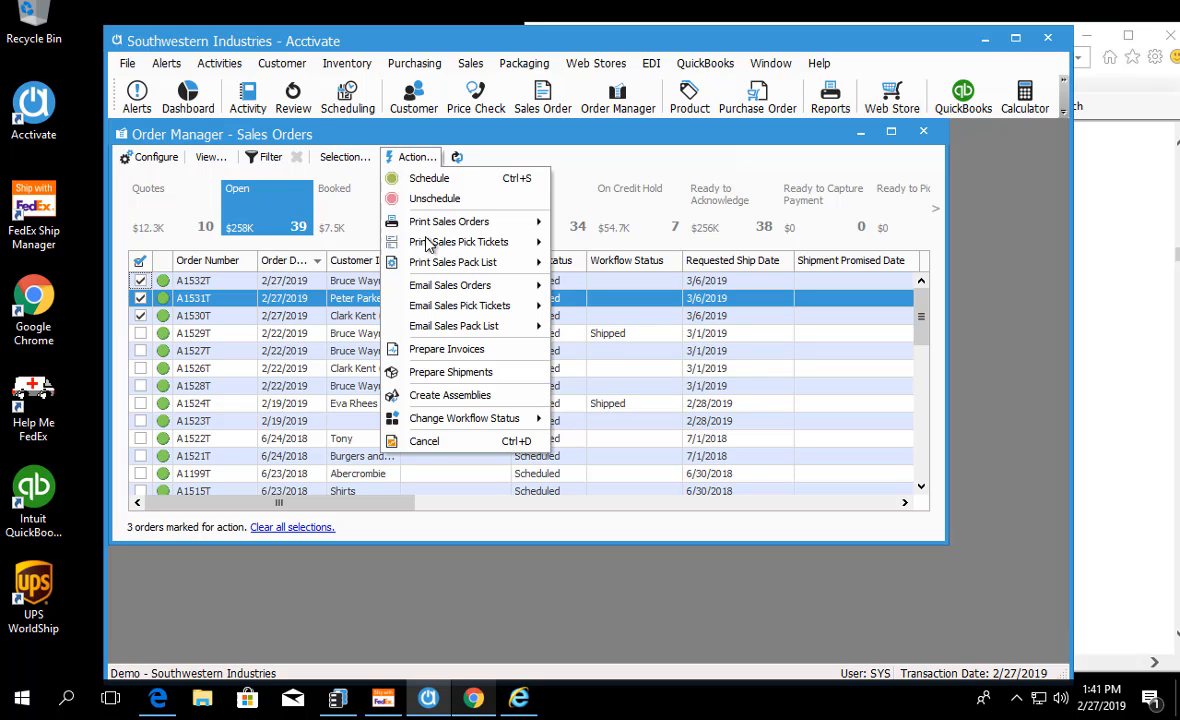
mouse_move(440, 425)
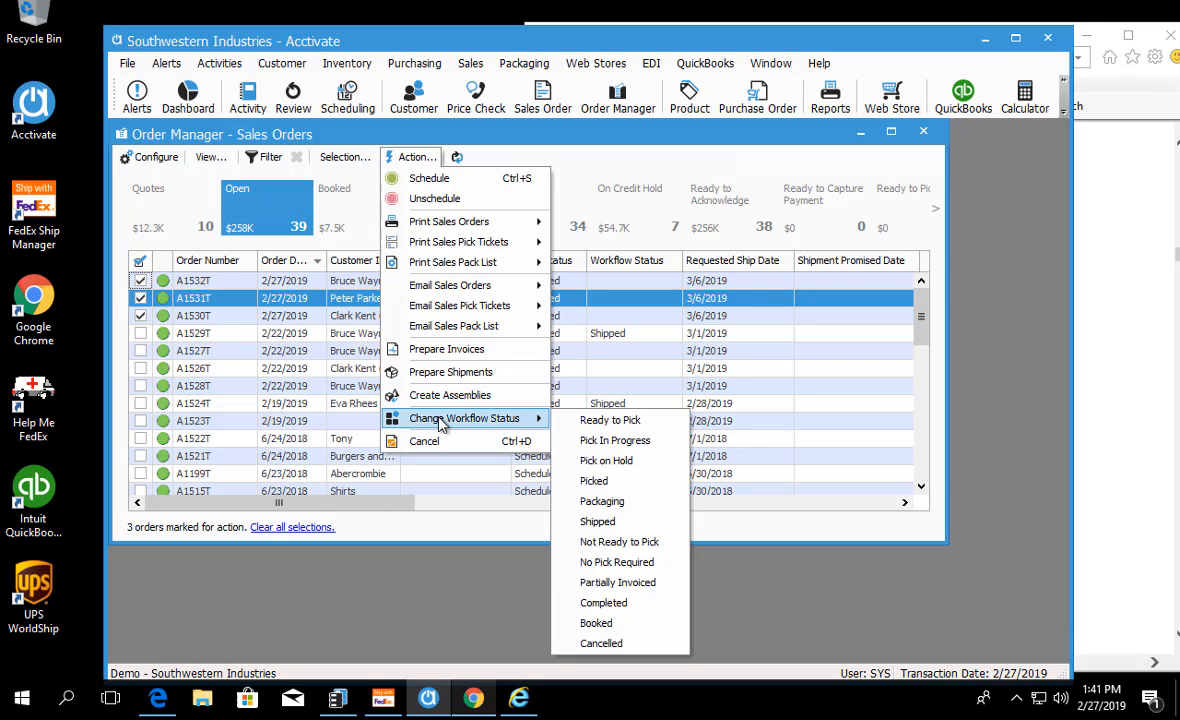
left_click(578, 424)
left_click(620, 390)
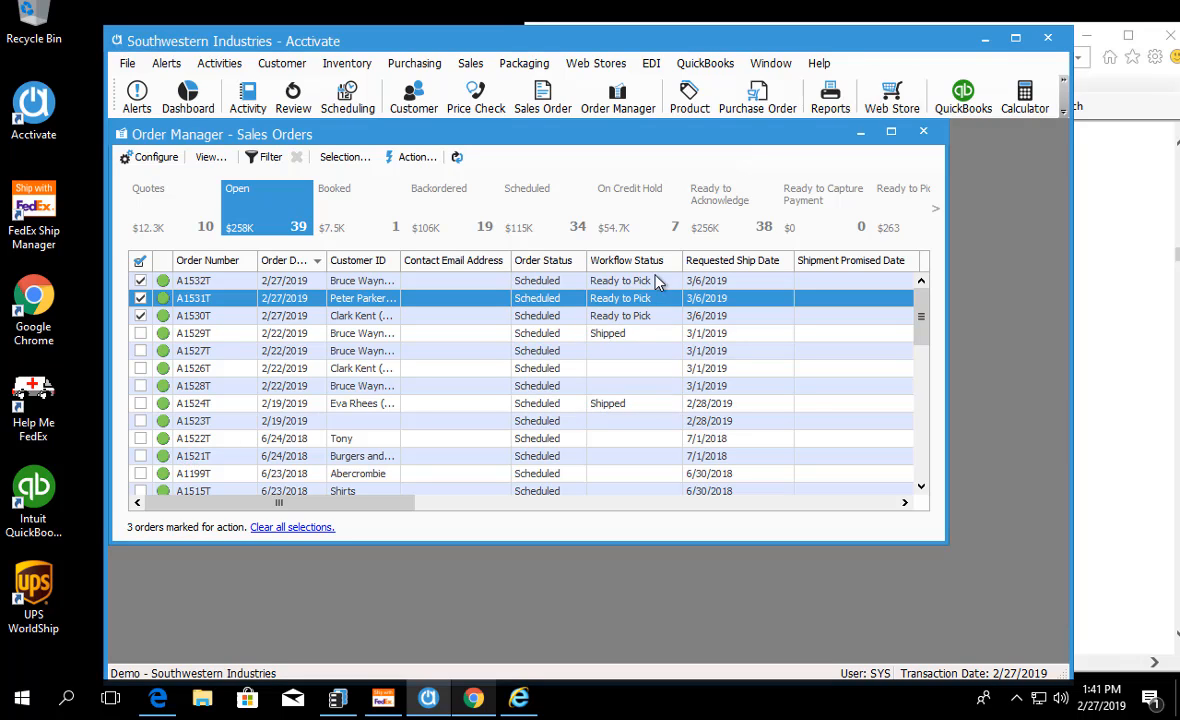
Step: Check the workflow status of each of the three marked web orders
left_click(624, 282)
left_click(625, 298)
left_click(624, 315)
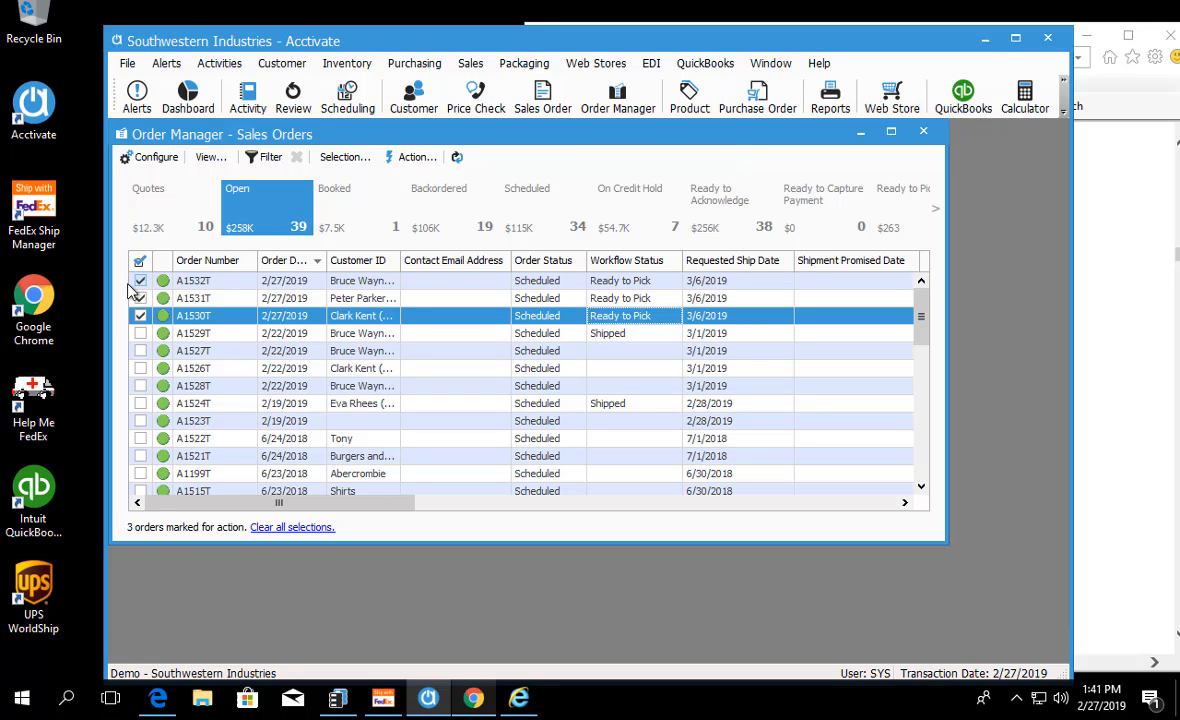
Step: Examine the actions available for the marked orders, including the pick ticket printing options and invoice and shipment preparation
left_click(414, 157)
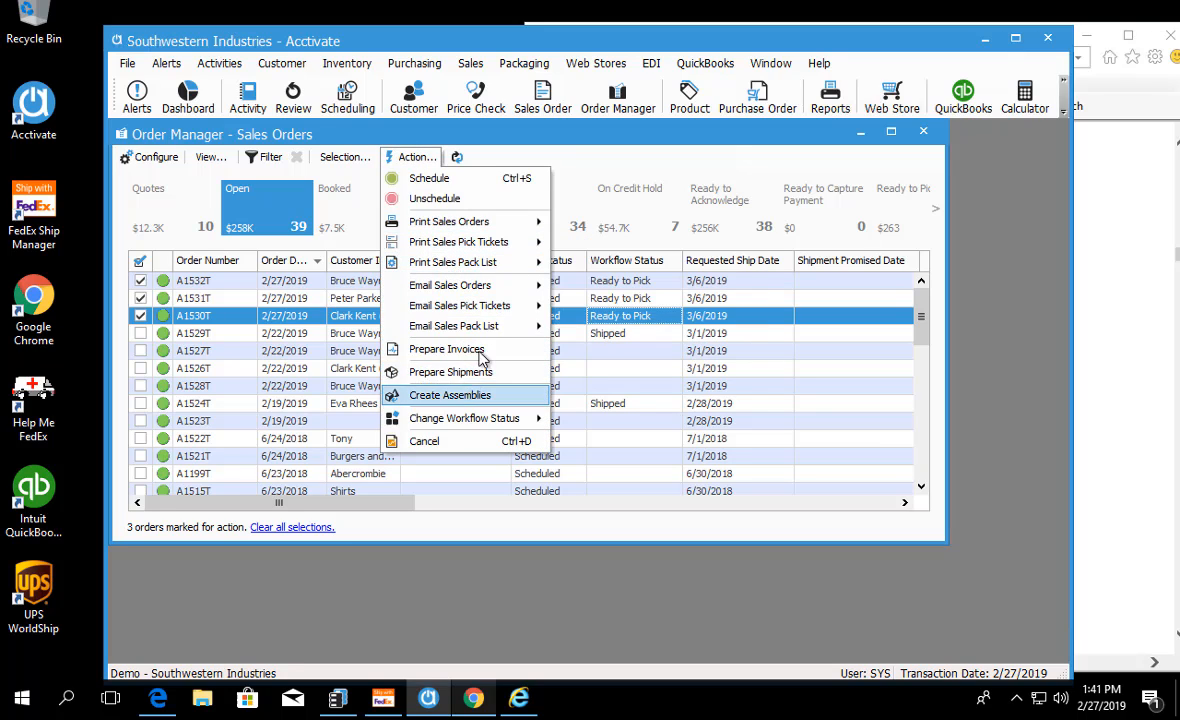
mouse_move(497, 244)
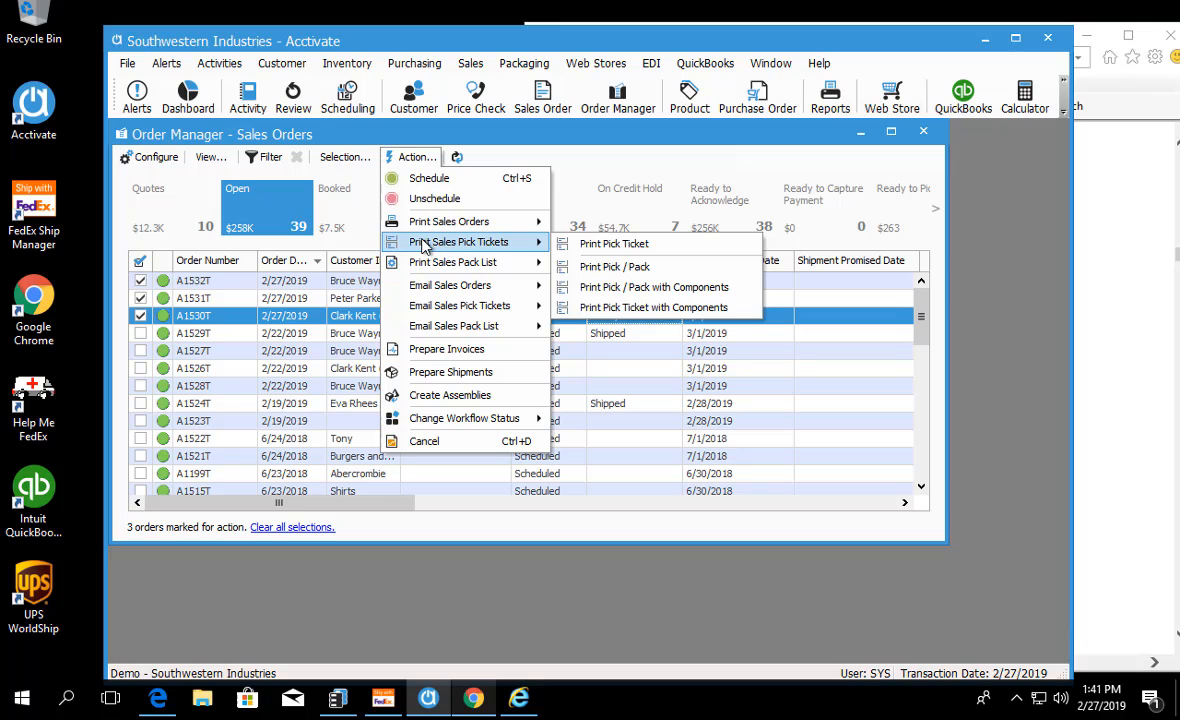
left_click(530, 155)
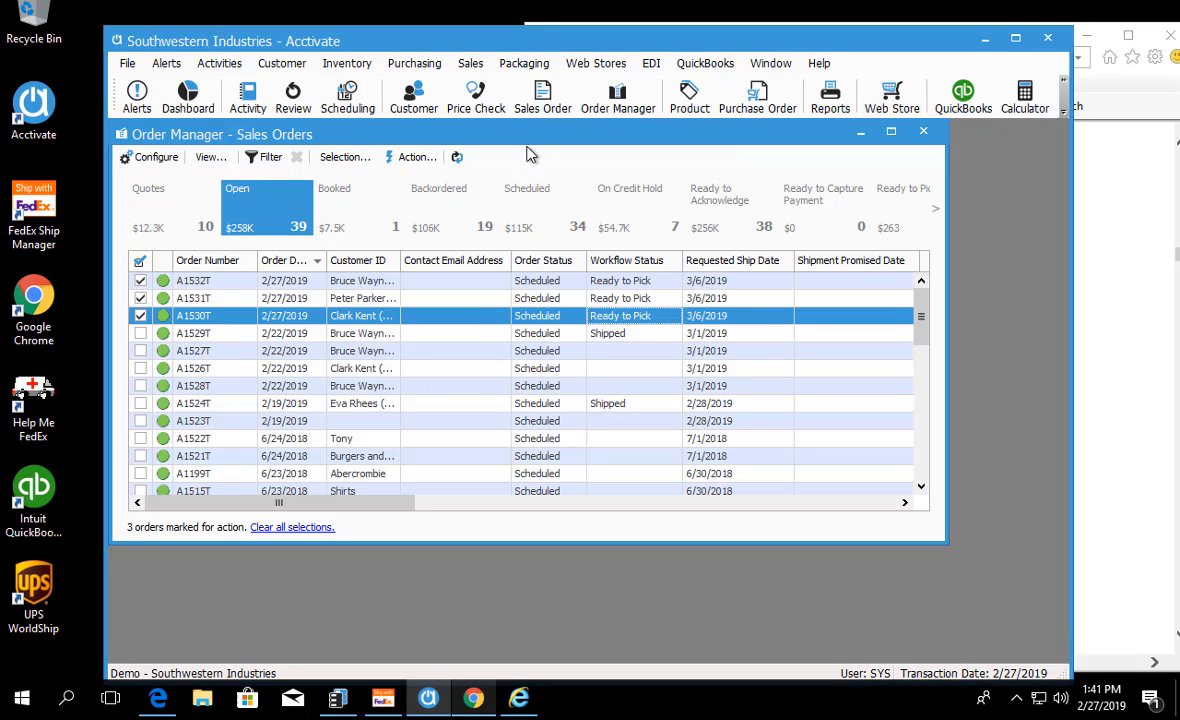
left_click(413, 160)
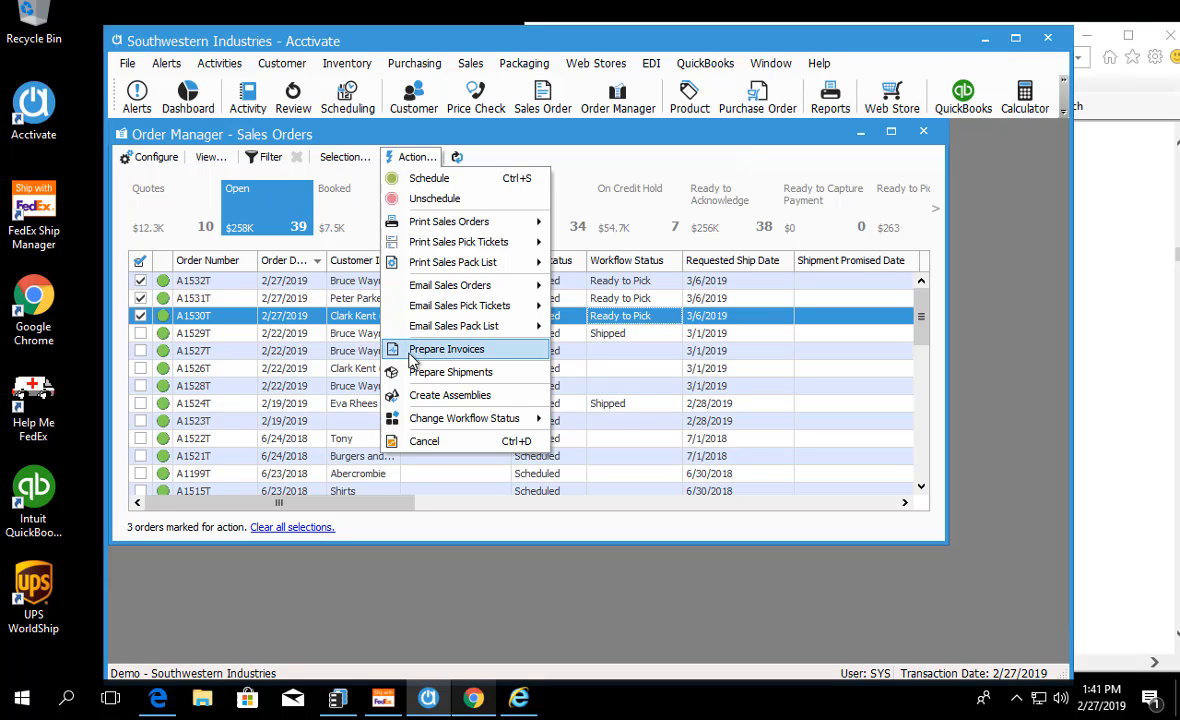
left_click(588, 155)
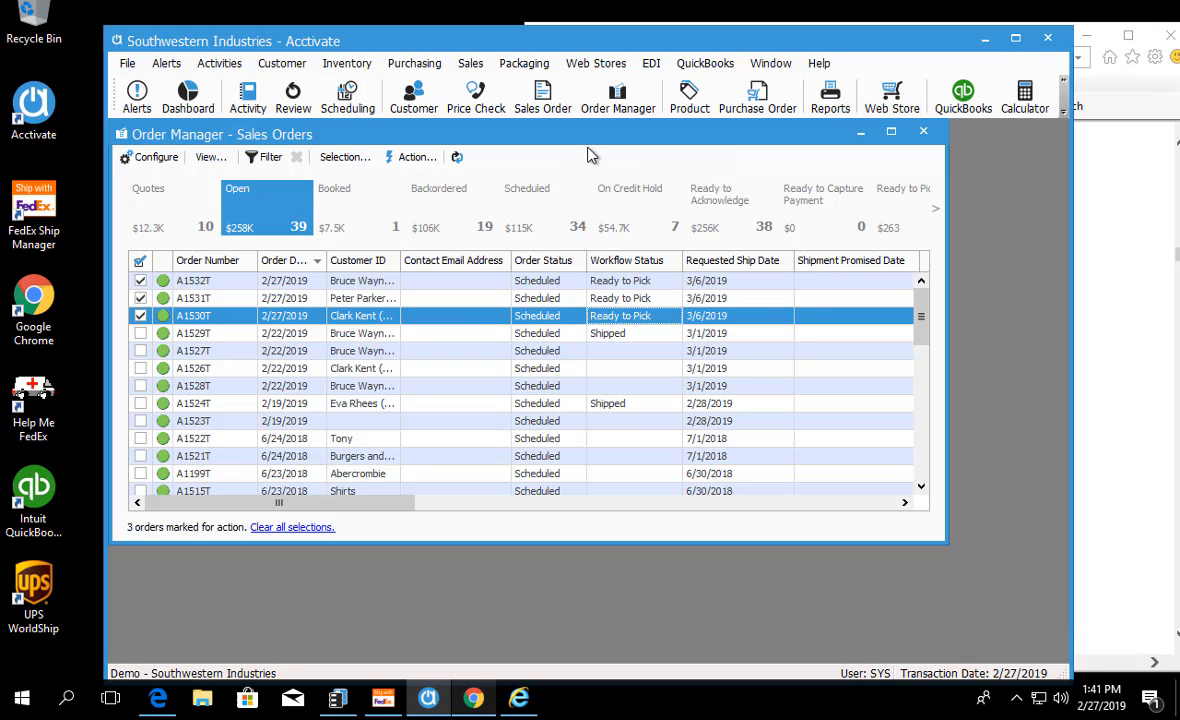
Step: Open the sales order for the second of the three marked web orders and select its order number
left_click(203, 281)
key("Down")
key("Down")
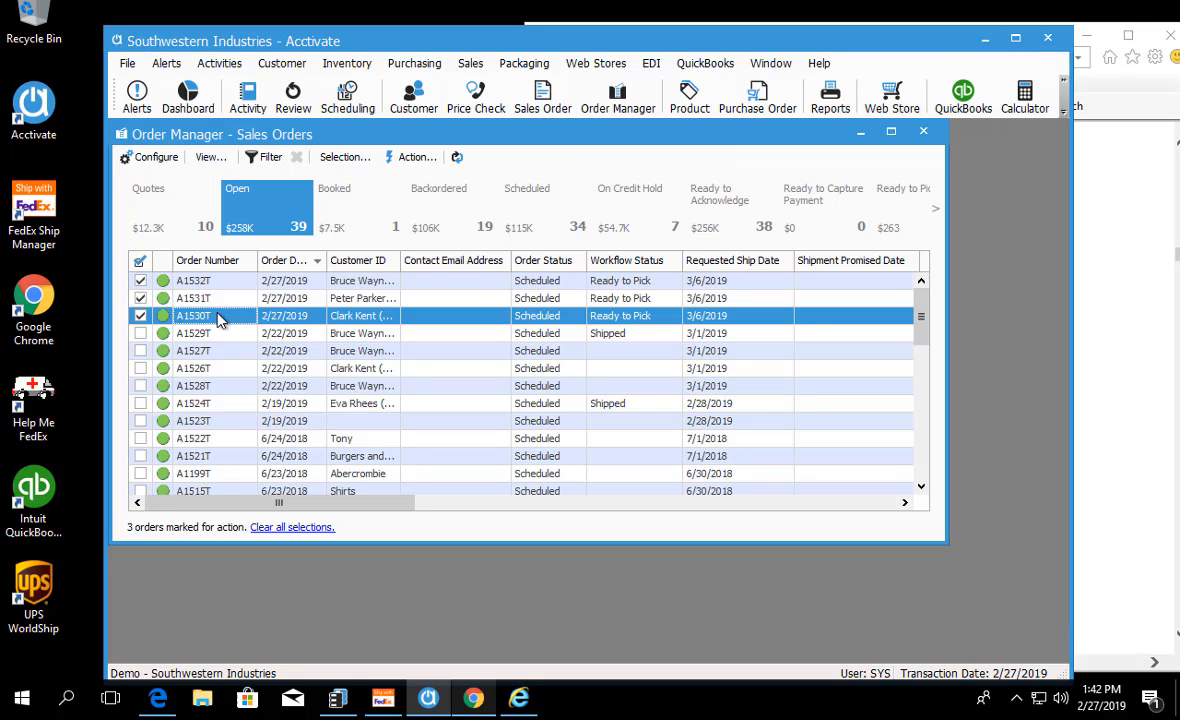
left_click(217, 298)
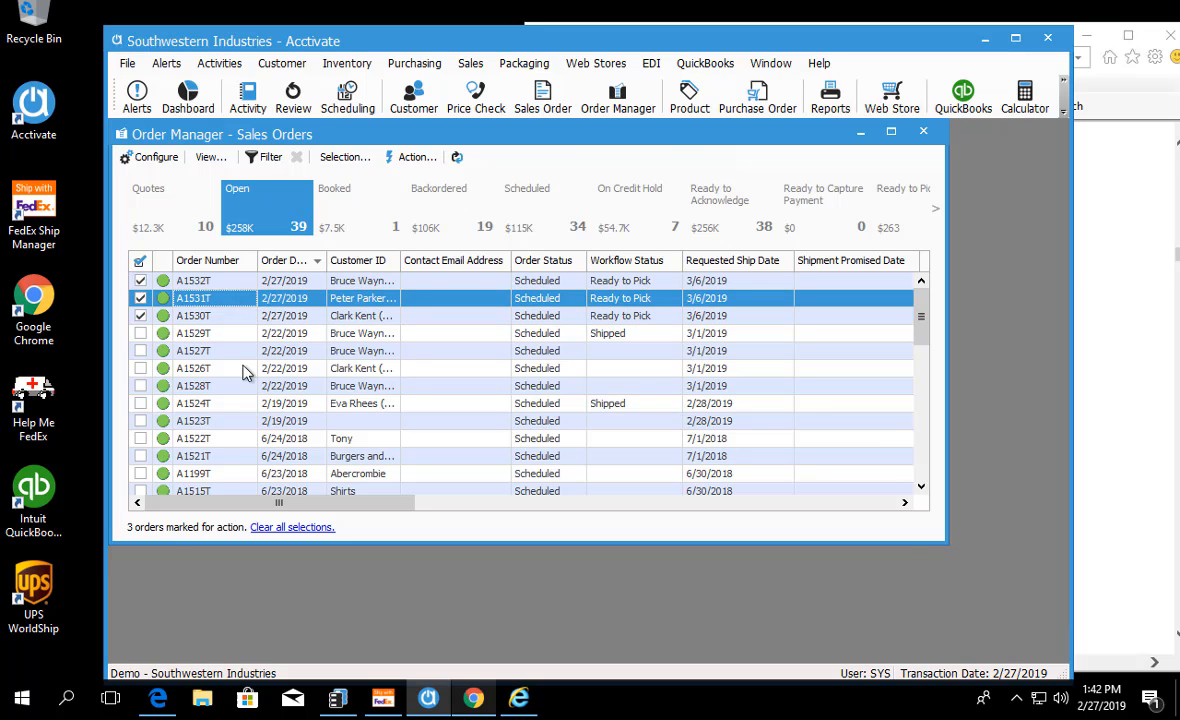
left_click_drag(345, 198, 360, 135)
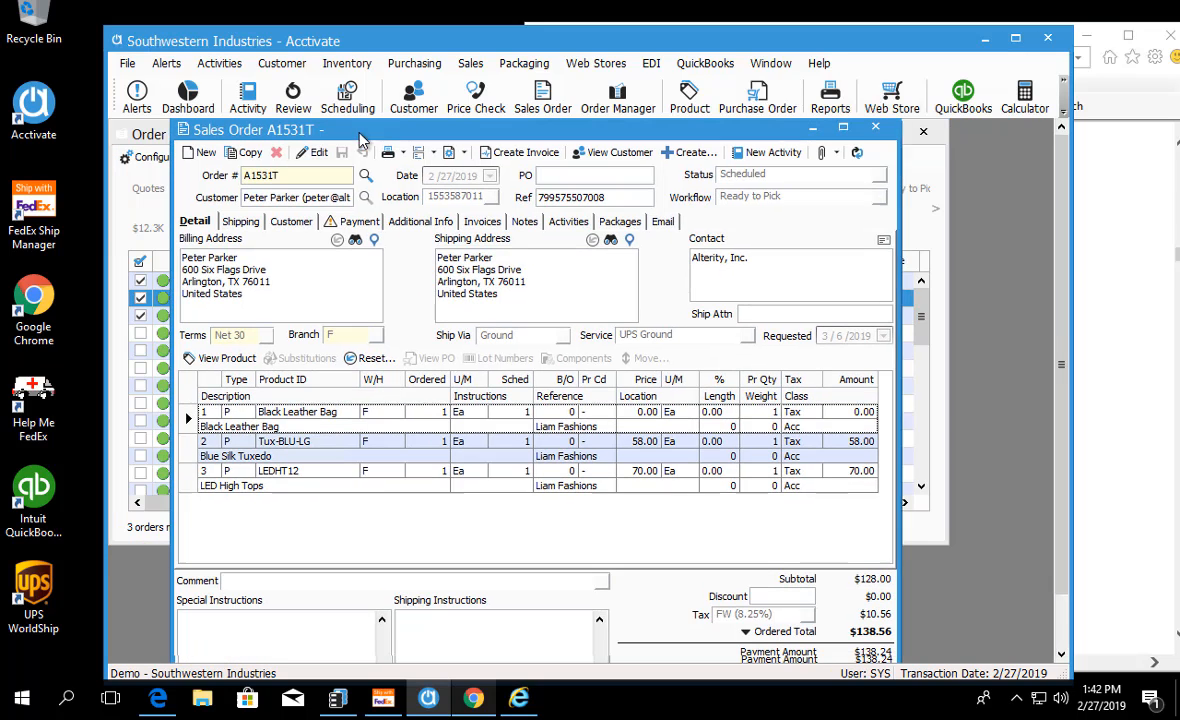
left_click(301, 176)
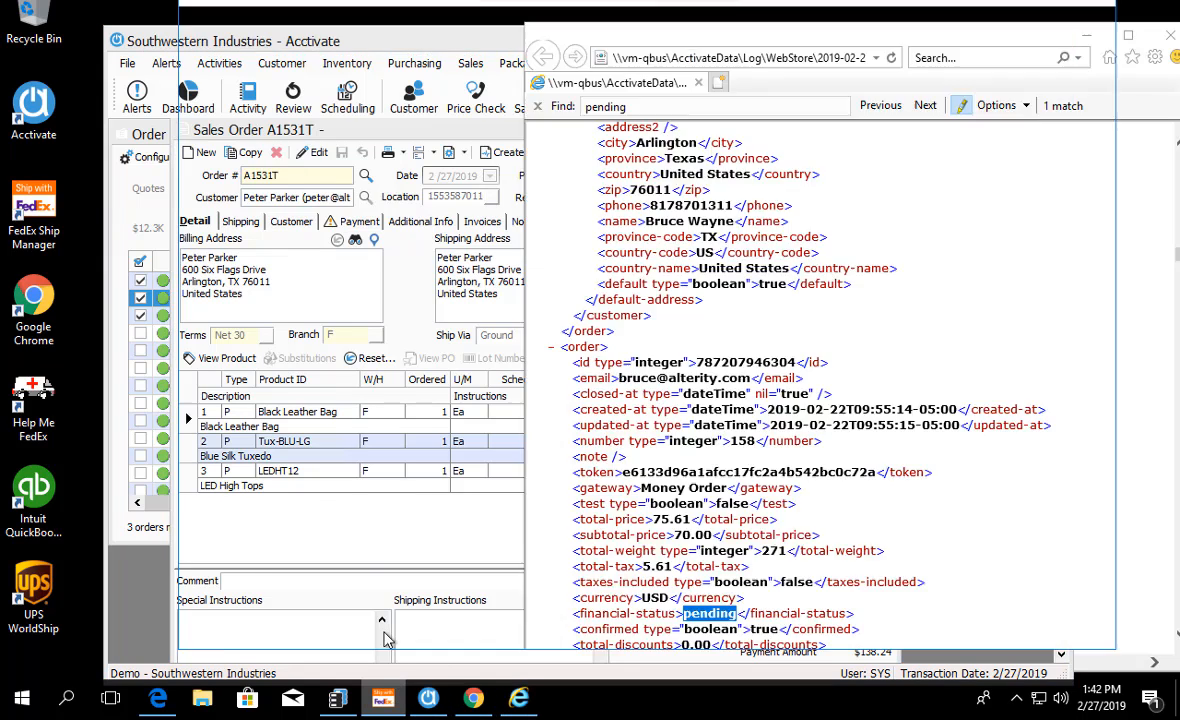
Step: Switch to FedEx Ship Manager, clear the shipment fields and import the opened sales order by looking up its order number
left_click(383, 698)
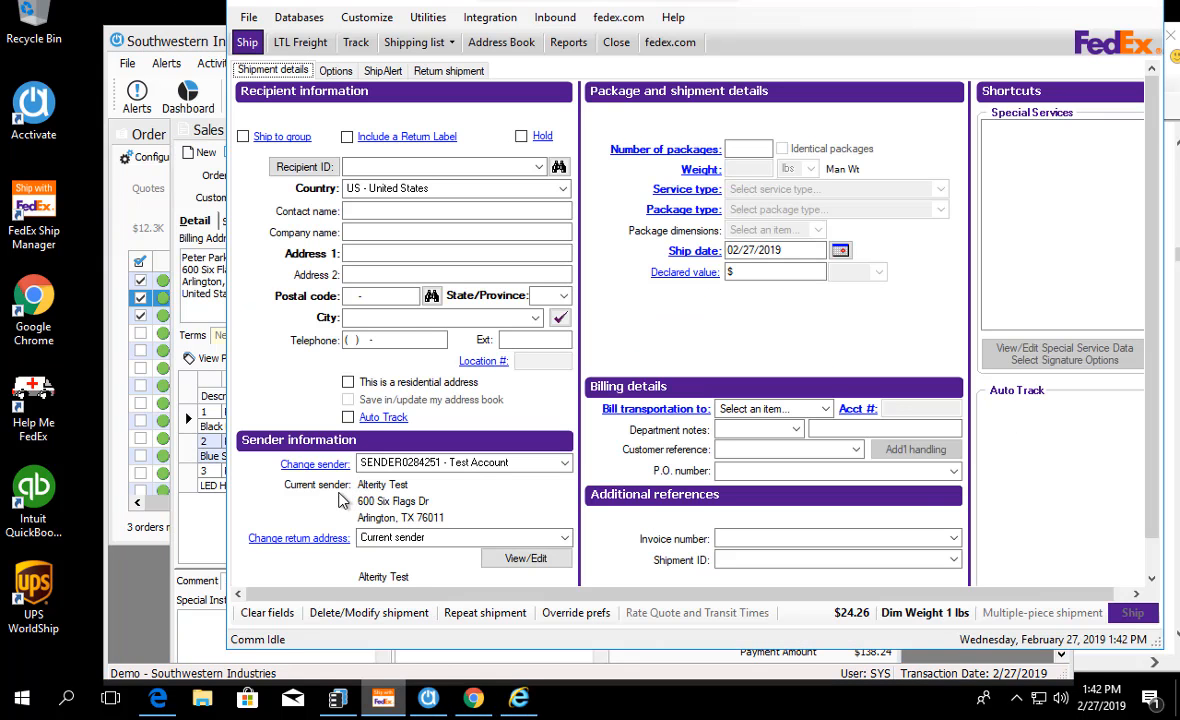
left_click(267, 612)
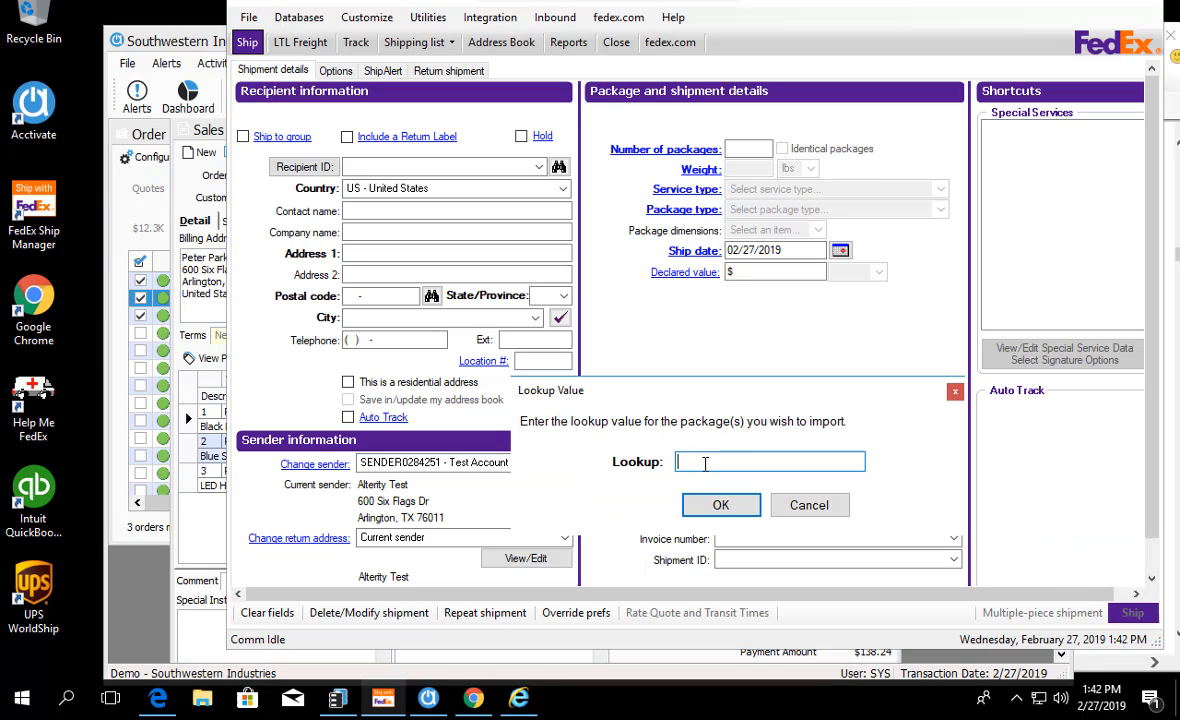
type("A1531T")
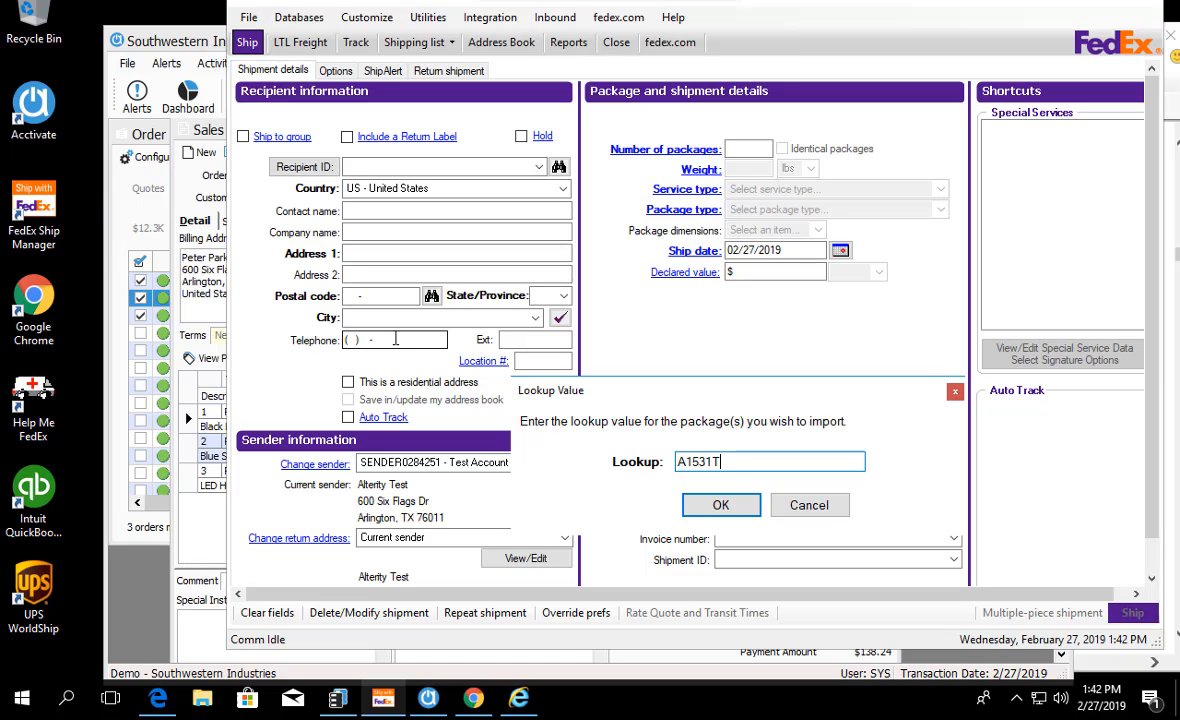
left_click(720, 504)
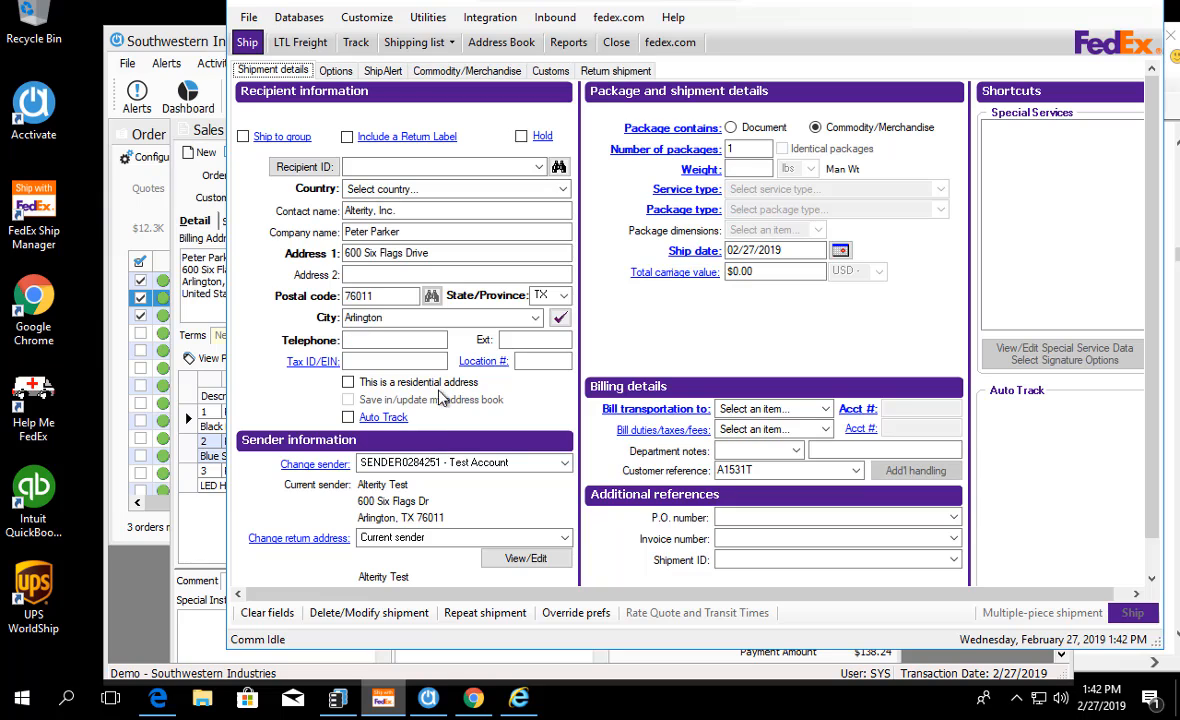
Step: Set the recipient's country to US - United States and re-enter the recipient's postal code to fill in city and state
left_click(563, 189)
scroll(400, 524, "down", 11)
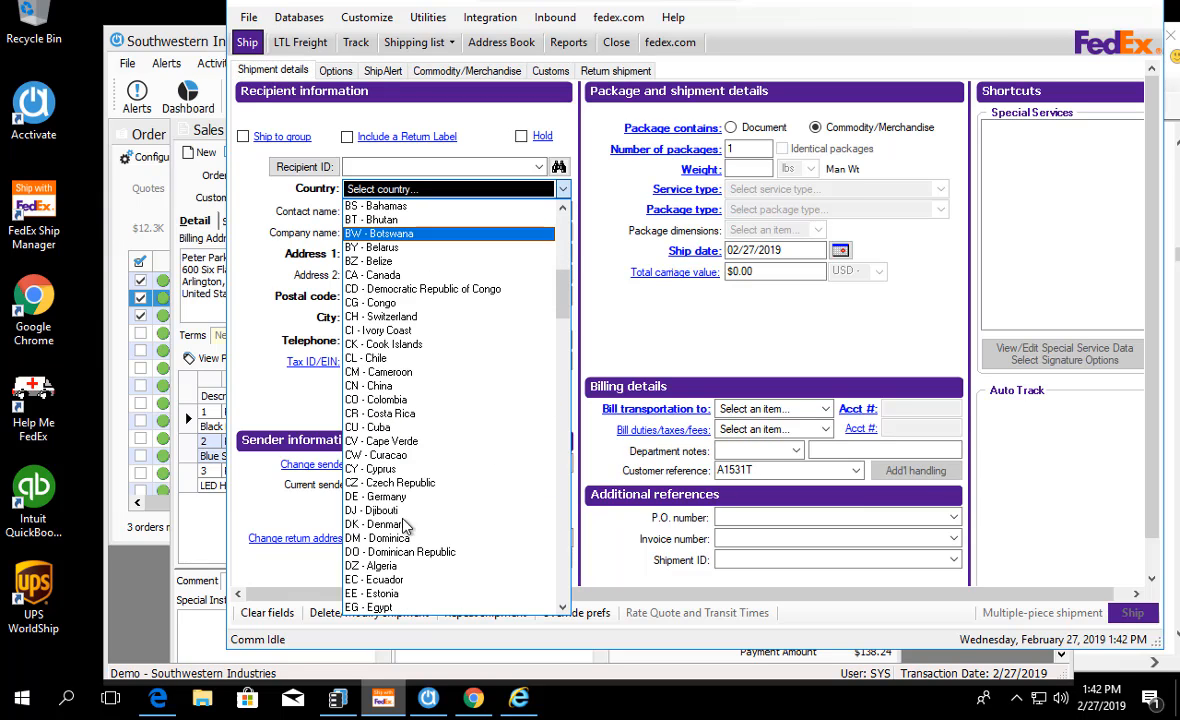
left_click_drag(567, 302, 555, 545)
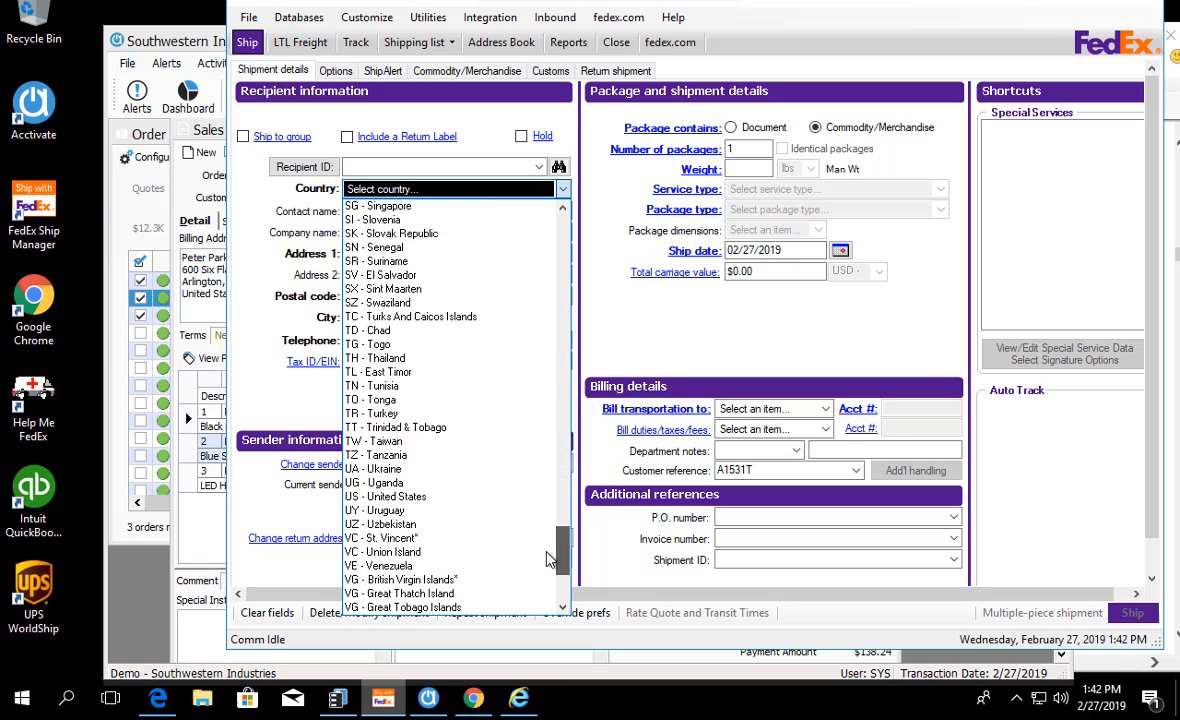
left_click(450, 498)
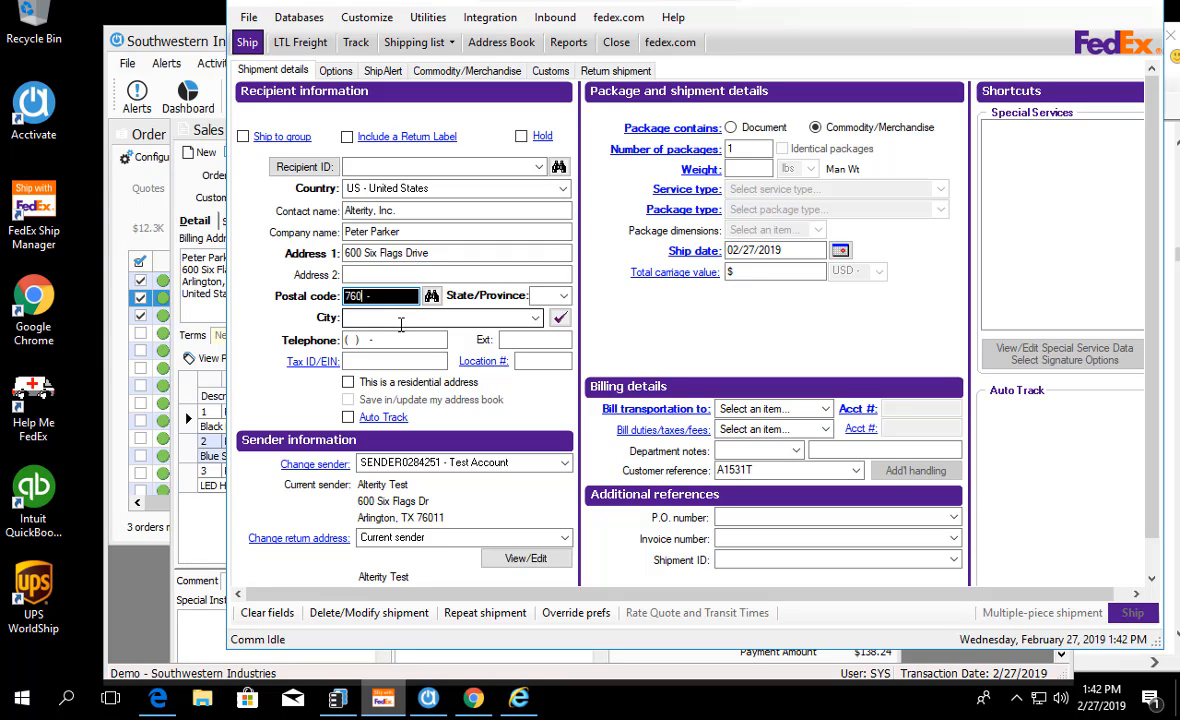
key("Tab")
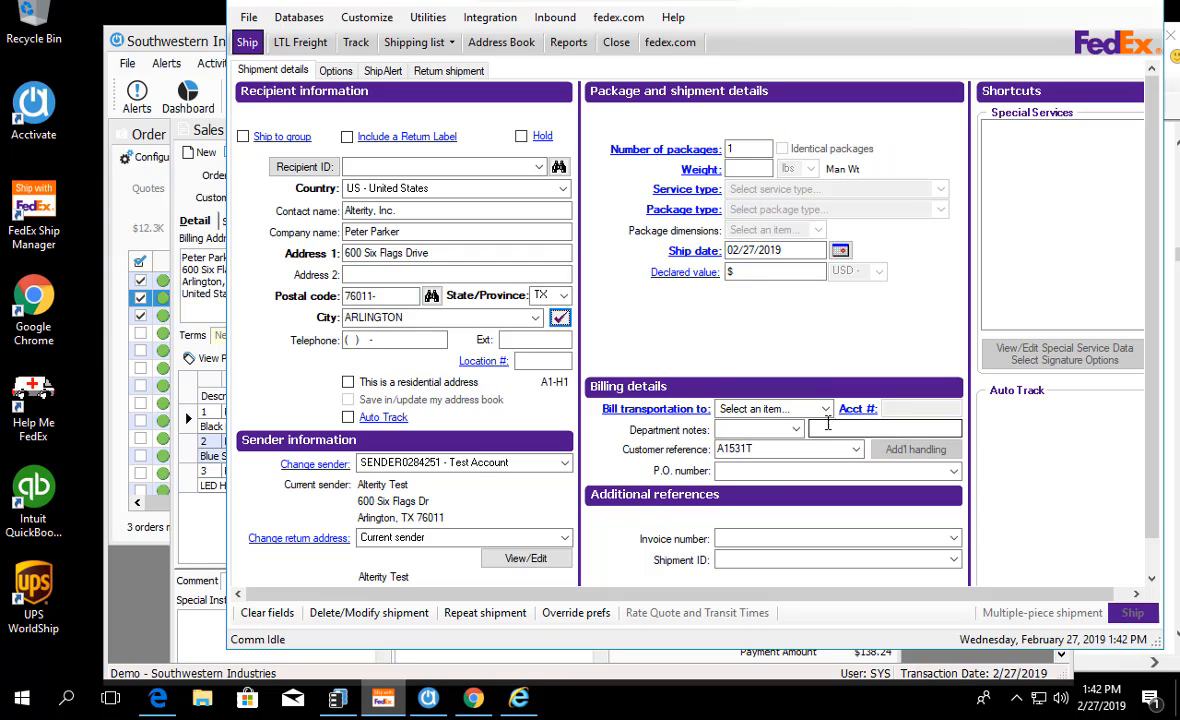
Step: Set the package weight to 10 lbs, the service type to FedEx Priority Overnight and bill transportation to the sender
left_click(765, 409)
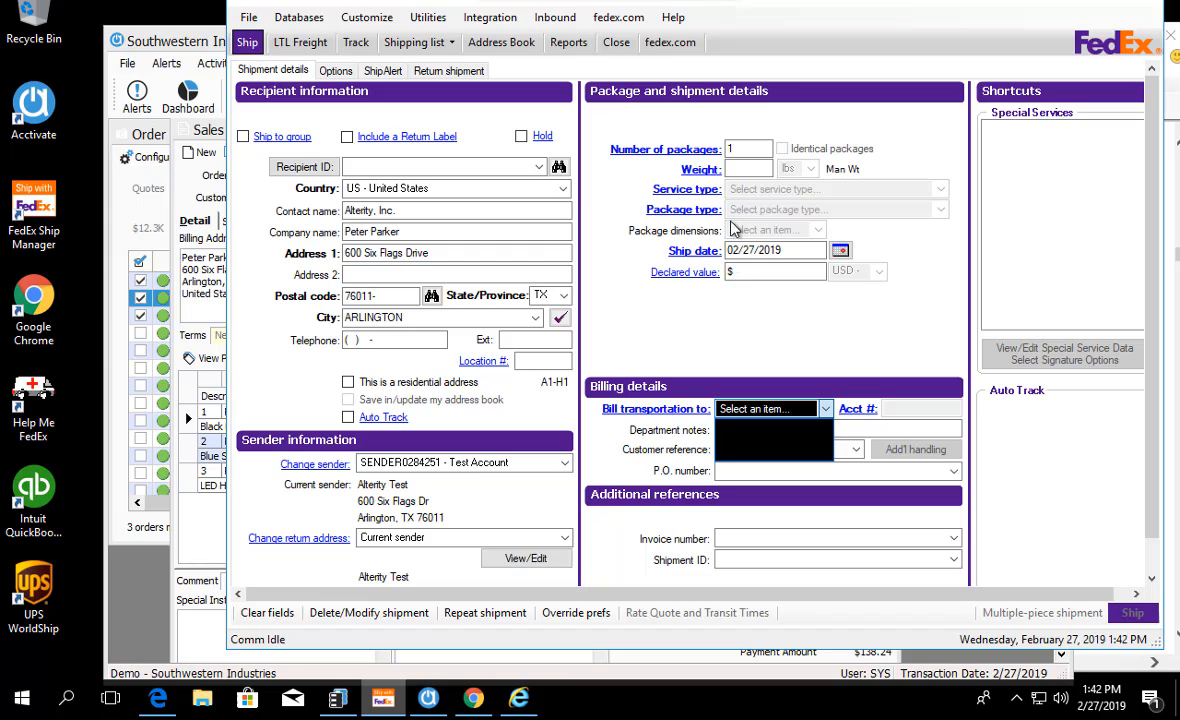
left_click(366, 357)
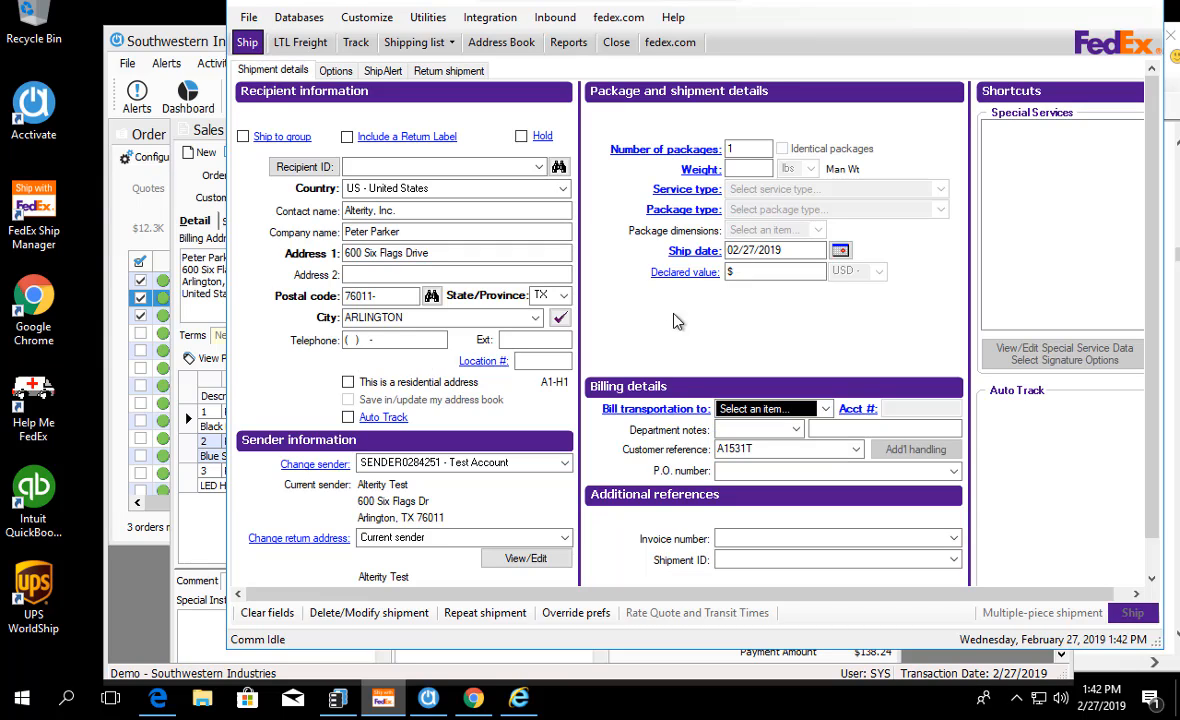
left_click(750, 170)
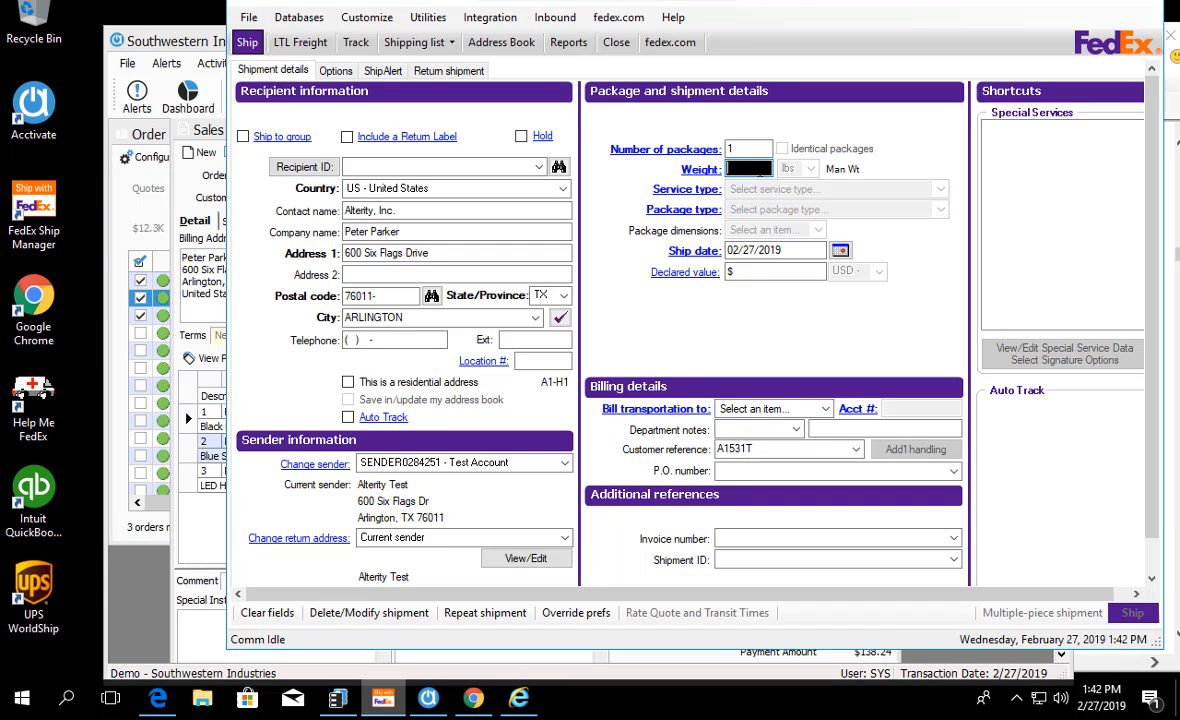
type("10")
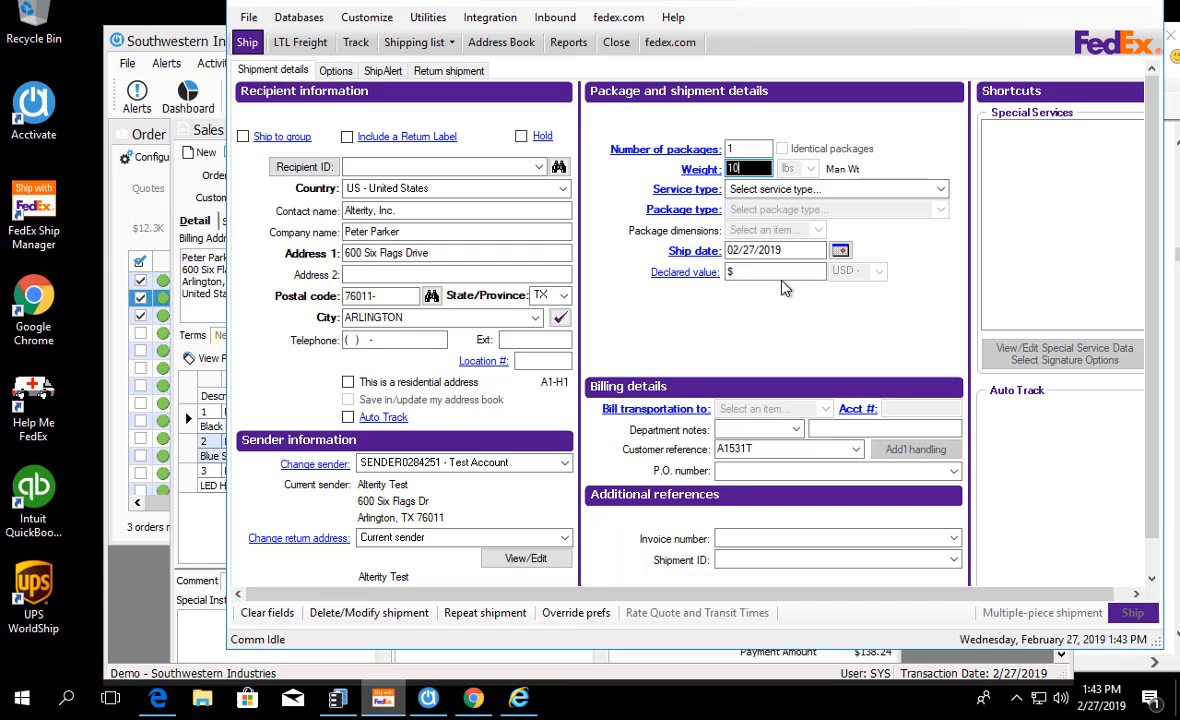
key("Tab")
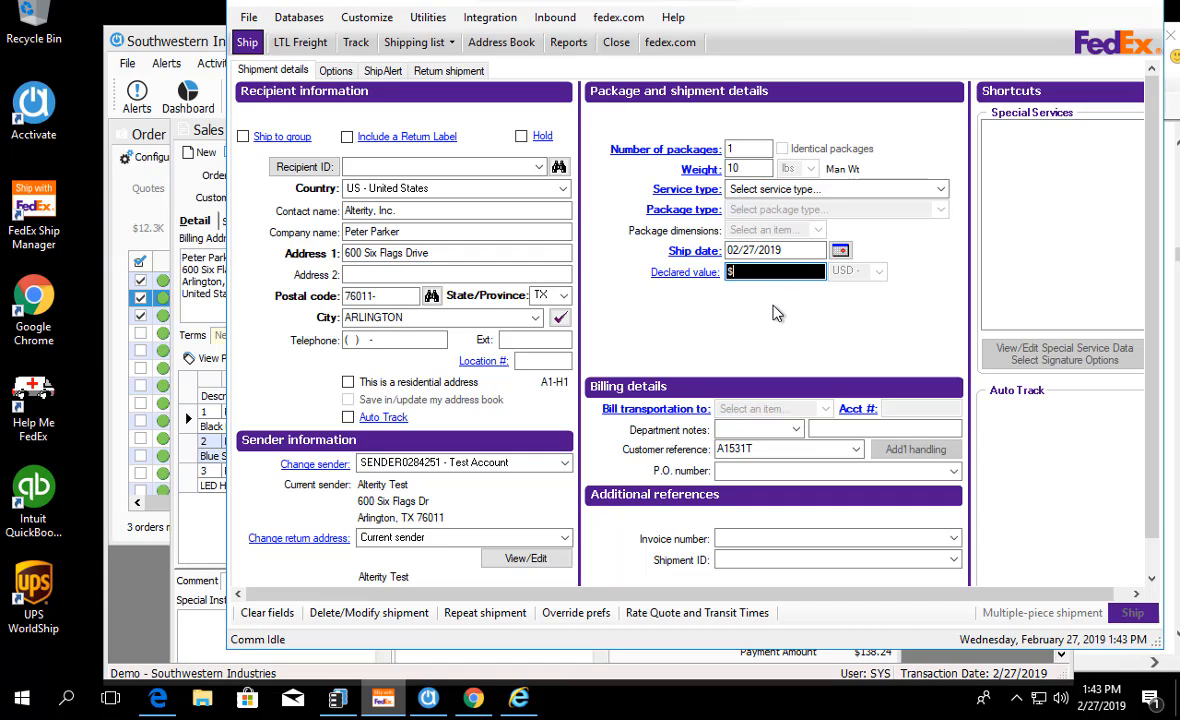
left_click(938, 189)
left_click(855, 220)
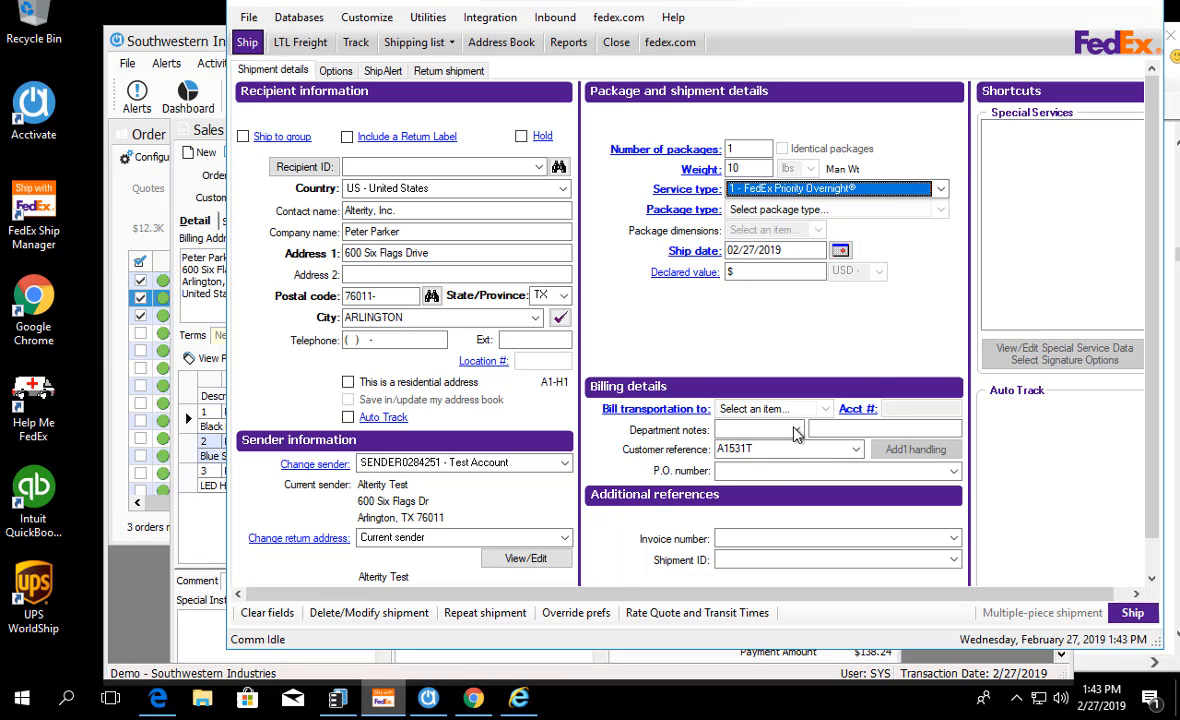
left_click(826, 409)
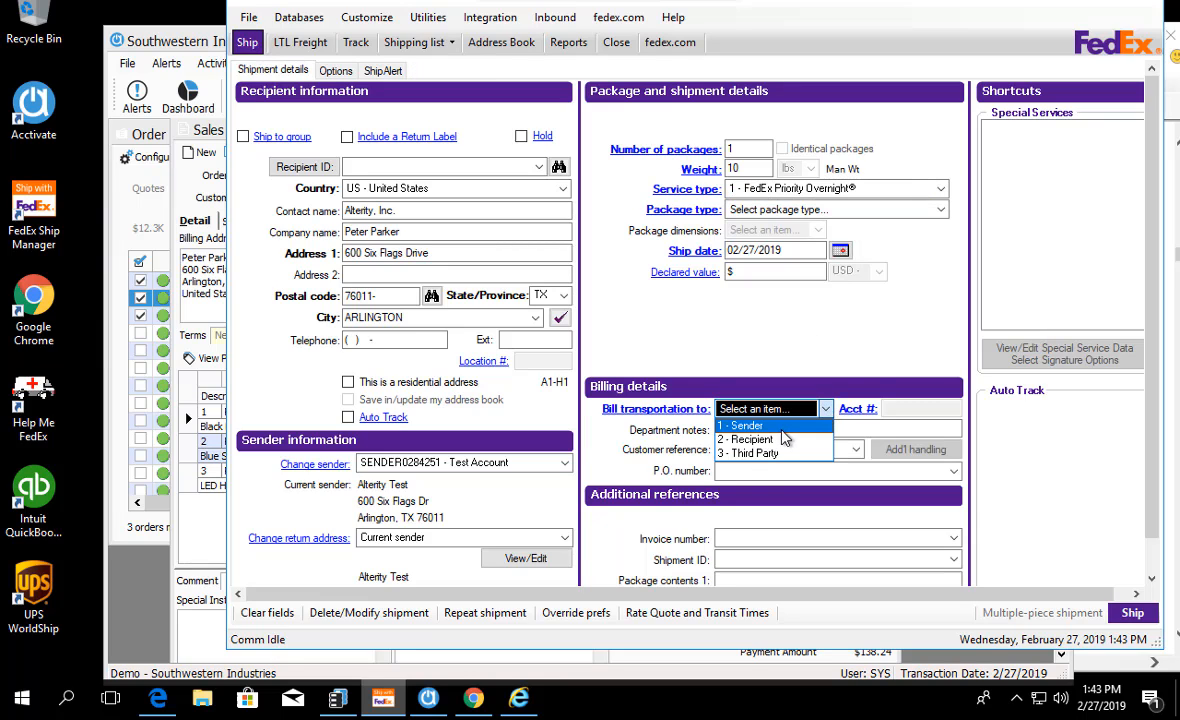
left_click(745, 422)
Step: Choose a package type for the shipment and ship it, dismissing the prompt to save the print output
left_click(1130, 612)
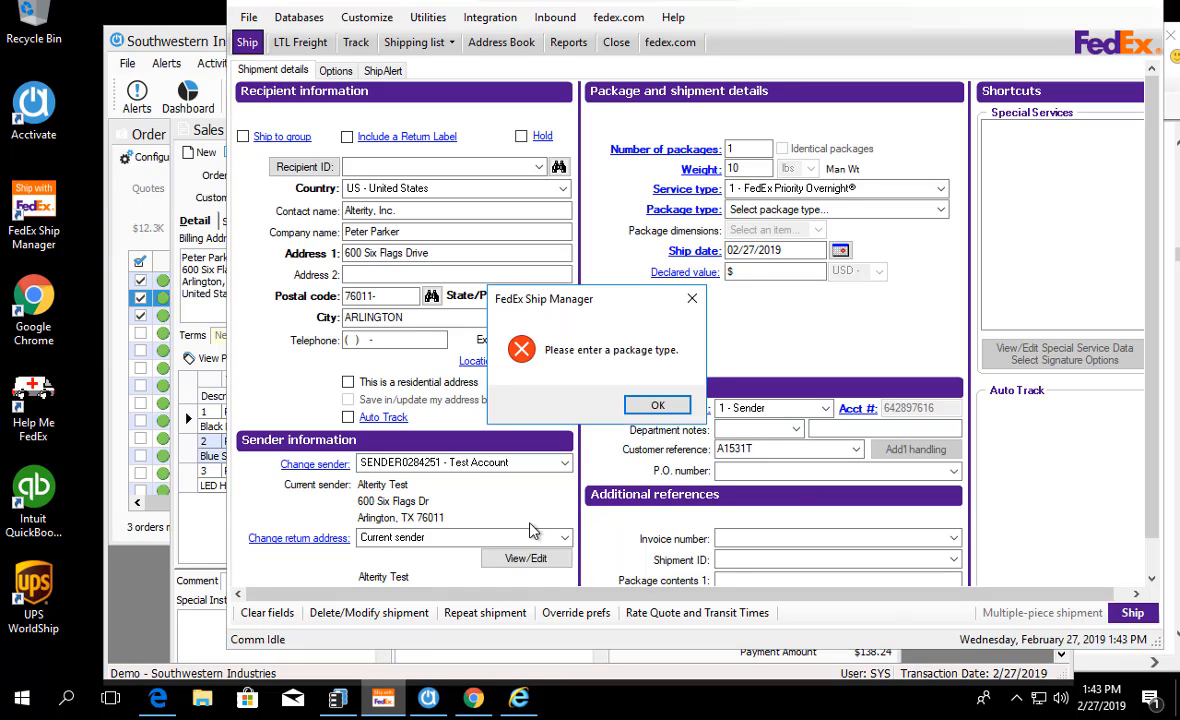
left_click(655, 408)
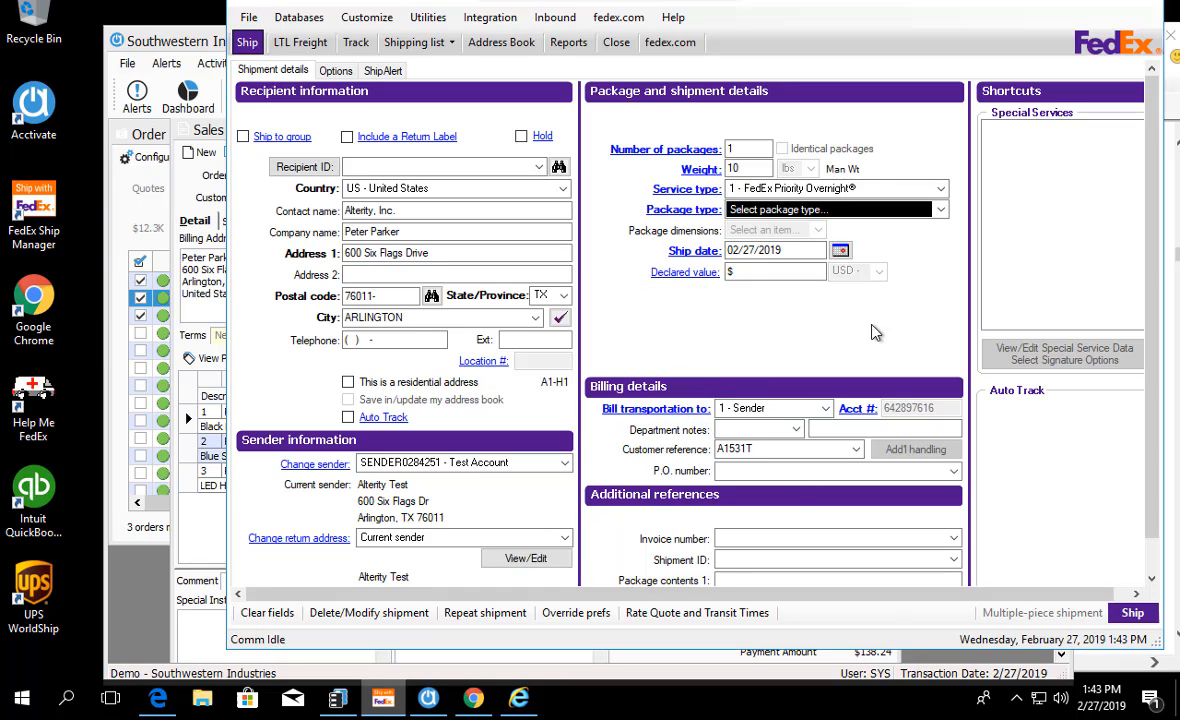
left_click(940, 209)
left_click(745, 240)
left_click(1130, 612)
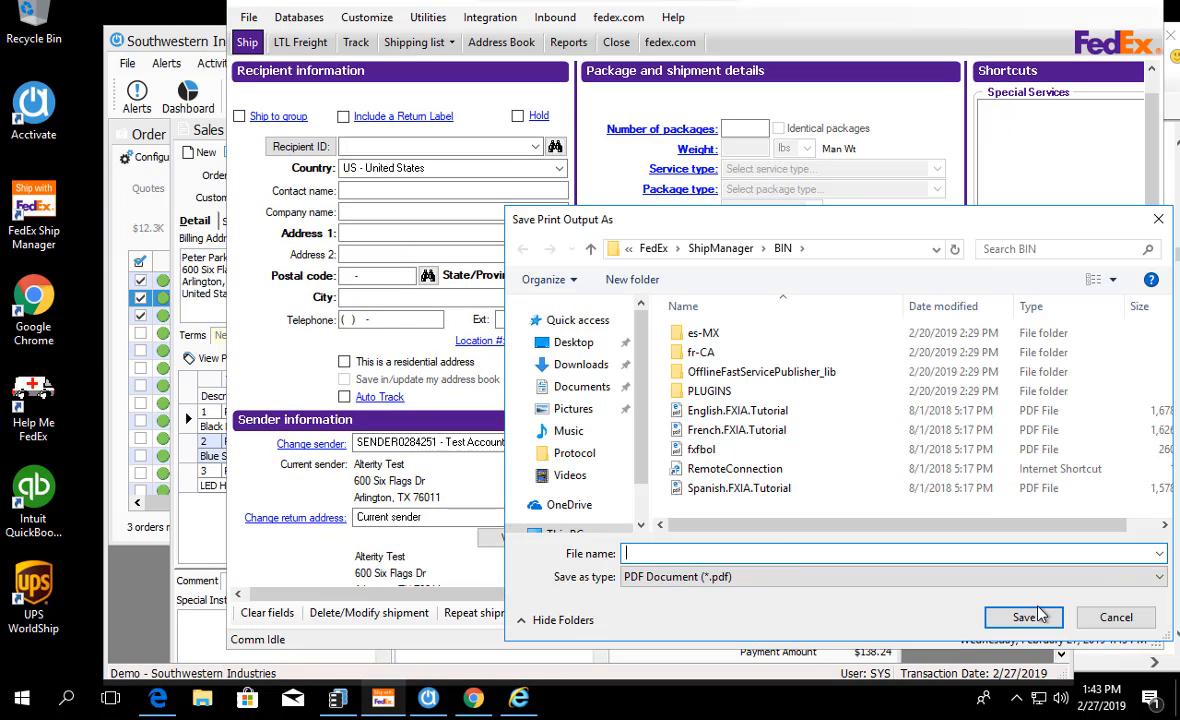
left_click(1040, 690)
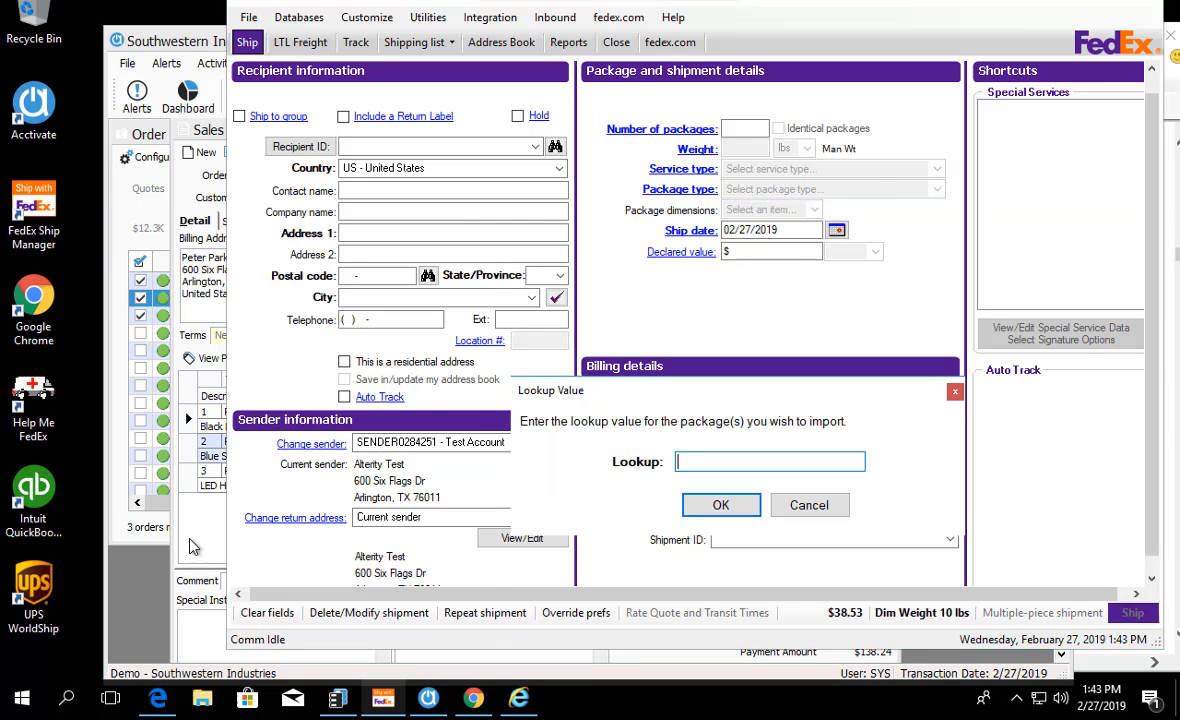
Step: Return to the sales order in Acctivate, cancel the pending shipment lookup and examine the order's workflow status and package record
left_click(198, 537)
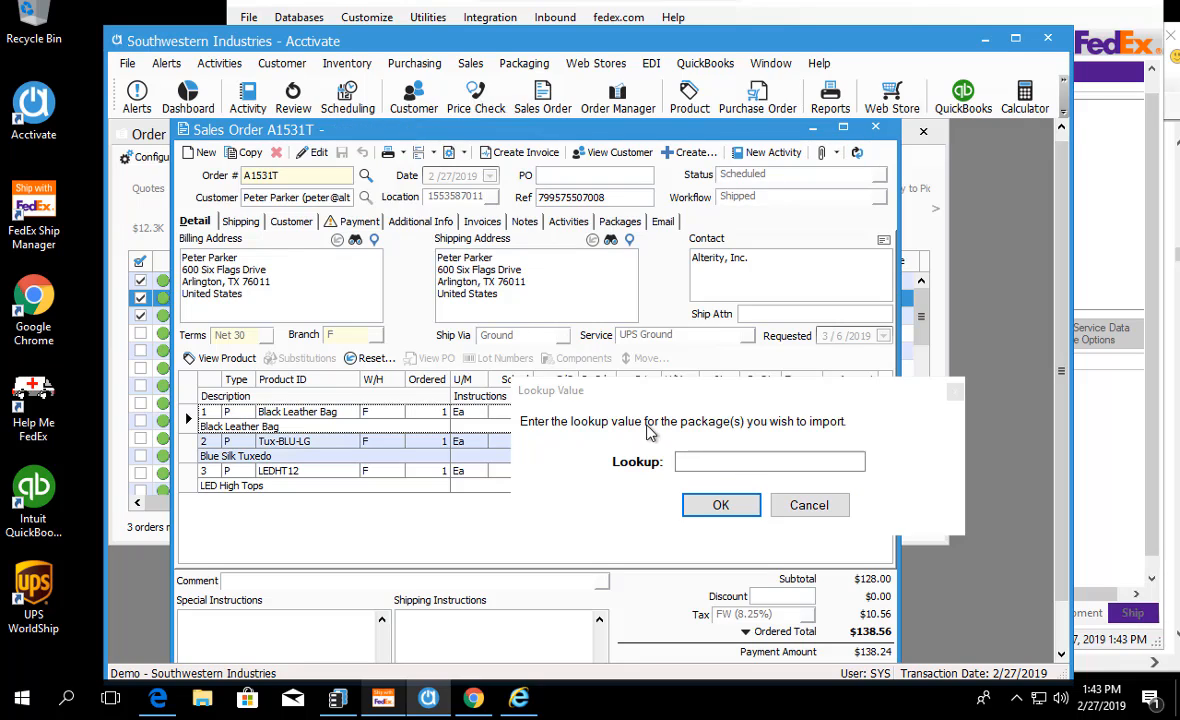
left_click(809, 505)
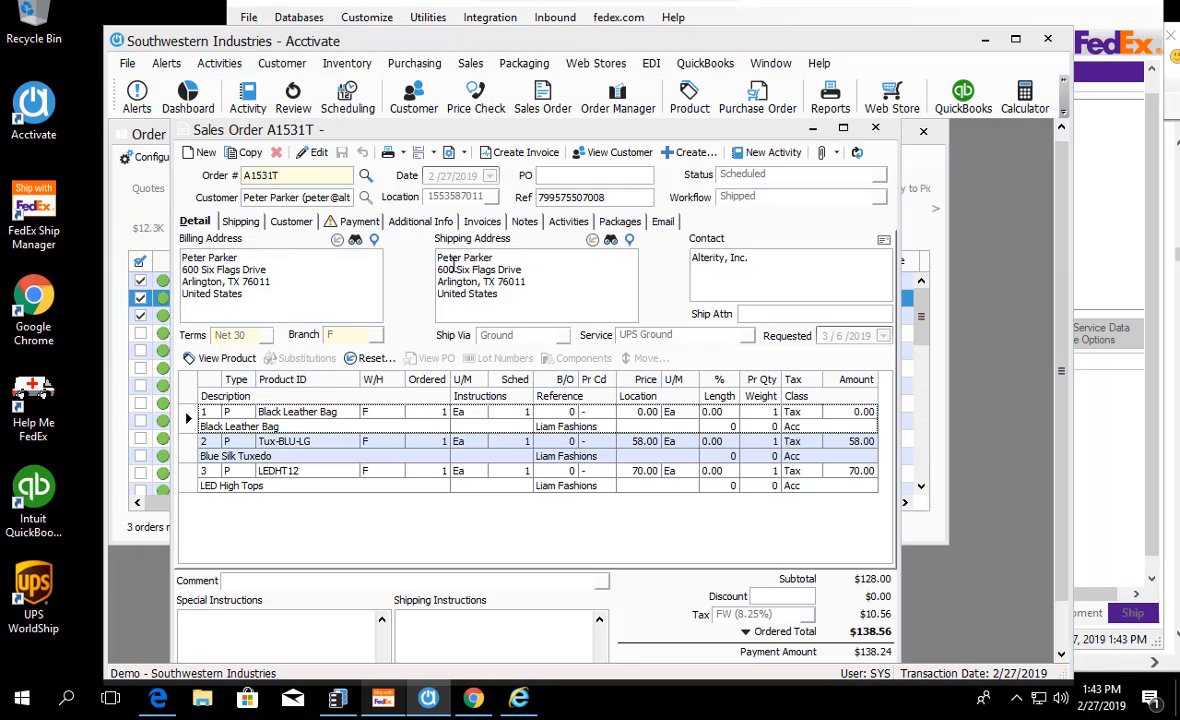
left_click(614, 222)
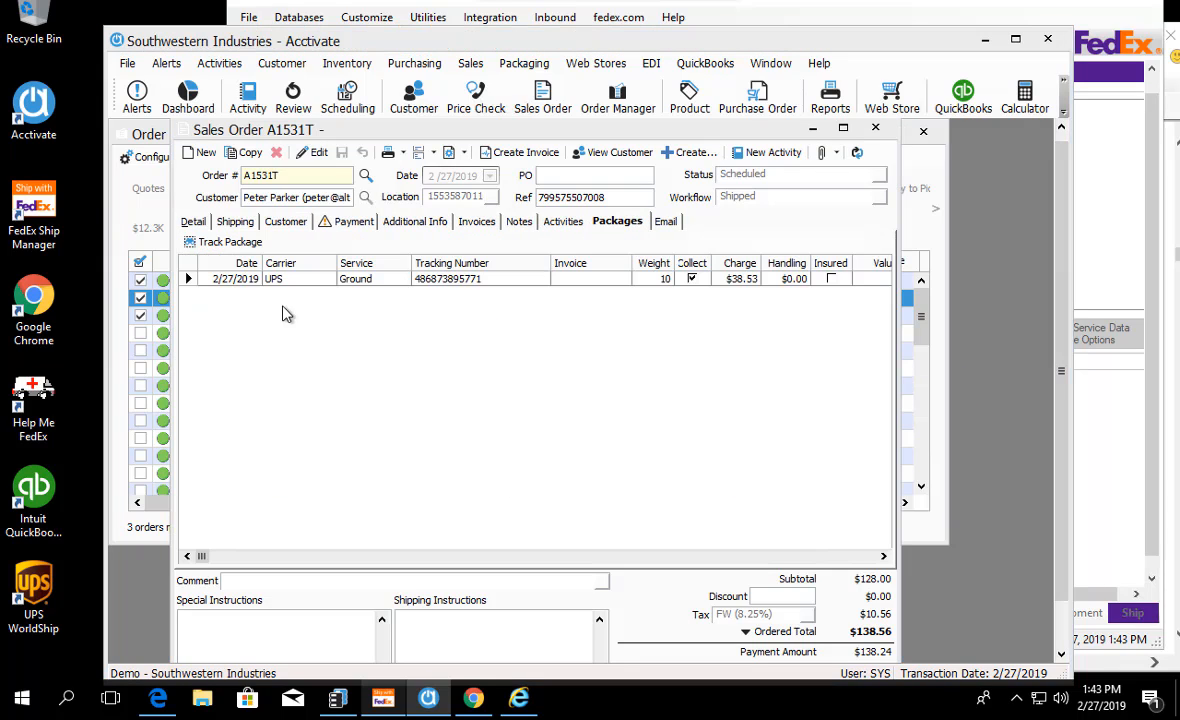
left_click(190, 279)
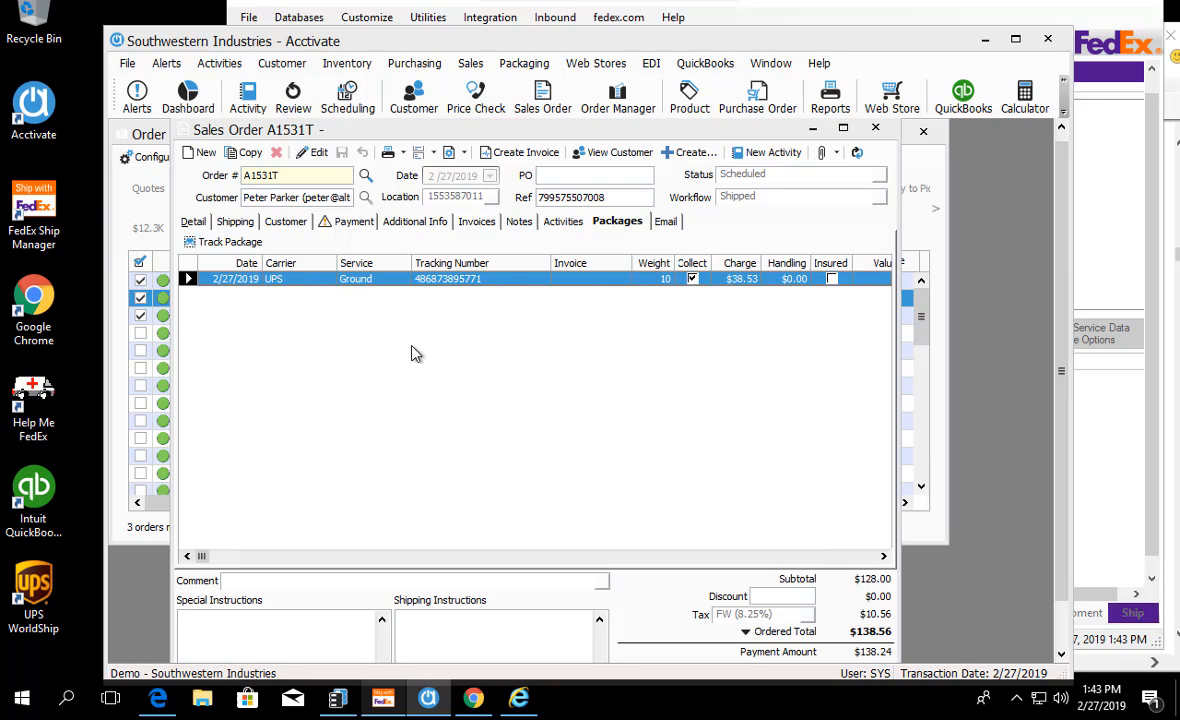
left_click(194, 221)
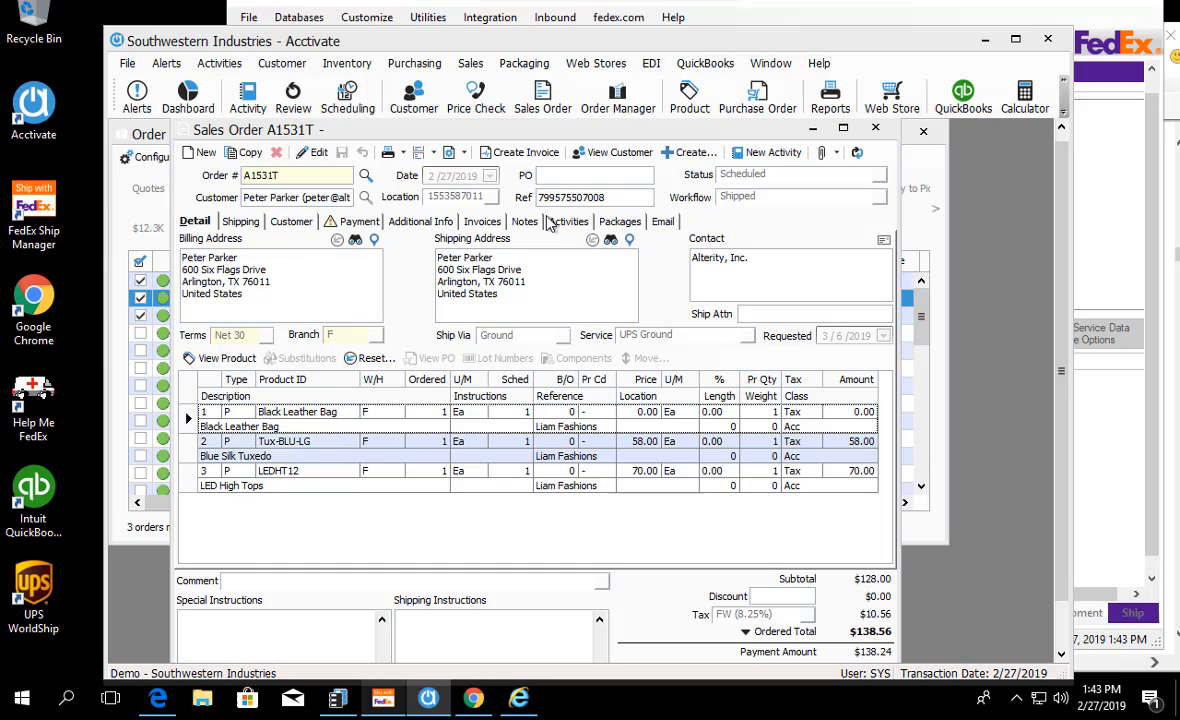
left_click(619, 221)
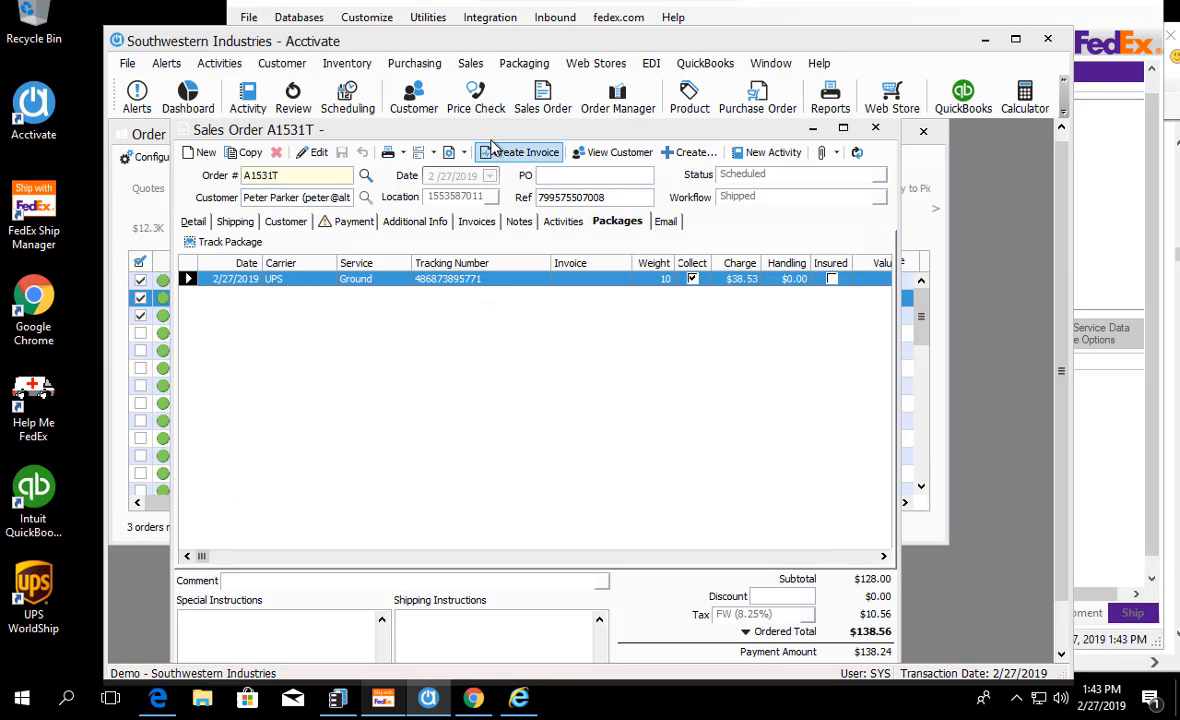
Step: Minimize the sales order window, open Web Store Sync and synchronize with the ShopifyTest web store
left_click(813, 131)
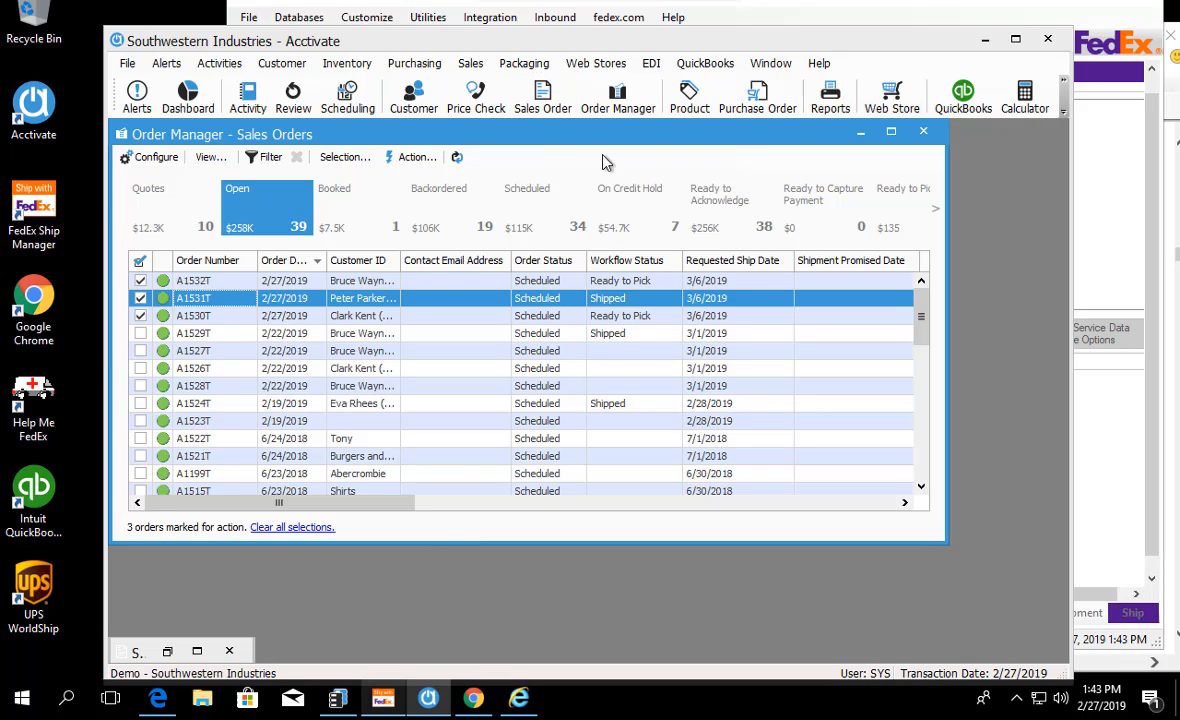
left_click(652, 63)
left_click(600, 80)
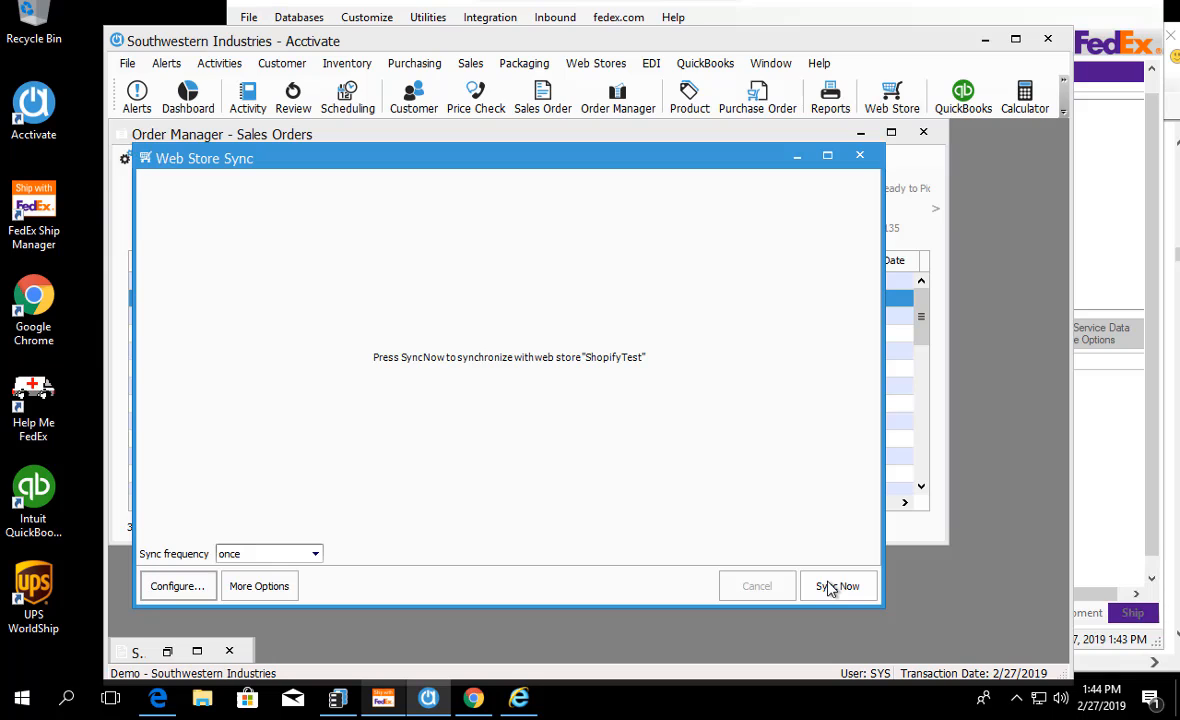
left_click(837, 586)
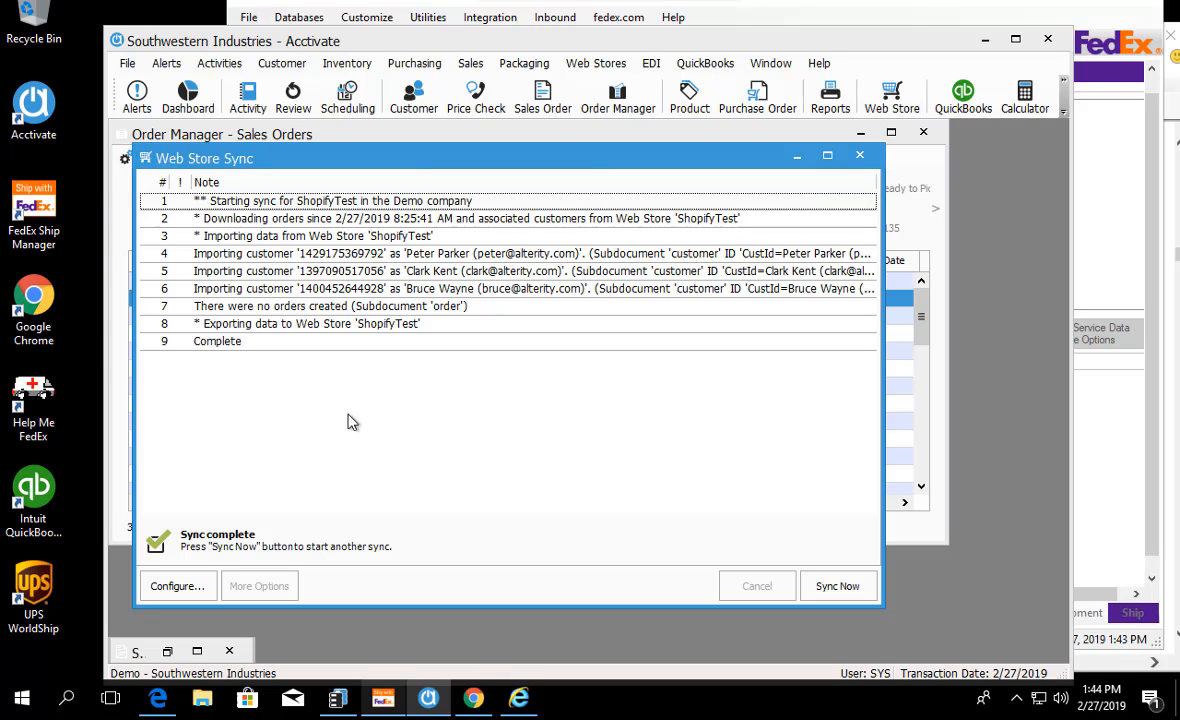
Step: Switch to Shopify in Chrome, open the newest order in the order list and examine its fulfillment status and UPS tracking number
left_click(472, 697)
scroll(462, 407, "up", 2)
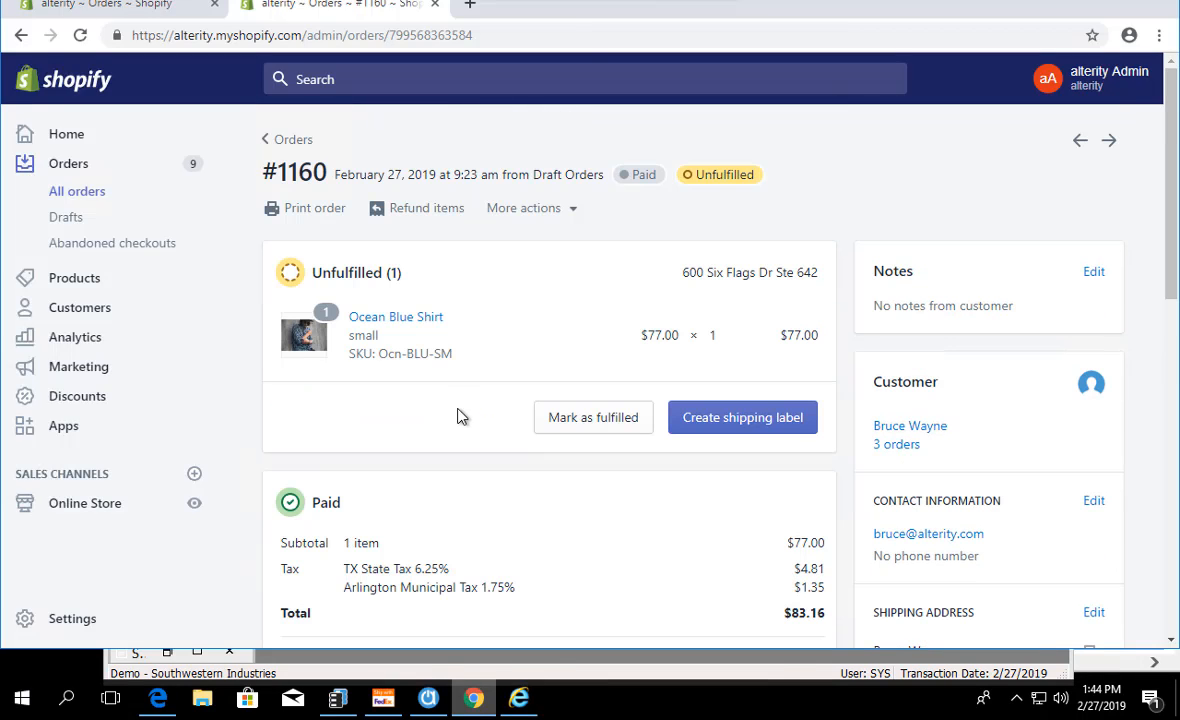
left_click(92, 174)
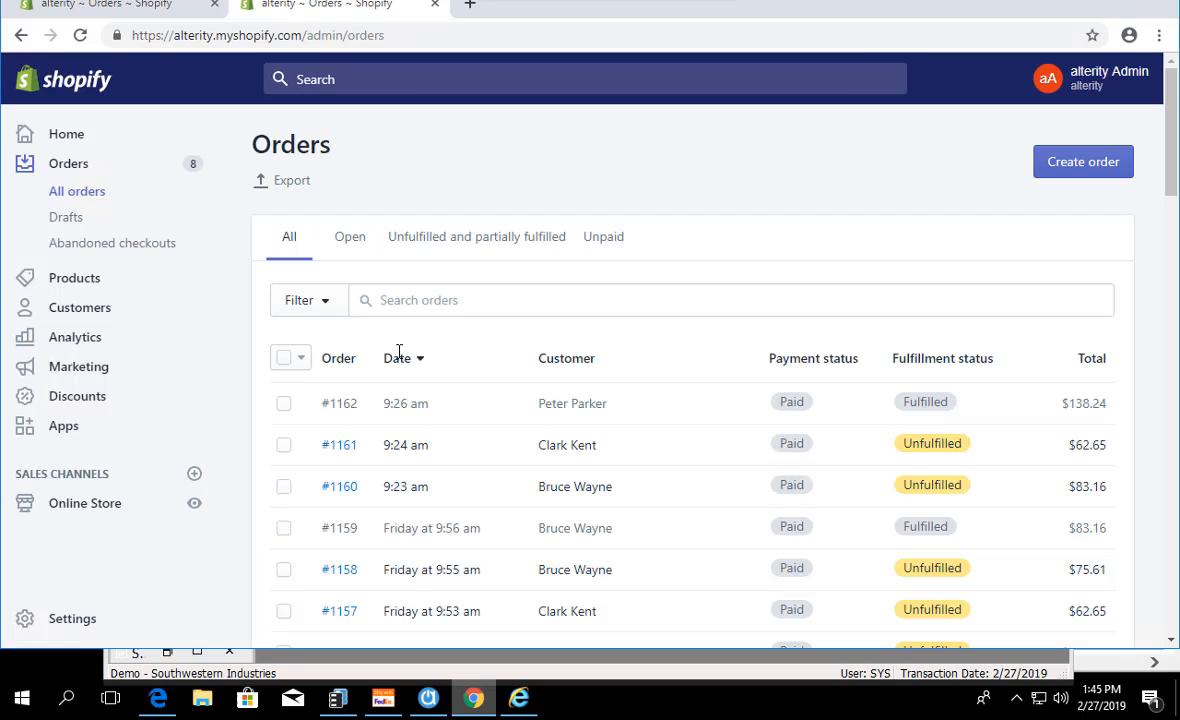
left_click(394, 408)
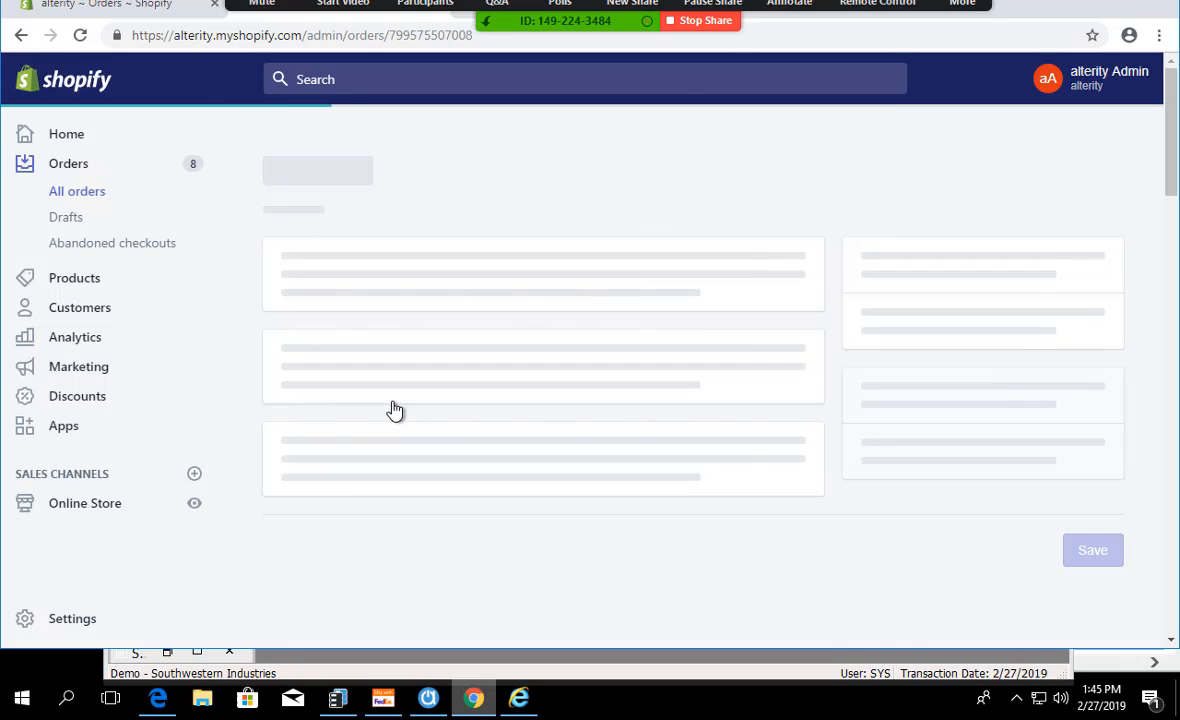
left_click_drag(377, 340, 274, 340)
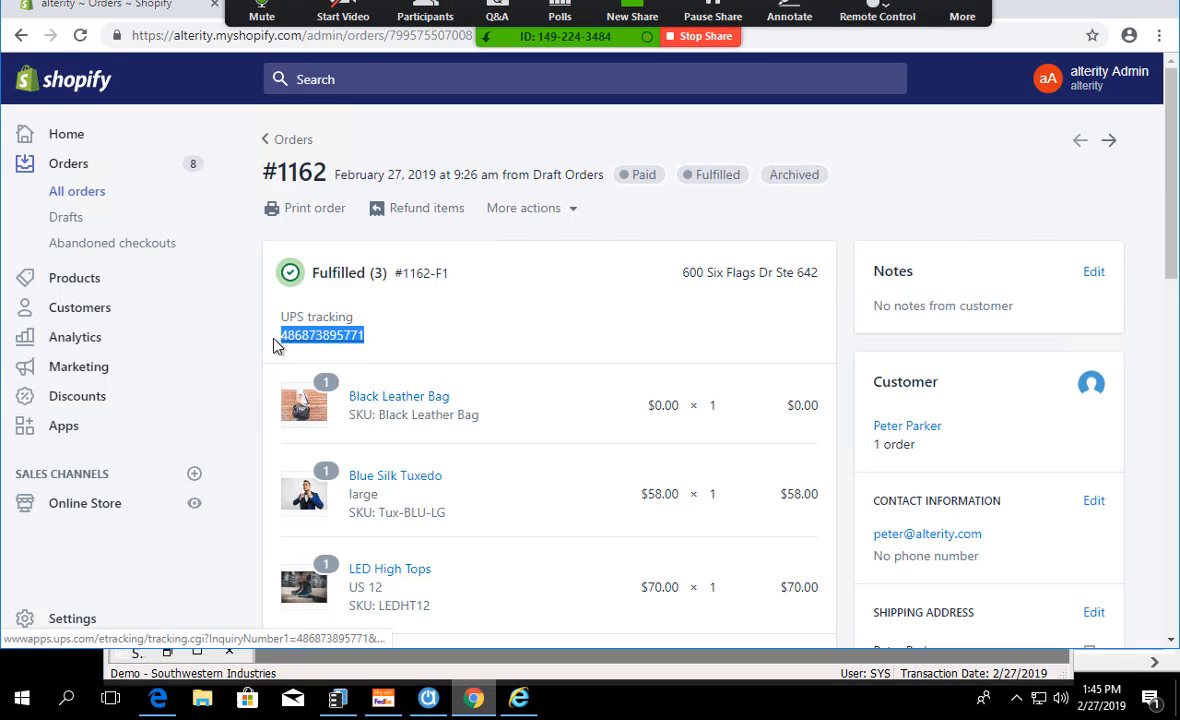
left_click(467, 342)
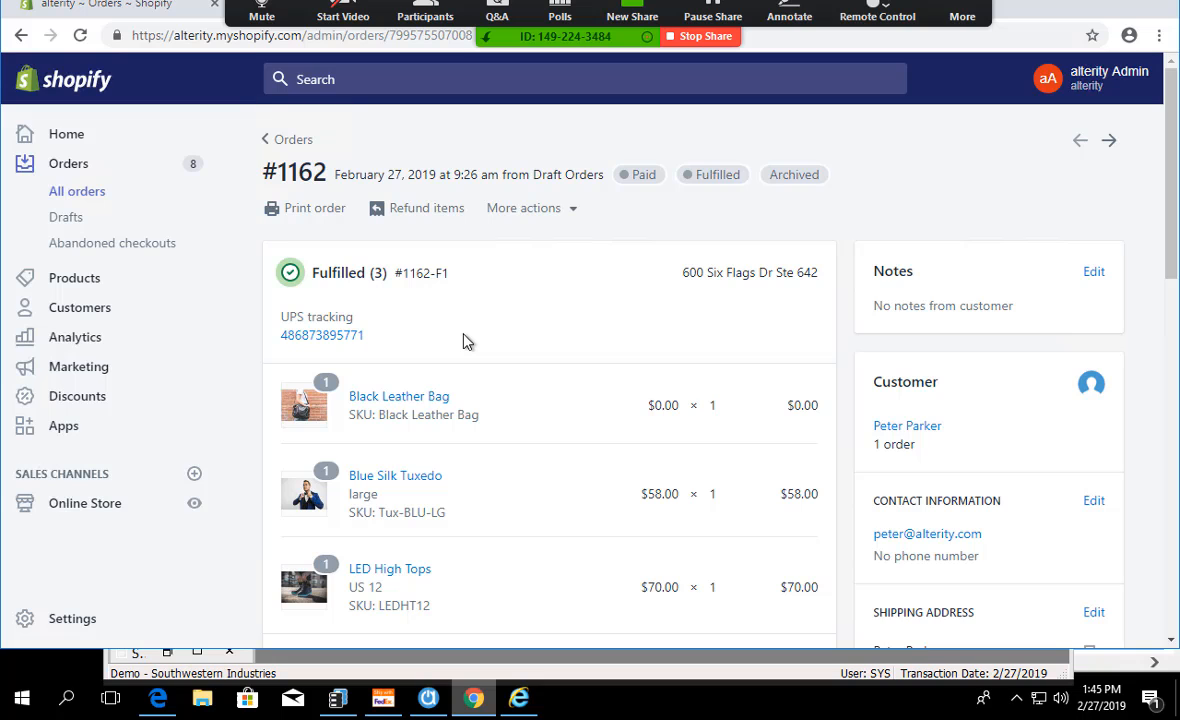
left_click(1084, 6)
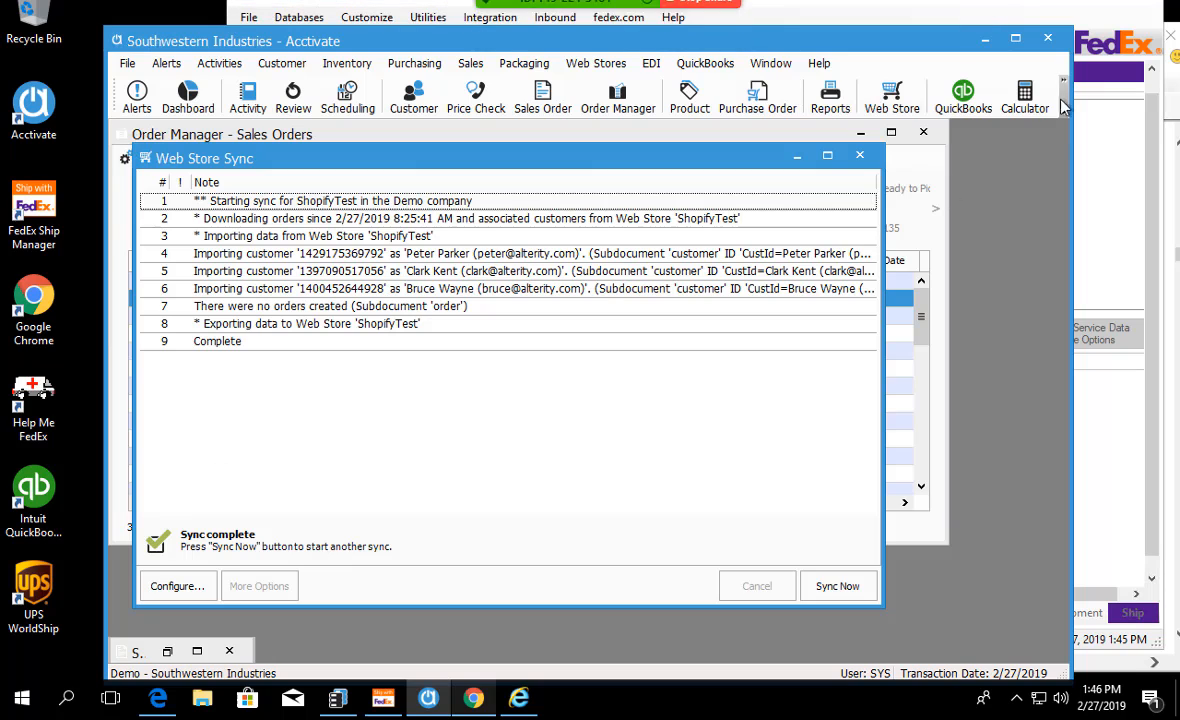
Step: Close the Web Store Sync, Order Manager and minimized sales order windows in Acctivate
left_click(858, 157)
left_click(925, 133)
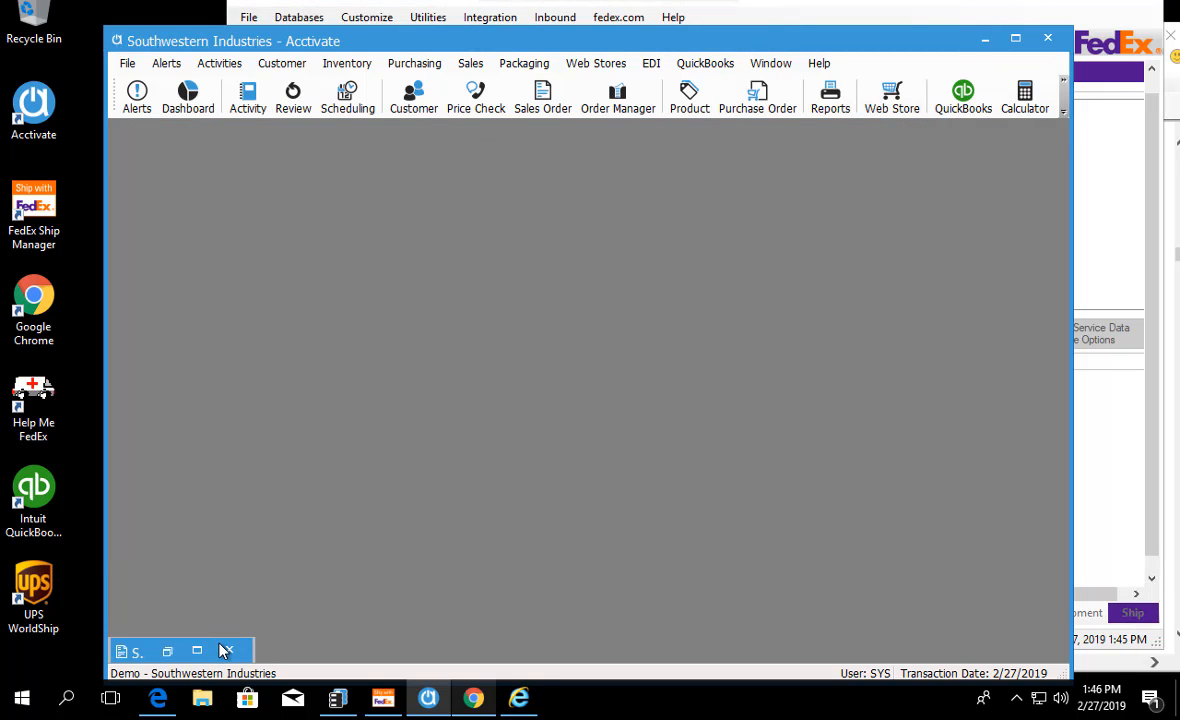
left_click(226, 651)
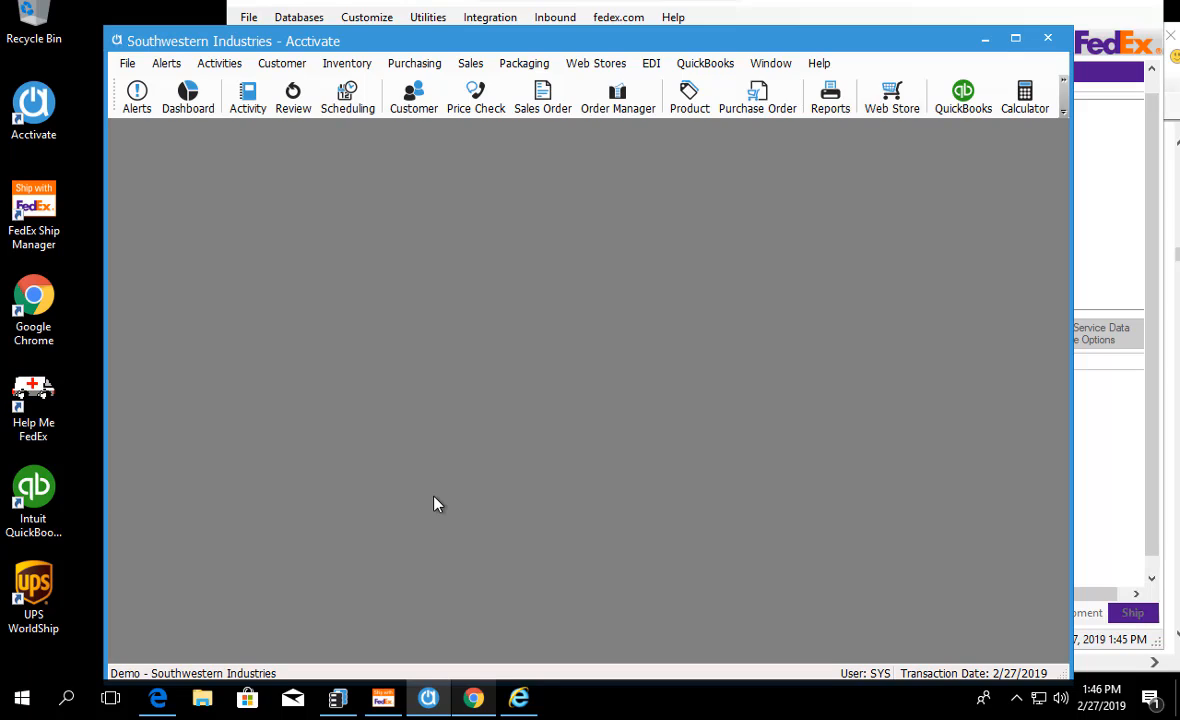
Step: Open the web store sync configuration and add a new Web Store template with the ID and name custom
left_click(605, 63)
key("Escape")
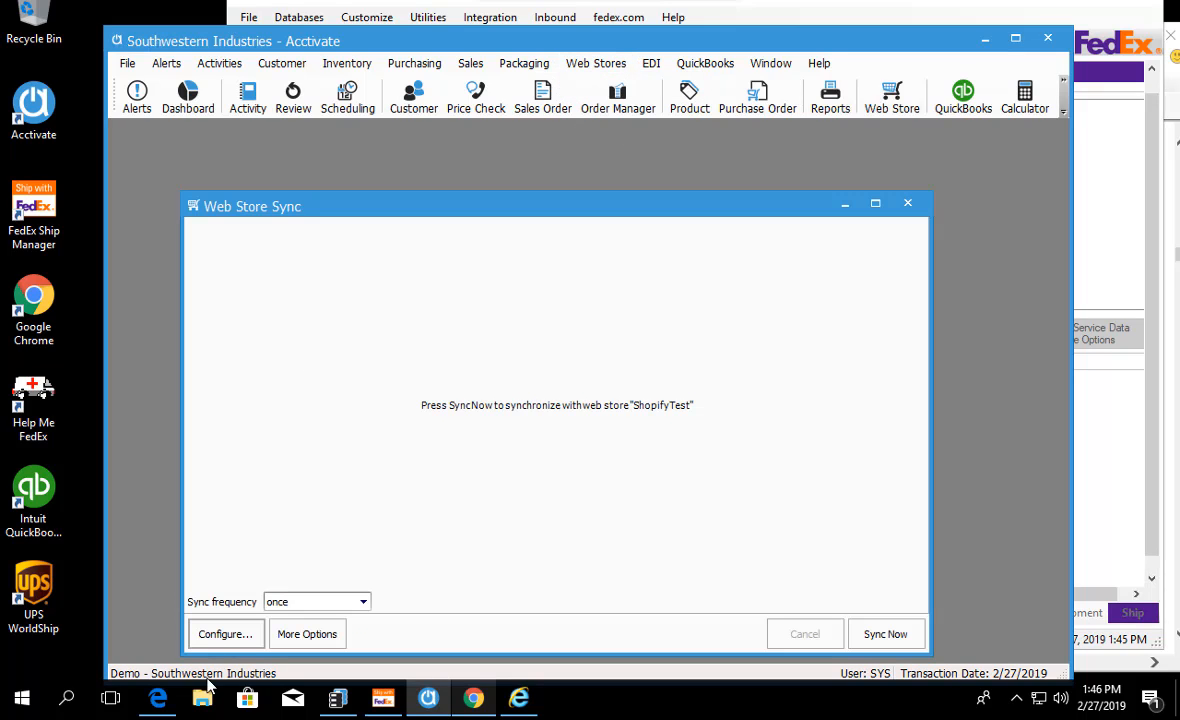
left_click(236, 645)
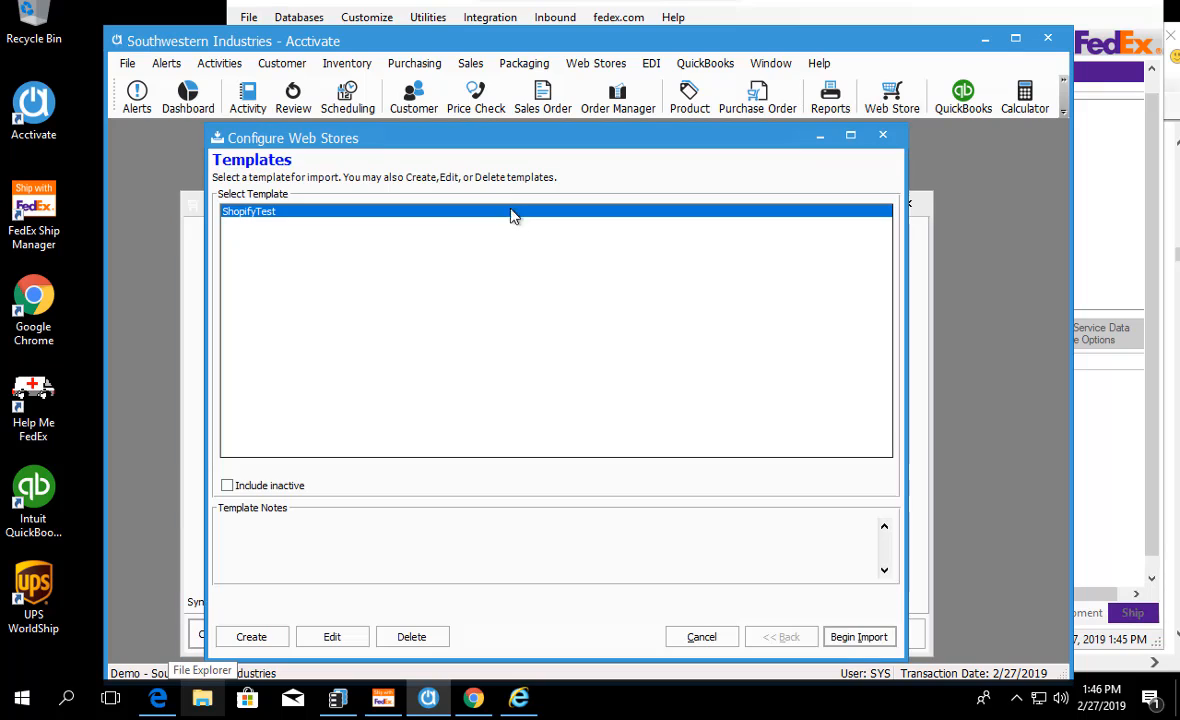
left_click(275, 644)
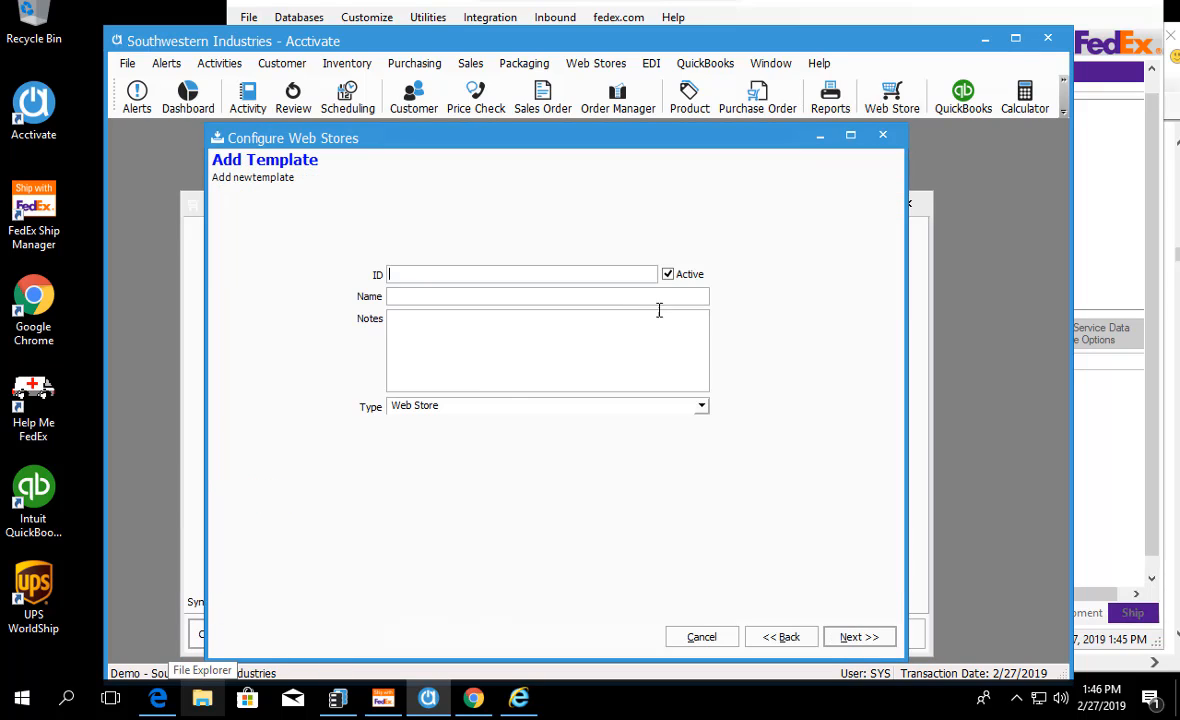
type("custom")
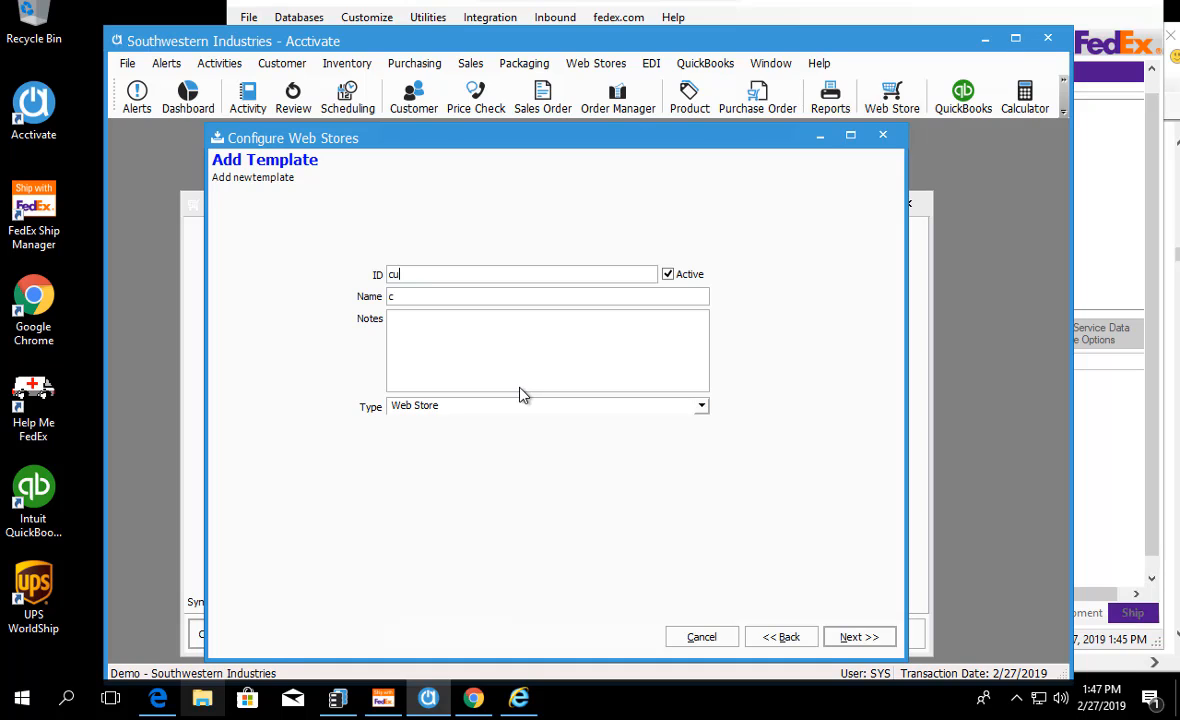
left_click(841, 641)
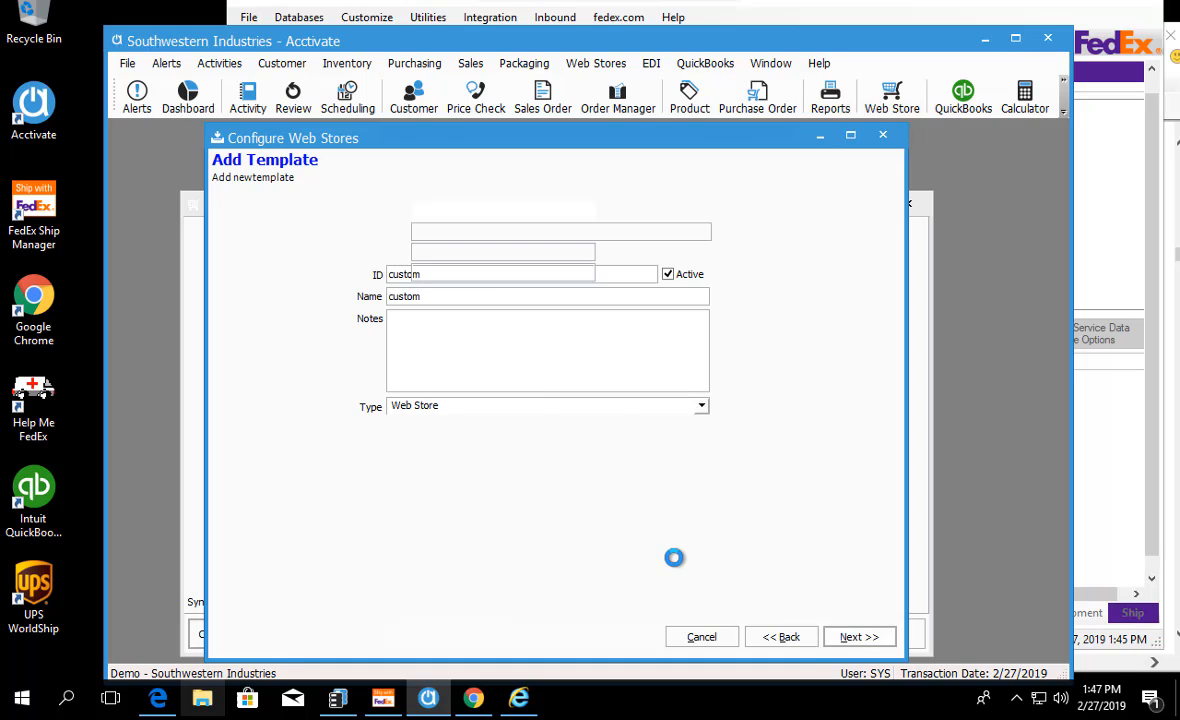
Step: Review the available web store types, choose Native as the webservice source and close the configuration without saving the template
left_click(726, 210)
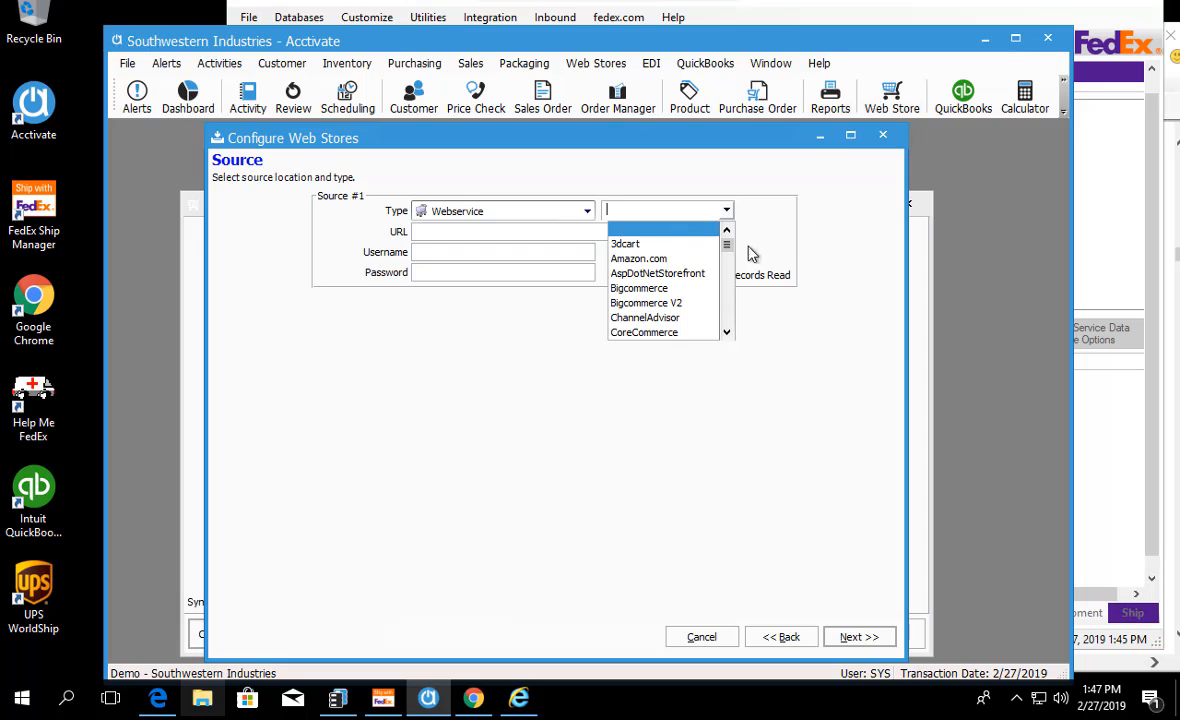
left_click_drag(729, 244, 726, 330)
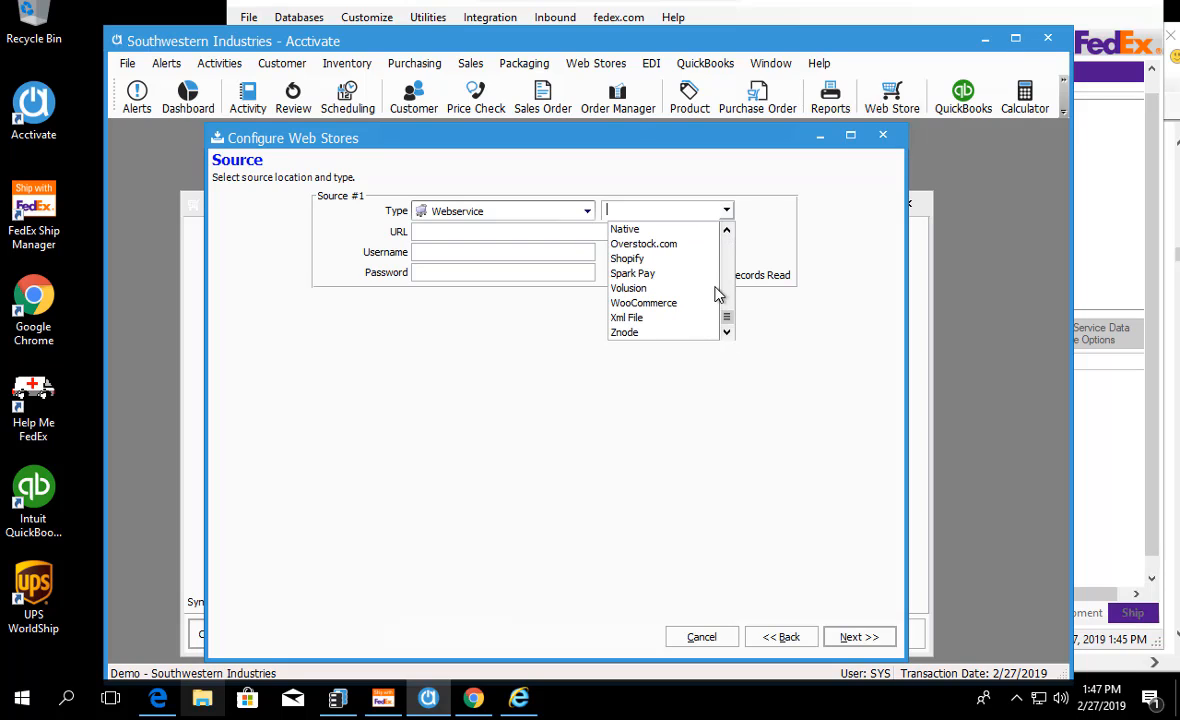
left_click(663, 230)
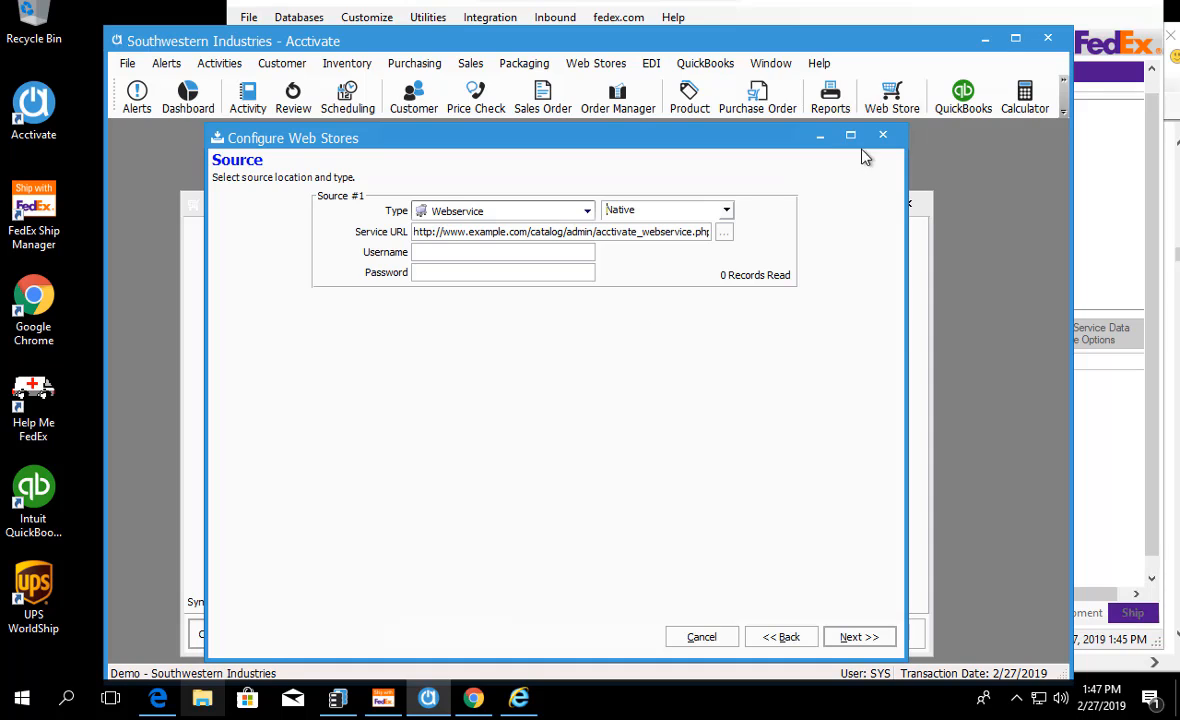
left_click(884, 138)
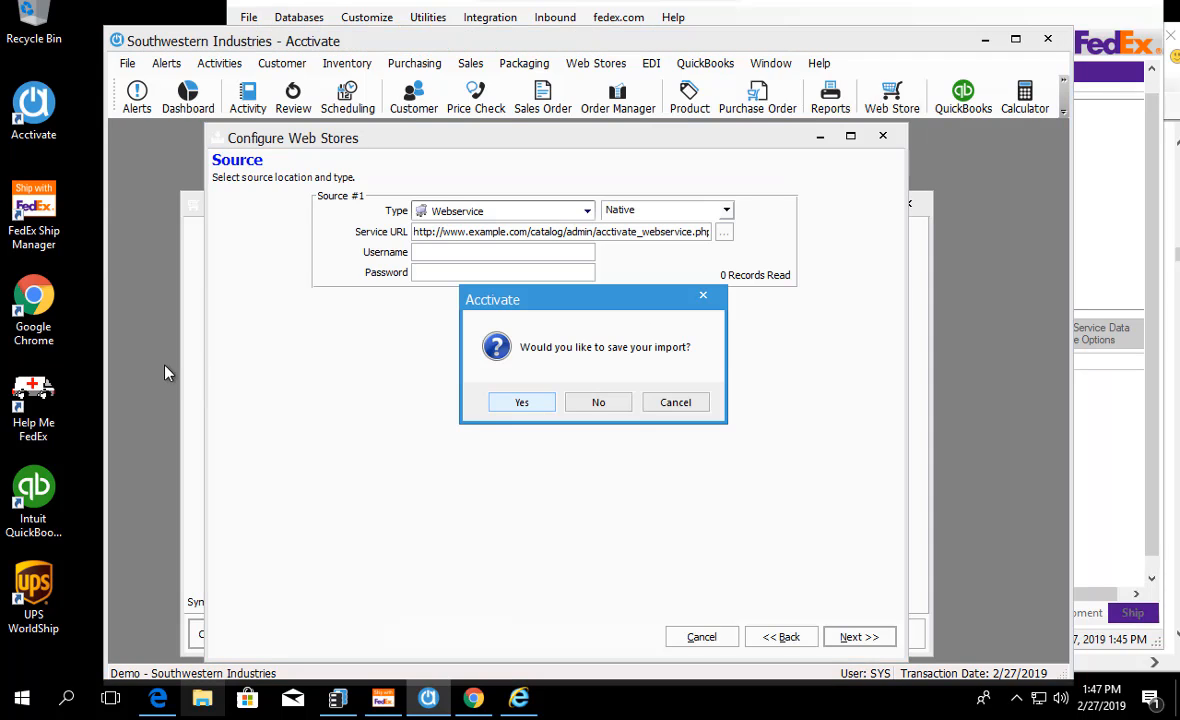
left_click(625, 410)
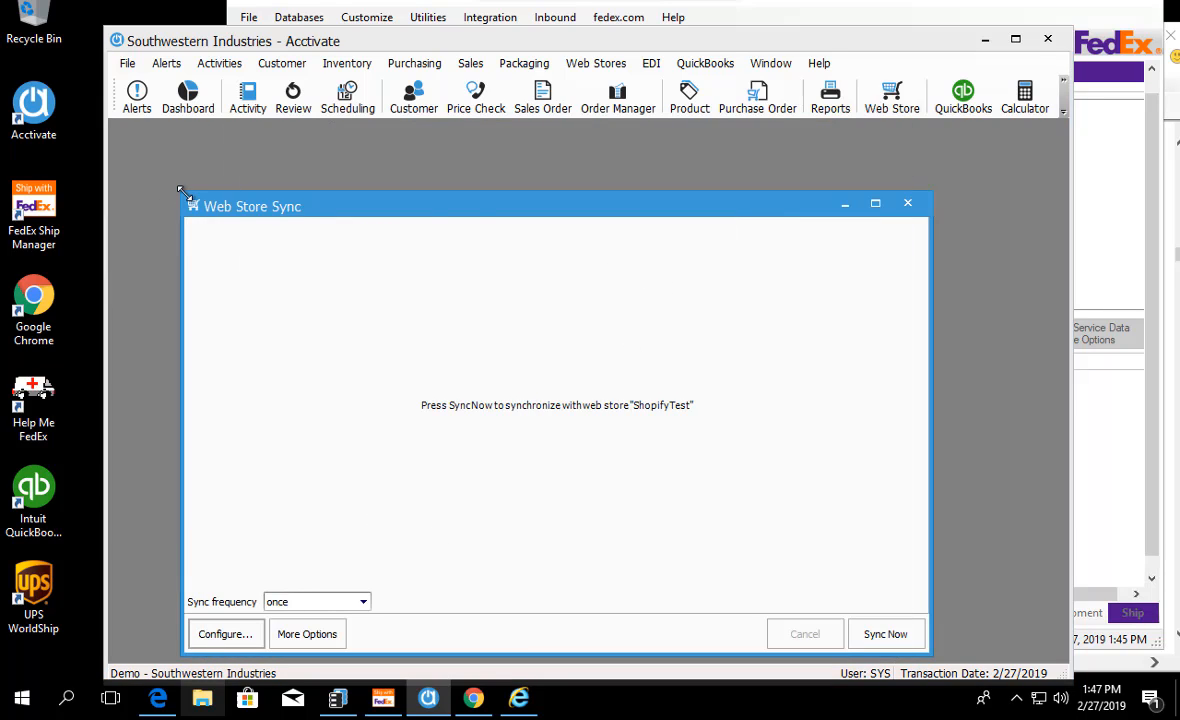
Step: Shrink and reposition the Web Store Sync window, and close it
left_click_drag(181, 192, 338, 320)
left_click_drag(538, 337, 503, 222)
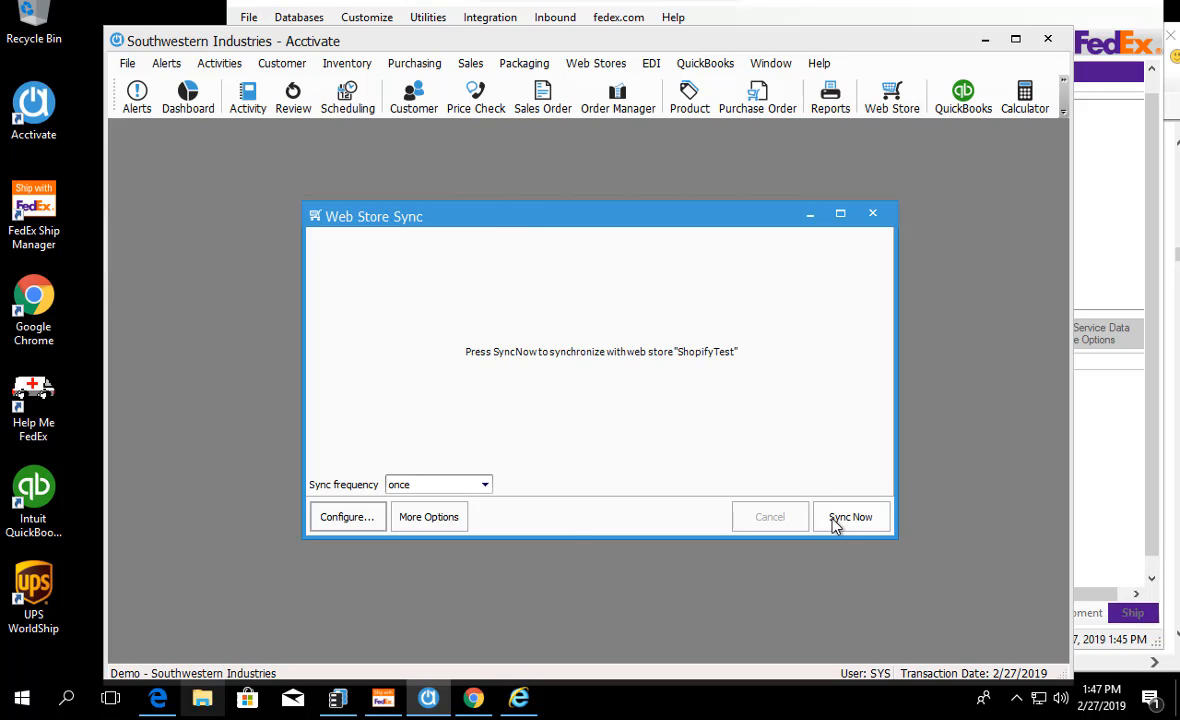
left_click(873, 215)
Step: Reopen Web Store Sync, set the sync frequency to every 15 minutes and start the ShopifyTest sync
left_click(598, 63)
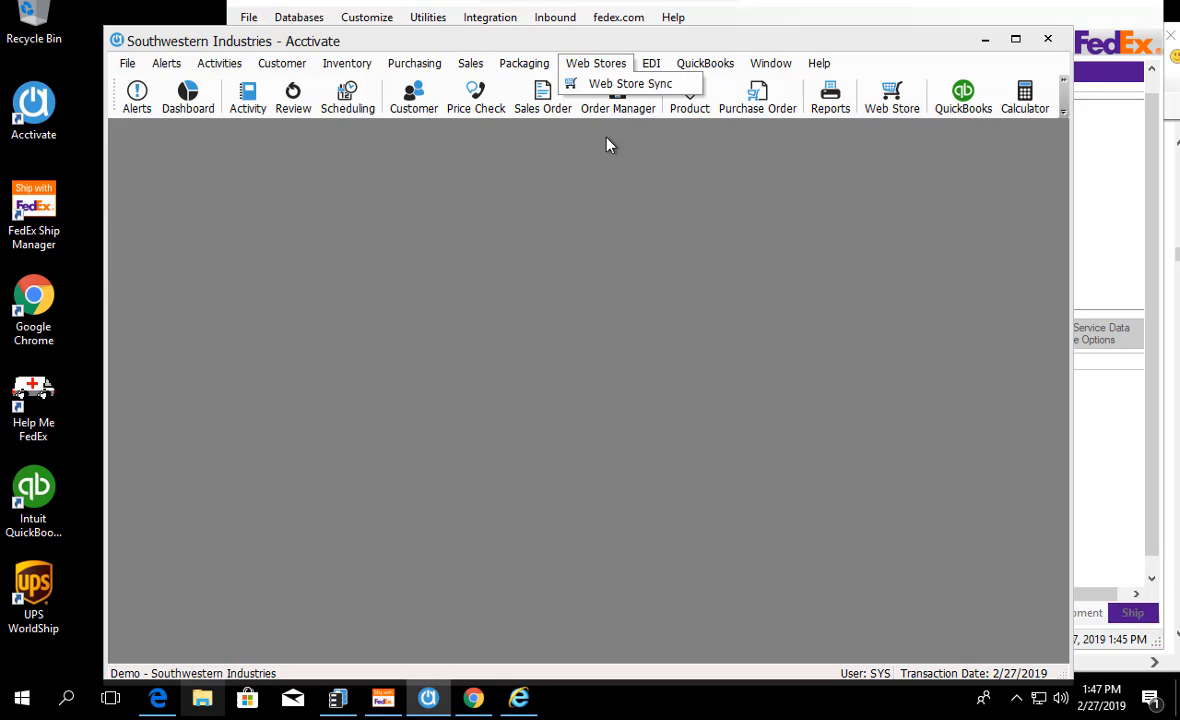
left_click(629, 85)
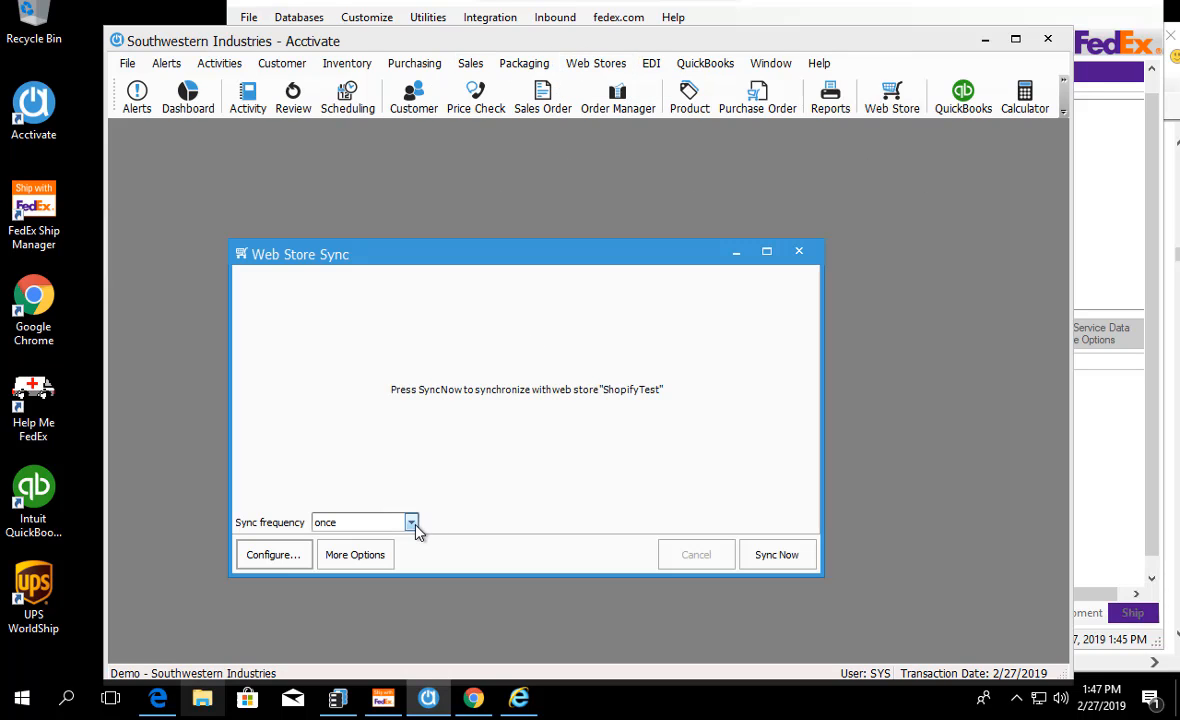
left_click(411, 523)
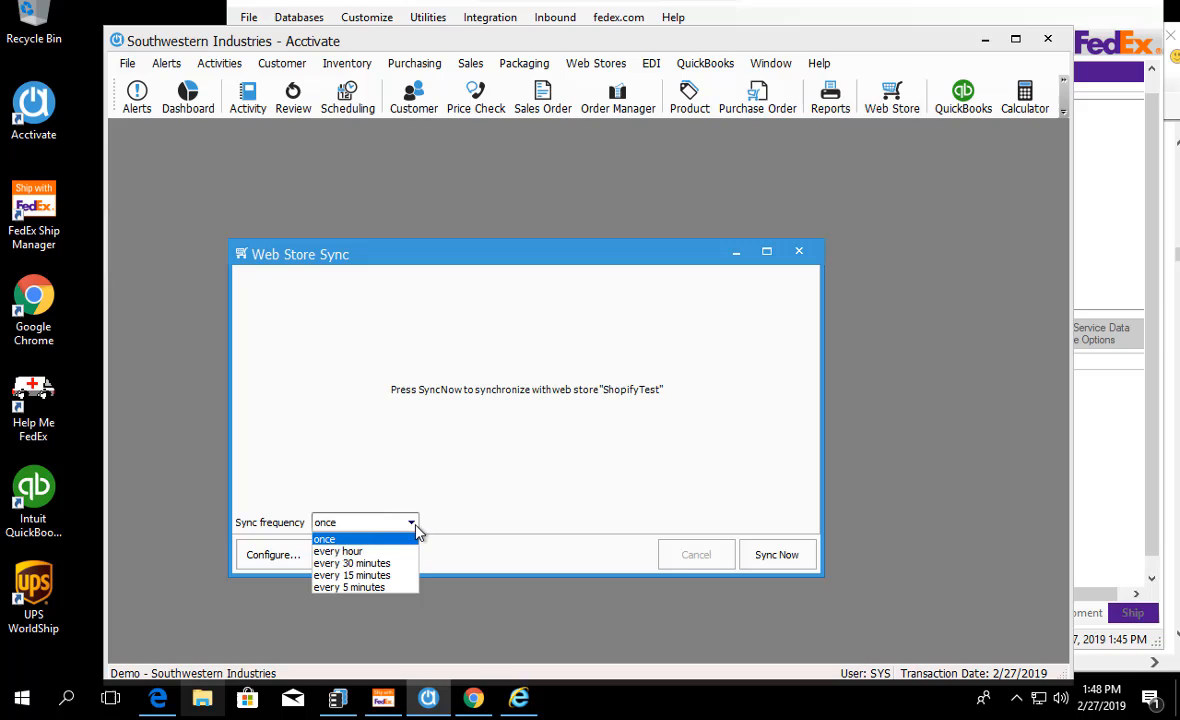
left_click(381, 576)
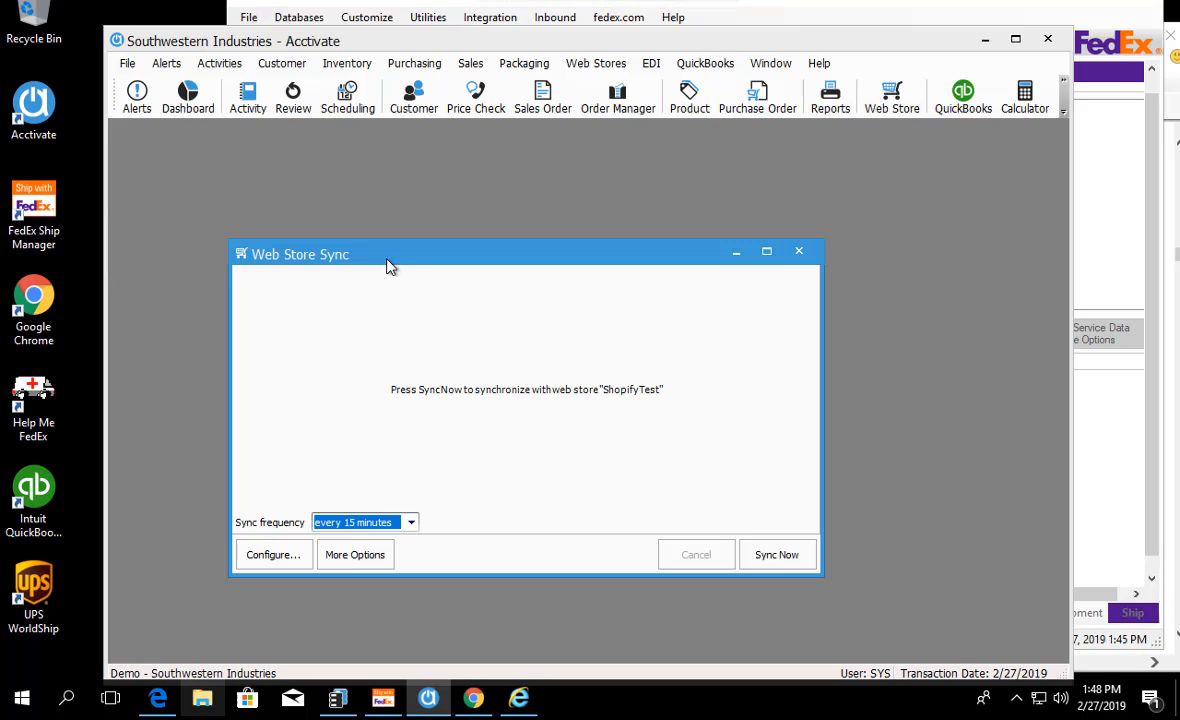
left_click(785, 552)
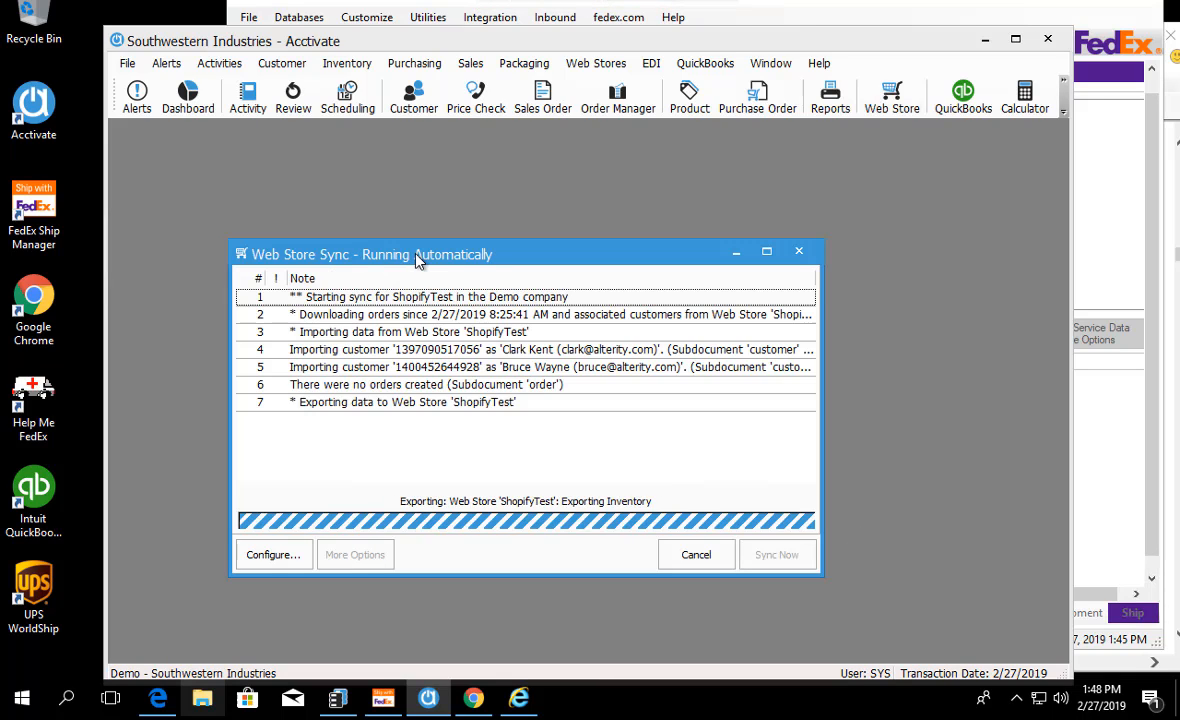
Step: Move and shrink the running Web Store Sync window, and close it once the sync completes
left_click_drag(418, 258, 304, 151)
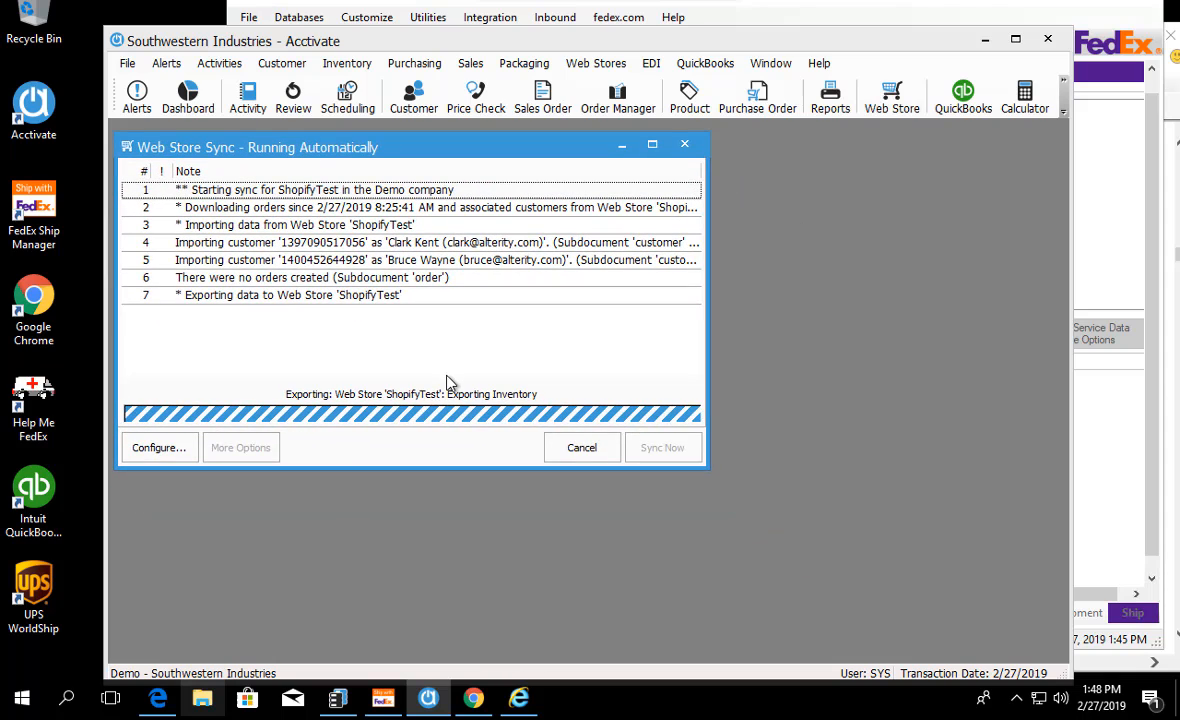
left_click_drag(707, 469, 657, 445)
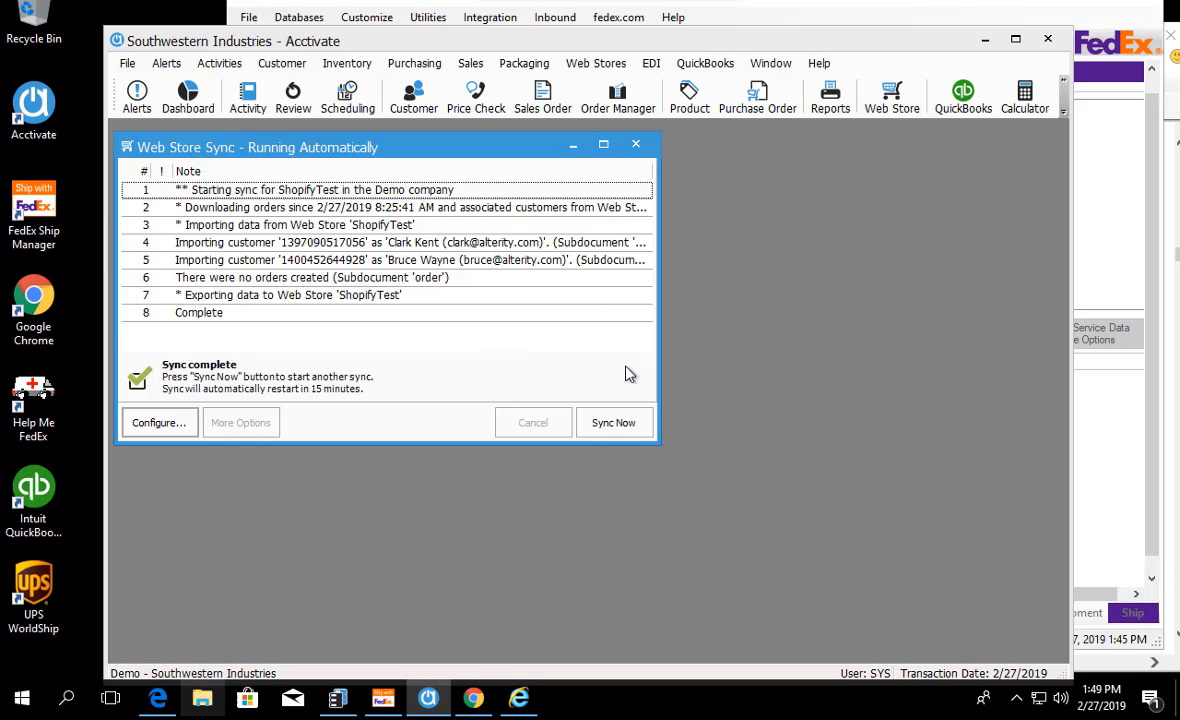
left_click(635, 144)
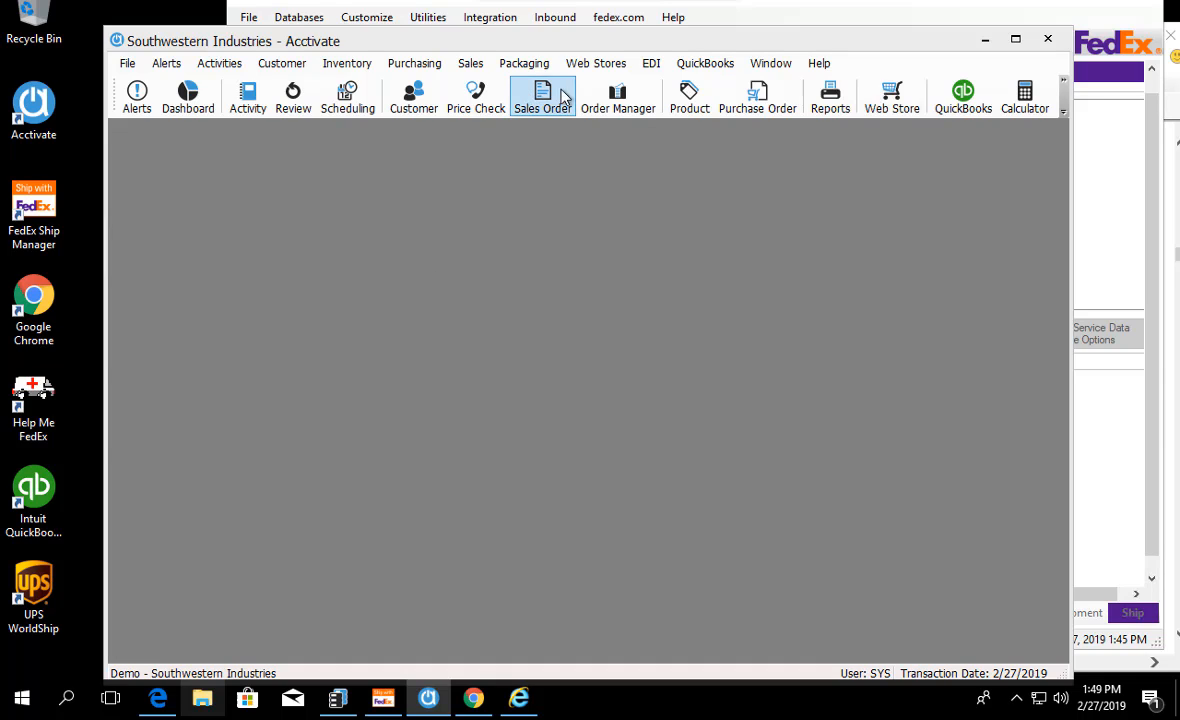
Step: Open the product record B85-1, and switch to product Bag1 to examine its warehouse inventory quantities
left_click(712, 95)
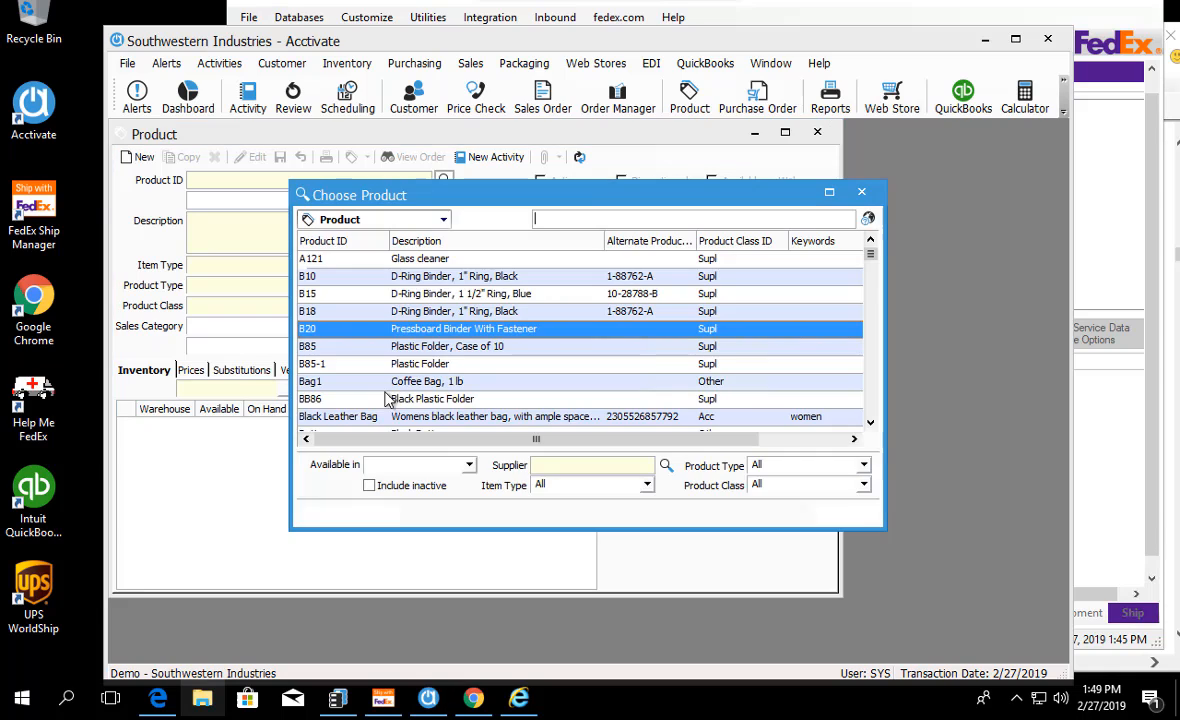
double_click(366, 368)
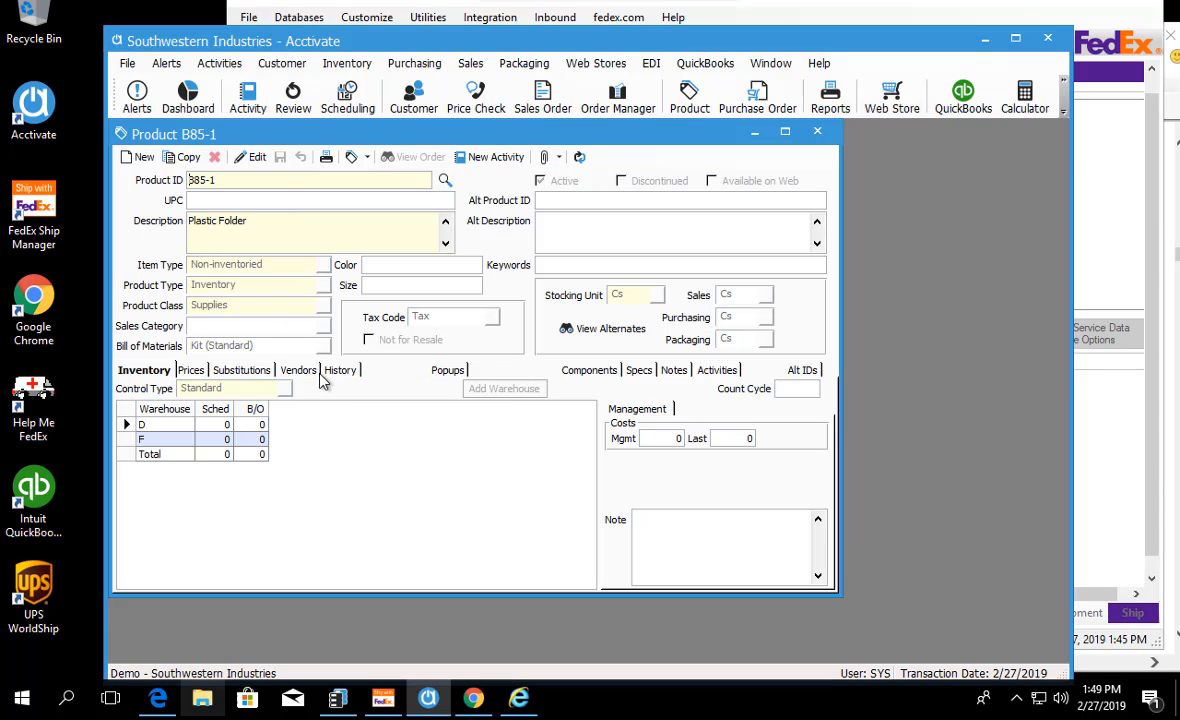
left_click(445, 180)
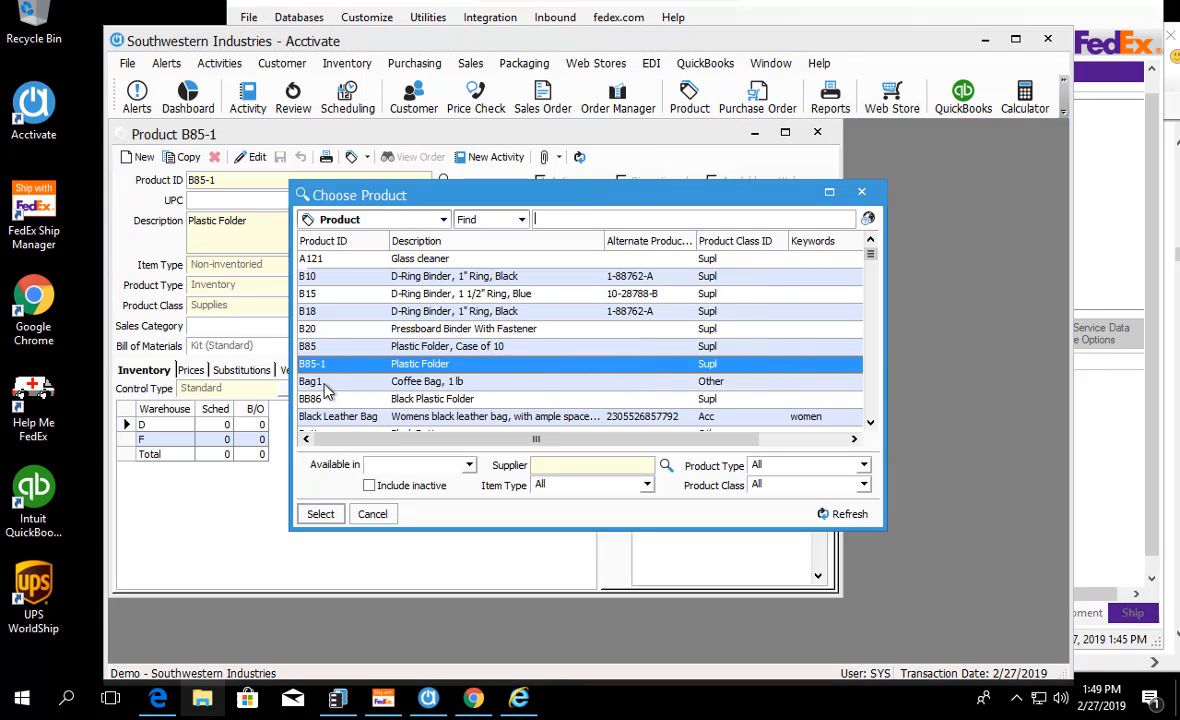
left_click(324, 384)
double_click(324, 385)
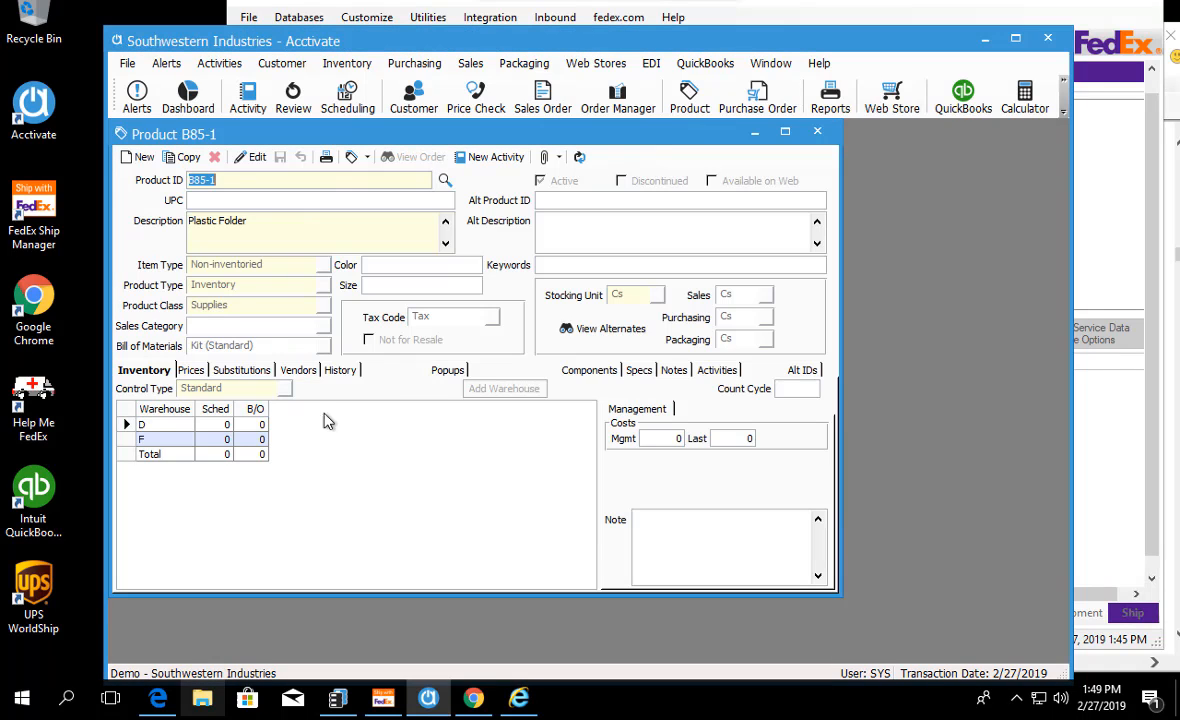
left_click(392, 371)
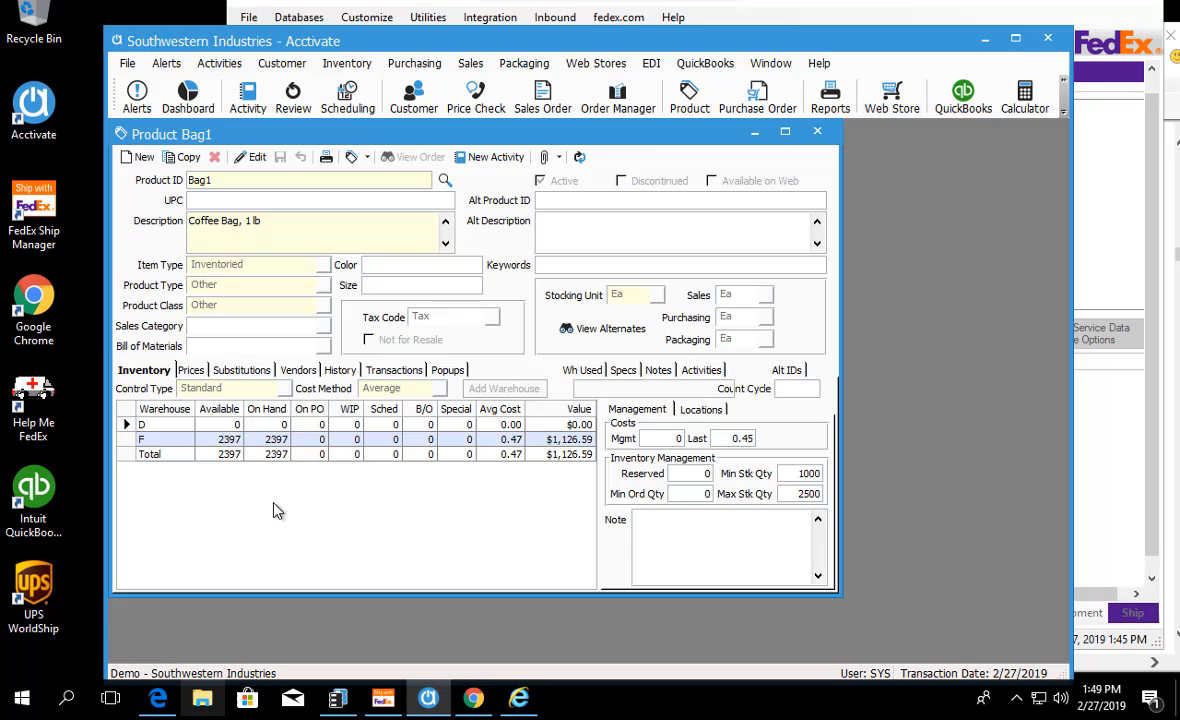
Step: Show product Bag1's transactions for the Fort Worth warehouse, and select the 5/15/2018 assembly transaction
left_click(241, 389)
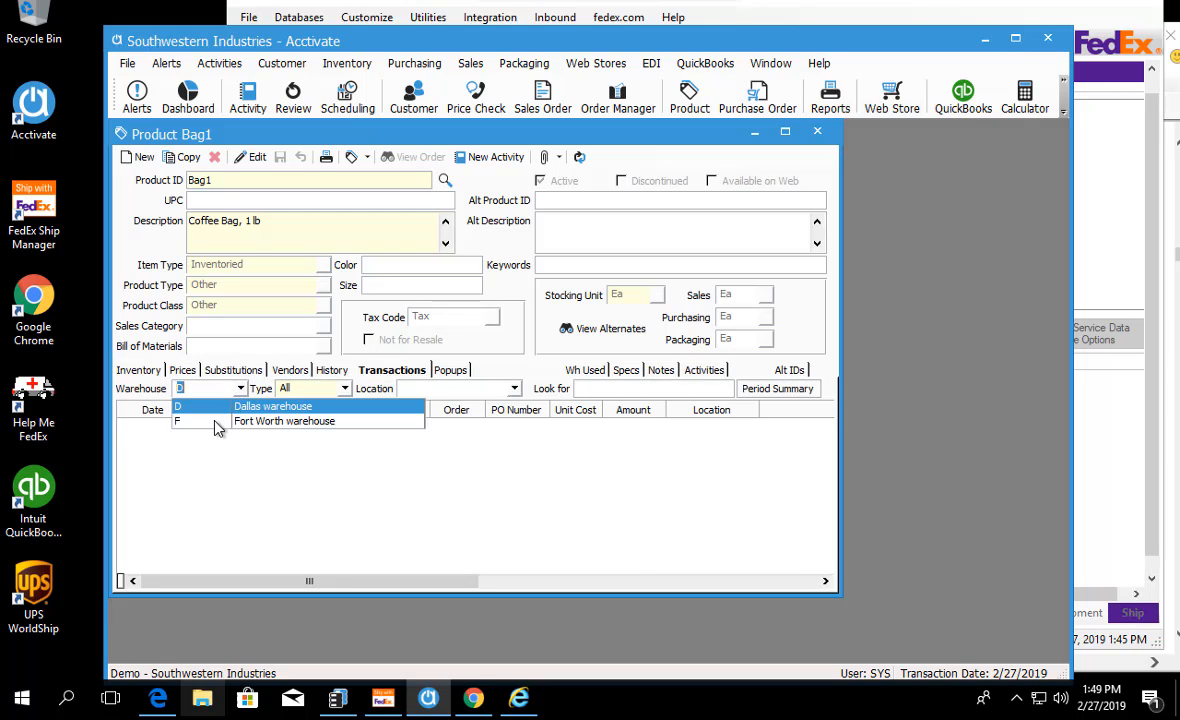
left_click(190, 419)
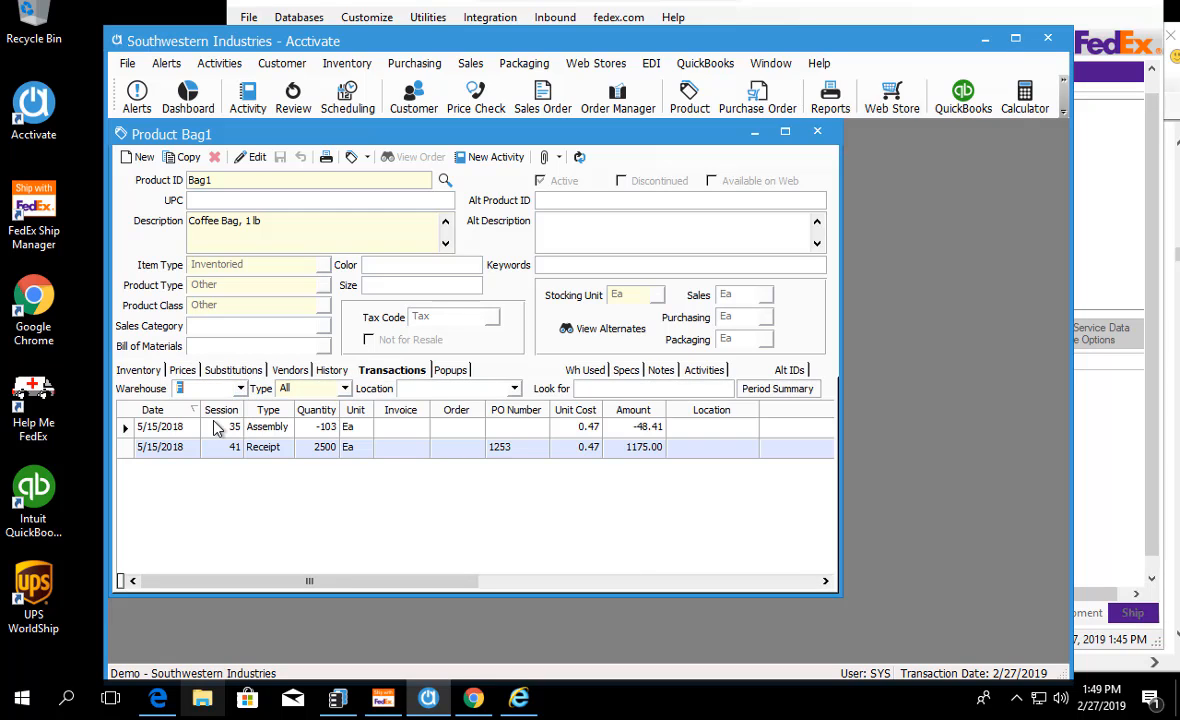
left_click(136, 428)
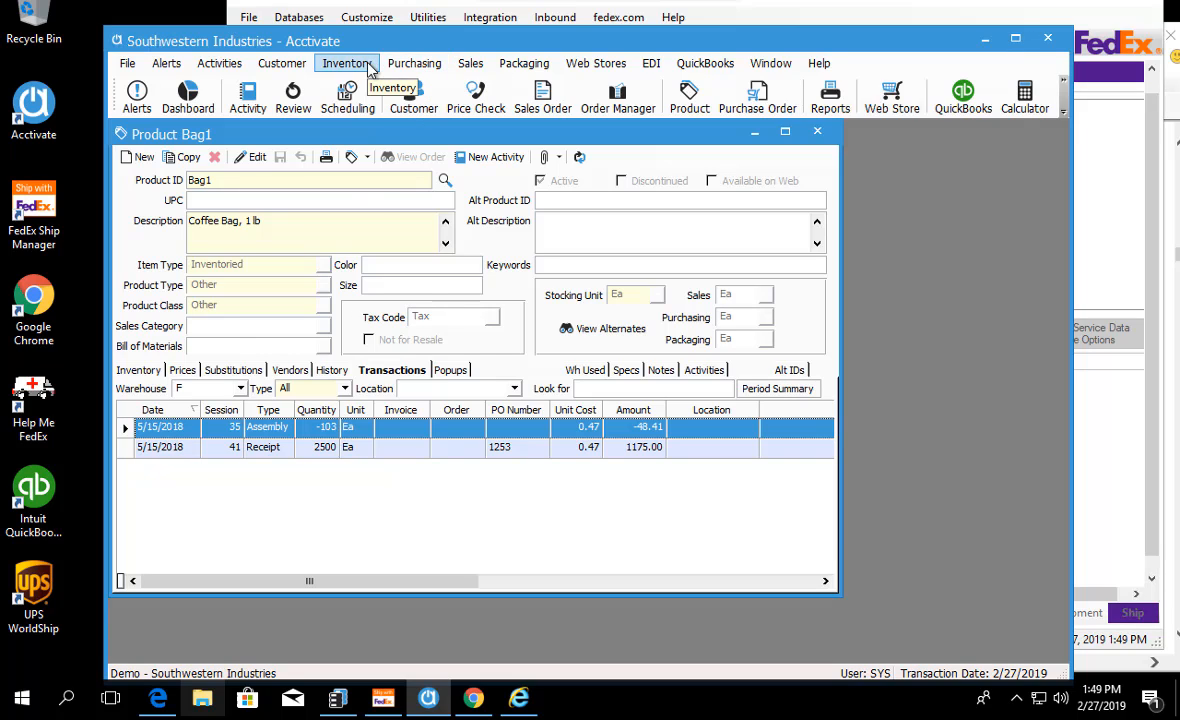
Step: Open the ShopifyTest template for editing in Configure Web Stores, and examine the timestamp of the last web order imported among its options
left_click(594, 63)
left_click(620, 84)
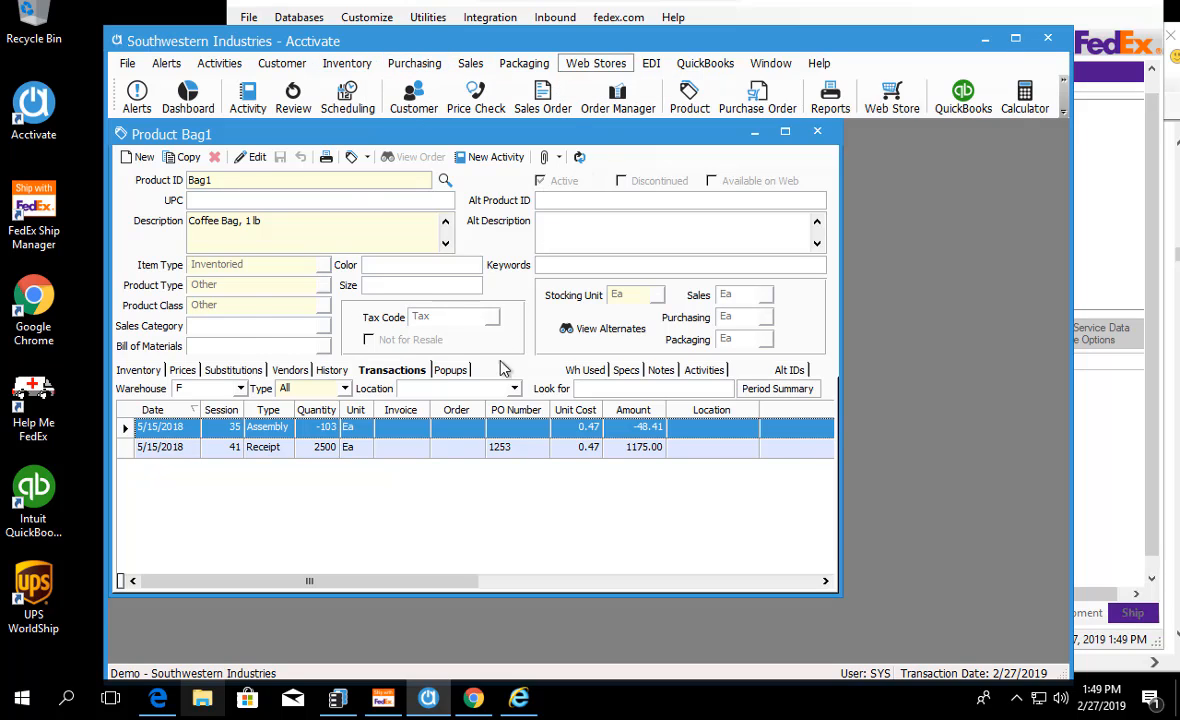
left_click(316, 556)
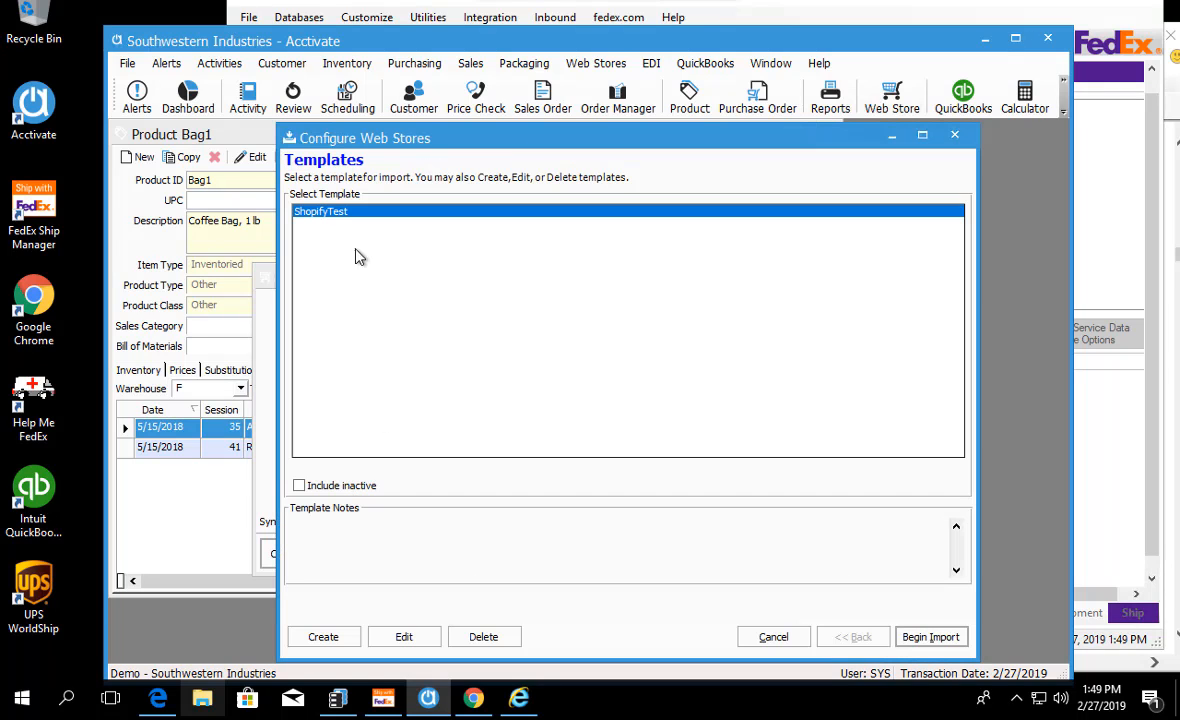
left_click(404, 637)
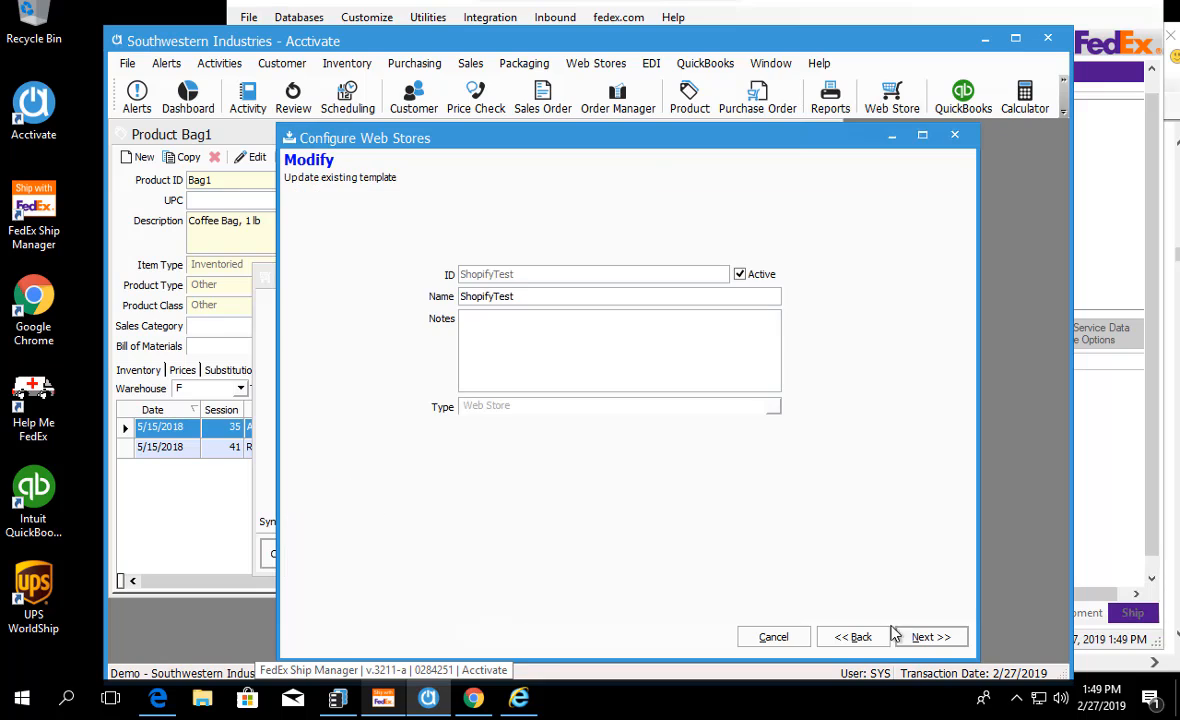
left_click(922, 638)
left_click(920, 639)
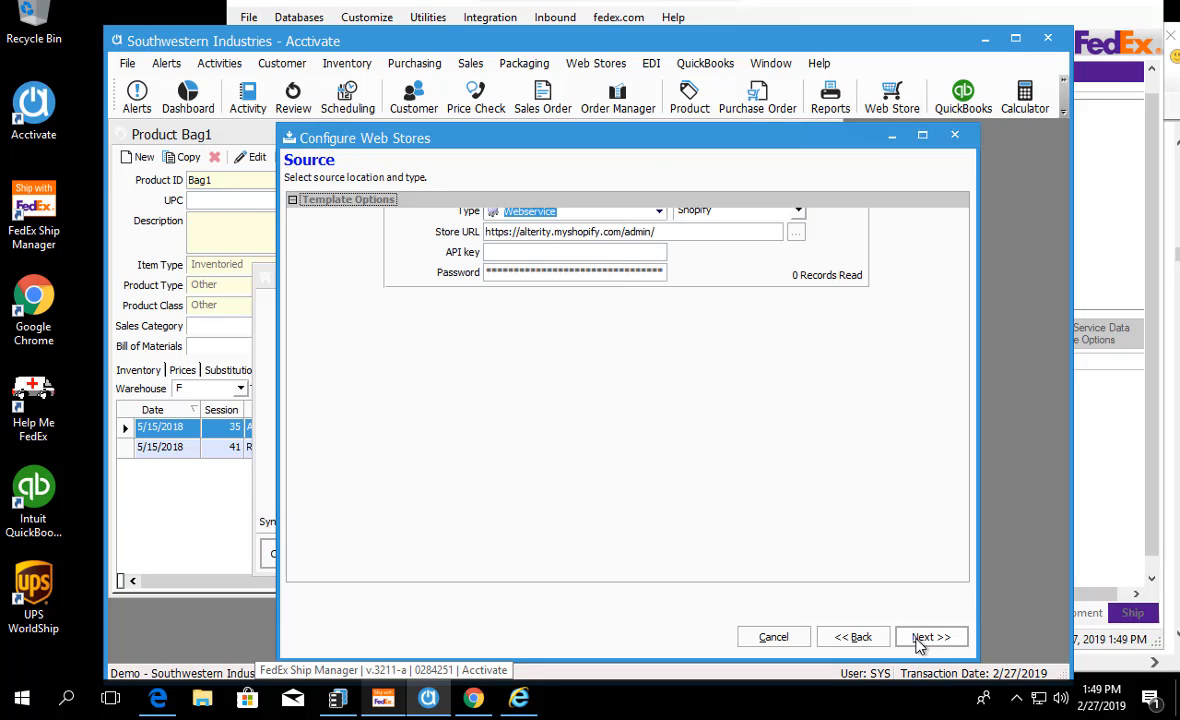
left_click(832, 437)
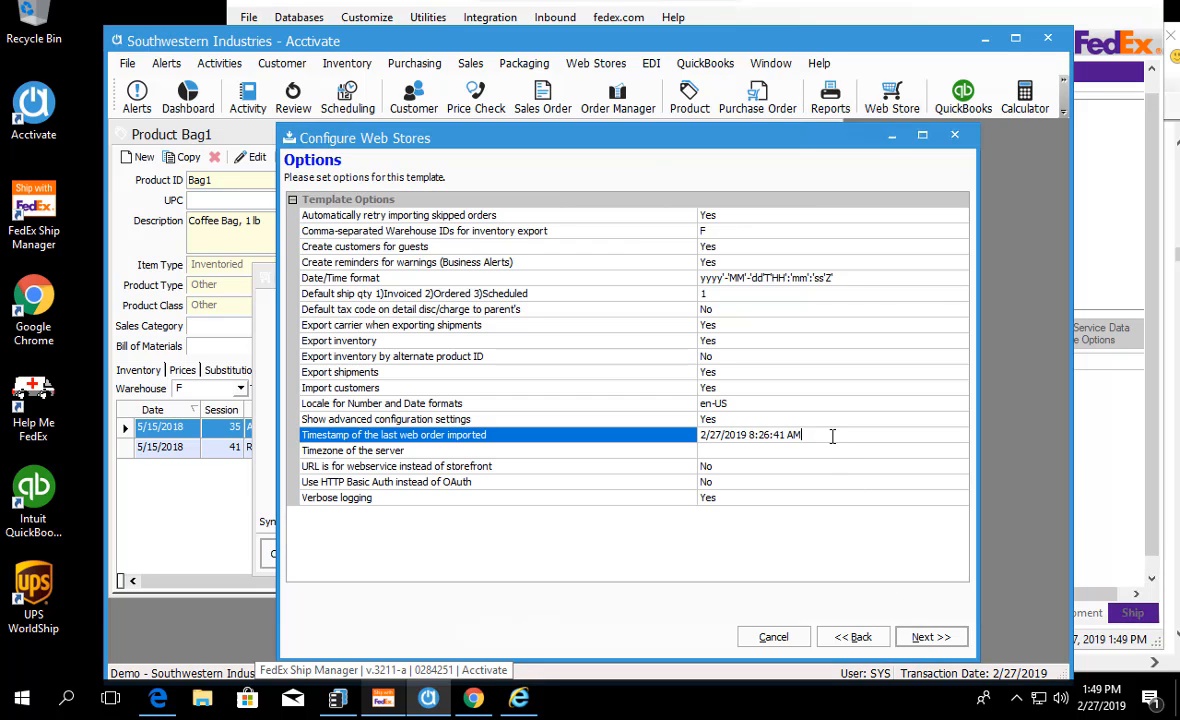
left_click_drag(803, 436, 702, 436)
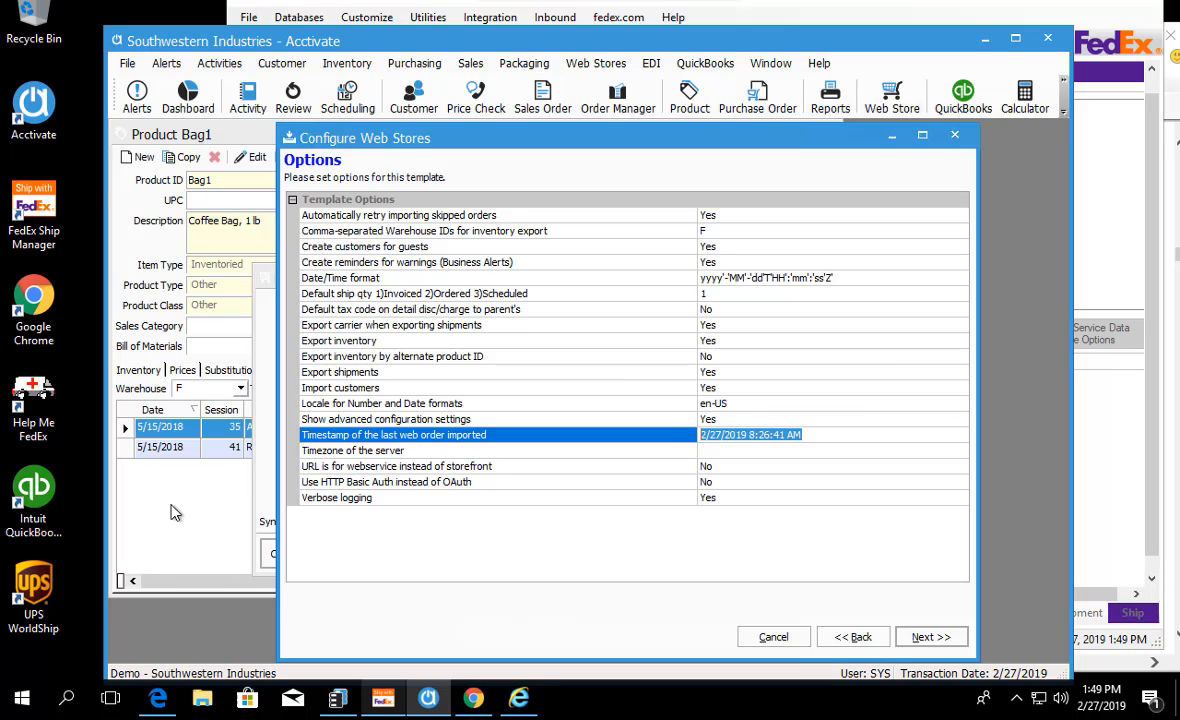
Step: Compare Bag1's transaction dates with the template's timestamp of the last web order imported
left_click(137, 432)
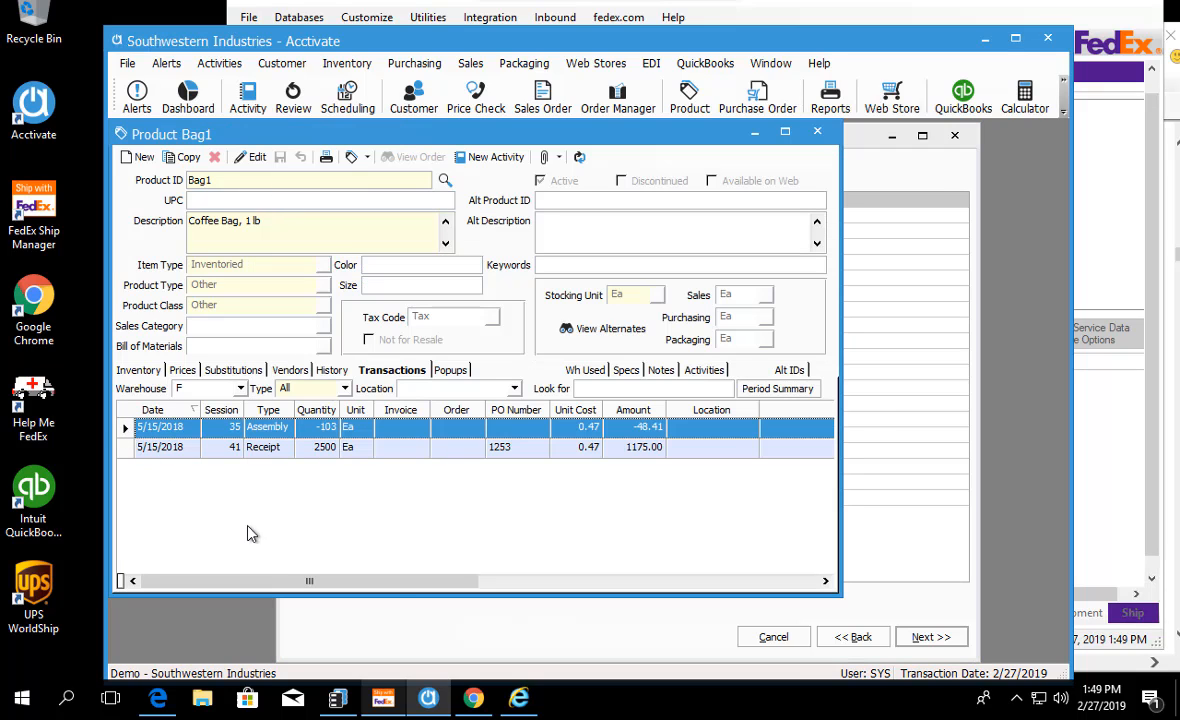
left_click(528, 646)
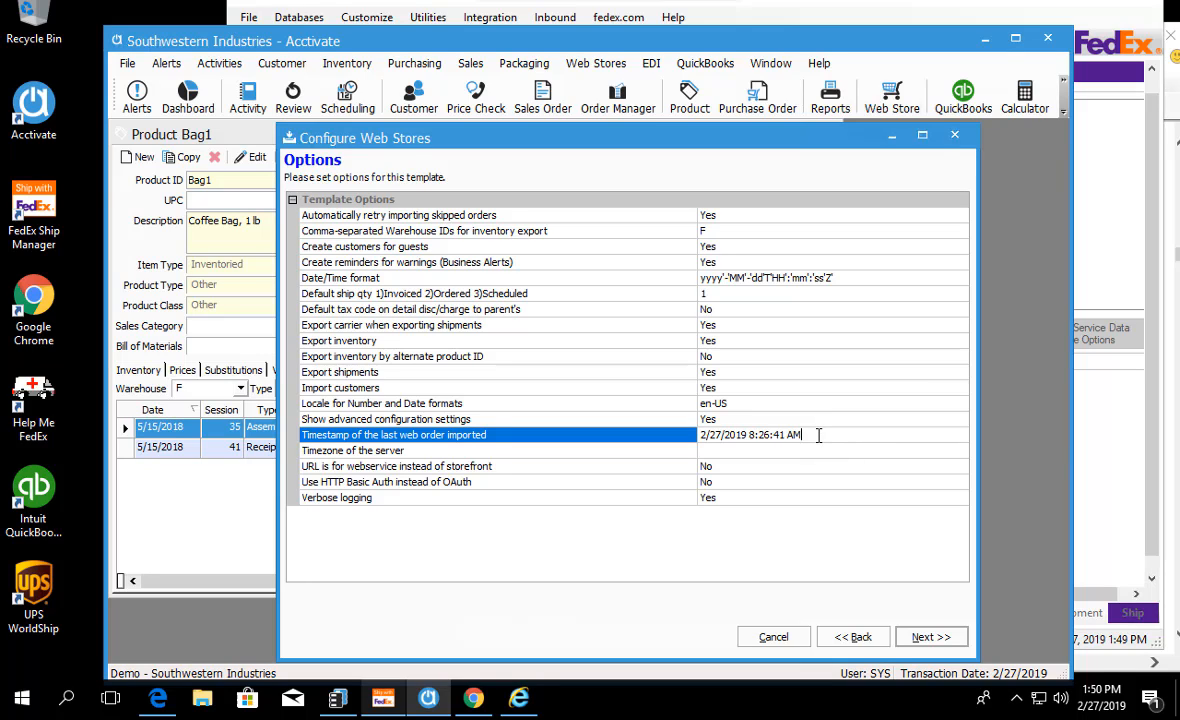
left_click_drag(818, 435, 699, 437)
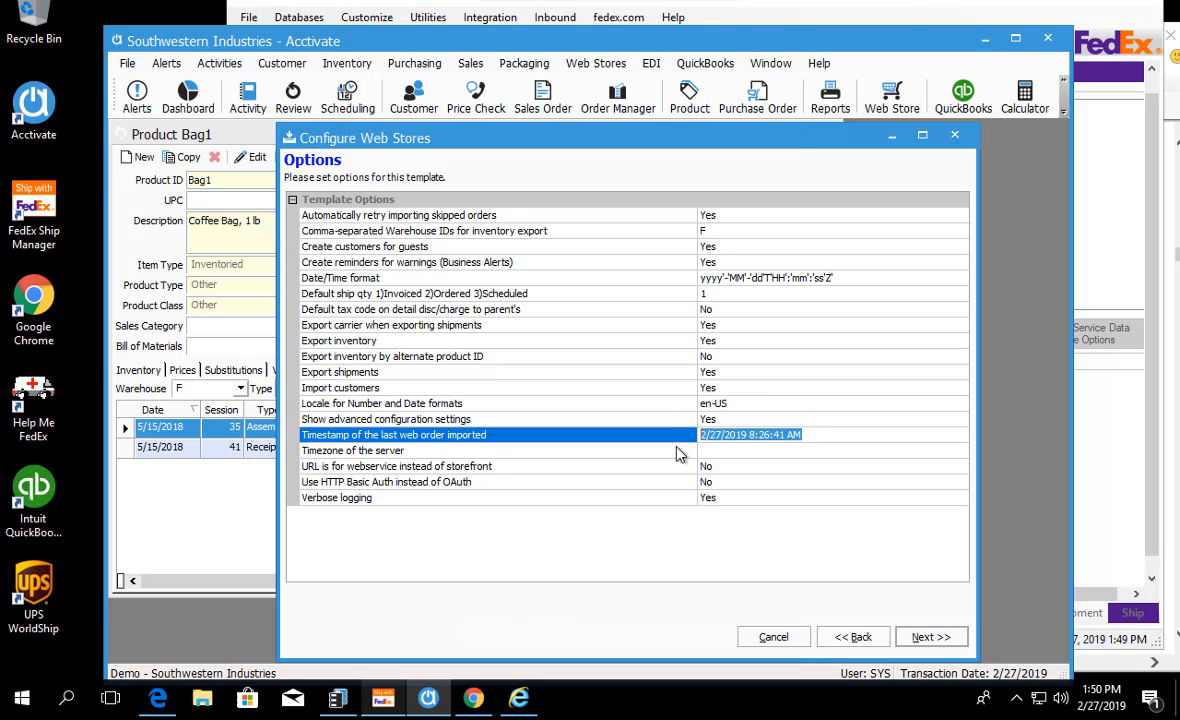
left_click(817, 436)
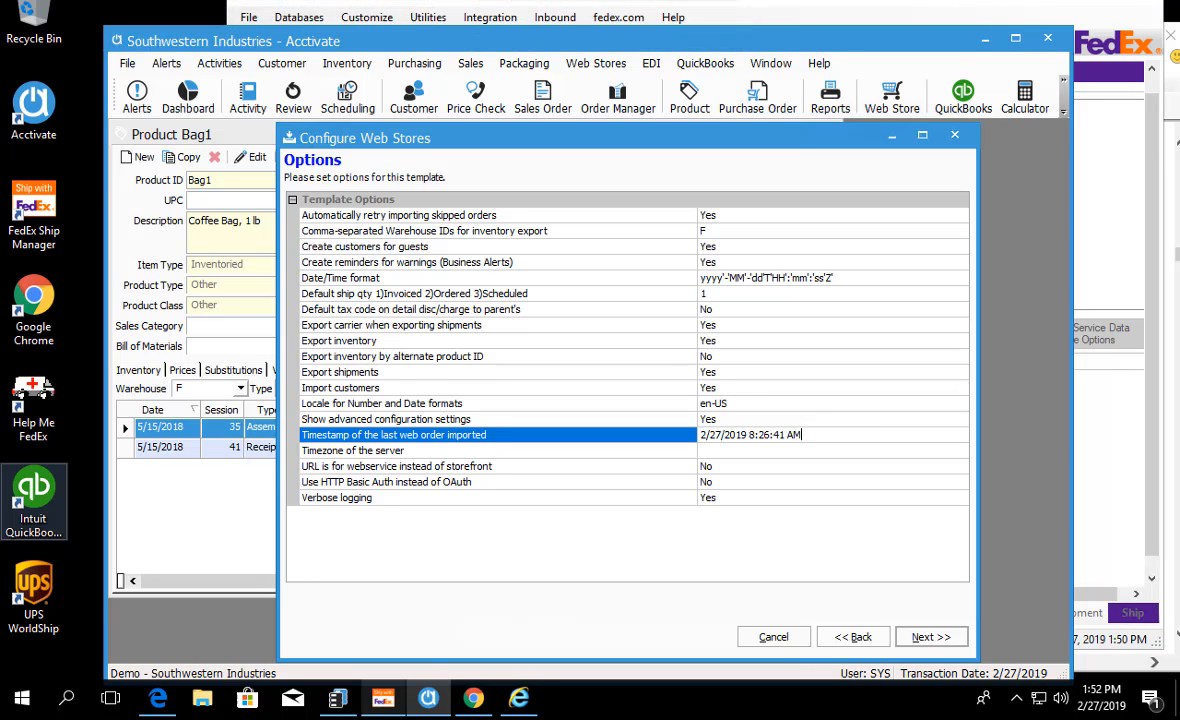
Step: Open the customer record Adams and Company, and examine its Web Store and Web Cust ID fields in the sales details
left_click(518, 698)
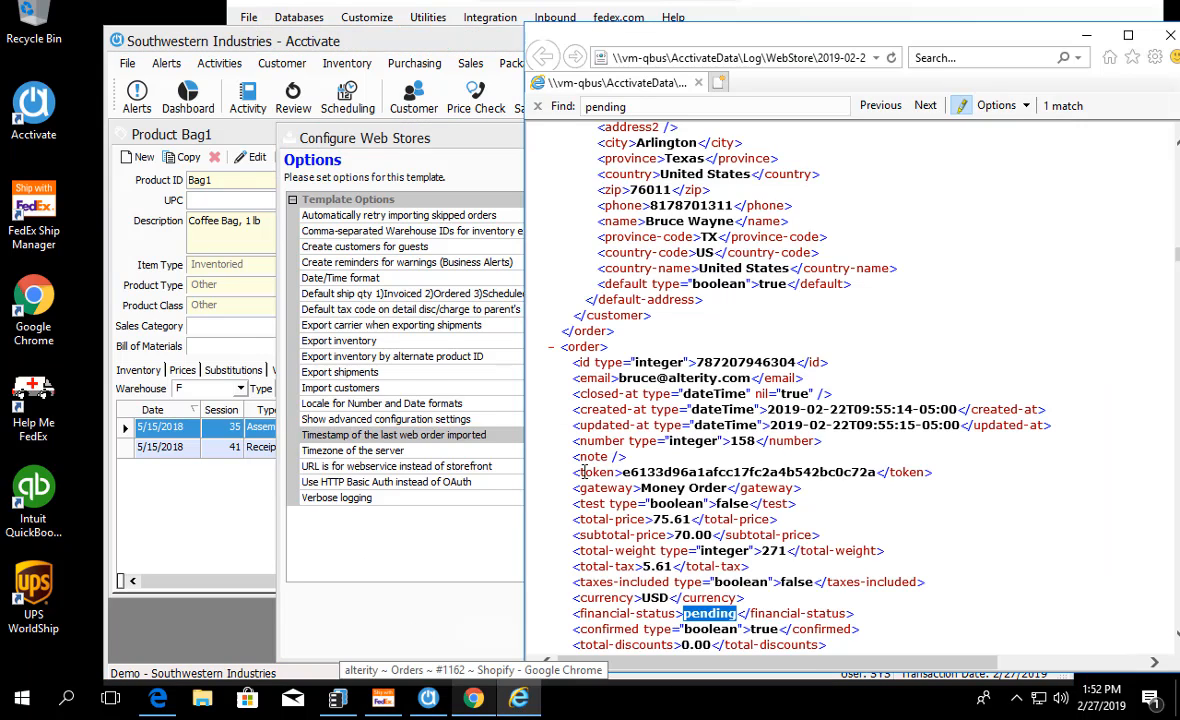
left_click(196, 122)
left_click(413, 97)
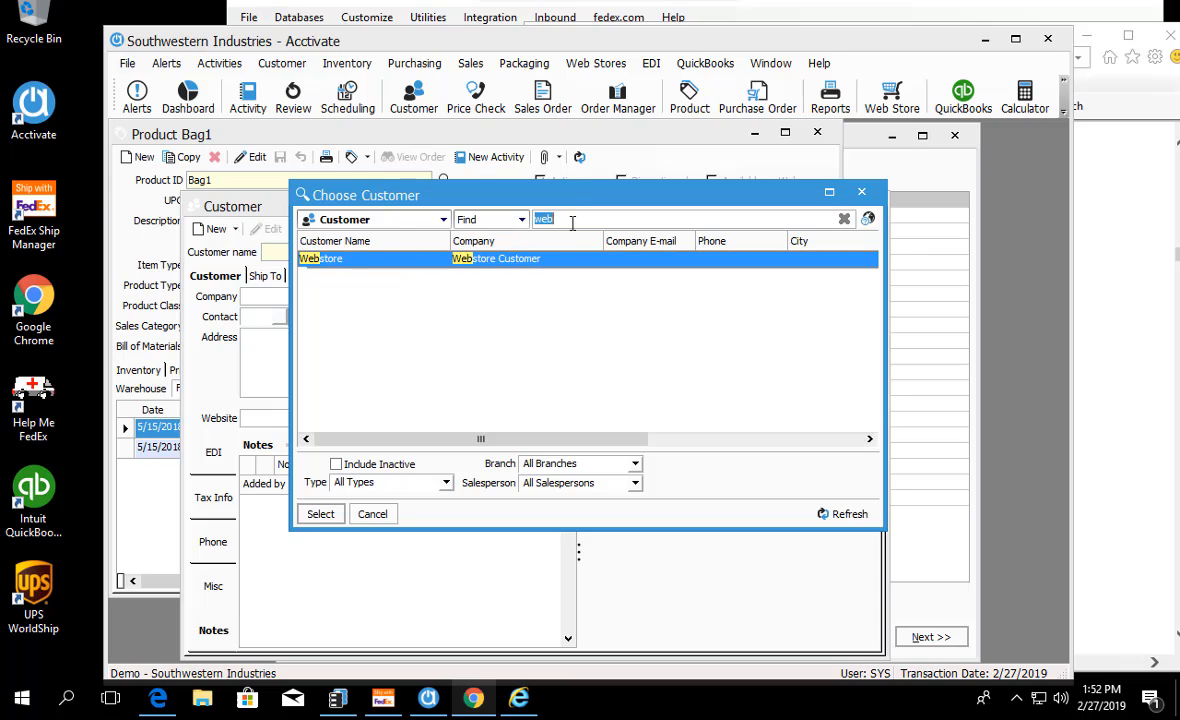
key("BackSpace")
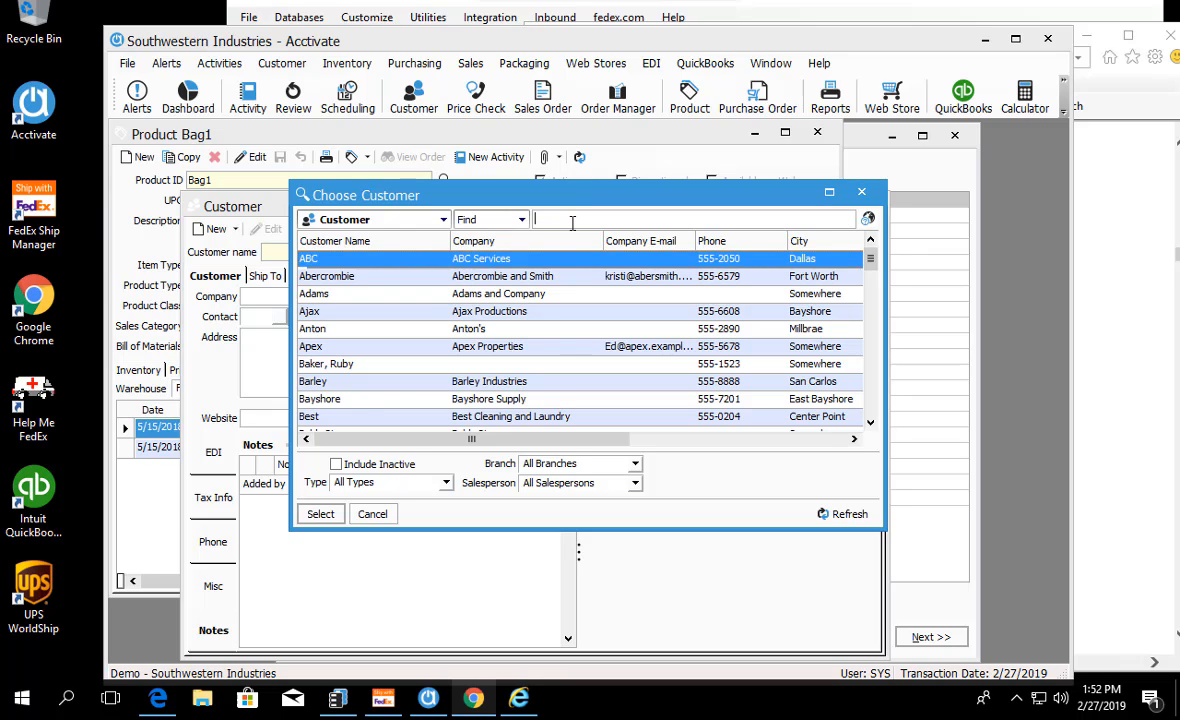
double_click(318, 293)
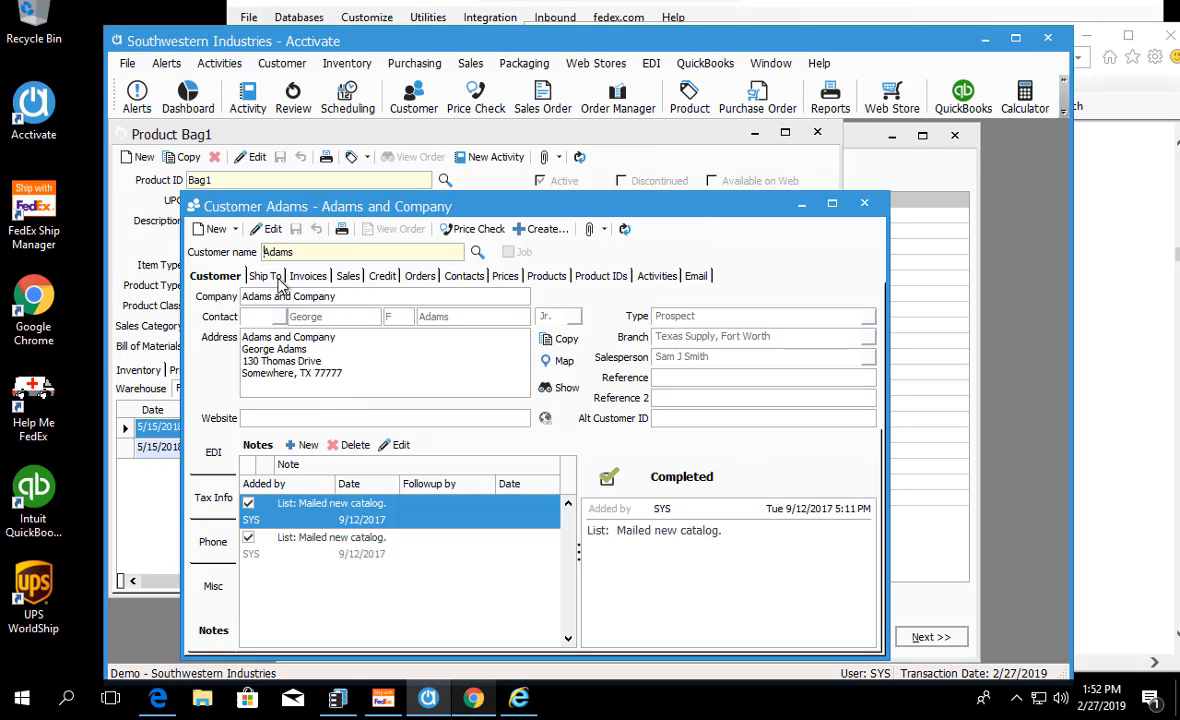
left_click(345, 276)
left_click(316, 365)
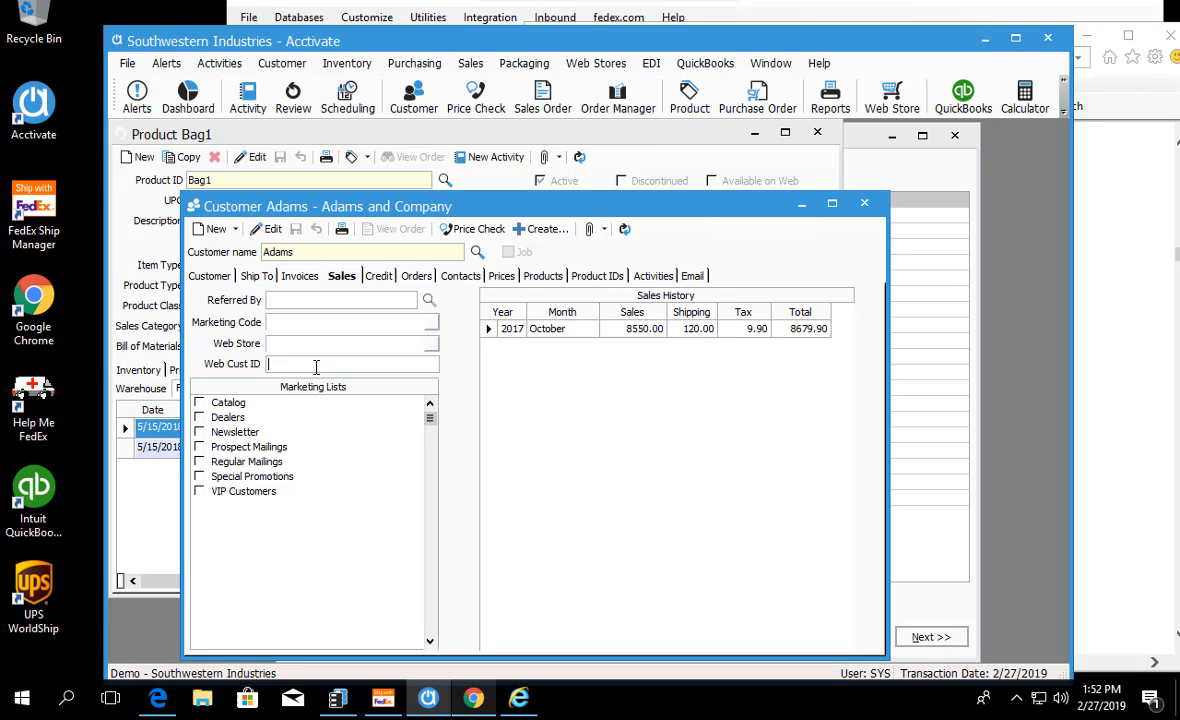
Step: Open Business Alerts, check the web store template's option for creating reminders for warnings, and return to the alerts
left_click(140, 98)
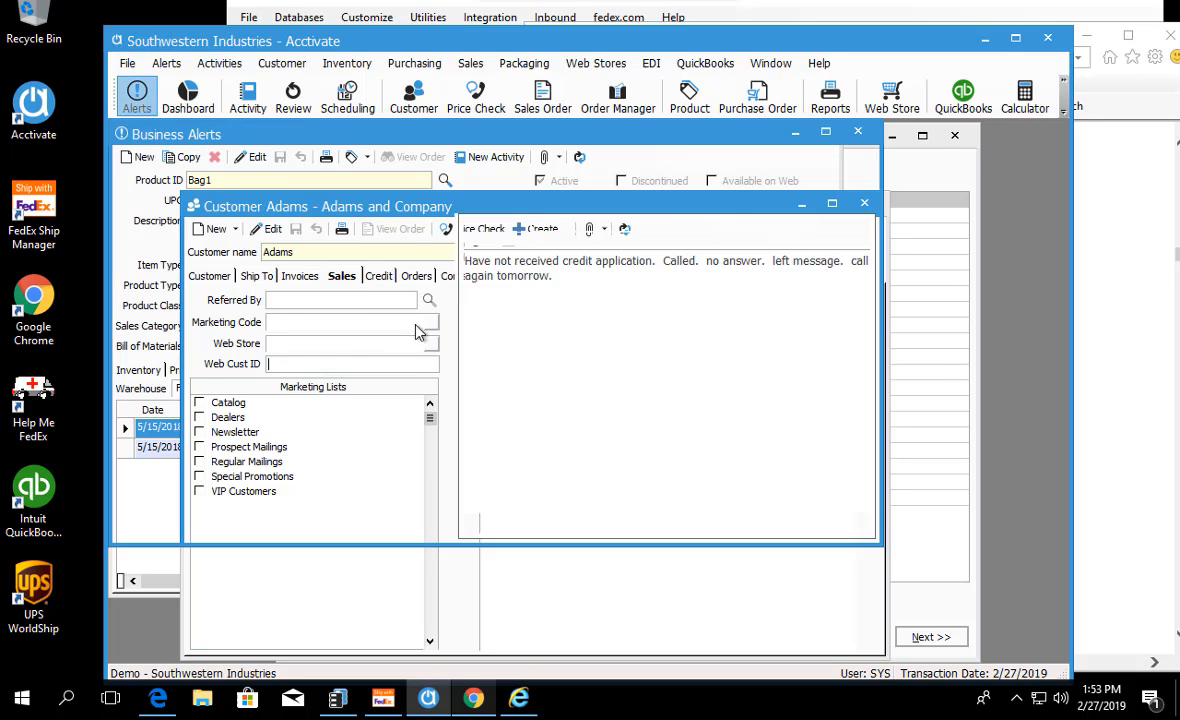
left_click(965, 207)
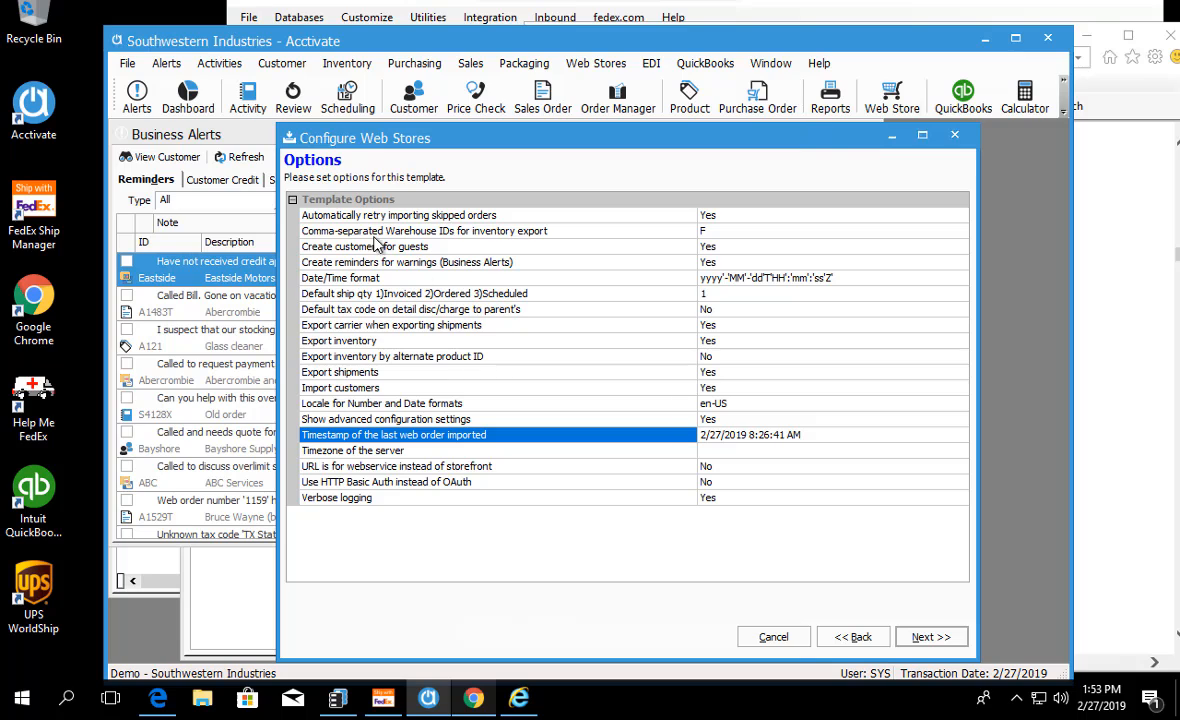
left_click(308, 262)
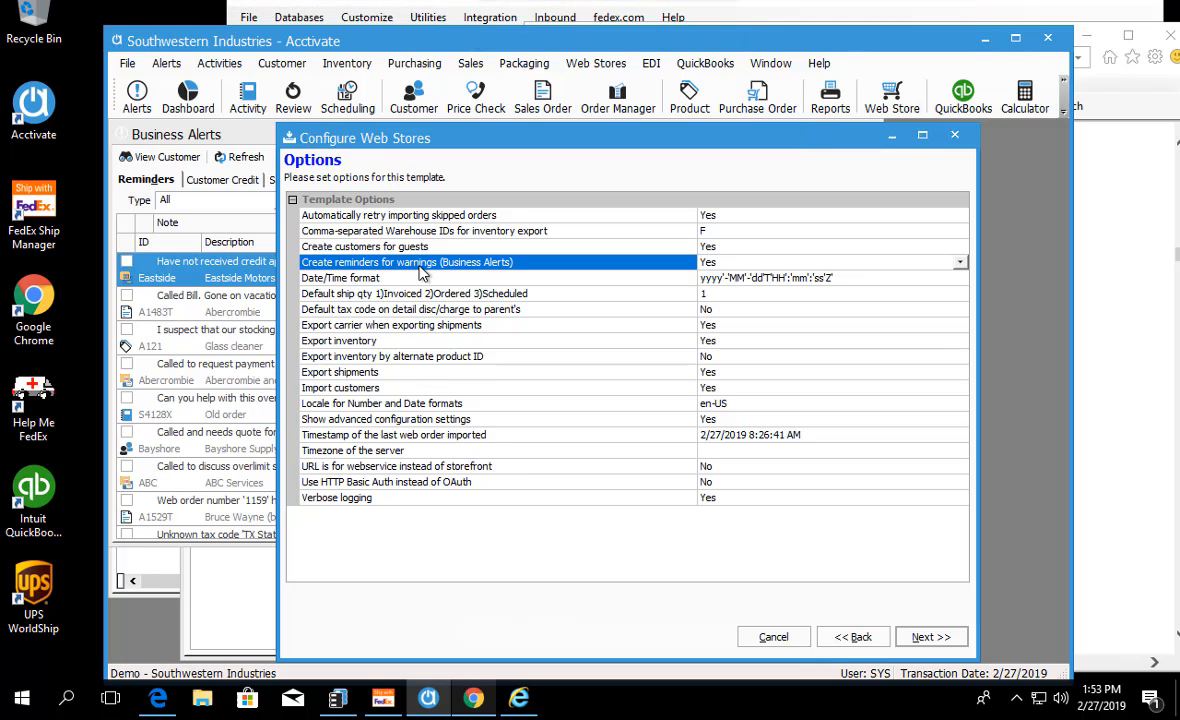
left_click(193, 134)
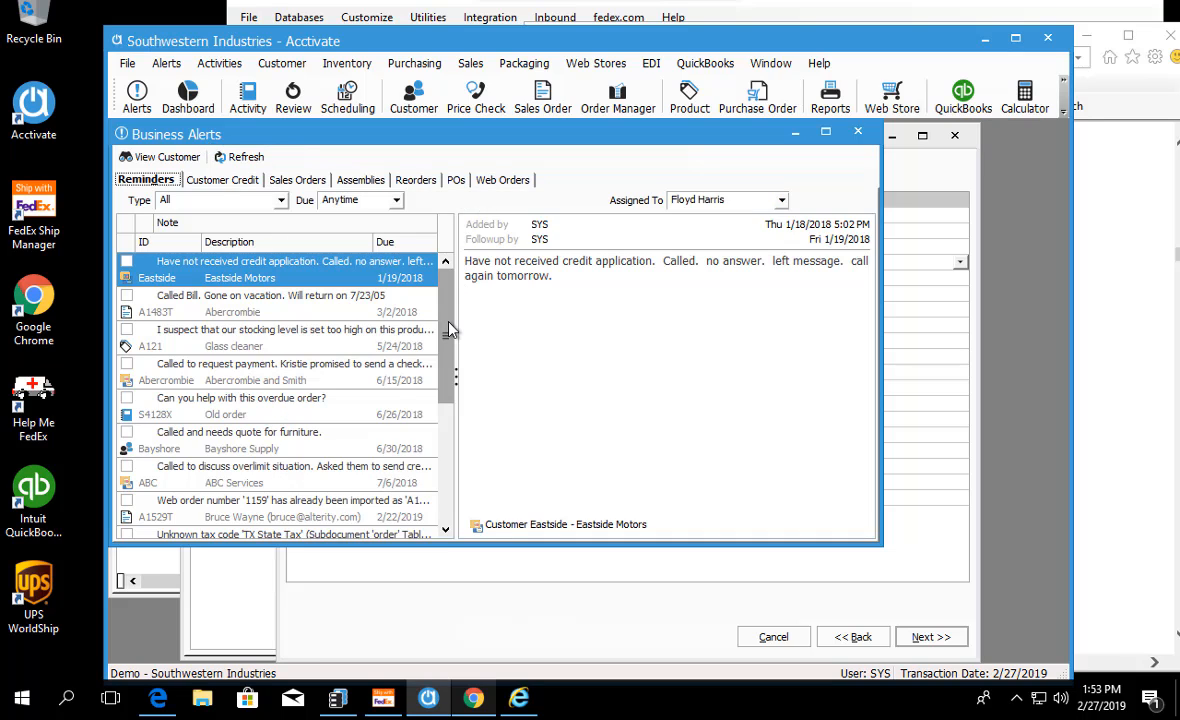
Step: Examine the full note of the middle 2/27/2019 unknown tax code reminder in Business Alerts
left_click_drag(449, 320, 452, 448)
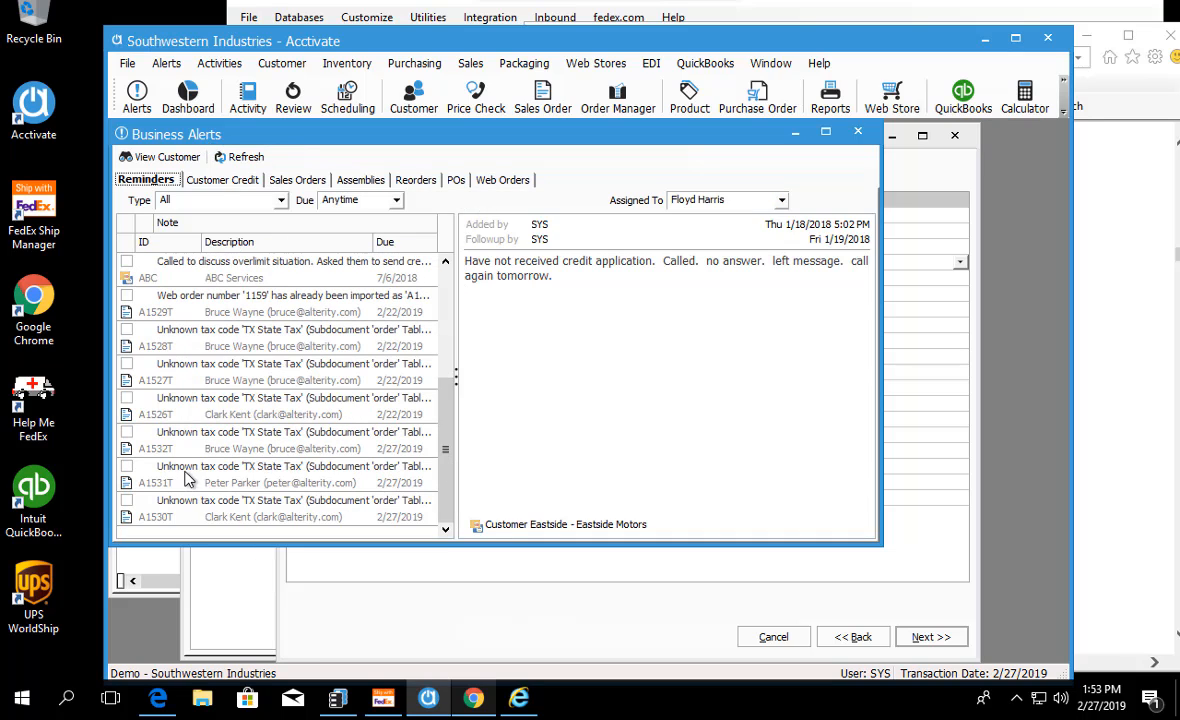
left_click(280, 476)
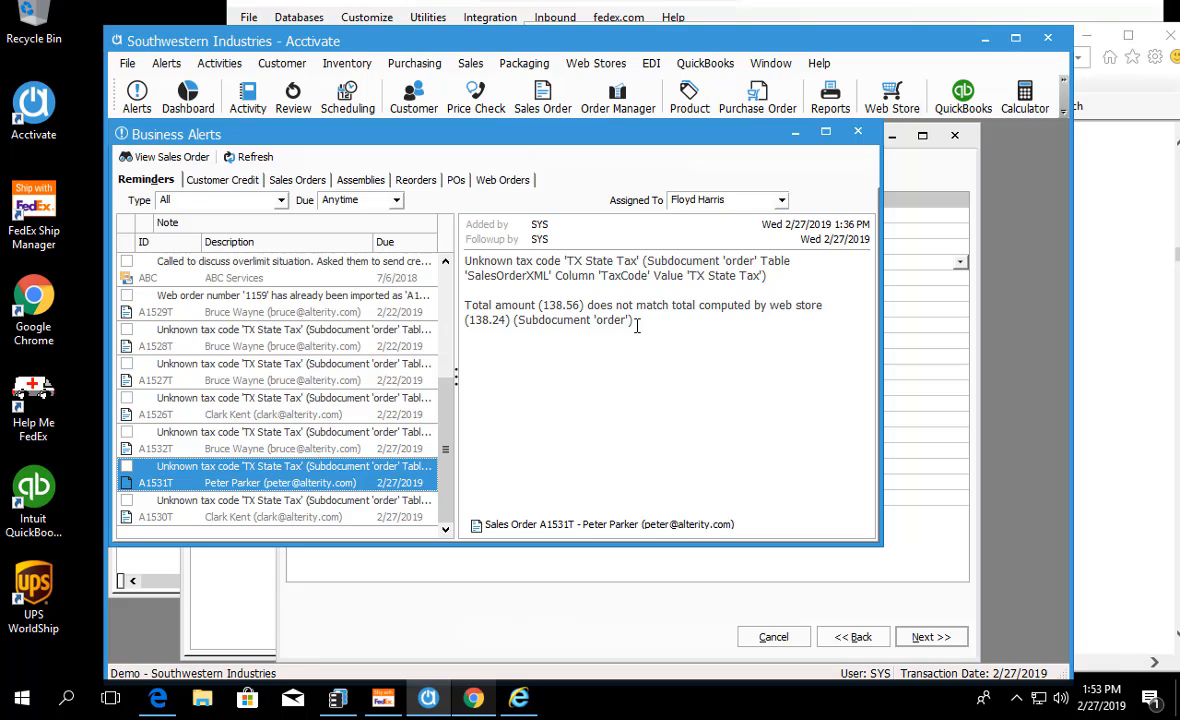
left_click_drag(637, 323, 436, 244)
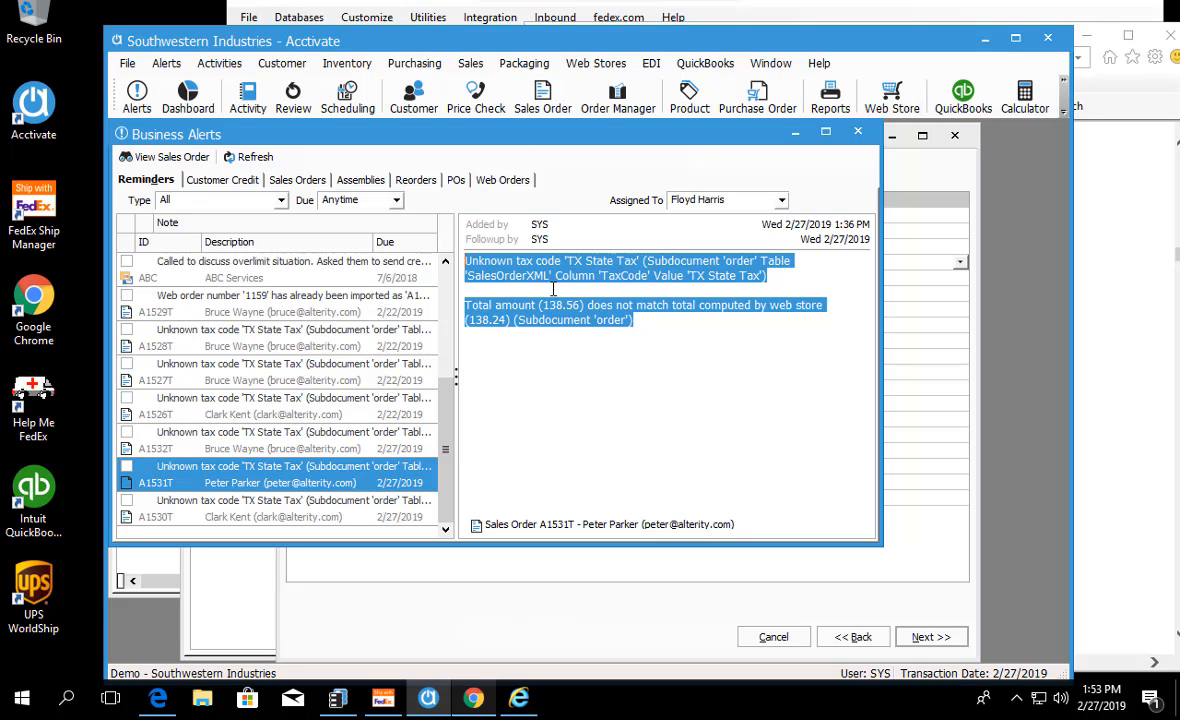
left_click(623, 320)
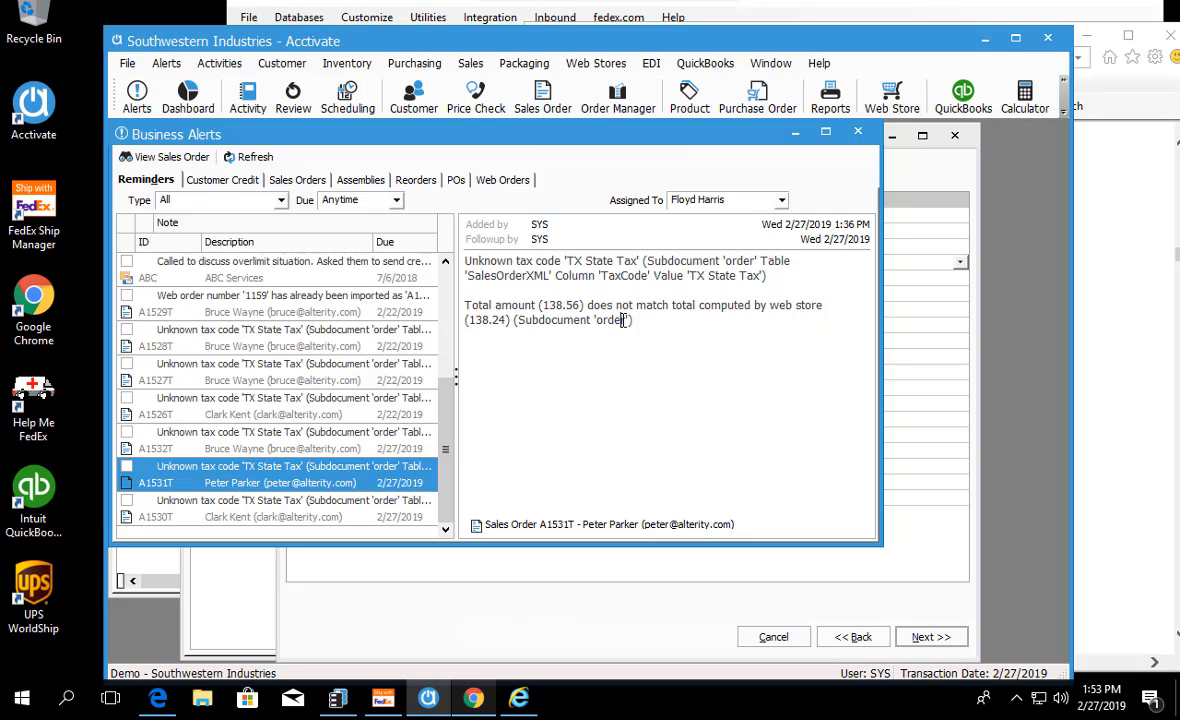
left_click_drag(651, 320, 461, 259)
left_click(572, 400)
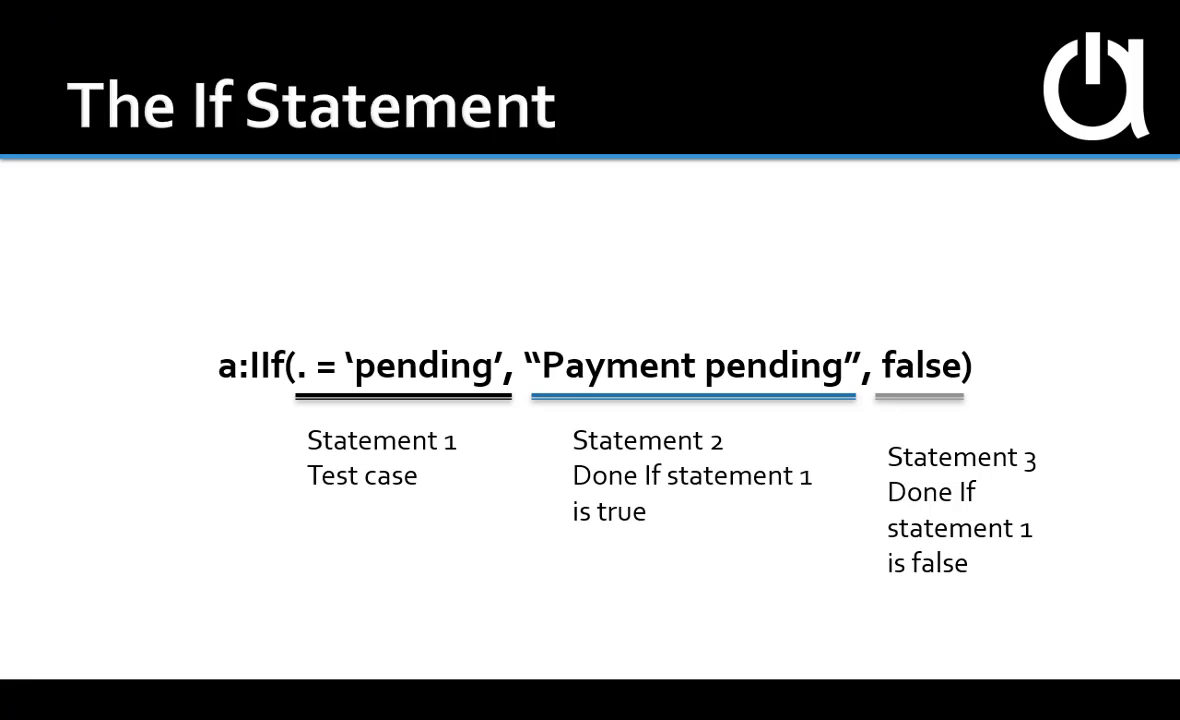
key("Right")
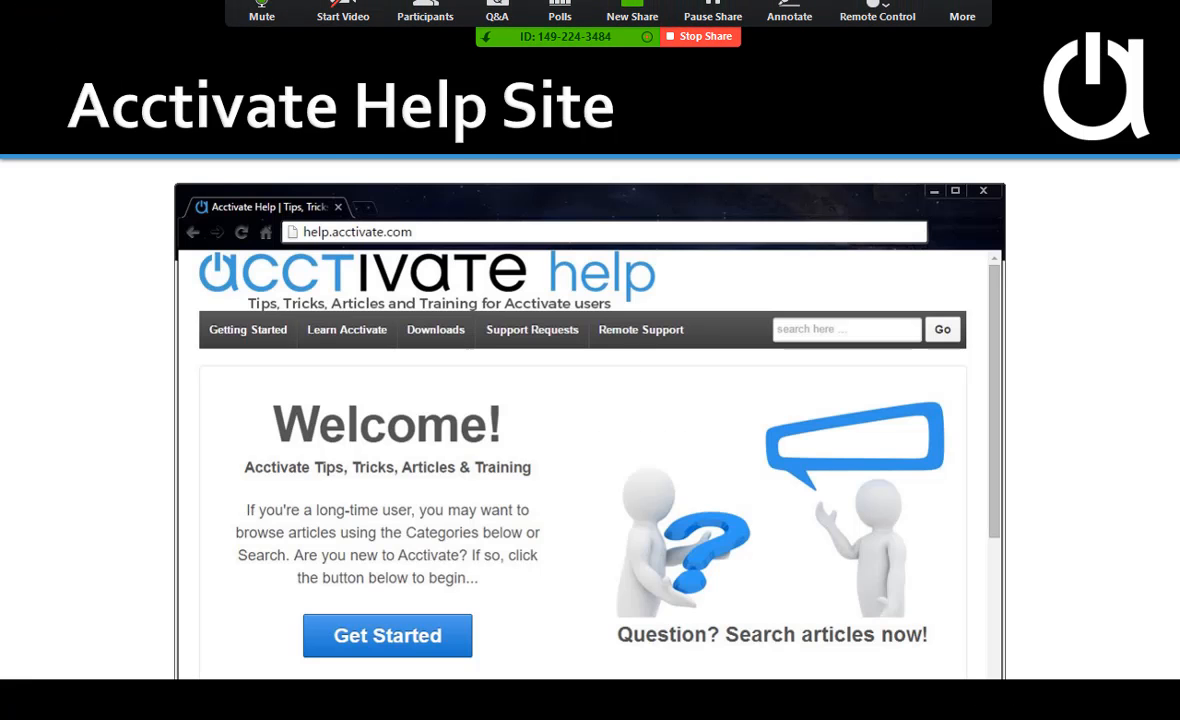